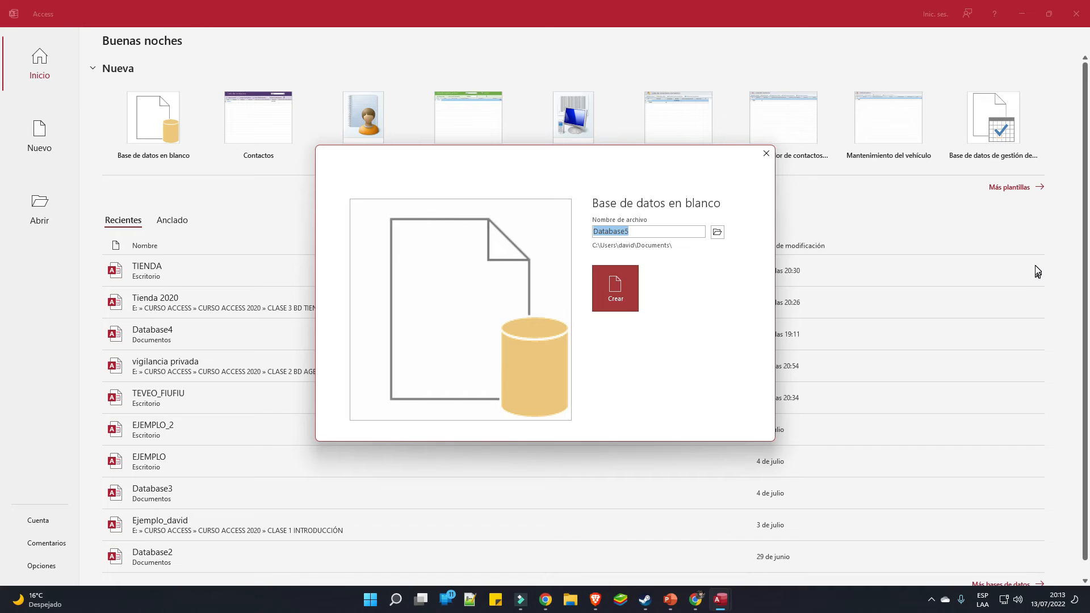
Create a blank database named SALON_SPA on the Desktop (Escritorio)
{"action": "type", "text": "SALON_SPA"}
{"action": "left_click", "coordinate": [717, 233]}
{"action": "scroll", "coordinate": [66, 142], "scroll_direction": "up", "scroll_amount": 5}
{"action": "left_click", "coordinate": [52, 98]}
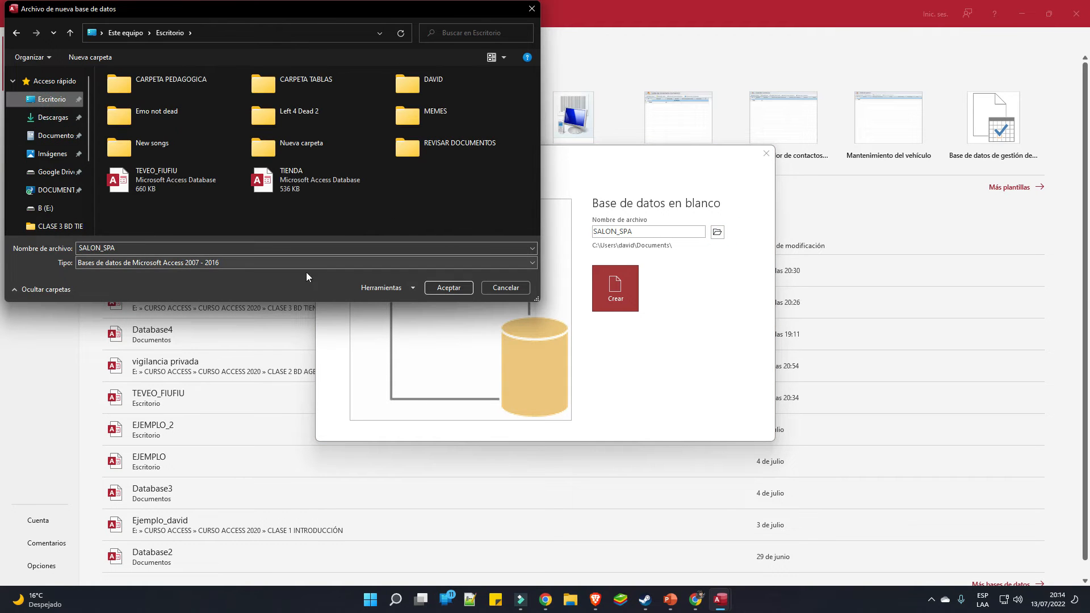
{"action": "left_click", "coordinate": [449, 288]}
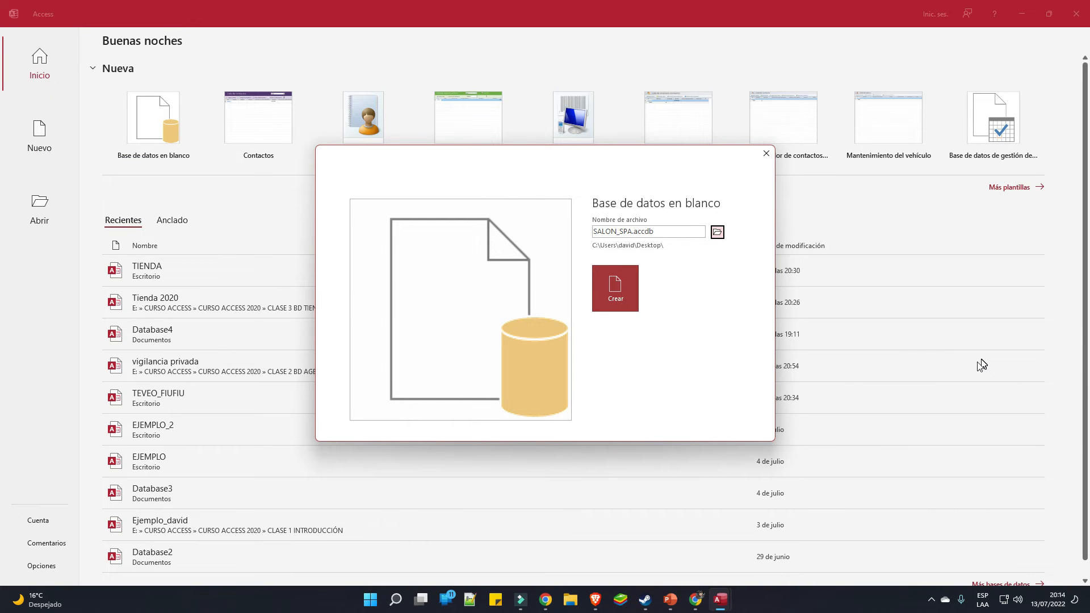
{"action": "left_click", "coordinate": [619, 298]}
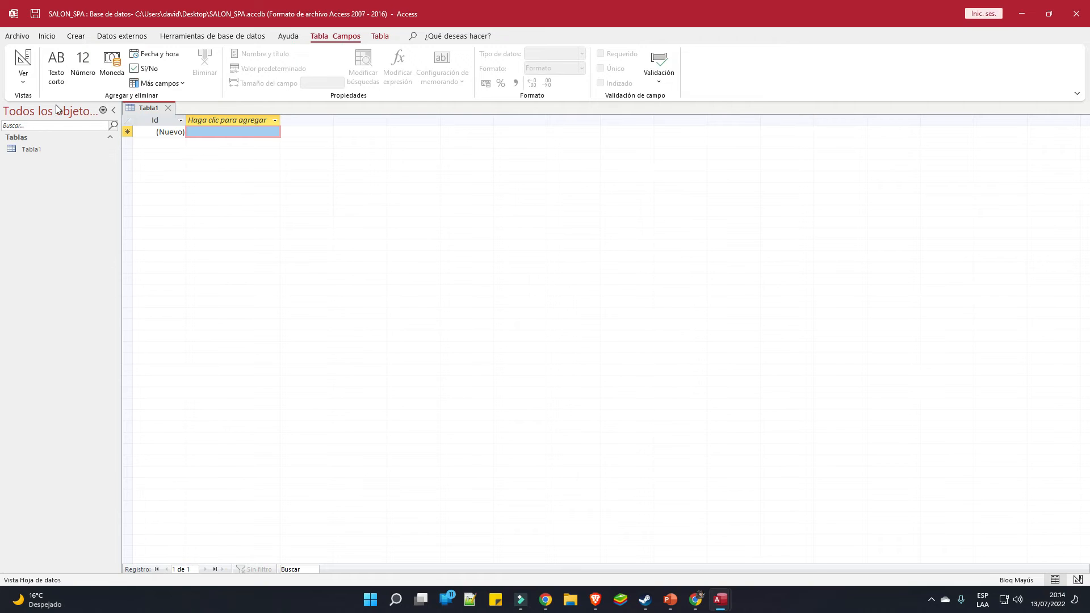
Save the new table as CLIENTES in Design view and bring the reference slide forward
{"action": "left_click", "coordinate": [24, 85]}
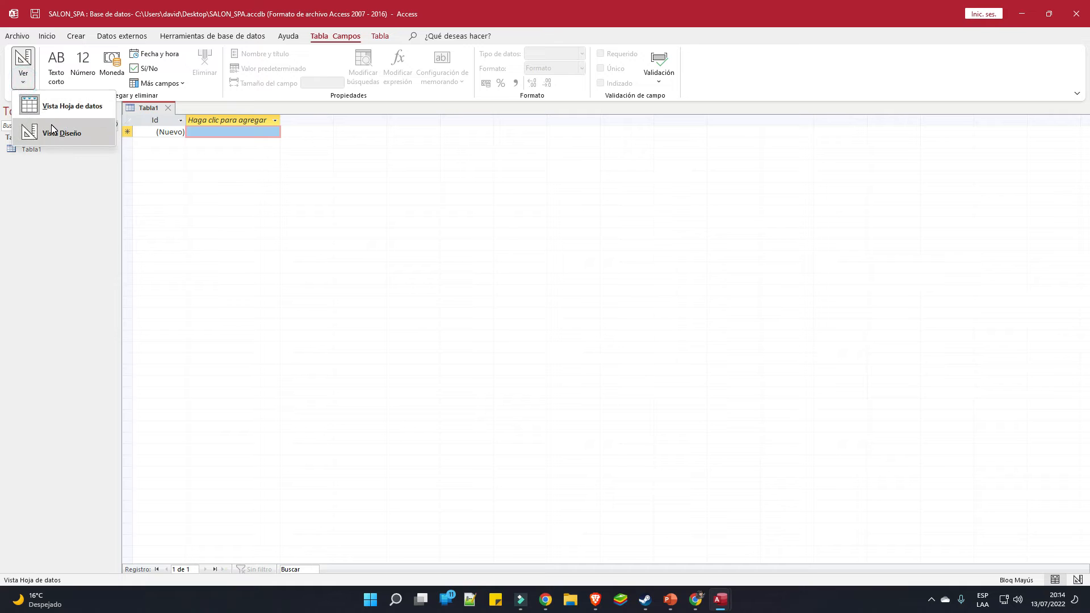
{"action": "left_click", "coordinate": [51, 124]}
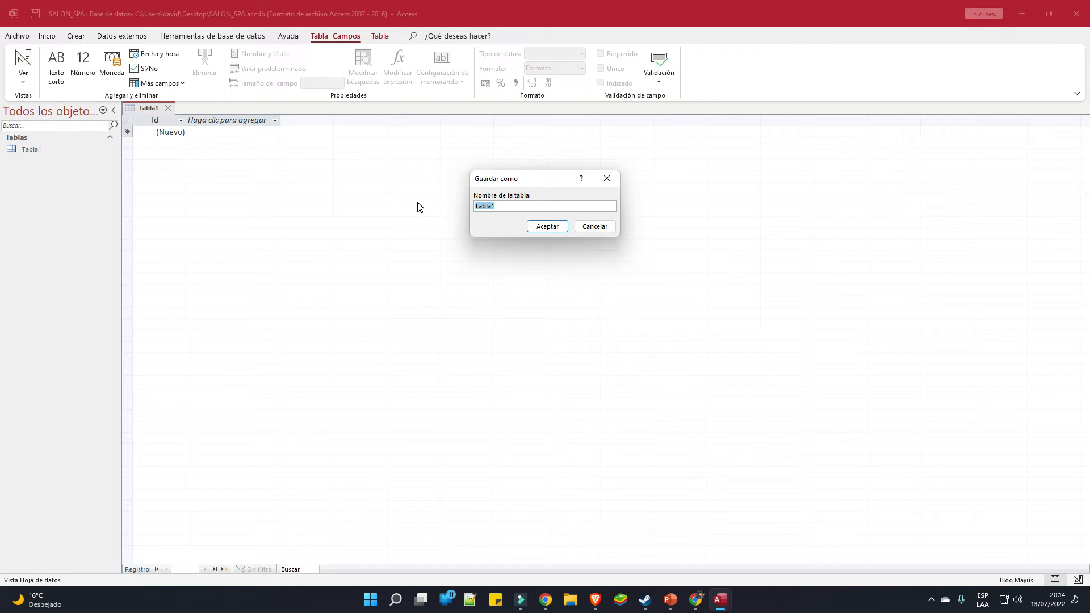
{"action": "type", "text": "CLIENTES"}
{"action": "key", "text": "Return"}
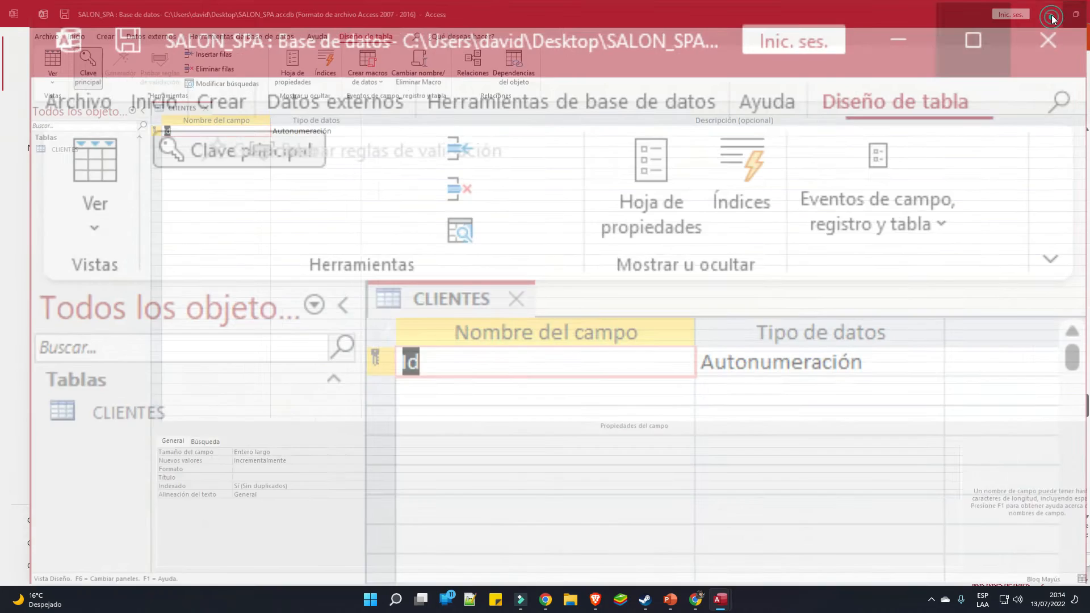
{"action": "left_click", "coordinate": [1051, 17]}
{"action": "left_click", "coordinate": [550, 408]}
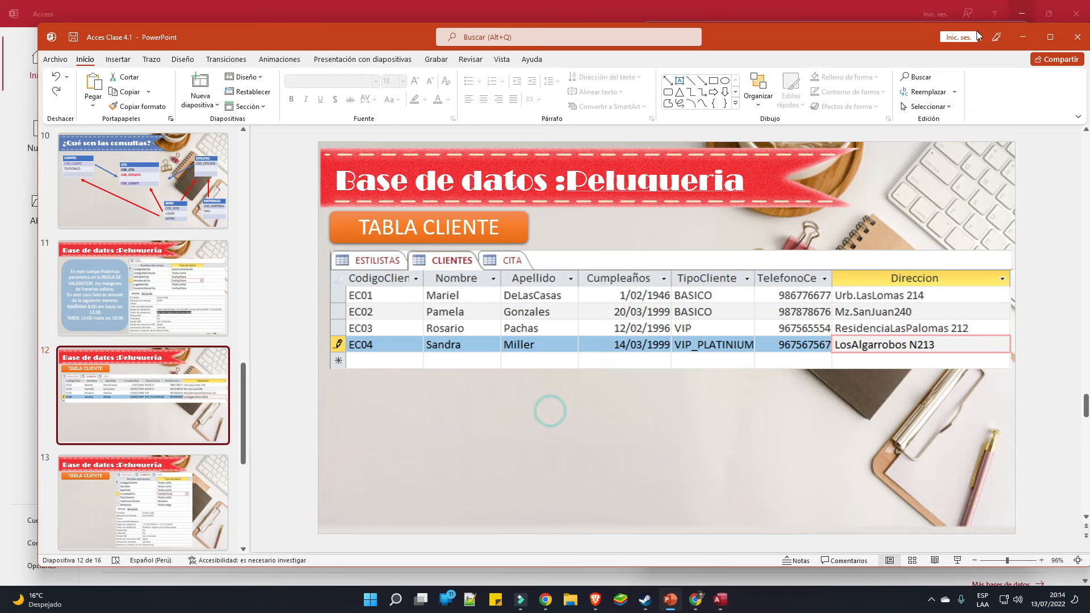
Place the reference slide beside Access and rename the Id field to COD_CLI
{"action": "left_click", "coordinate": [1046, 37]}
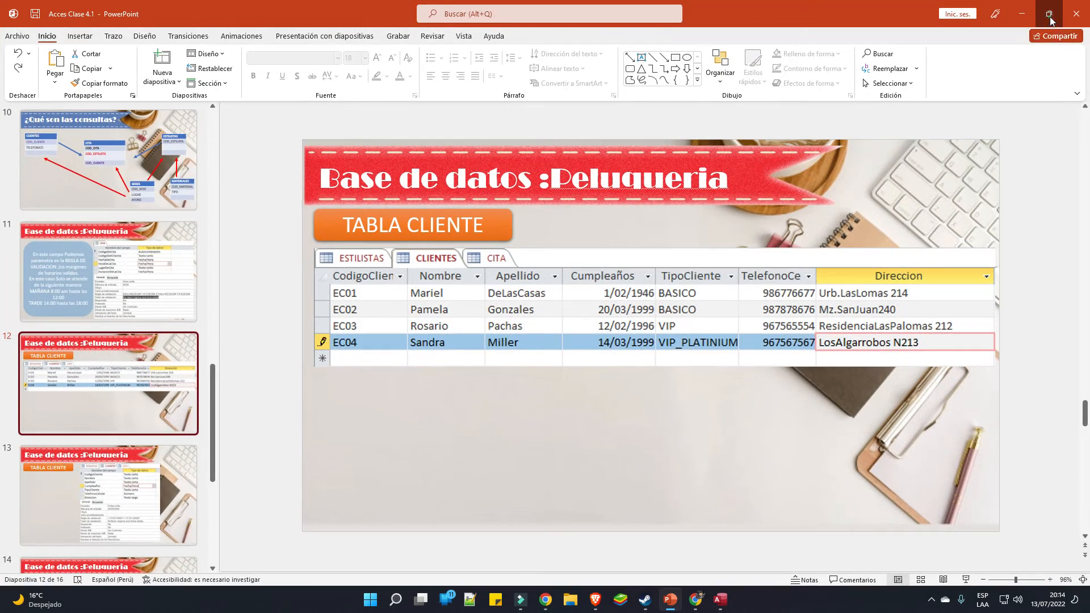
{"action": "left_click", "coordinate": [1051, 14]}
{"action": "left_click_drag", "start_coordinate": [1087, 29], "coordinate": [607, 37]}
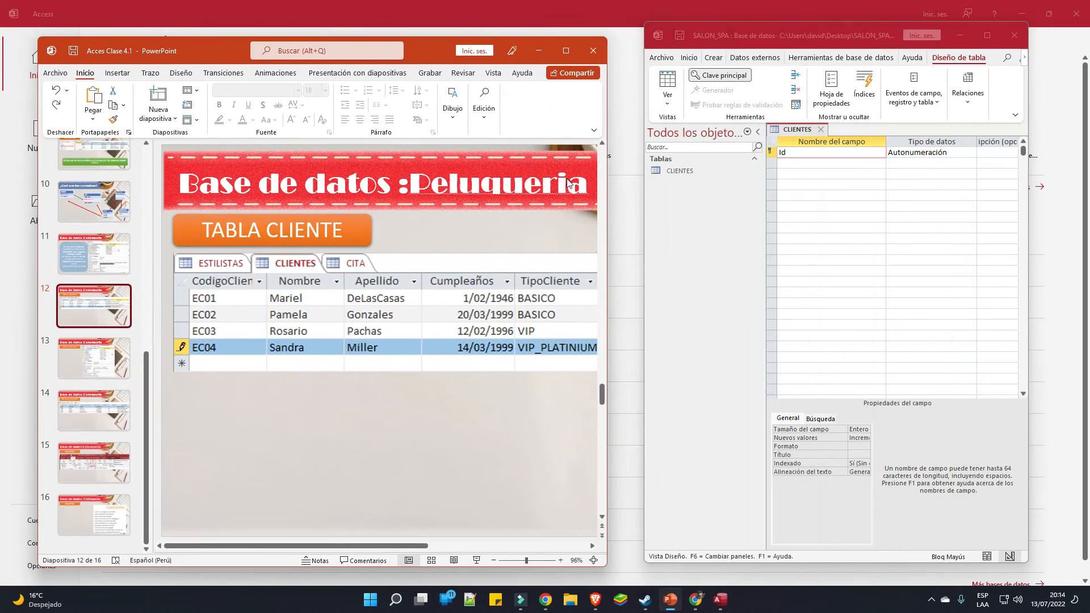
{"action": "left_click", "coordinate": [836, 149]}
{"action": "type", "text": "COD_CLI"}
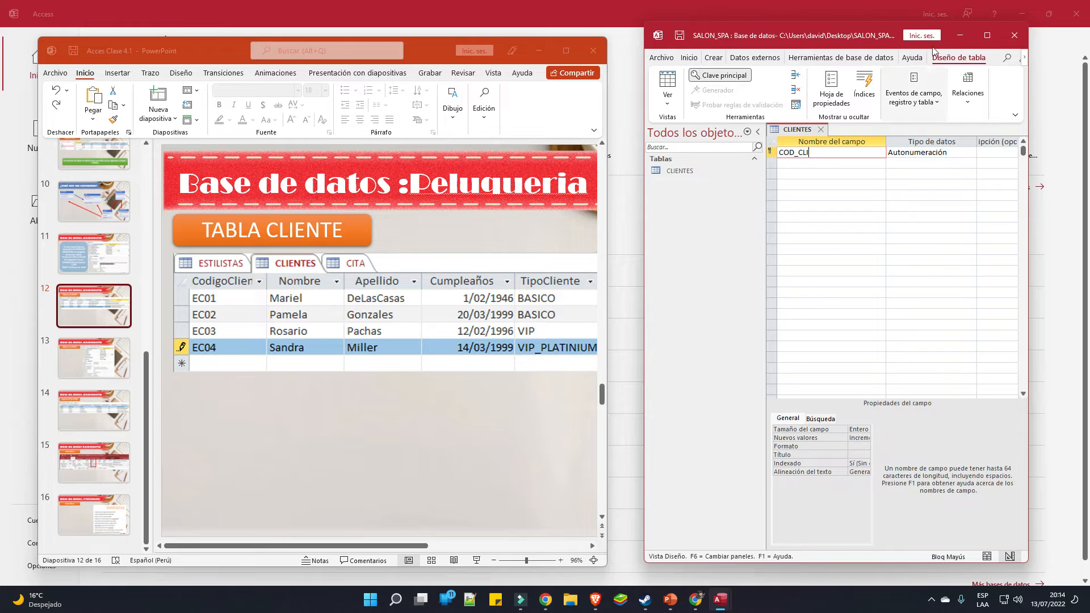
{"action": "left_click", "coordinate": [986, 35]}
{"action": "left_click", "coordinate": [33, 83]}
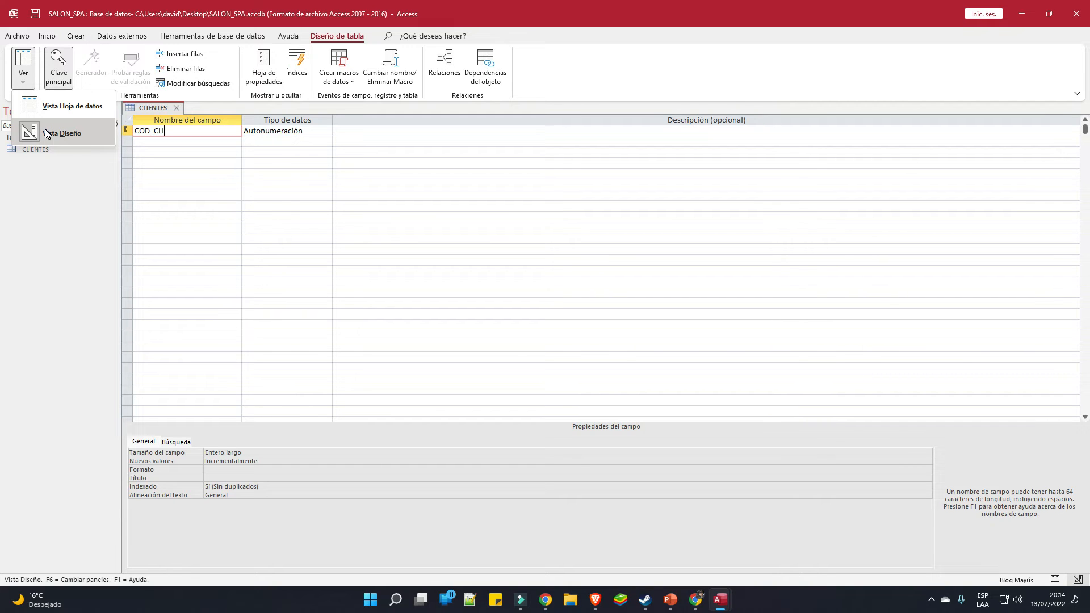
{"action": "left_click", "coordinate": [47, 133]}
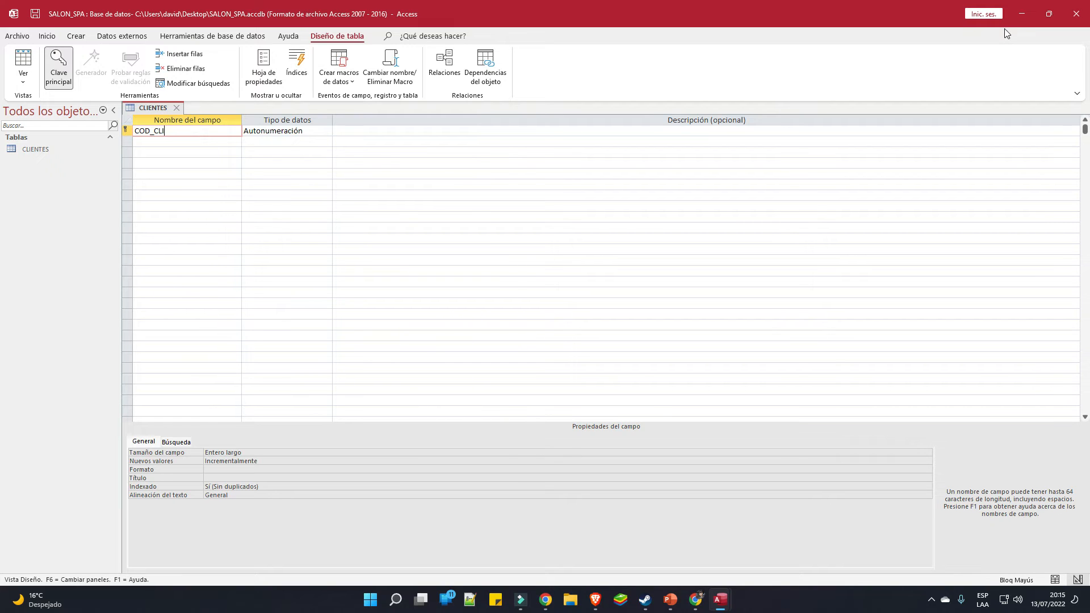
{"action": "left_click", "coordinate": [1048, 12]}
Add the NOMBRE, APELLIDO, CUMPLEAÑOS and TIPO_CLIENTE fields as Texto corto
{"action": "left_click", "coordinate": [828, 163]}
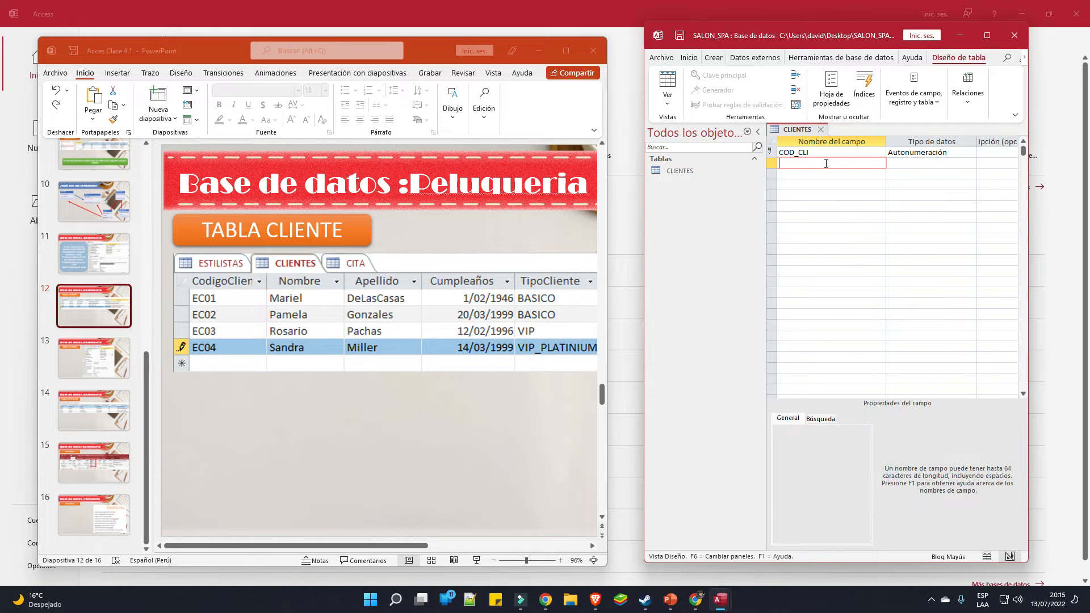
{"action": "left_click", "coordinate": [823, 163]}
{"action": "type", "text": "NOMBRE"}
{"action": "key", "text": "Down"}
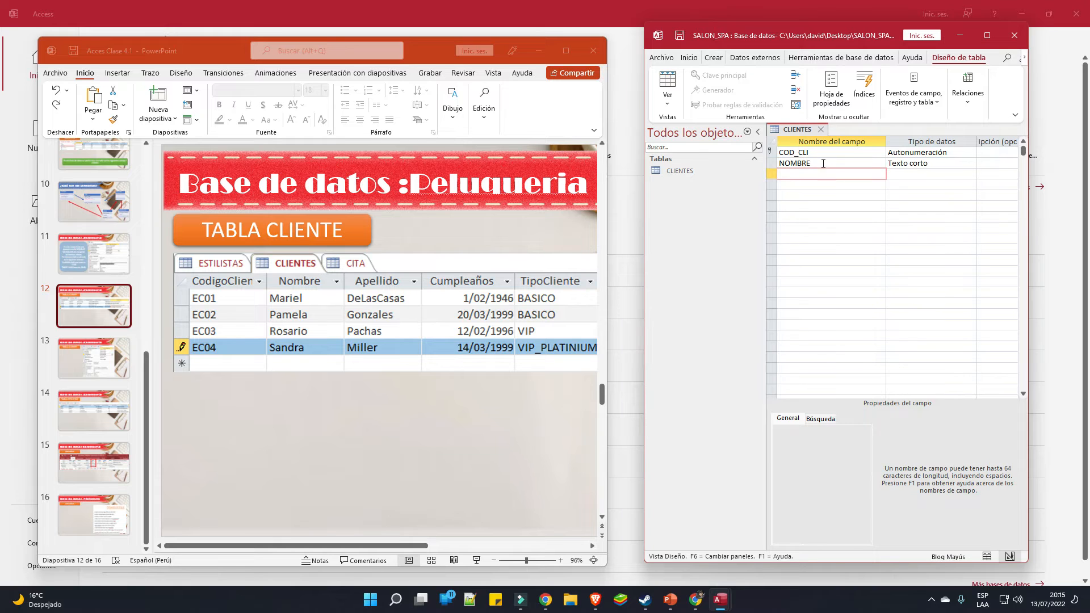
{"action": "key", "text": "Down"}
{"action": "type", "text": "CUMPLEAÑ"}
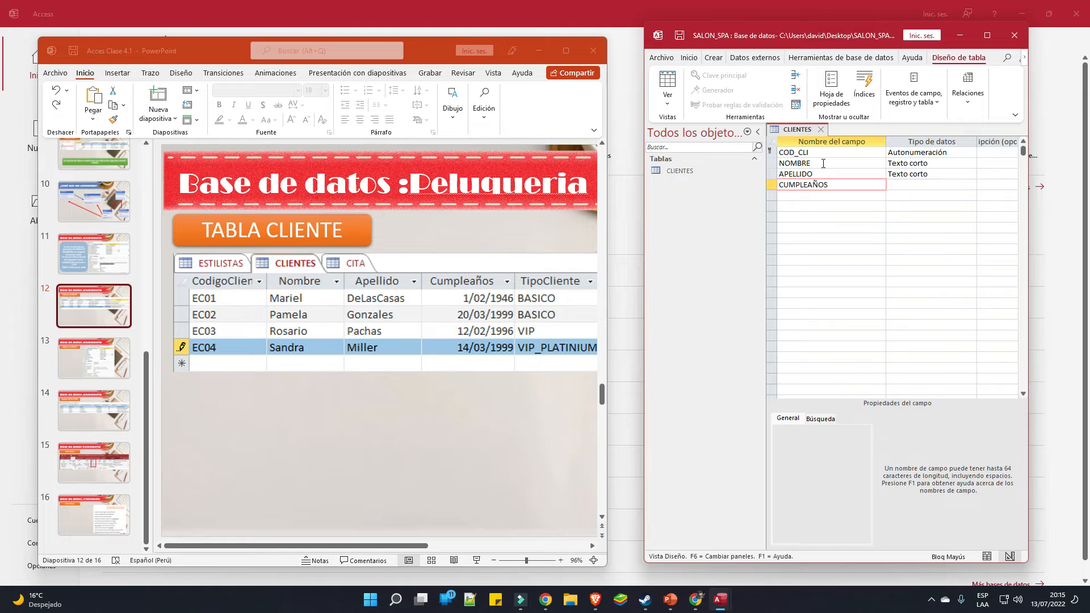
{"action": "key", "text": "Down"}
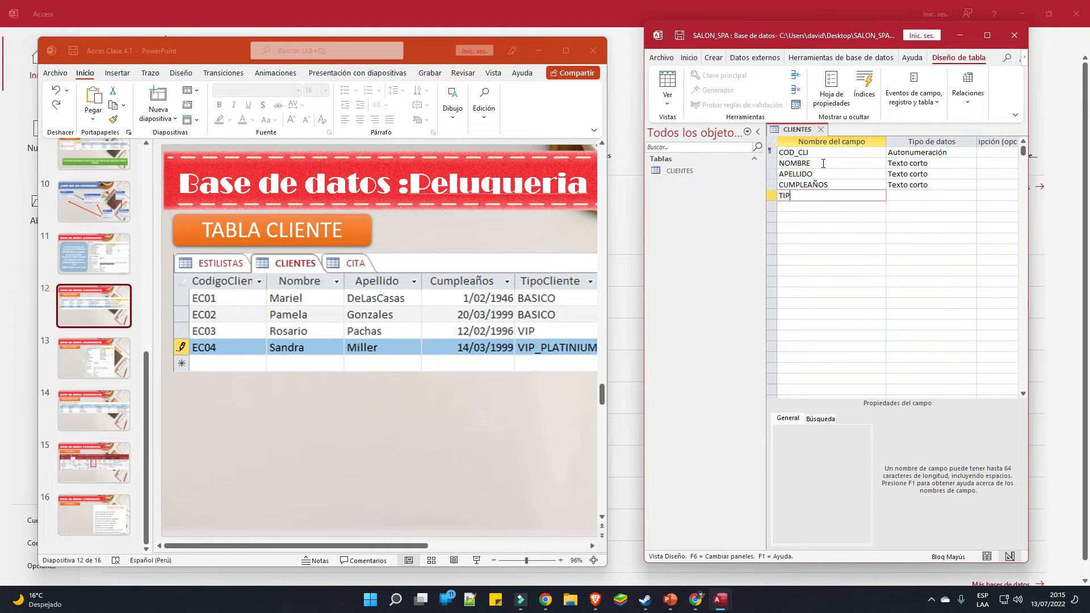
{"action": "type", "text": "TIPO_CLIENTES"}
{"action": "key", "text": "BackSpace"}
Add the TELEFONO and DIRECCION fields as Texto corto
{"action": "left_click_drag", "start_coordinate": [390, 546], "coordinate": [527, 551]}
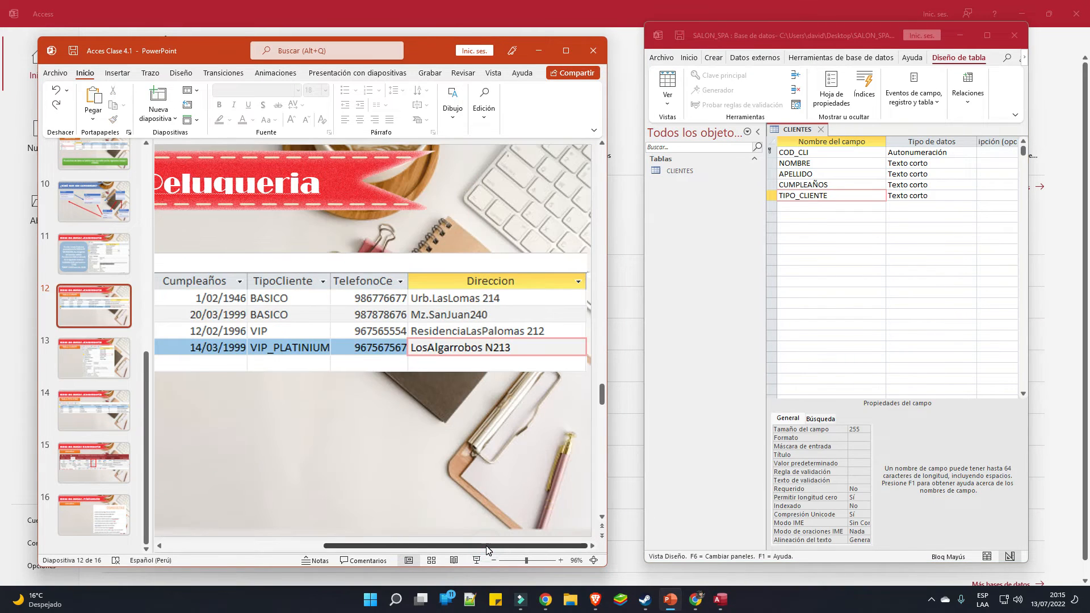
{"action": "left_click", "coordinate": [856, 208]}
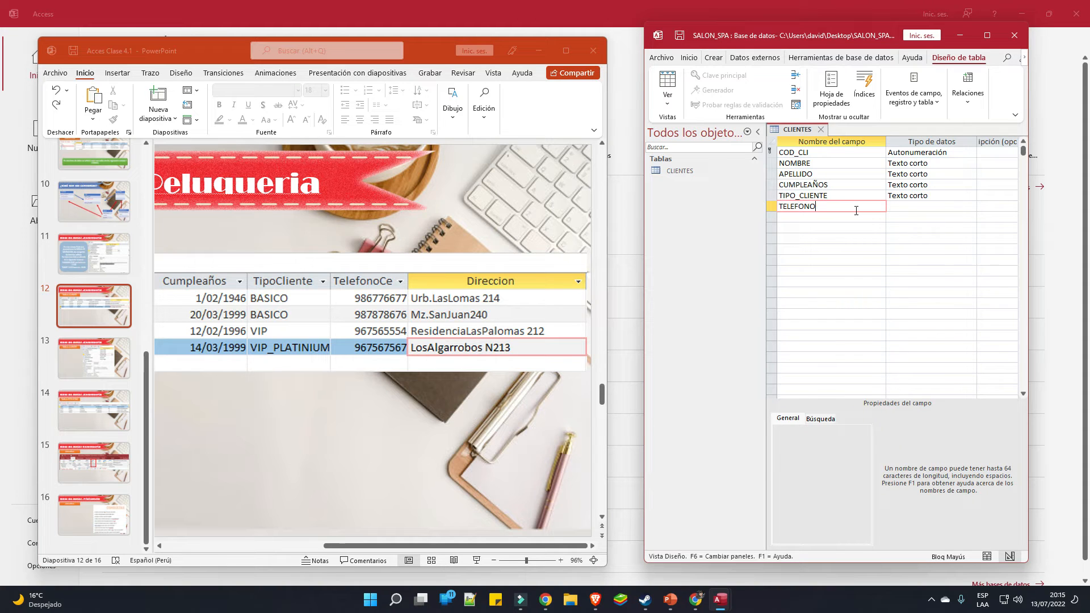
{"action": "key", "text": "Down"}
{"action": "type", "text": "D"}
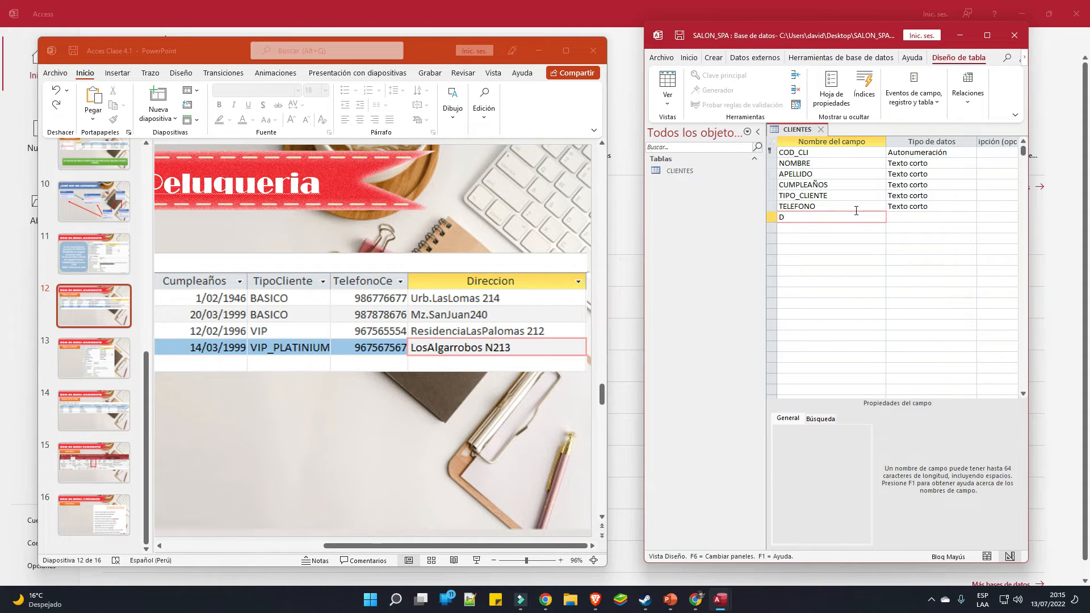
{"action": "type", "text": "IRECCIÓN"}
{"action": "key", "text": "BackSpace"}
{"action": "key", "text": "BackSpace"}
{"action": "type", "text": "O"}
{"action": "left_click", "coordinate": [538, 50]}
{"action": "left_click", "coordinate": [987, 35]}
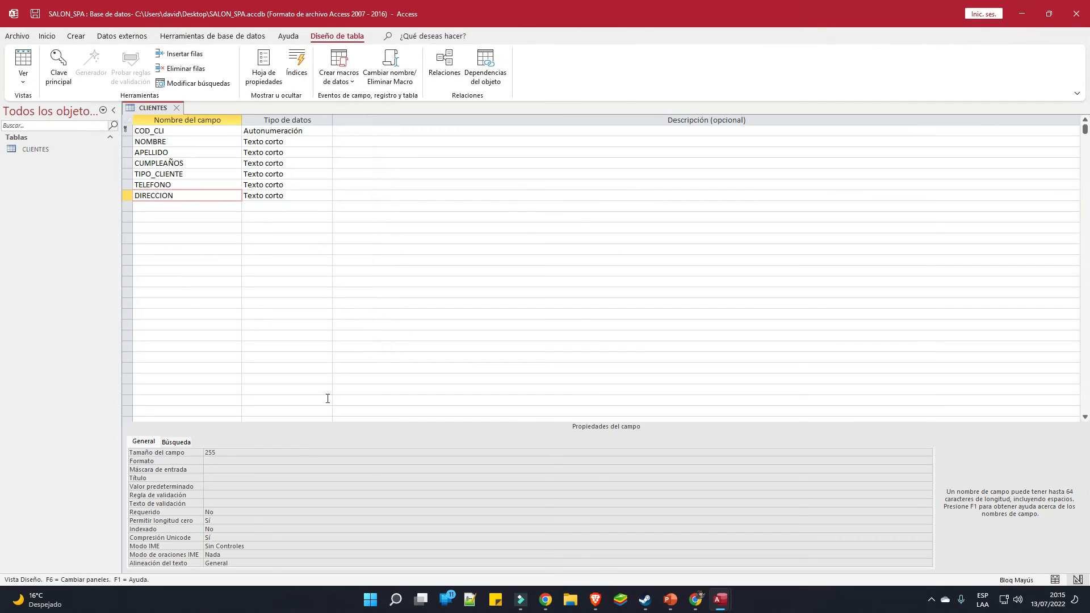
Launch the Windows Lupa magnifier from the Start menu
{"action": "left_click", "coordinate": [369, 603]}
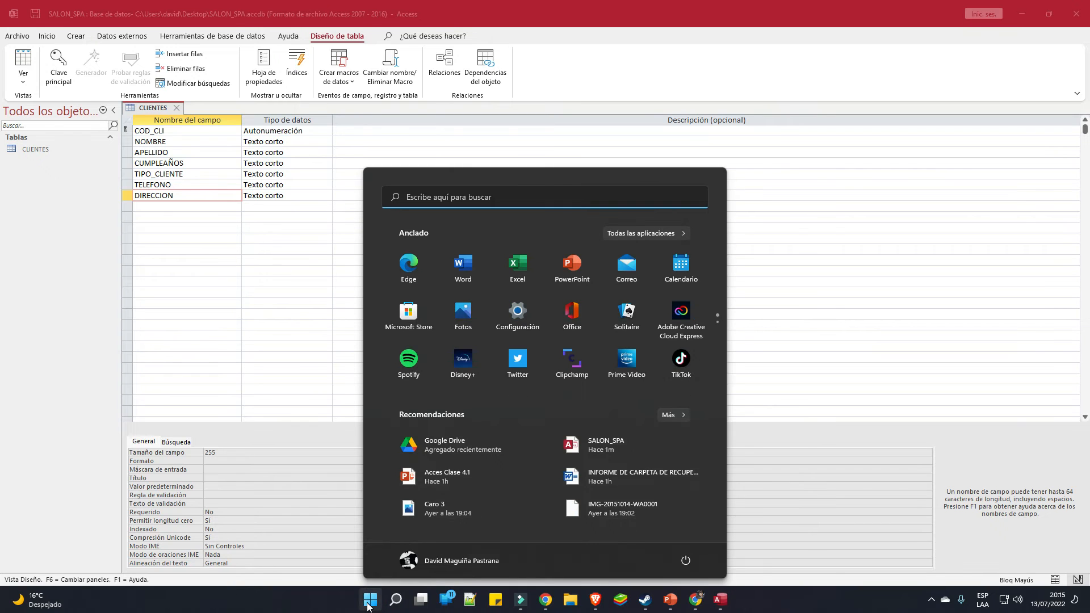
{"action": "type", "text": "LUpa"}
{"action": "left_click", "coordinate": [372, 282]}
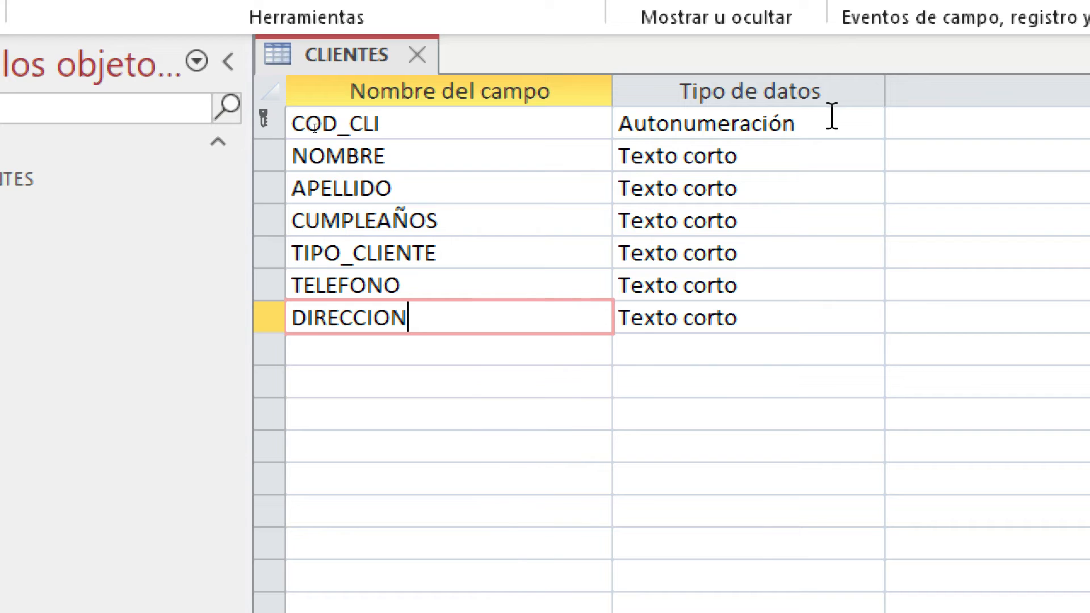
Make COD_CLI a Texto corto field and CUMPLEAÑOS a Fecha/Hora field
{"action": "left_click", "coordinate": [851, 126]}
{"action": "left_click", "coordinate": [868, 125]}
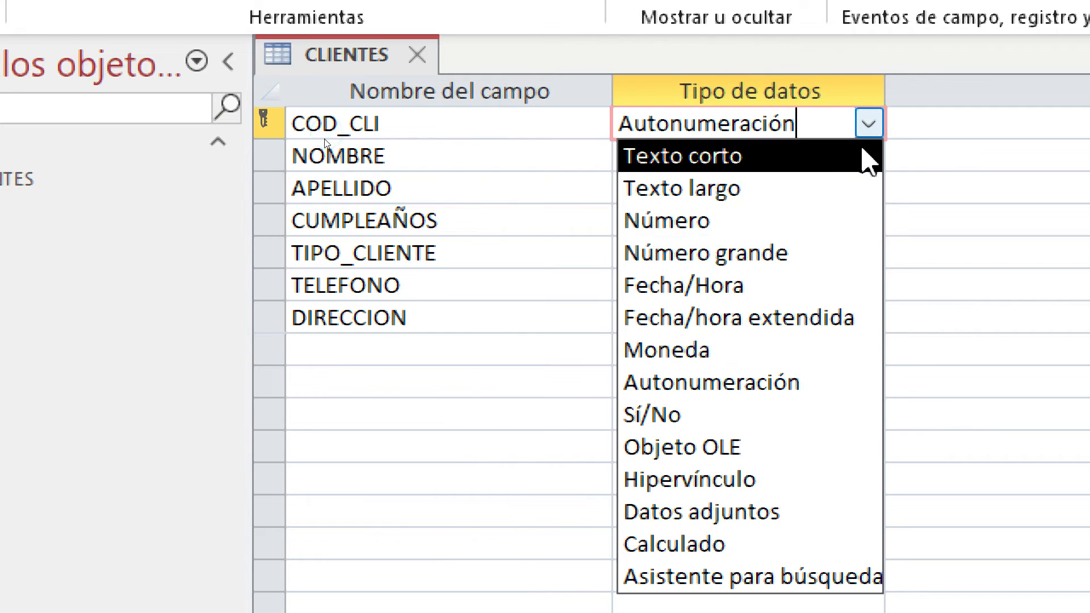
{"action": "left_click", "coordinate": [820, 163]}
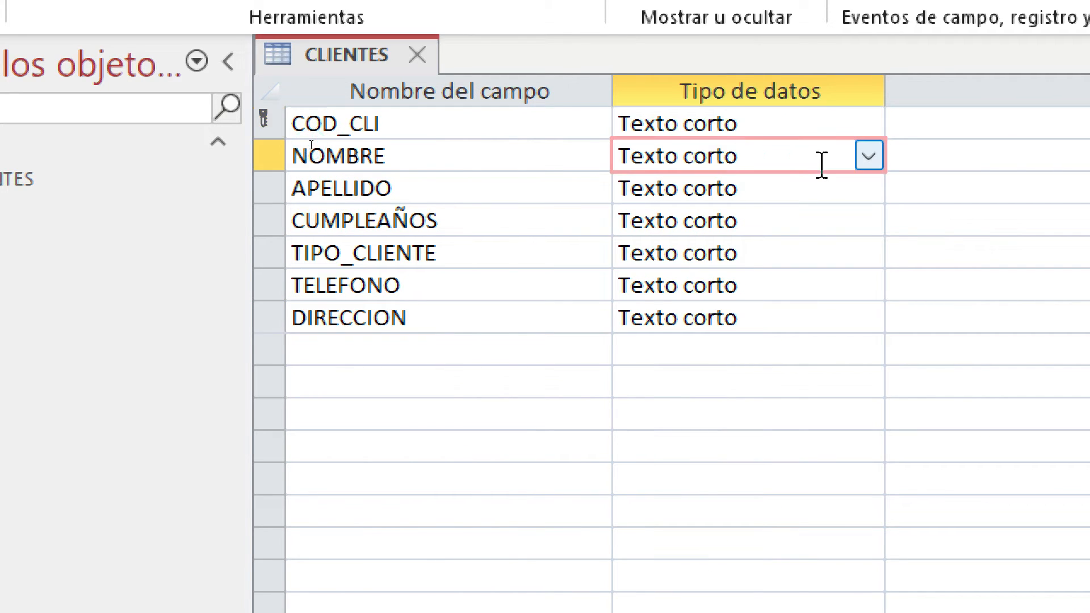
{"action": "left_click", "coordinate": [846, 188]}
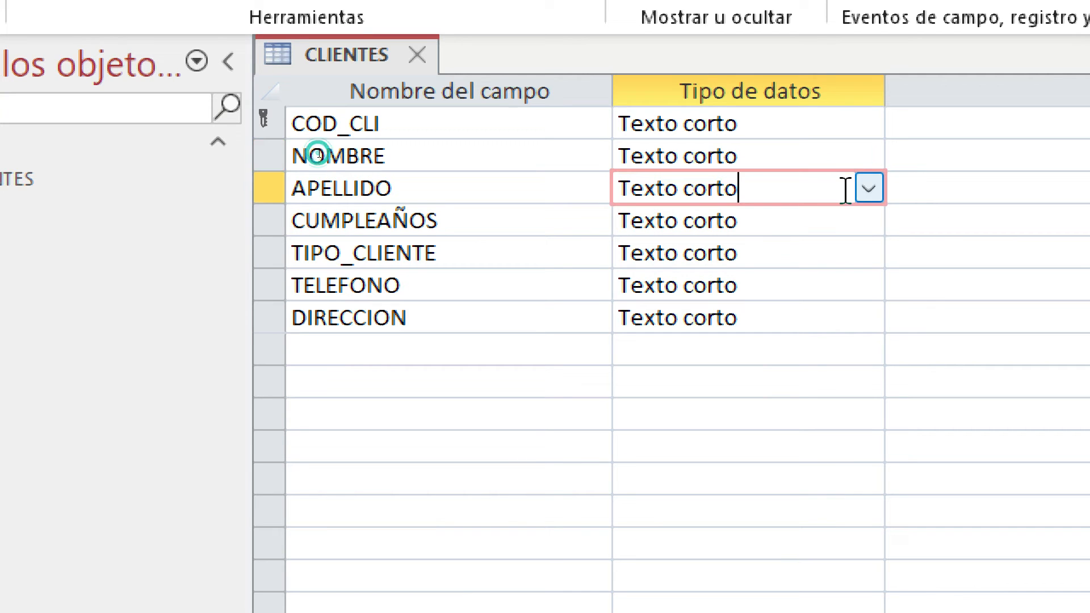
{"action": "left_click", "coordinate": [827, 223]}
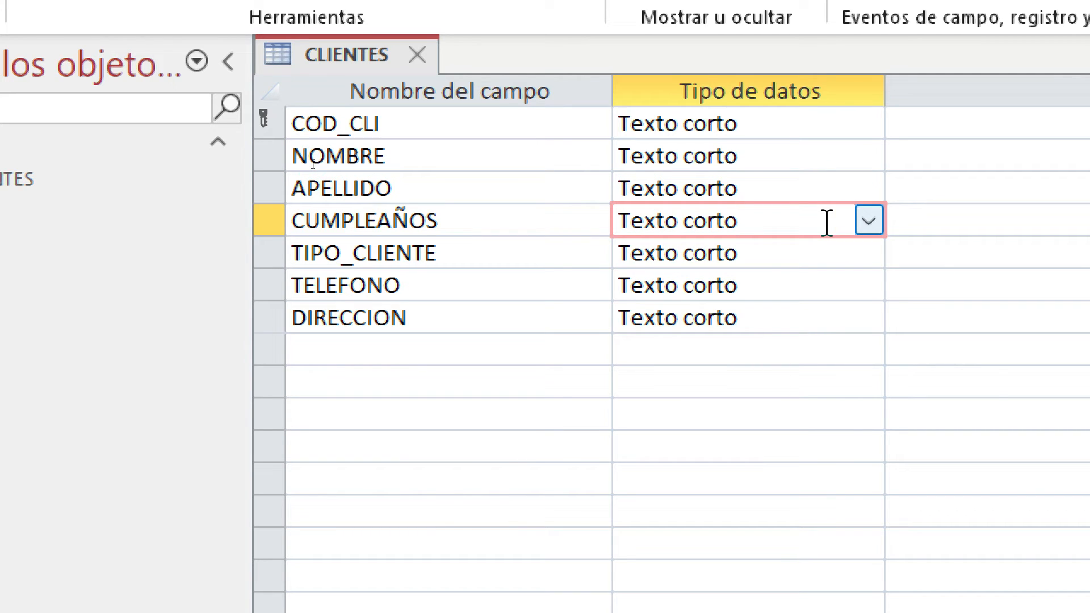
{"action": "left_click", "coordinate": [878, 228]}
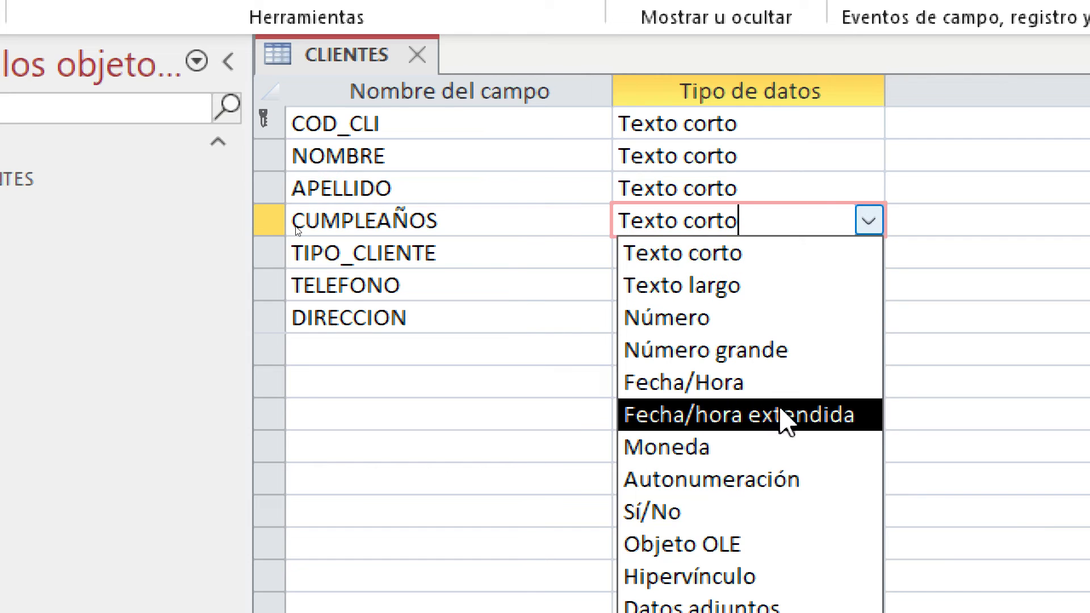
{"action": "left_click", "coordinate": [763, 386]}
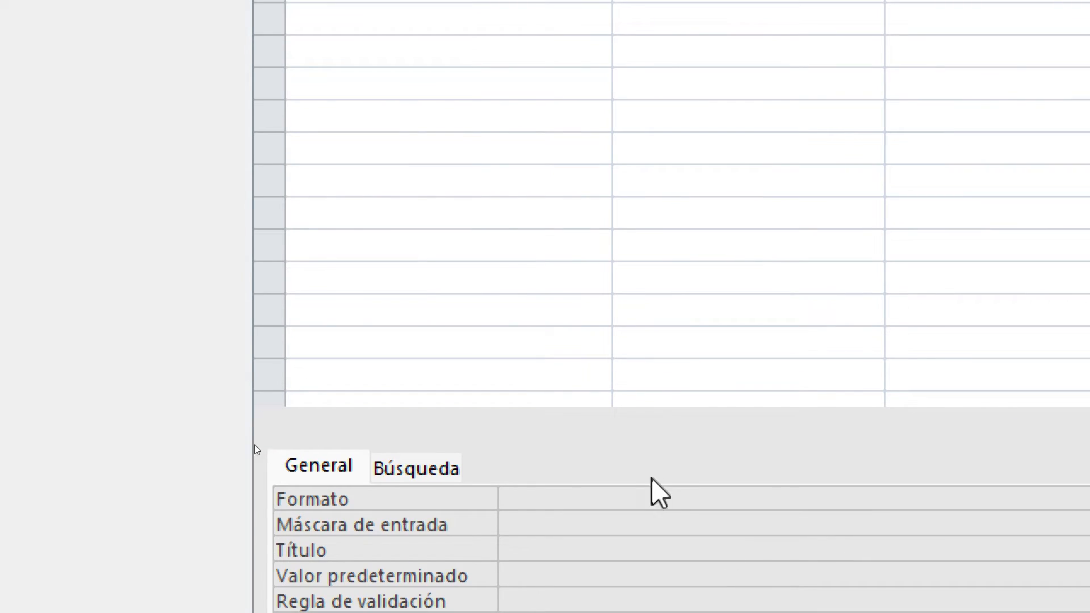
Give CUMPLEAÑOS the Fecha corta format and a 00/00/0000 input mask
{"action": "left_click", "coordinate": [673, 509]}
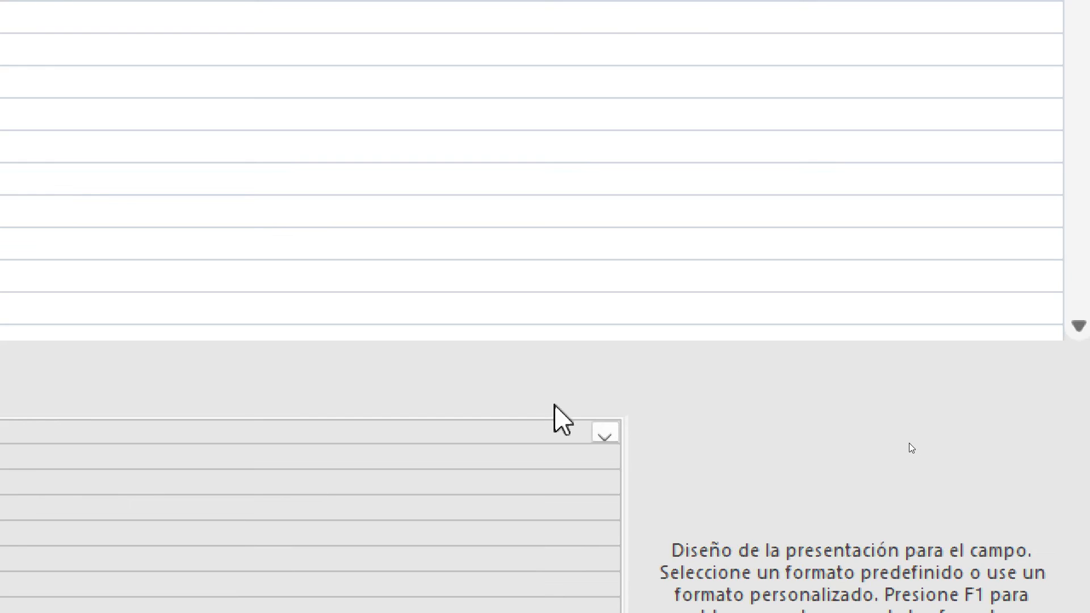
{"action": "left_click", "coordinate": [601, 436]}
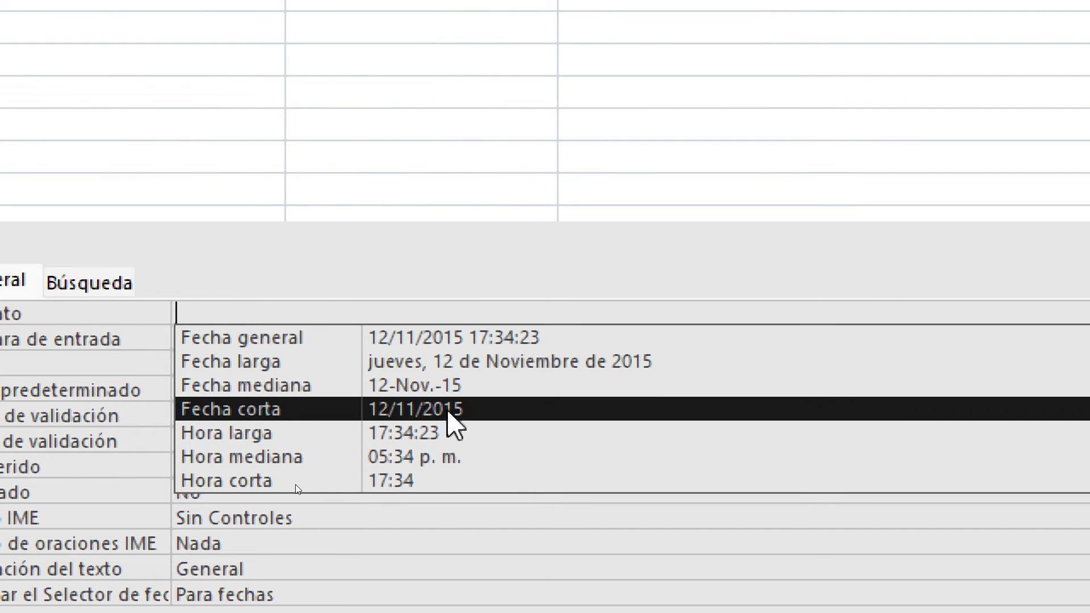
{"action": "left_click", "coordinate": [449, 411]}
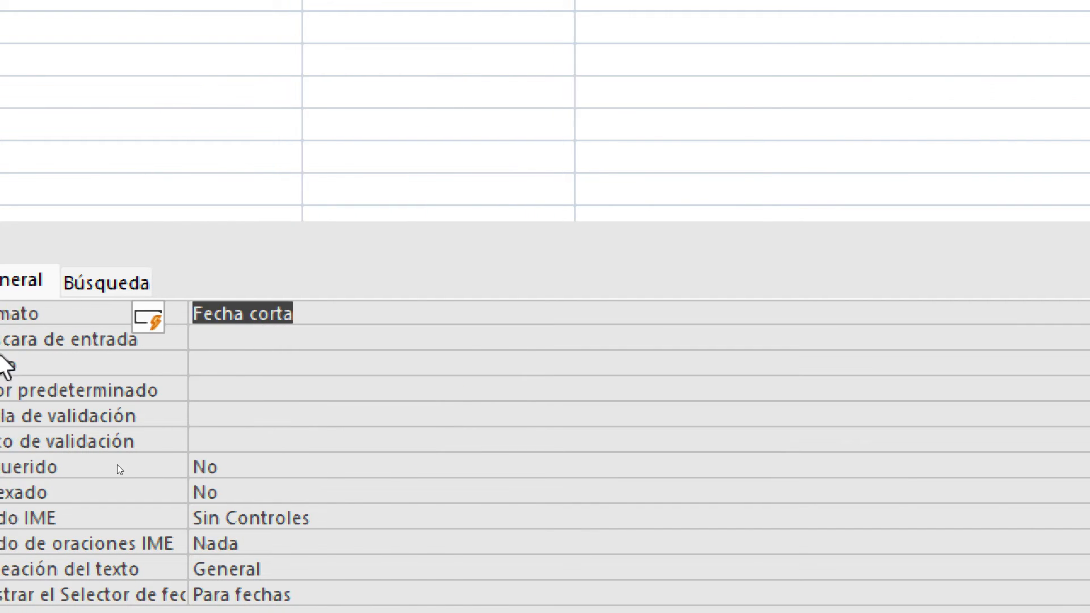
{"action": "left_click", "coordinate": [494, 336]}
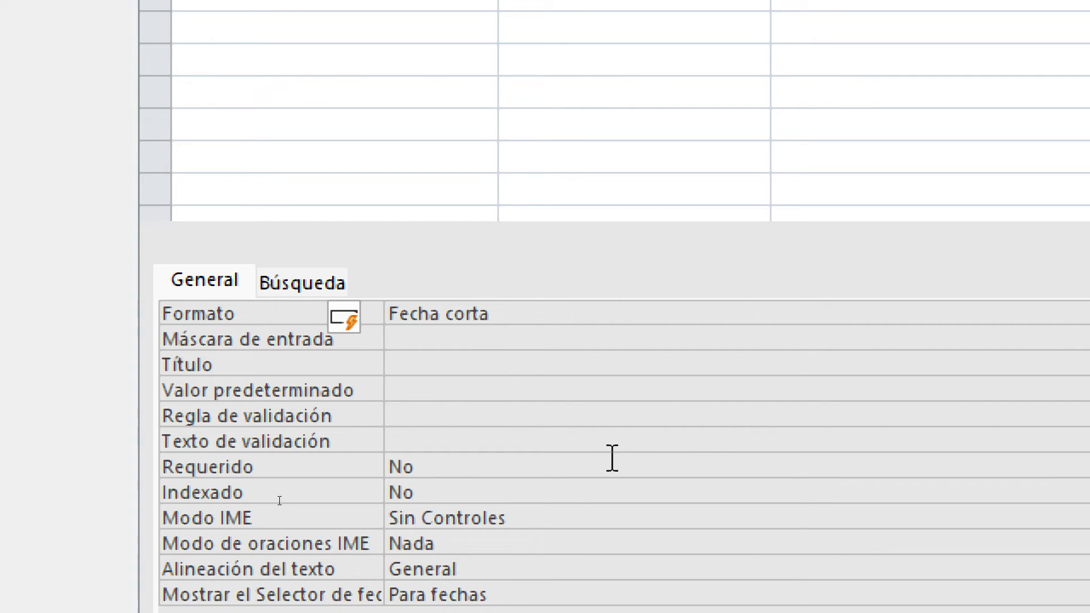
{"action": "type", "text": "00"}
{"action": "type", "text": "/"}
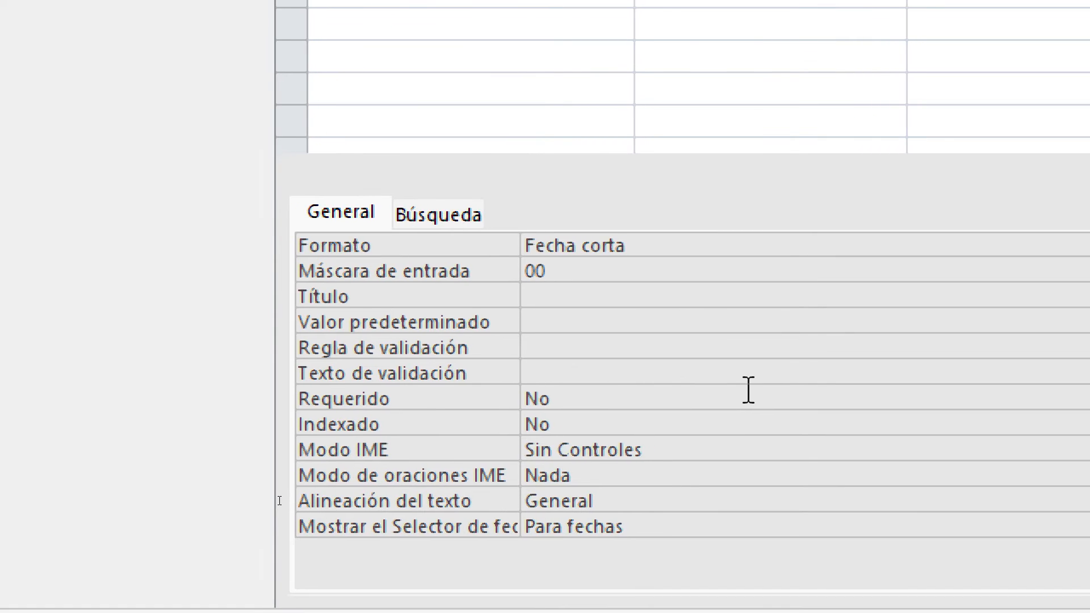
{"action": "type", "text": "00"}
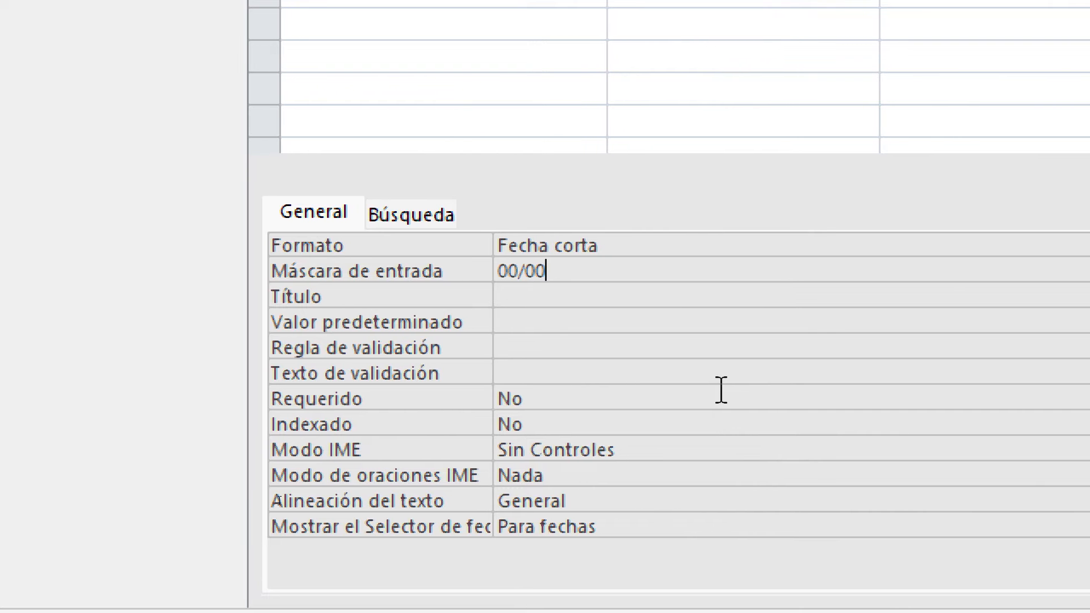
{"action": "type", "text": "/"}
{"action": "type", "text": "0000"}
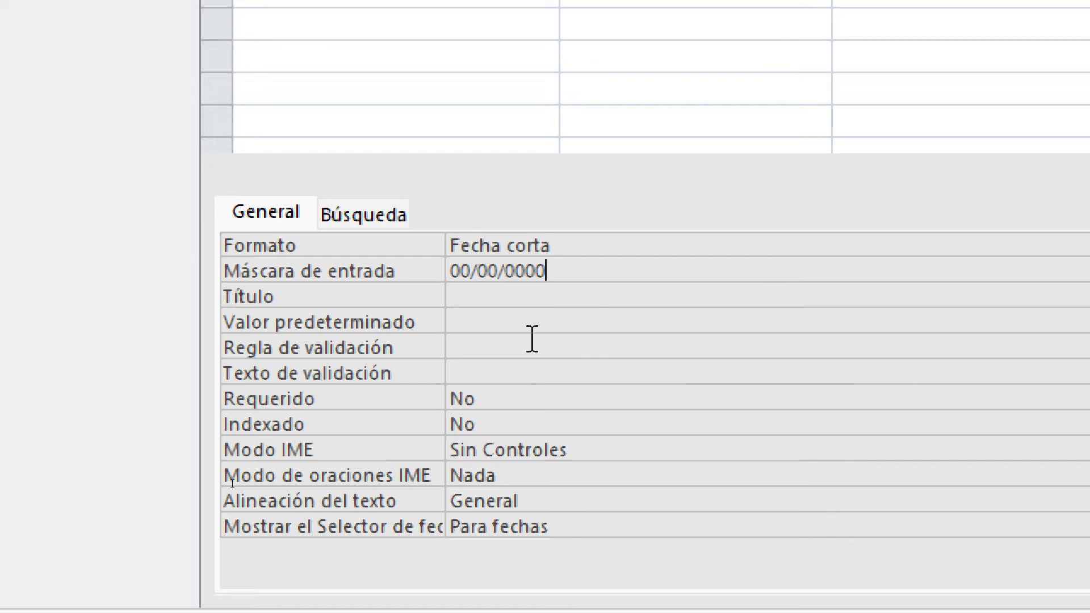
{"action": "left_click", "coordinate": [586, 295]}
{"action": "left_click", "coordinate": [616, 275]}
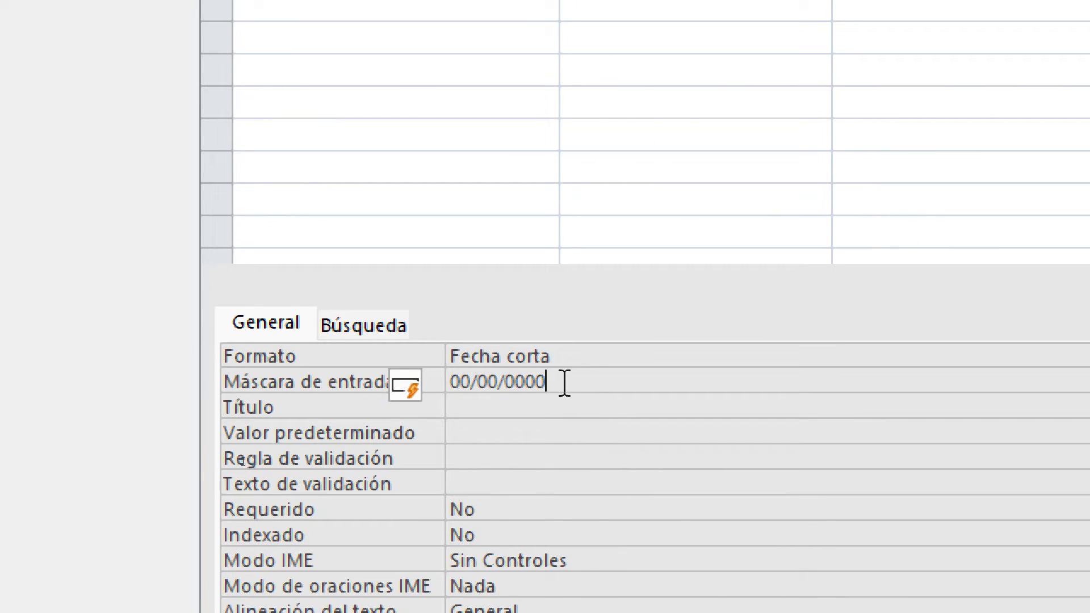
{"action": "left_click_drag", "start_coordinate": [564, 383], "coordinate": [445, 382]}
{"action": "left_click", "coordinate": [550, 384]}
{"action": "left_click", "coordinate": [575, 354]}
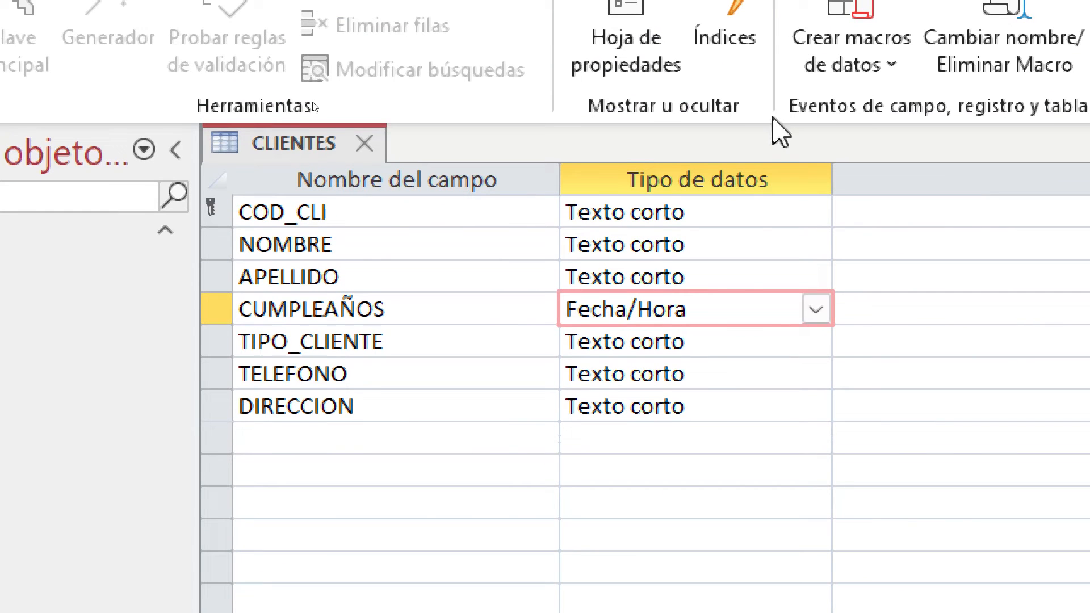
Start the lookup wizard for TIPO_CLIENTE, choosing to type the values manually
{"action": "left_click", "coordinate": [787, 352]}
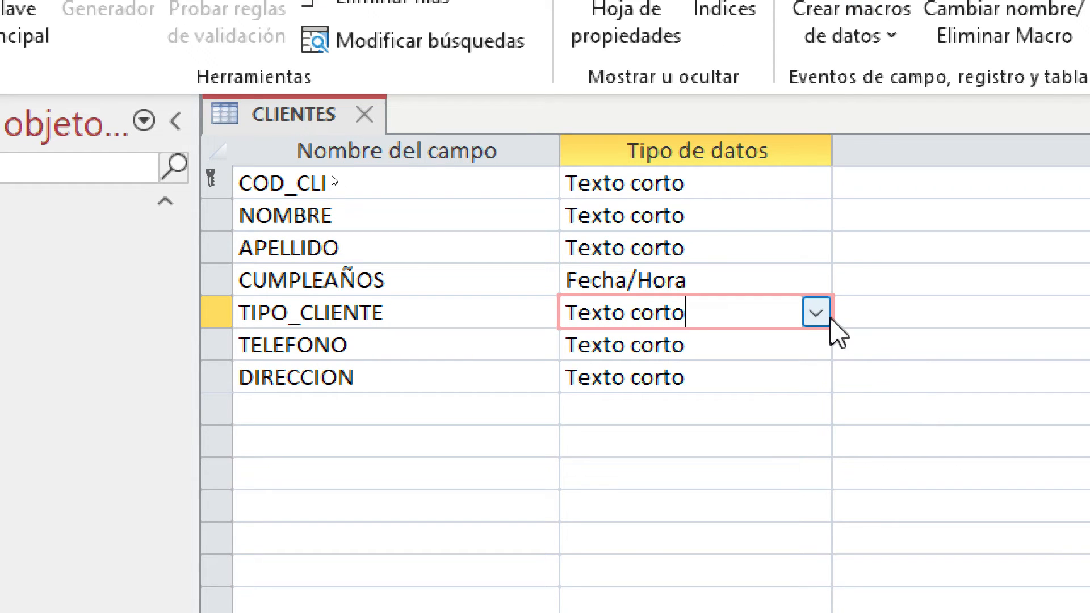
{"action": "left_click", "coordinate": [831, 319]}
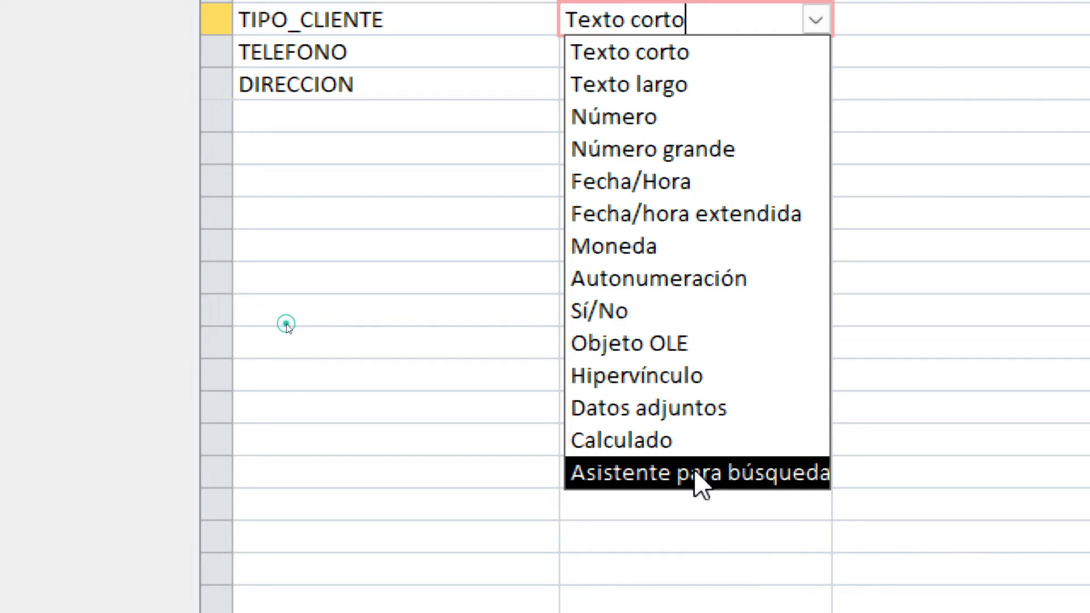
{"action": "left_click", "coordinate": [696, 475]}
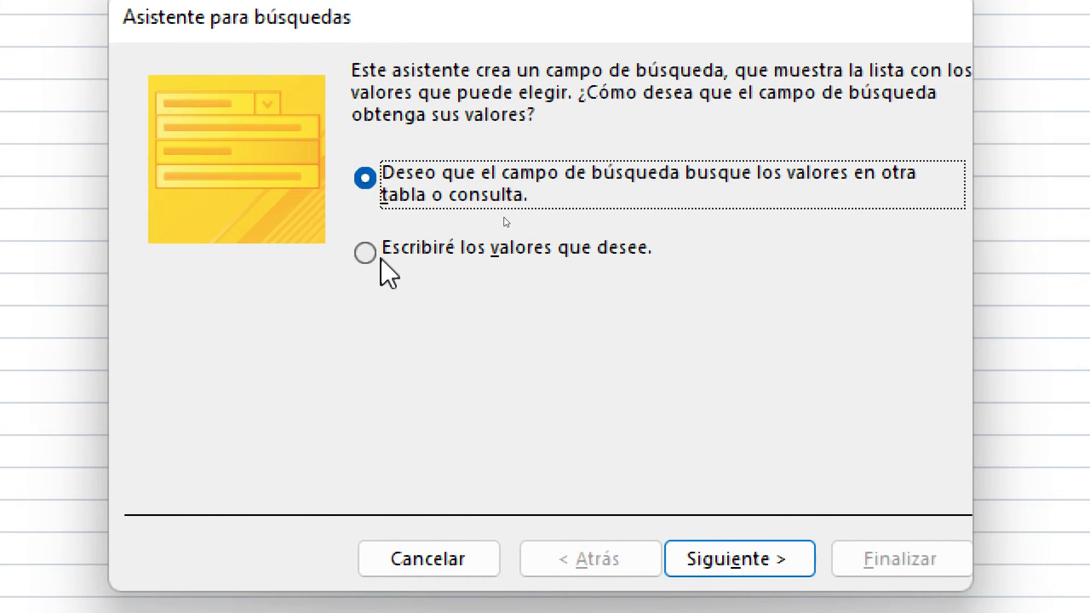
{"action": "left_click", "coordinate": [381, 260]}
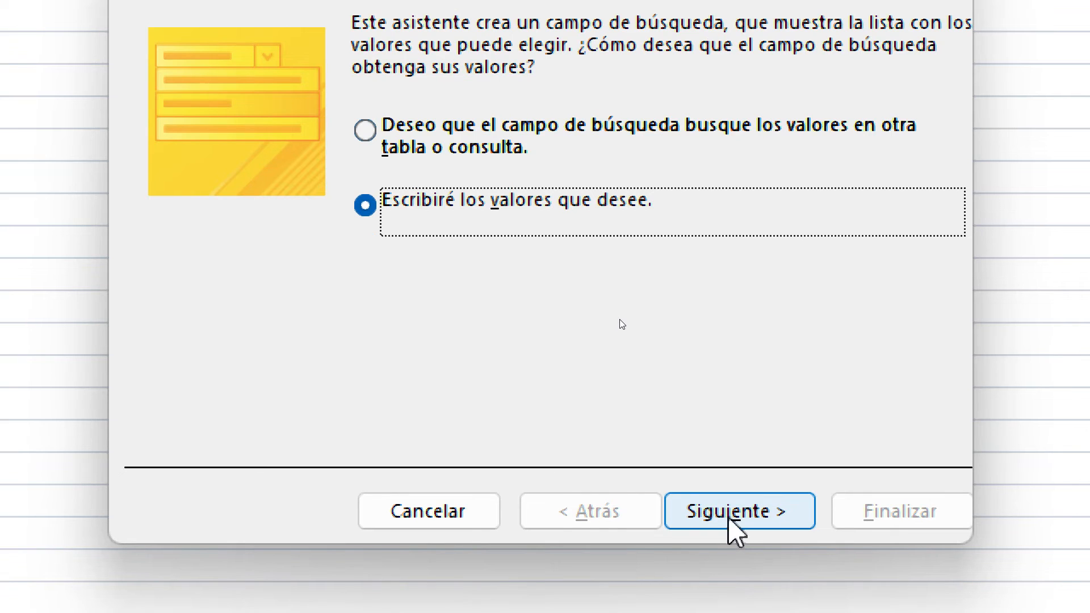
{"action": "left_click", "coordinate": [730, 517]}
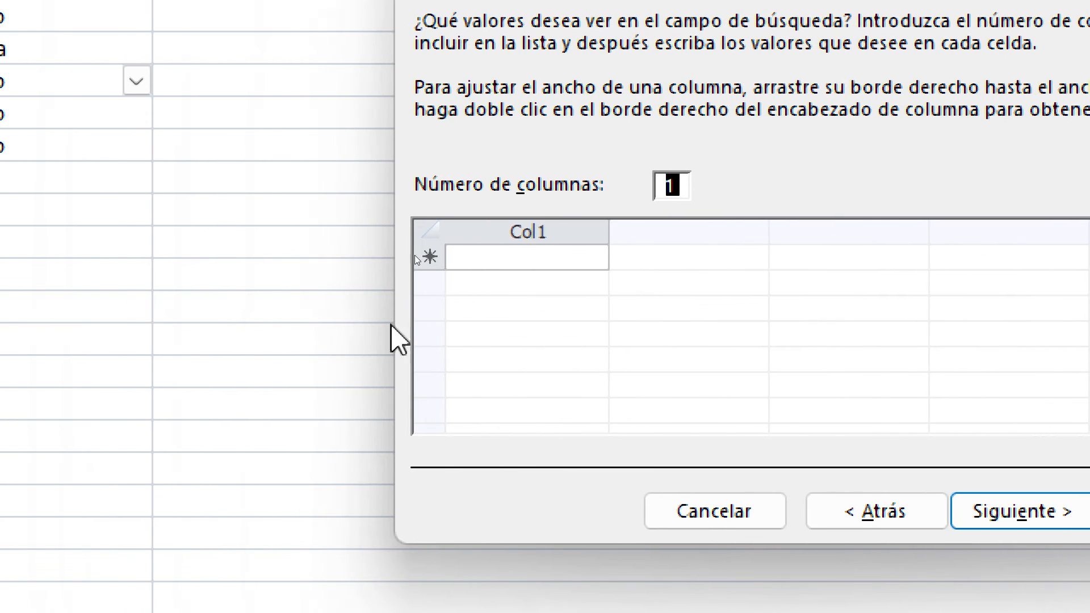
Enter the lookup values CLASICO, PLATA, ORO and BLACK in Col1
{"action": "left_click", "coordinate": [534, 258]}
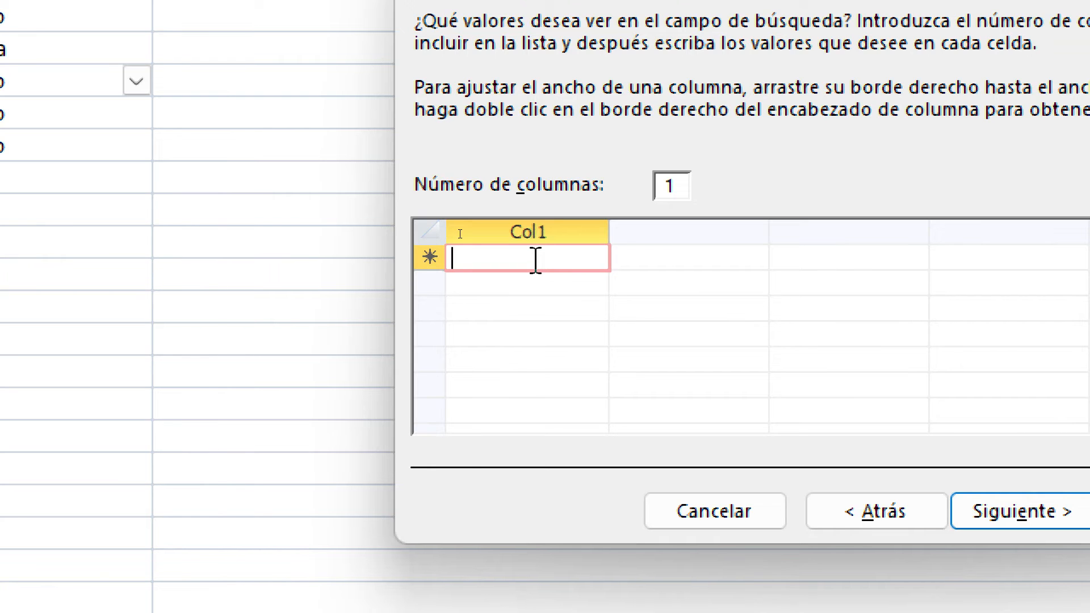
{"action": "type", "text": "C"}
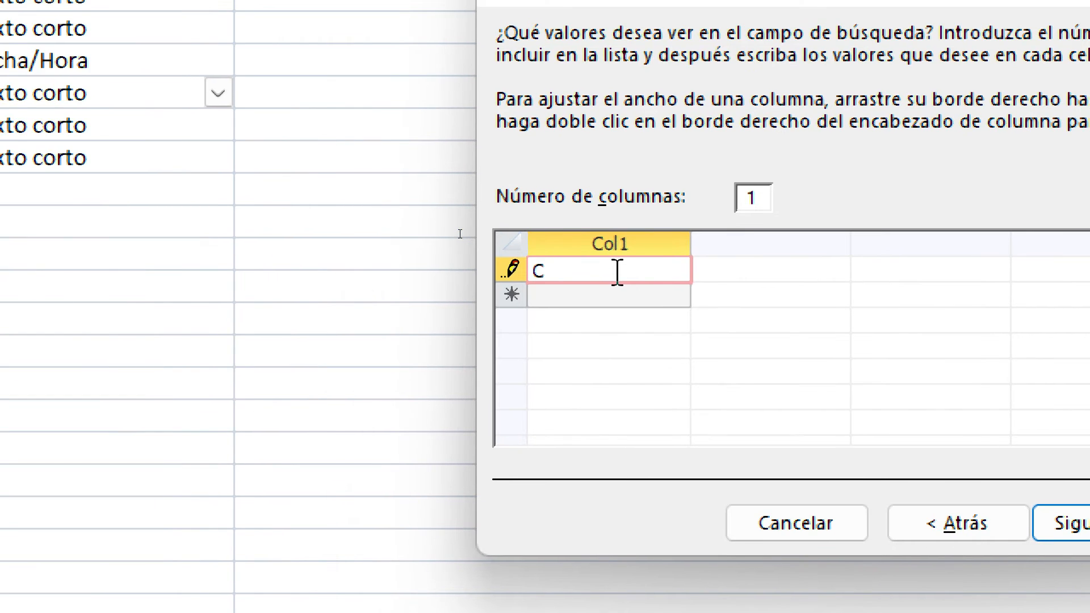
{"action": "type", "text": "LASICO"}
{"action": "key", "text": "Return"}
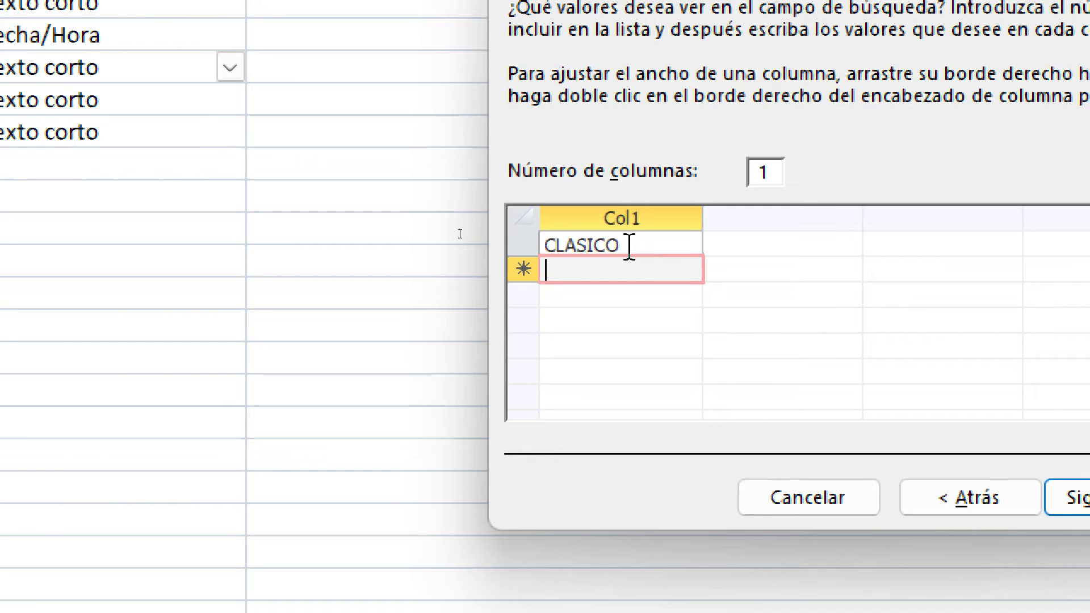
{"action": "type", "text": "OKAT"}
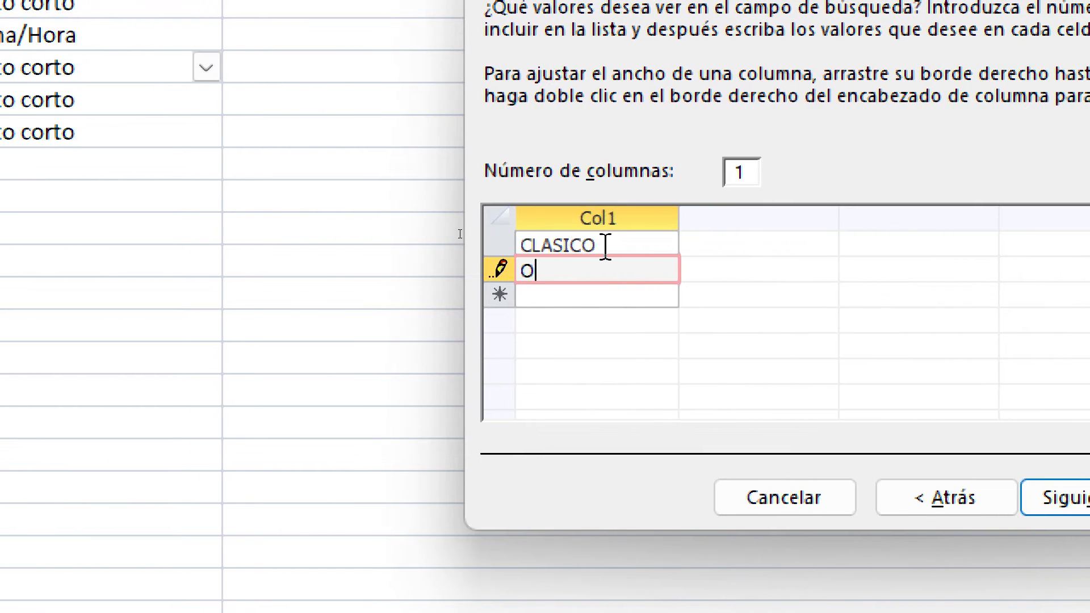
{"action": "key", "text": "BackSpace"}
{"action": "type", "text": "PLATA"}
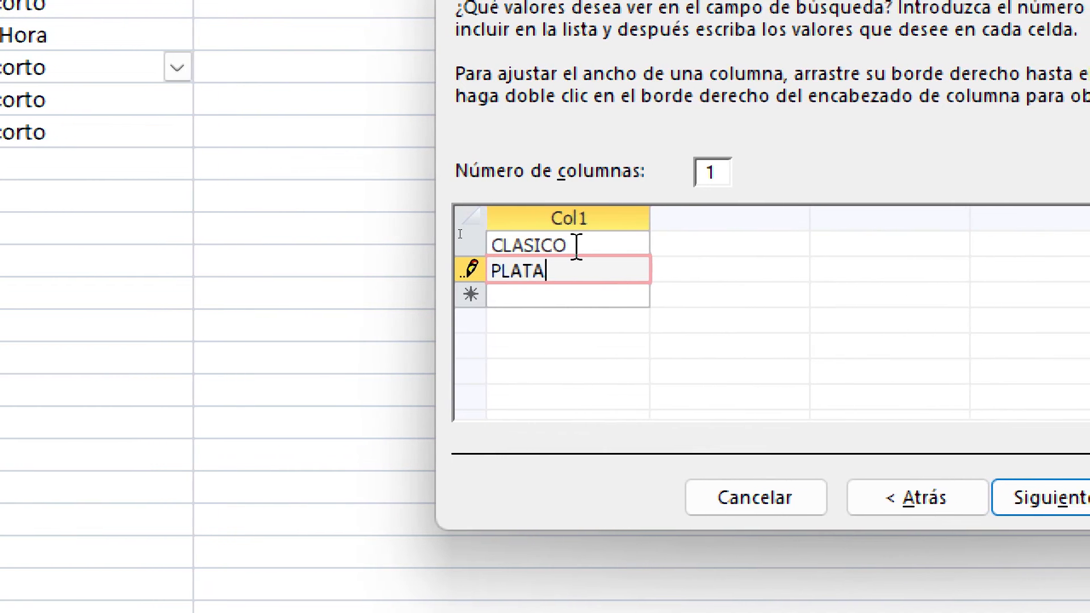
{"action": "key", "text": "Return"}
{"action": "type", "text": "ORO"}
{"action": "key", "text": "Return"}
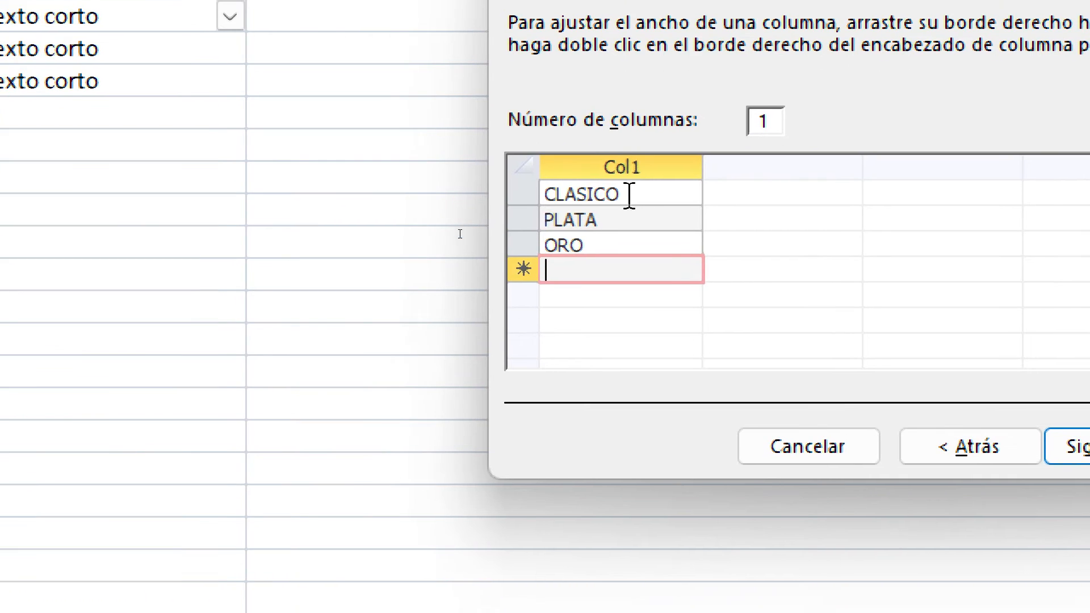
{"action": "type", "text": "BLACK"}
{"action": "left_click", "coordinate": [577, 194]}
{"action": "left_click", "coordinate": [575, 262]}
{"action": "left_click", "coordinate": [575, 262]}
{"action": "left_click", "coordinate": [575, 264]}
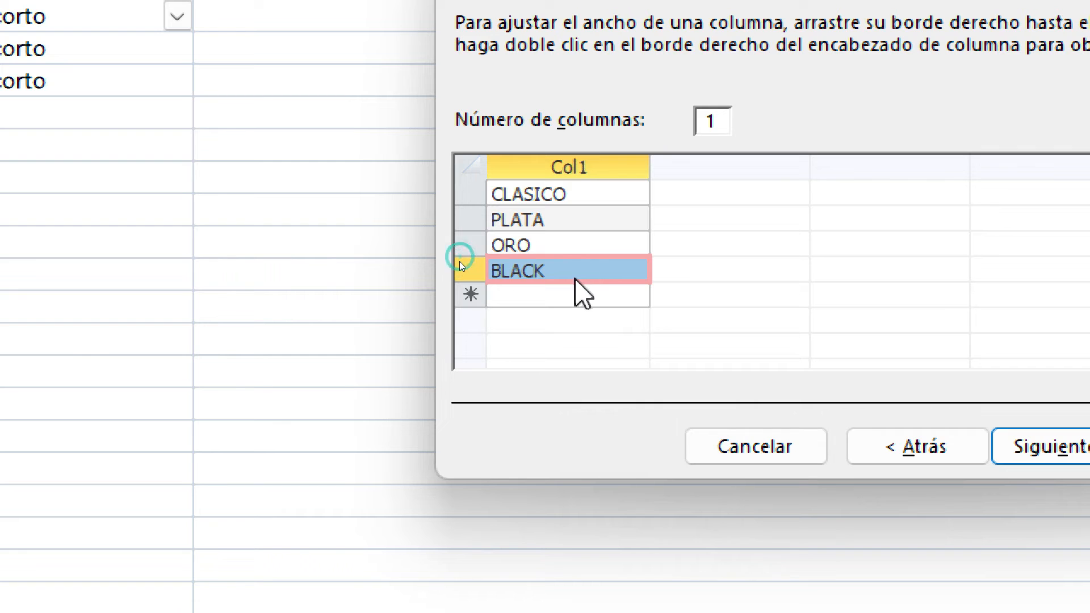
{"action": "left_click", "coordinate": [584, 270]}
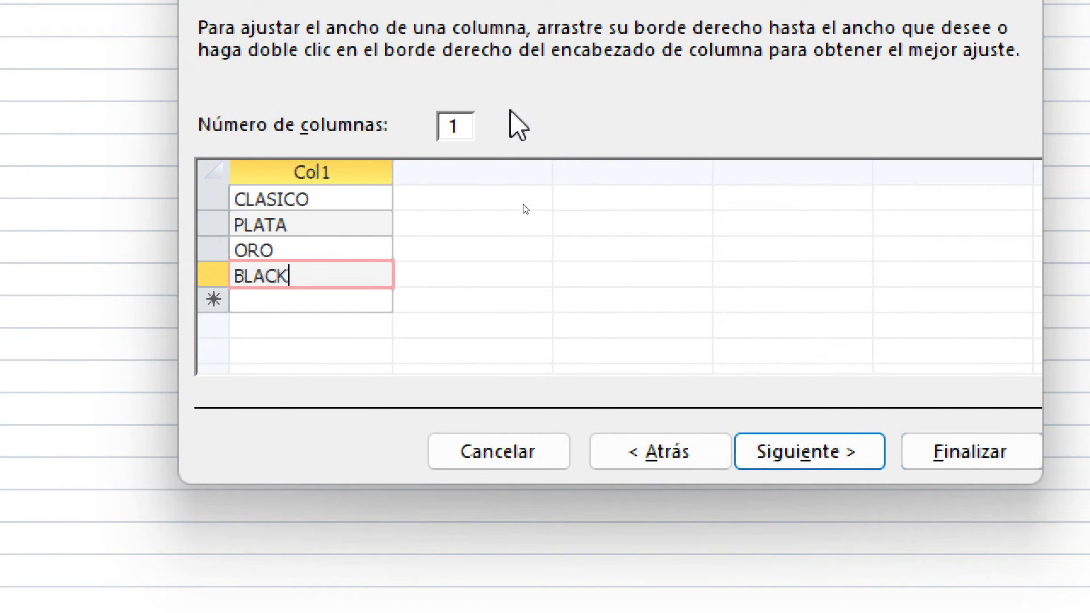
Keep the lookup list at one column and finish the wizard
{"action": "left_click", "coordinate": [471, 131]}
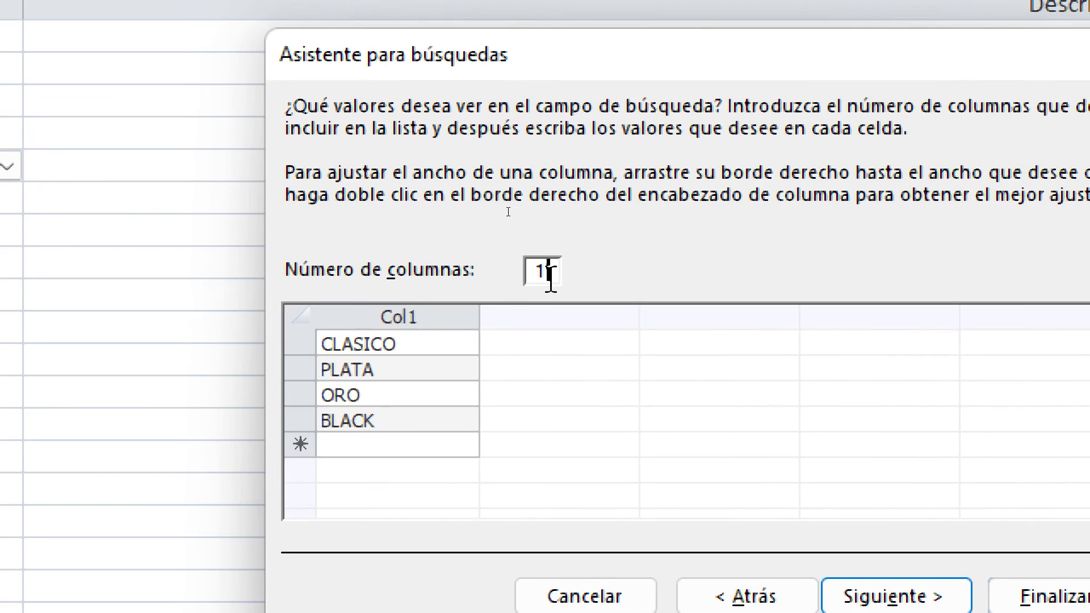
{"action": "key", "text": "BackSpace"}
{"action": "type", "text": "2"}
{"action": "left_click", "coordinate": [534, 313]}
{"action": "left_click", "coordinate": [541, 339]}
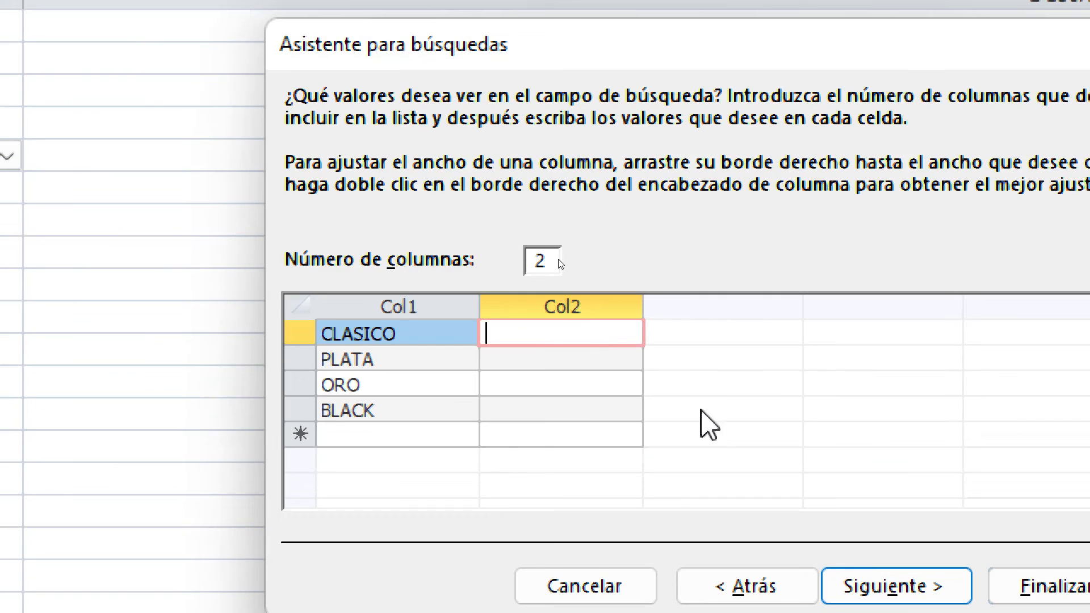
{"action": "double_click", "coordinate": [544, 257]}
{"action": "type", "text": "1"}
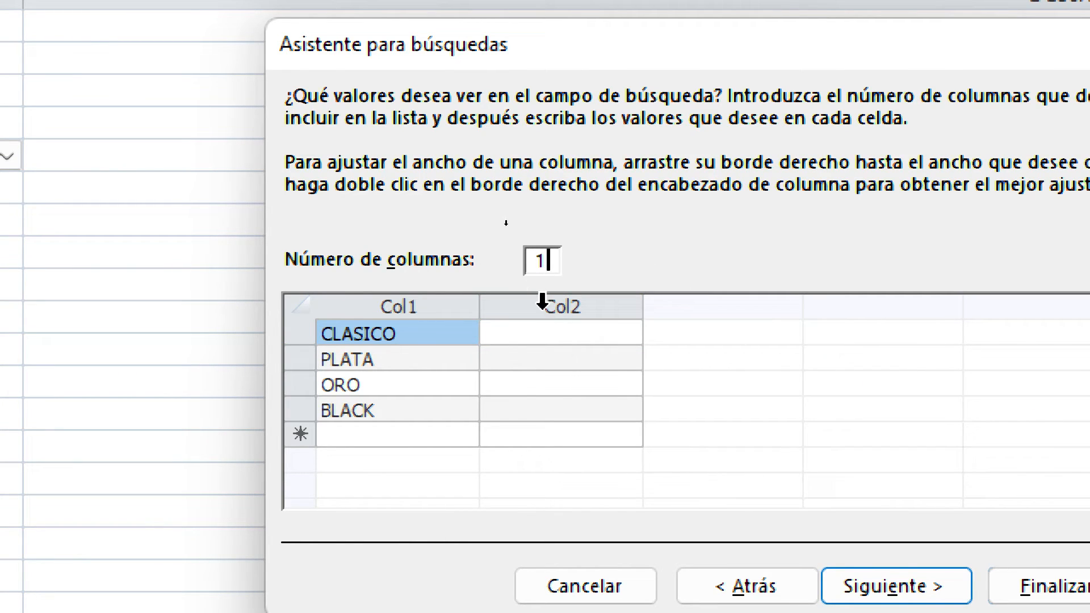
{"action": "left_click", "coordinate": [425, 431]}
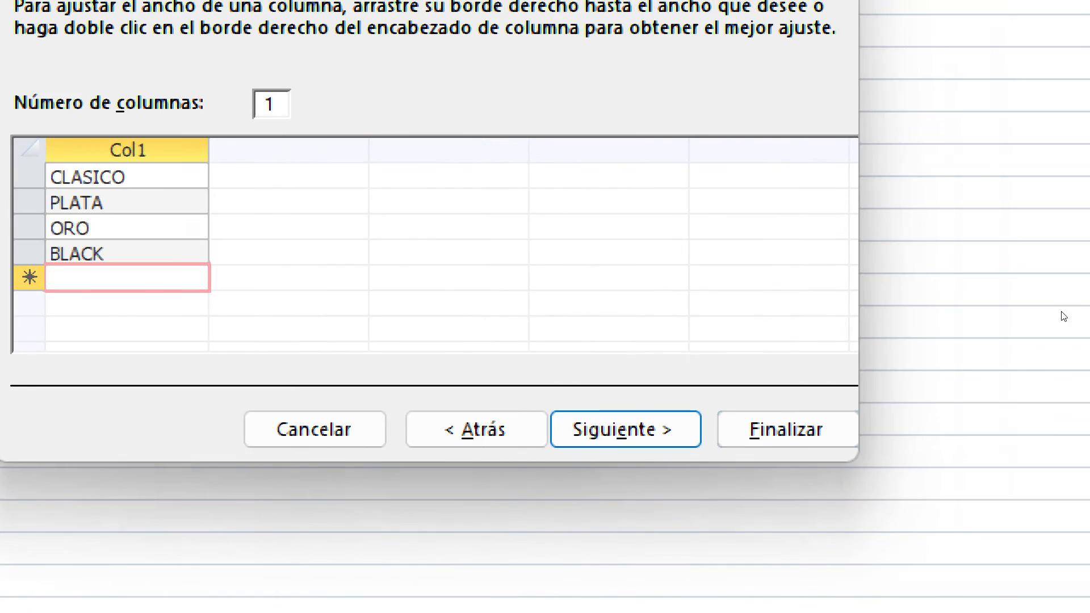
{"action": "left_click", "coordinate": [793, 433]}
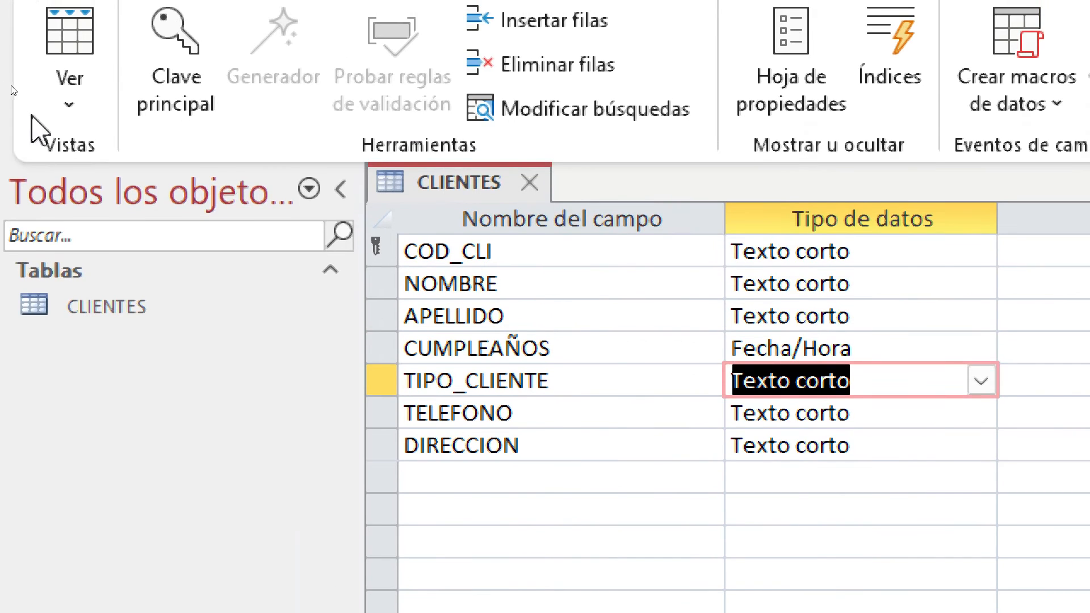
Save CLIENTES, view it as a datasheet, and check the TIPO_CLIENTE dropdown choices
{"action": "left_click", "coordinate": [0, 0]}
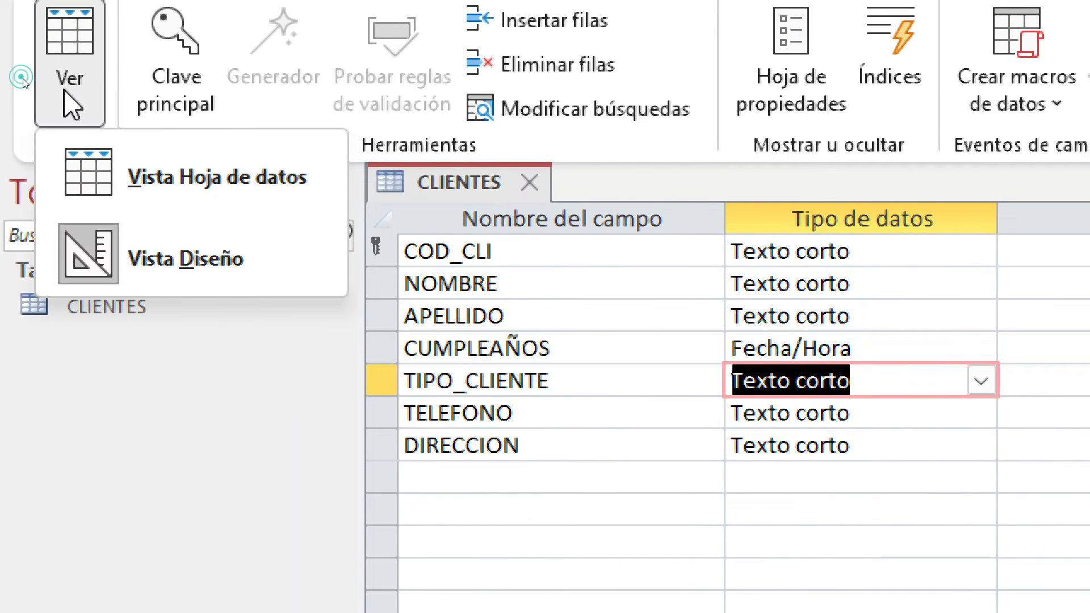
{"action": "left_click", "coordinate": [170, 196]}
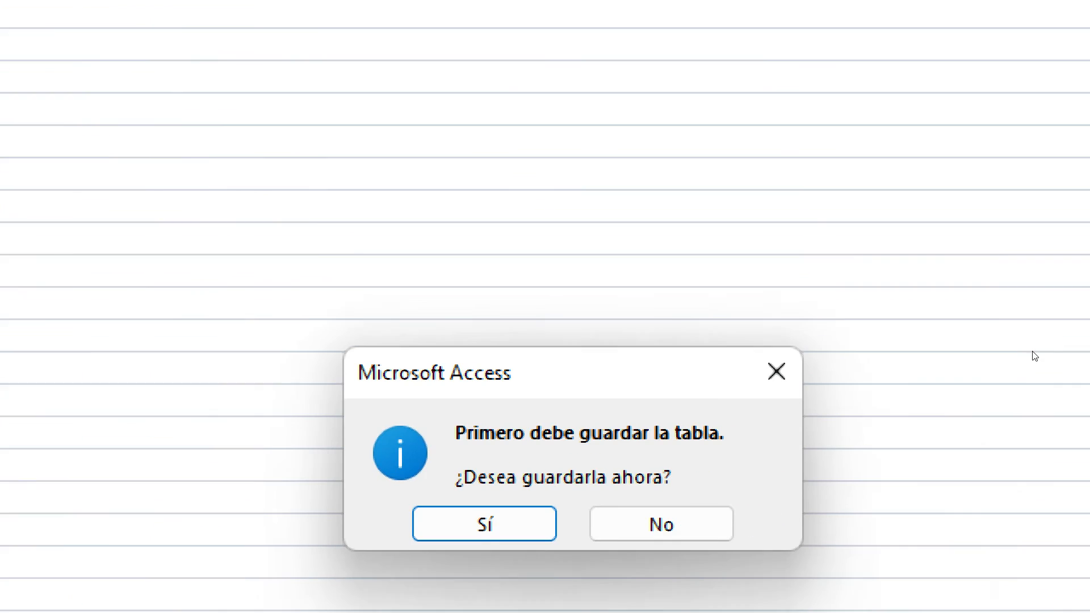
{"action": "left_click", "coordinate": [455, 514]}
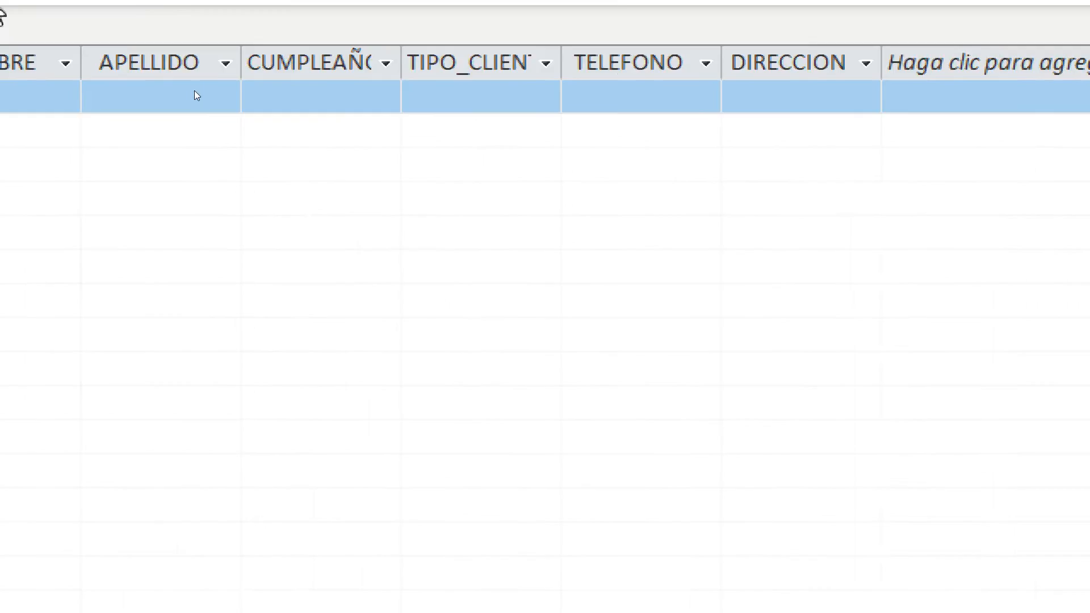
{"action": "left_click", "coordinate": [630, 165]}
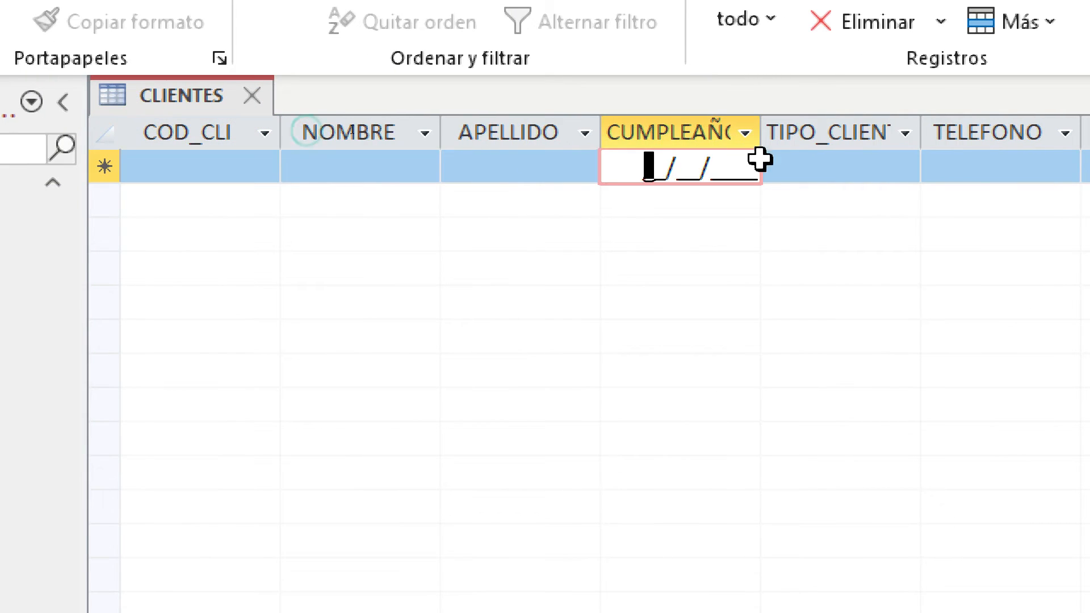
{"action": "left_click", "coordinate": [745, 160]}
{"action": "left_click", "coordinate": [897, 169]}
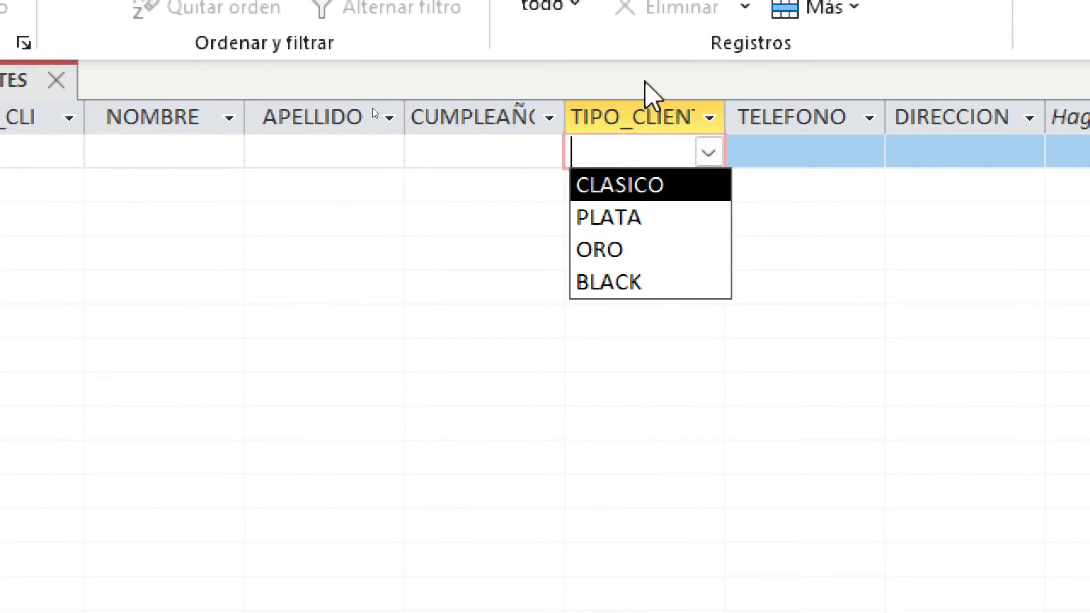
{"action": "key", "text": "Escape"}
In Design view, change TELEFONO's data type to Número
{"action": "left_click", "coordinate": [171, 183]}
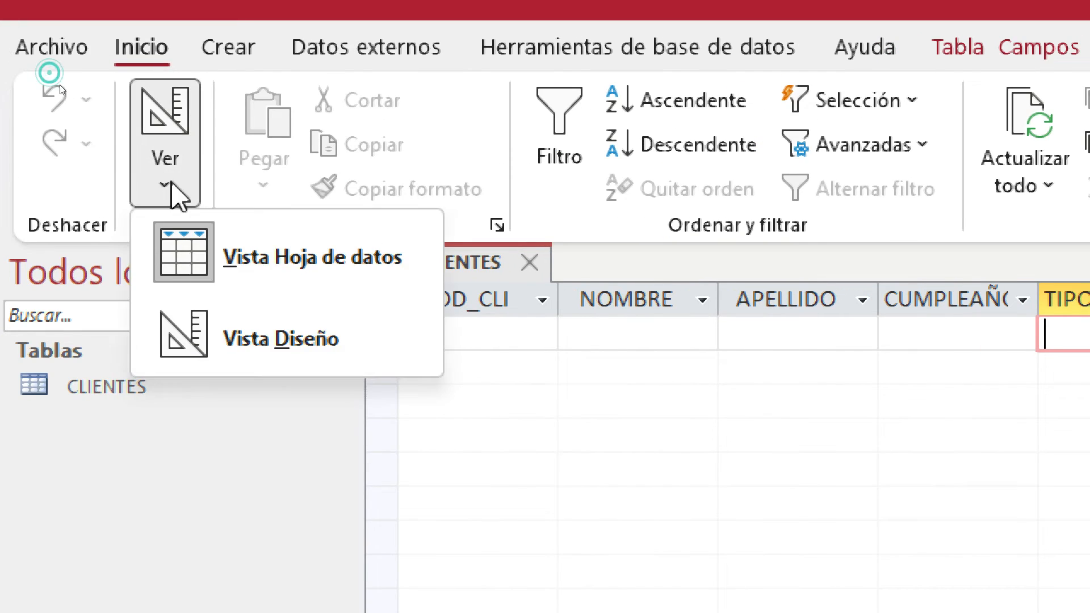
{"action": "left_click", "coordinate": [299, 351]}
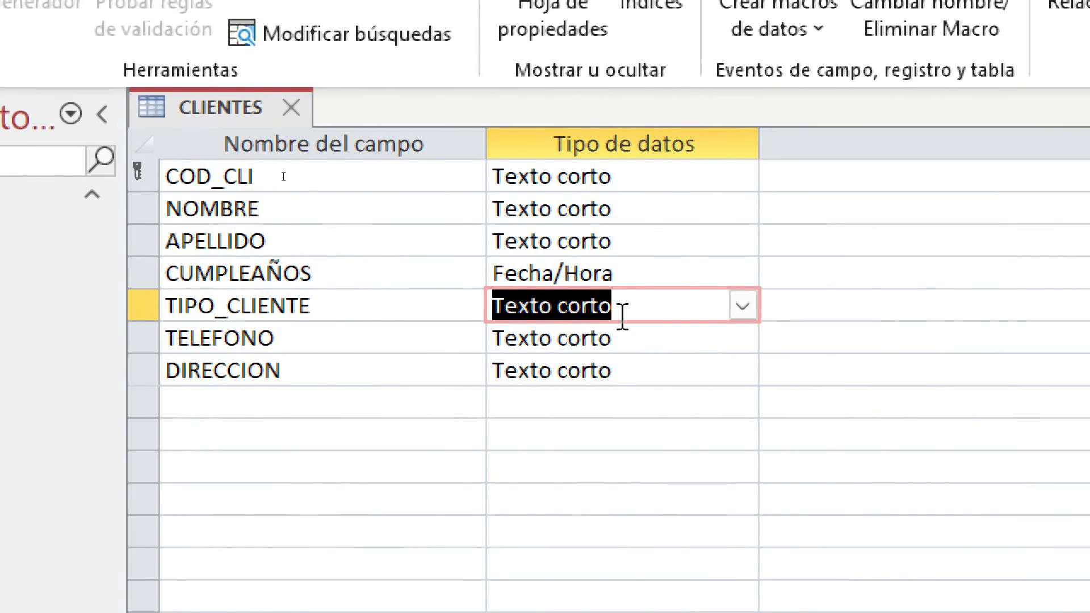
{"action": "left_click", "coordinate": [610, 339]}
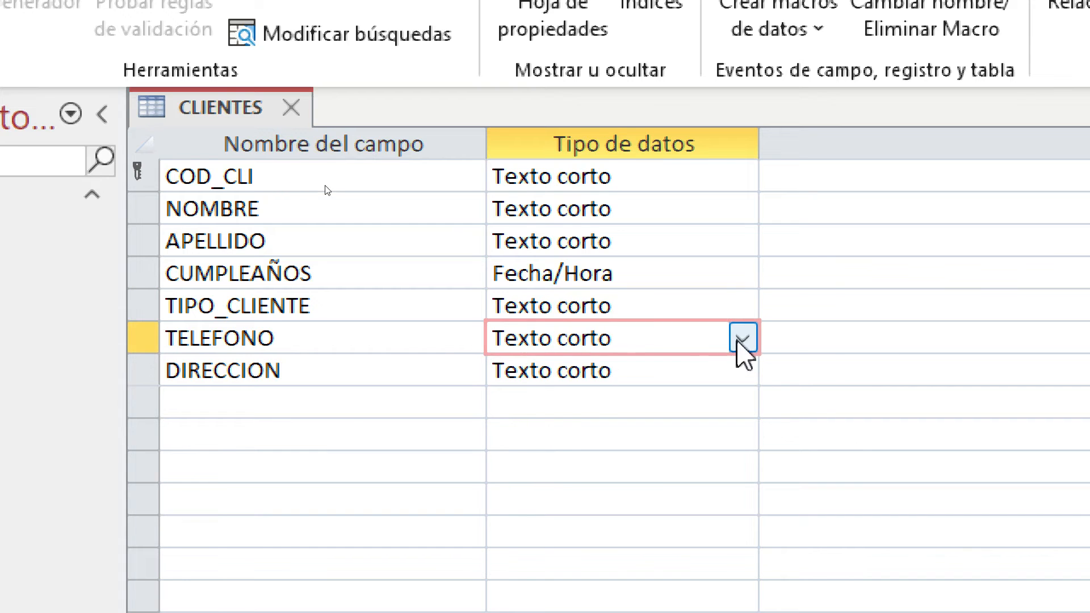
{"action": "left_click", "coordinate": [742, 340]}
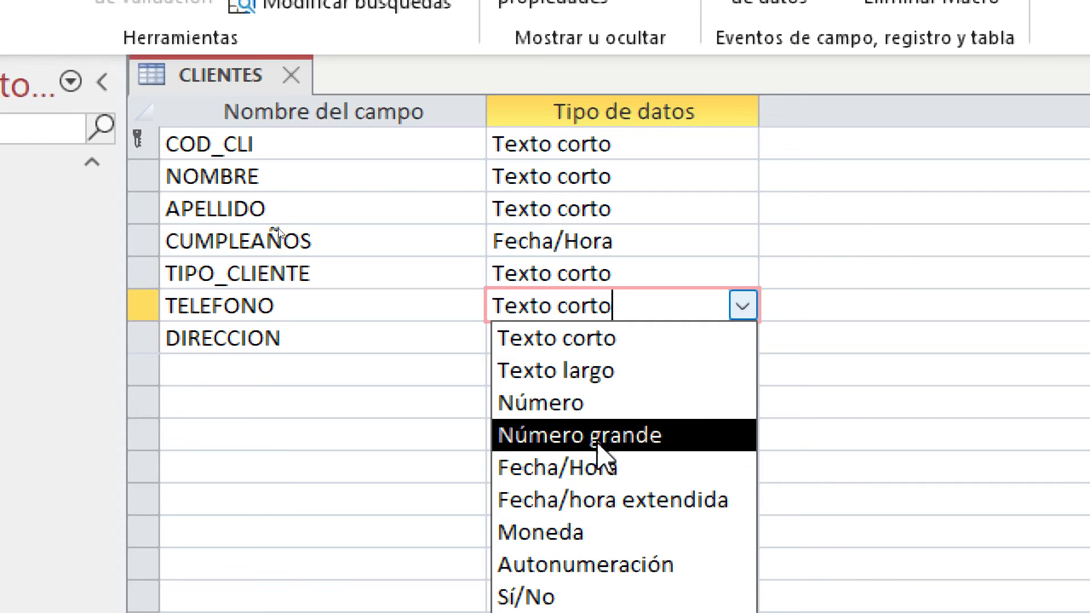
{"action": "left_click", "coordinate": [608, 436]}
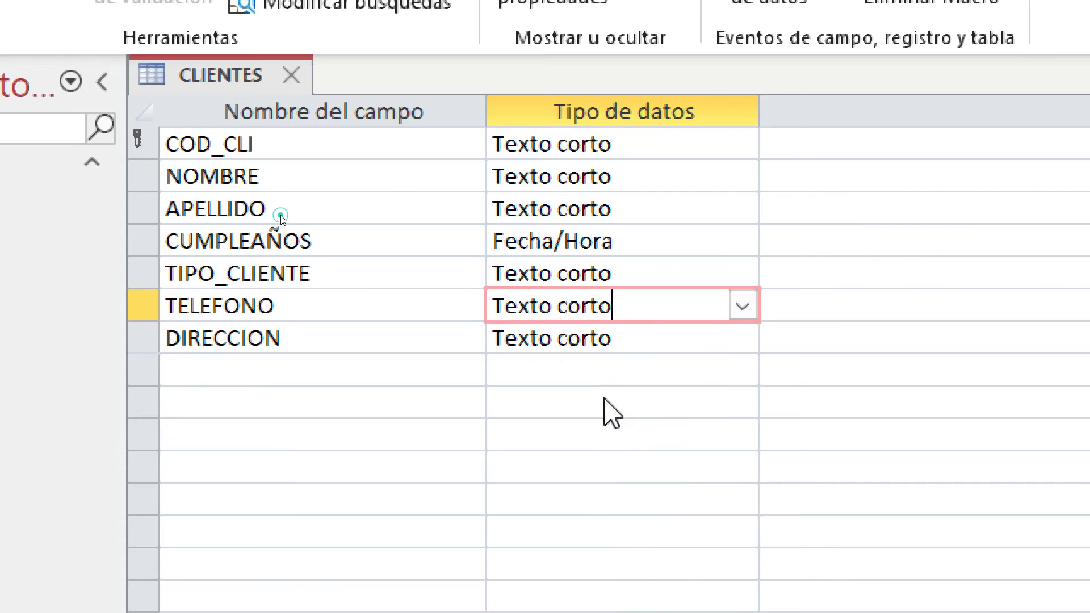
{"action": "left_click", "coordinate": [641, 343]}
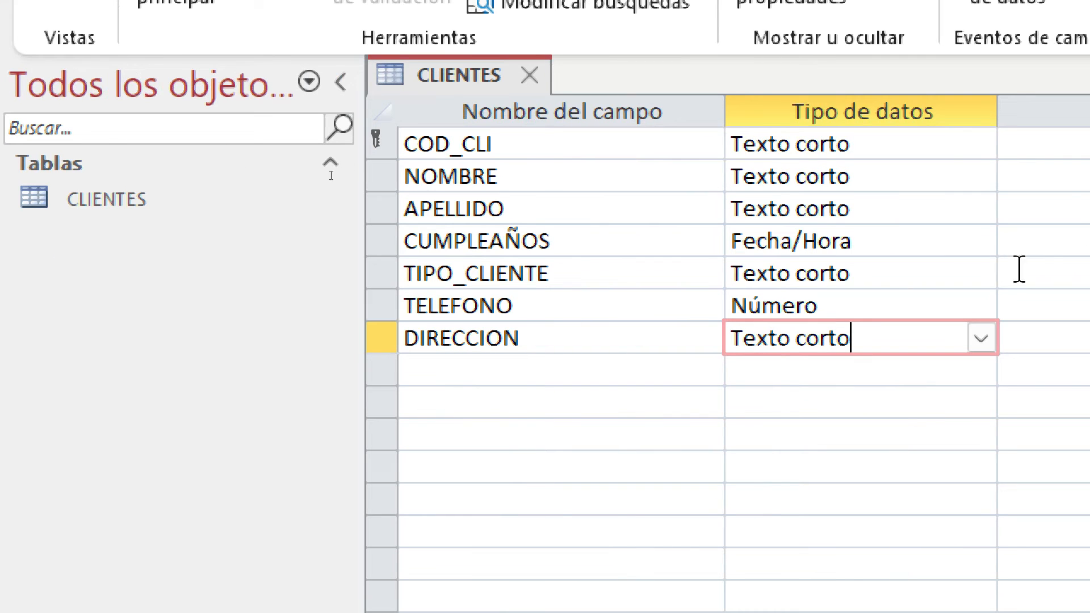
{"action": "left_click", "coordinate": [636, 303]}
Save CLIENTES and return to Datasheet view
{"action": "left_click", "coordinate": [69, 171]}
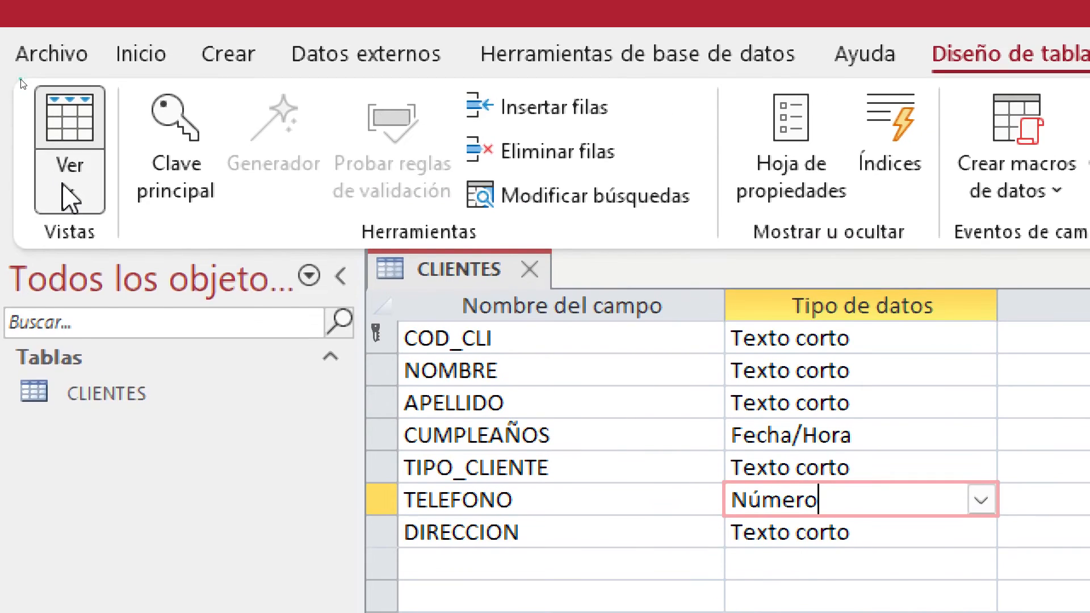
{"action": "left_click", "coordinate": [204, 281]}
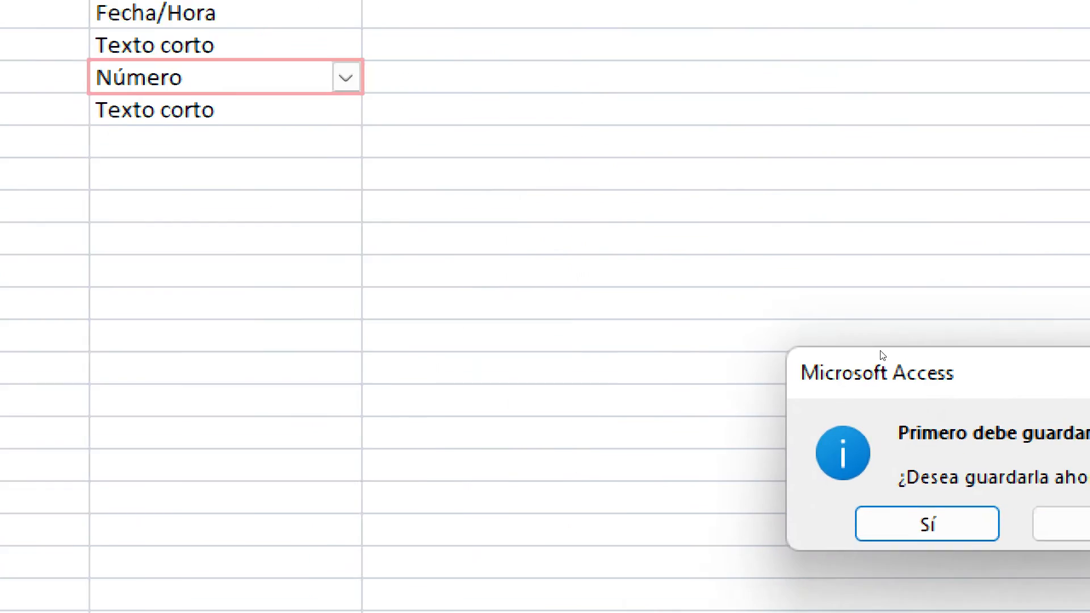
{"action": "left_click", "coordinate": [621, 431]}
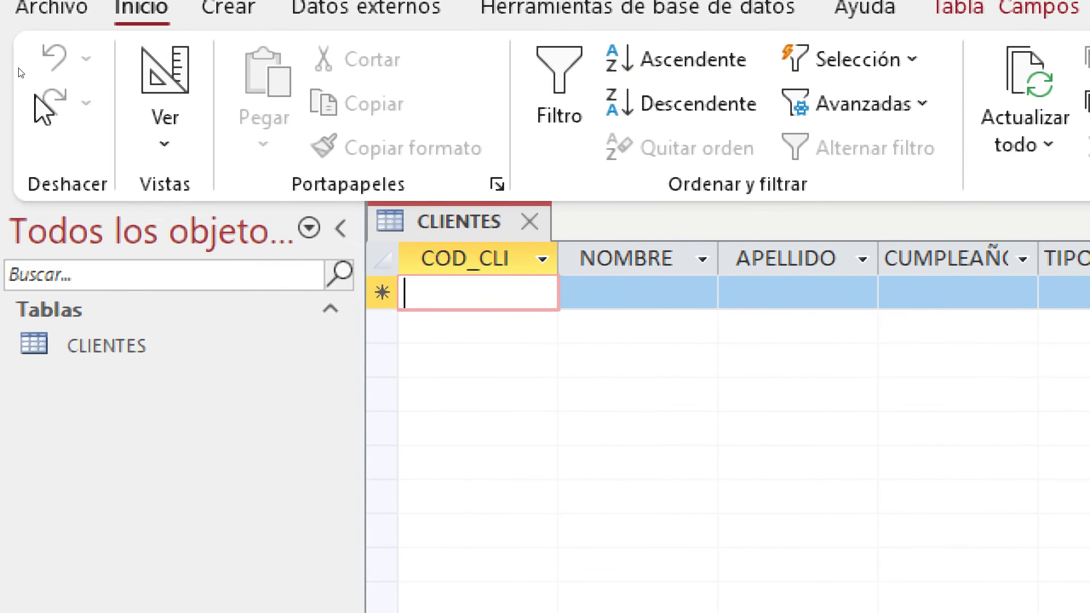
In Design view, clear TELEFONO's Valor predeterminado so it has no default
{"action": "left_click", "coordinate": [162, 136]}
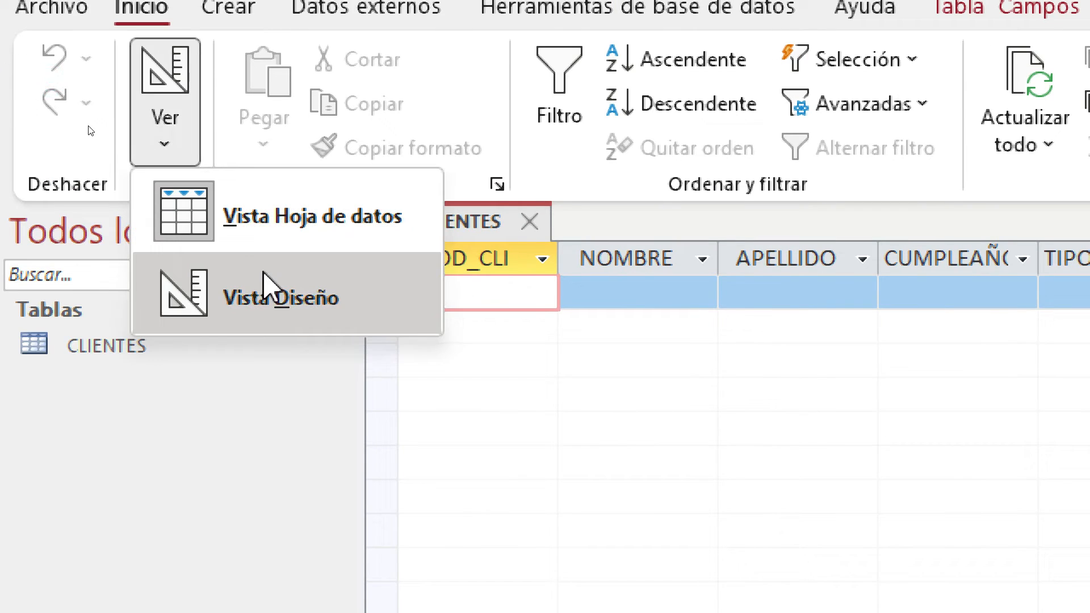
{"action": "left_click", "coordinate": [263, 275]}
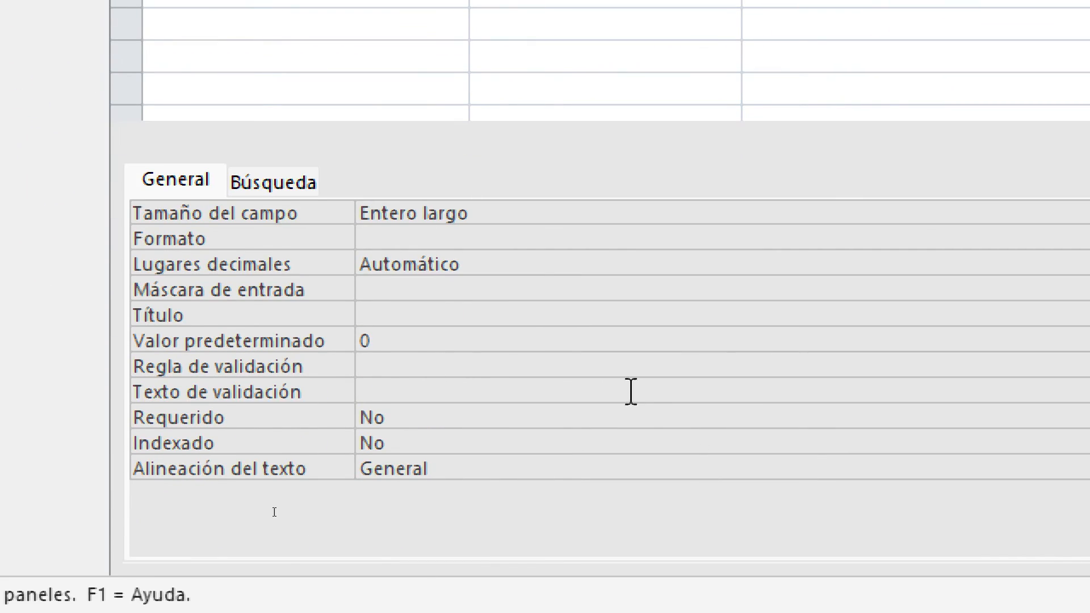
{"action": "left_click", "coordinate": [371, 337]}
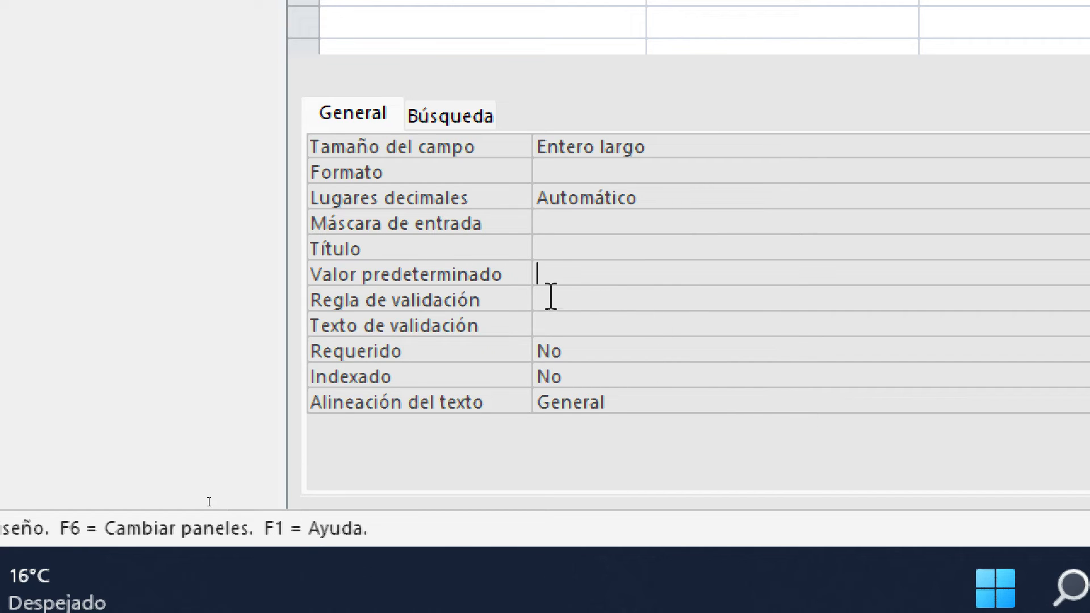
{"action": "left_click", "coordinate": [548, 275]}
{"action": "type", "text": "999"}
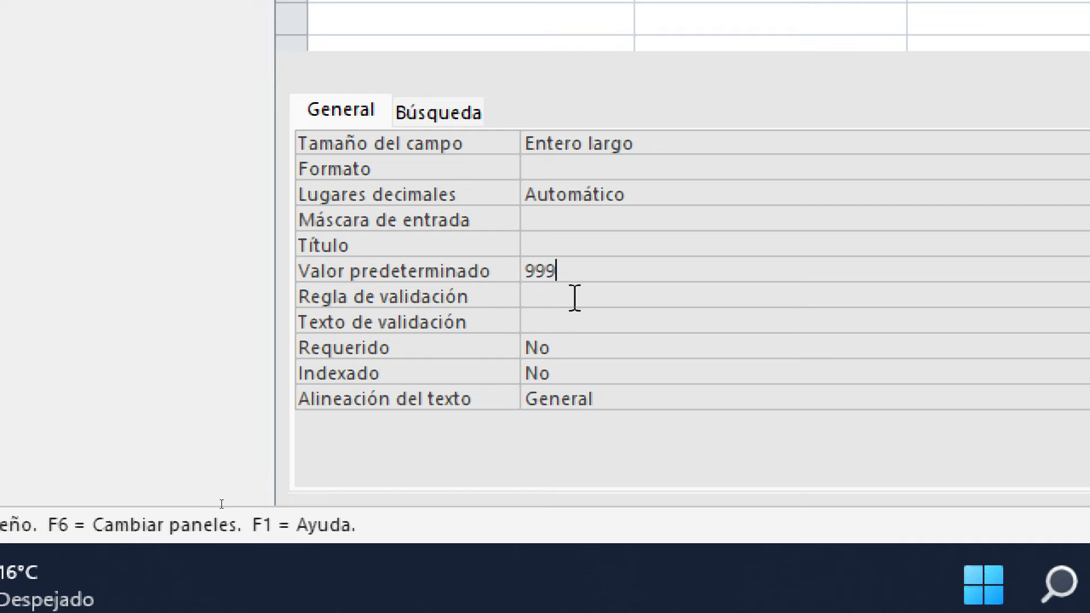
{"action": "key", "text": "BackSpace"}
{"action": "key", "text": "BackSpace"}
{"action": "key", "text": "BackSpace"}
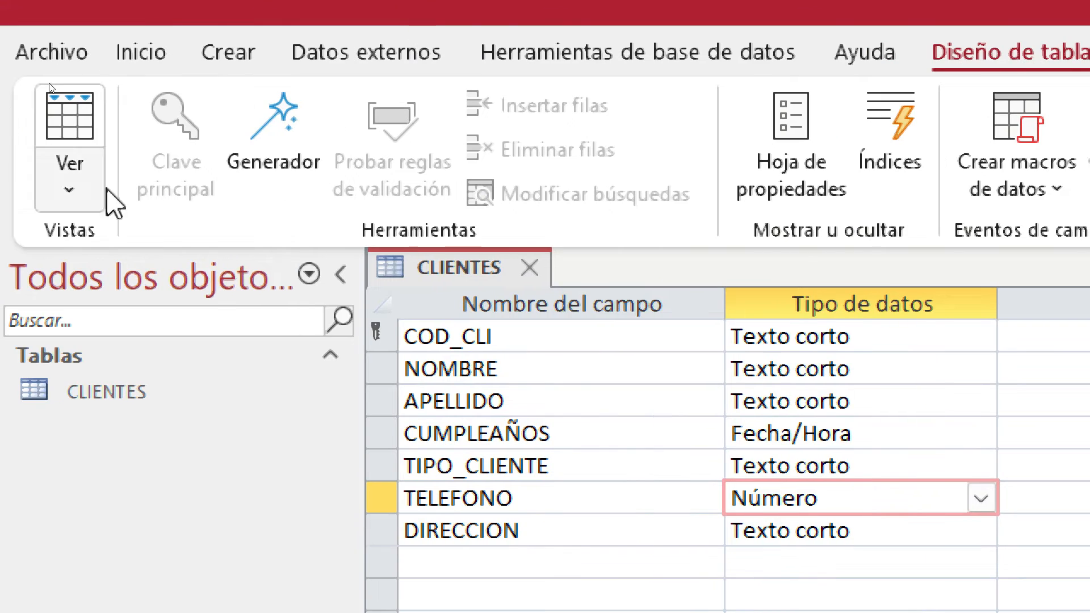
Switch CLIENTES to Datasheet view, saving the design changes
{"action": "left_click", "coordinate": [68, 176]}
{"action": "left_click", "coordinate": [207, 276]}
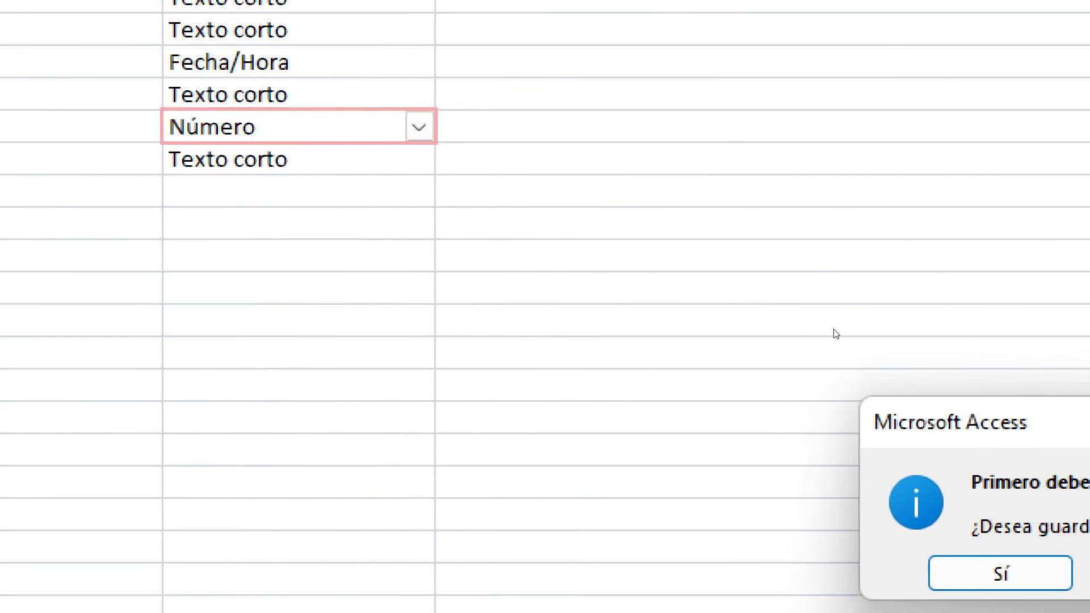
{"action": "left_click", "coordinate": [1030, 564]}
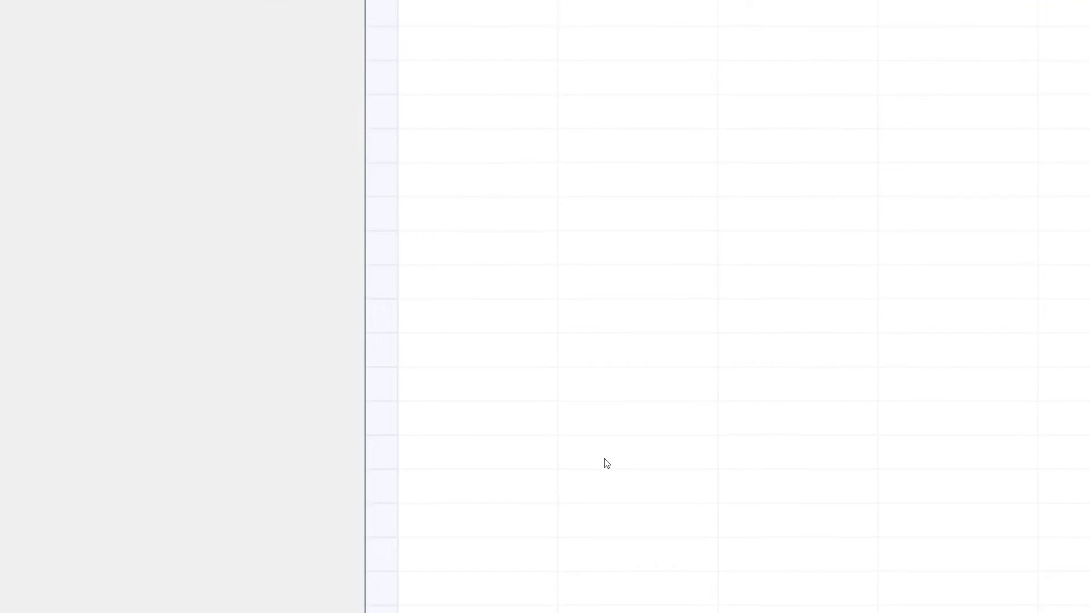
Close the screen magnifier and maximize the Google Meet window over Access
{"action": "right_click", "coordinate": [845, 572]}
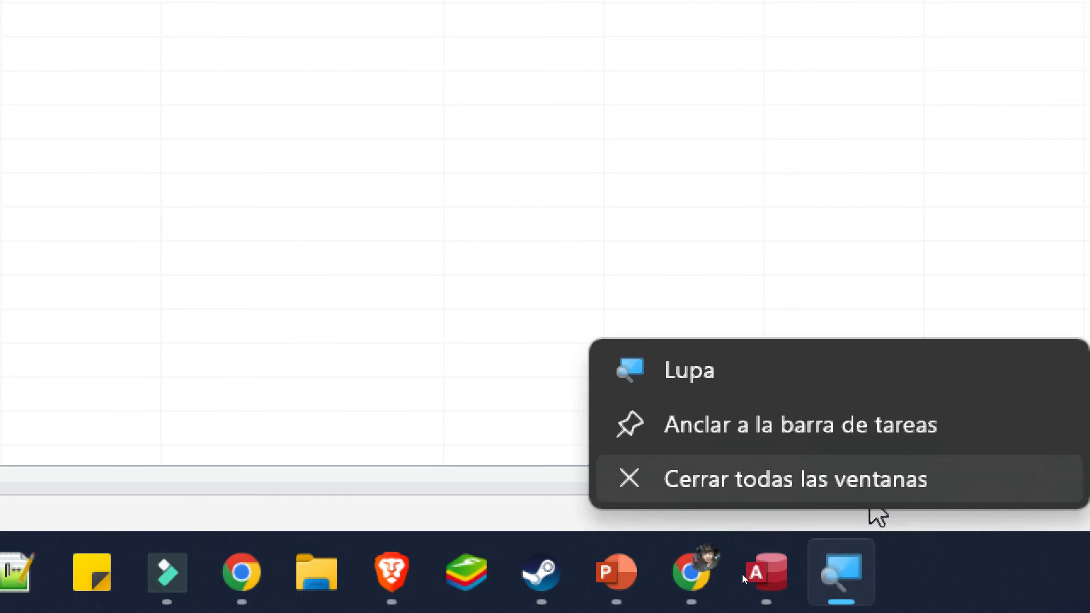
{"action": "left_click", "coordinate": [868, 503]}
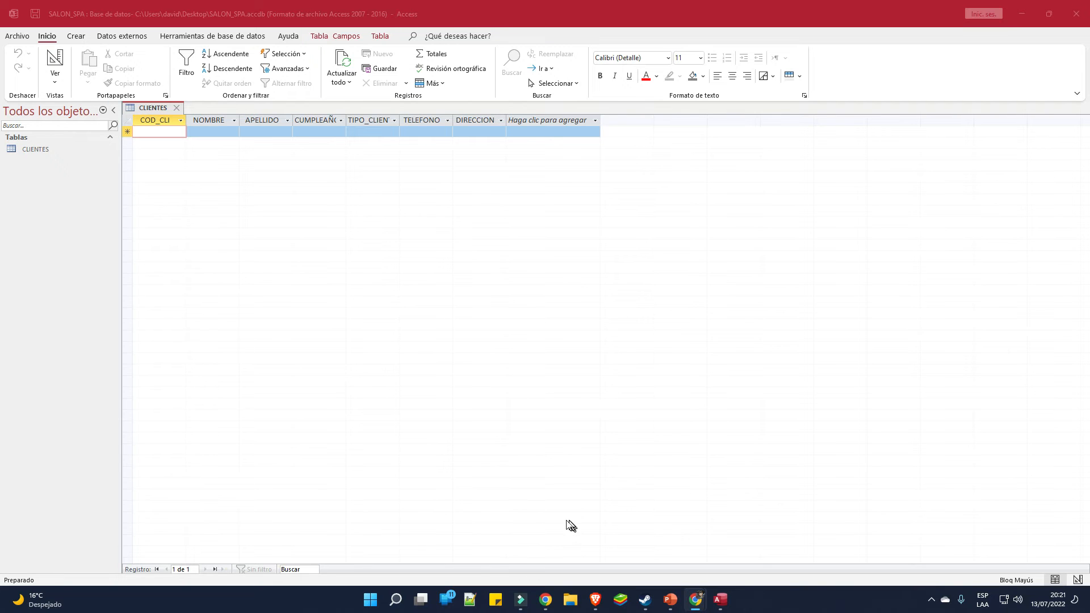
{"action": "left_click_drag", "start_coordinate": [221, 5], "coordinate": [380, 31]}
{"action": "left_click", "coordinate": [894, 33]}
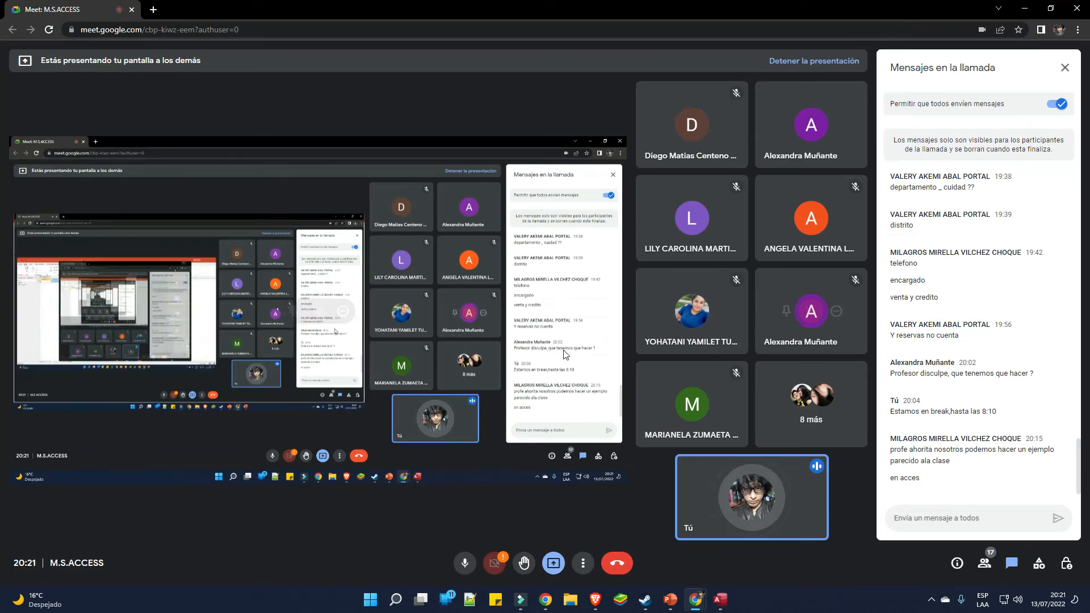
Stop presenting the screen in the Meet call with Detener la presentación
{"action": "left_click", "coordinate": [555, 570]}
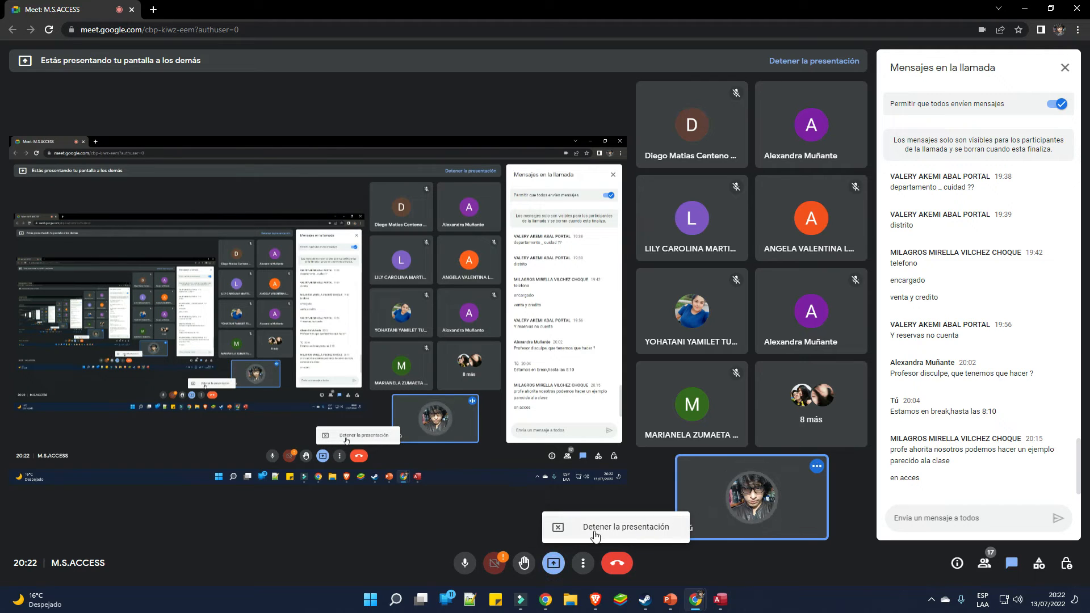
{"action": "left_click", "coordinate": [557, 575]}
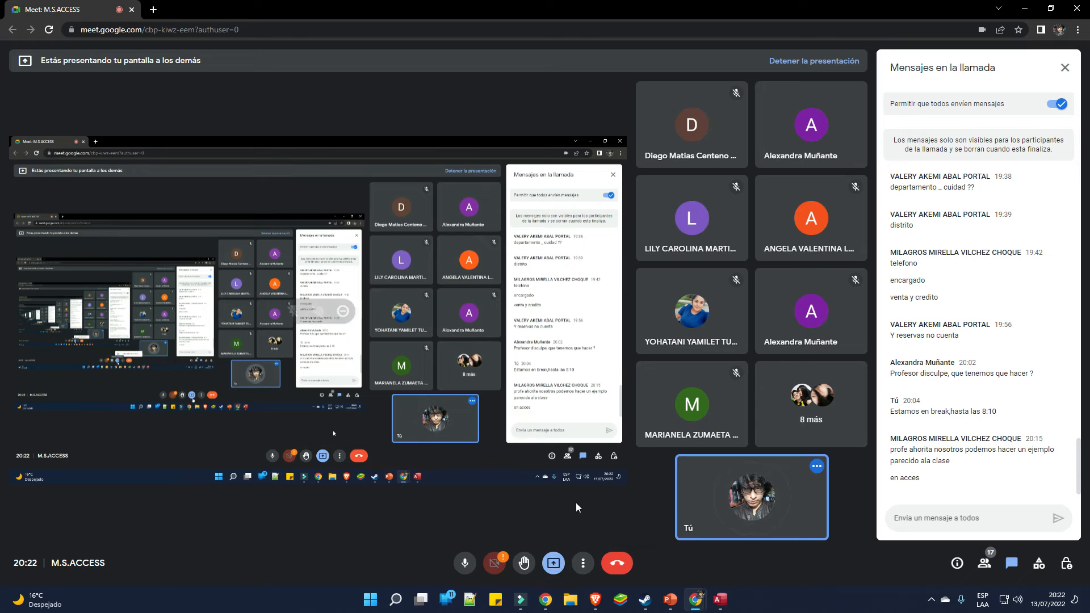
{"action": "left_click", "coordinate": [555, 570]}
{"action": "left_click", "coordinate": [577, 523]}
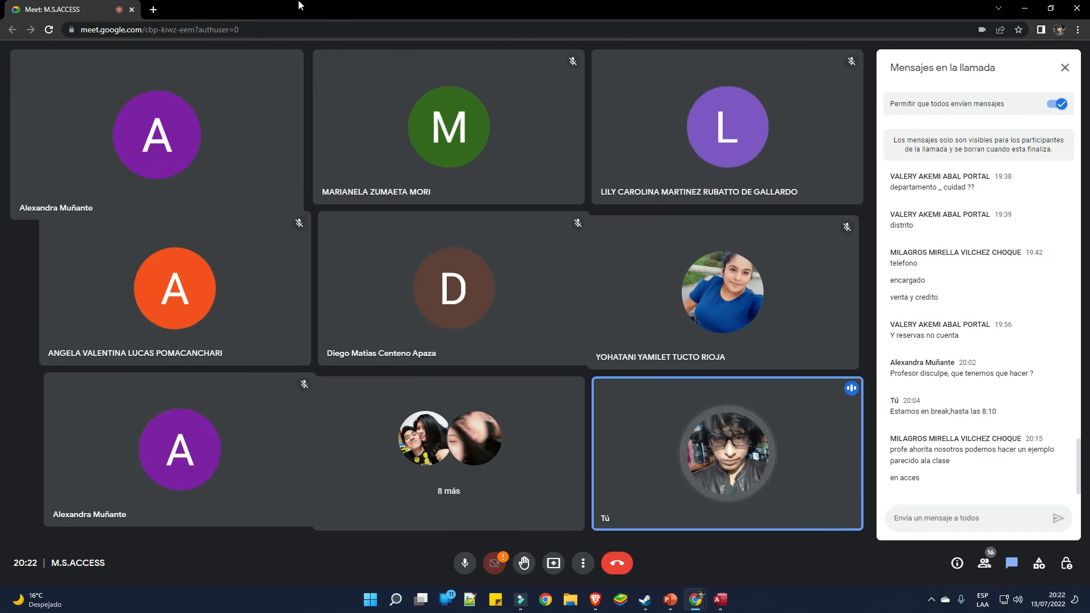
Shrink the Meet window so the Access CLIENTES datasheet shows again
{"action": "left_click_drag", "start_coordinate": [408, 8], "coordinate": [569, 2]}
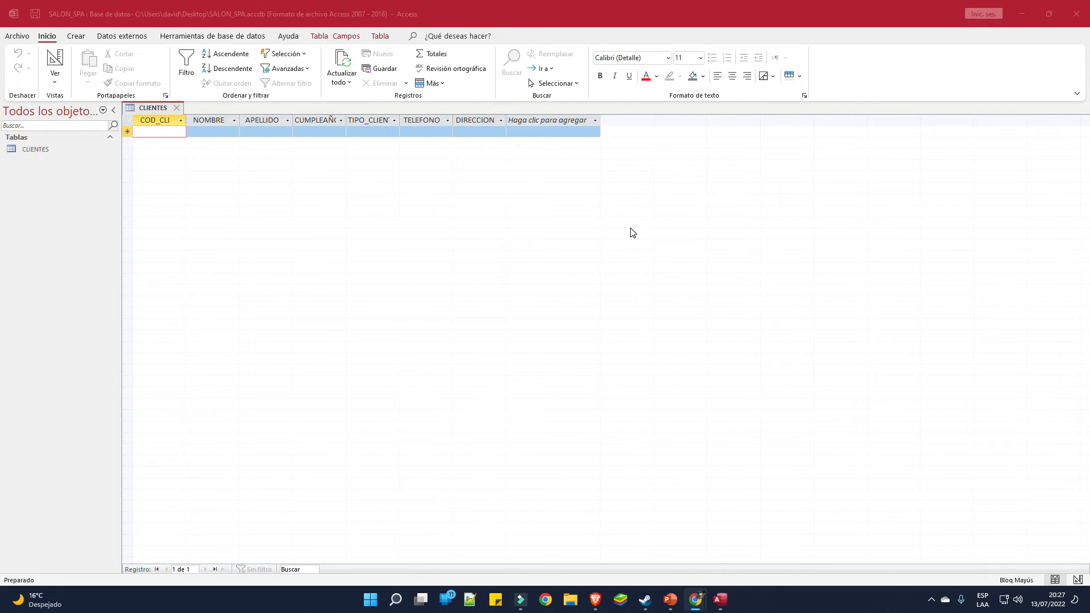
{"action": "left_click", "coordinate": [672, 570]}
{"action": "left_click", "coordinate": [378, 600]}
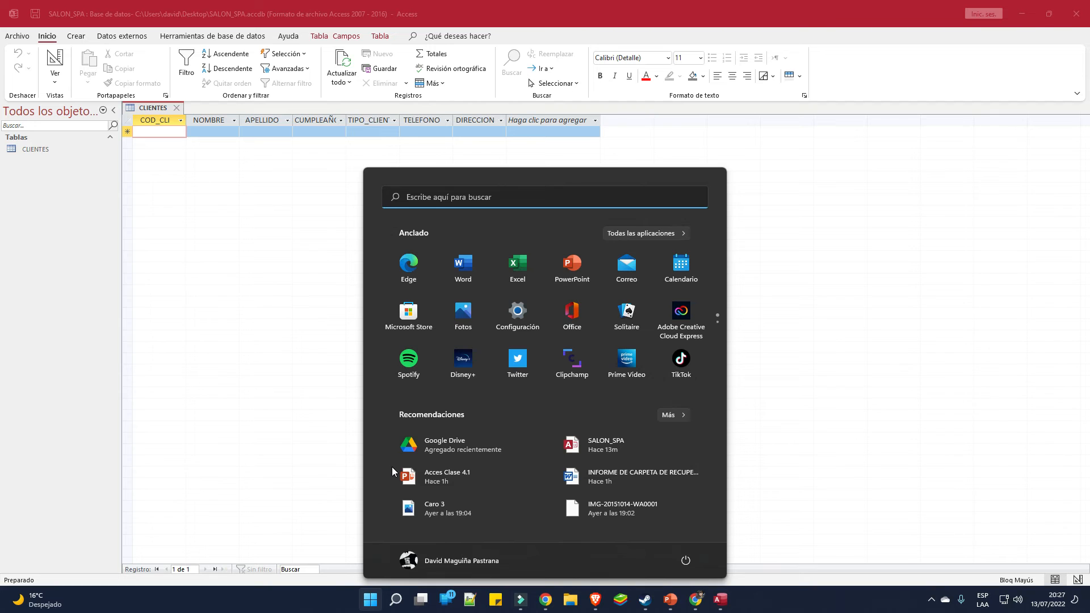
{"action": "type", "text": "L"}
{"action": "left_click", "coordinate": [445, 291]}
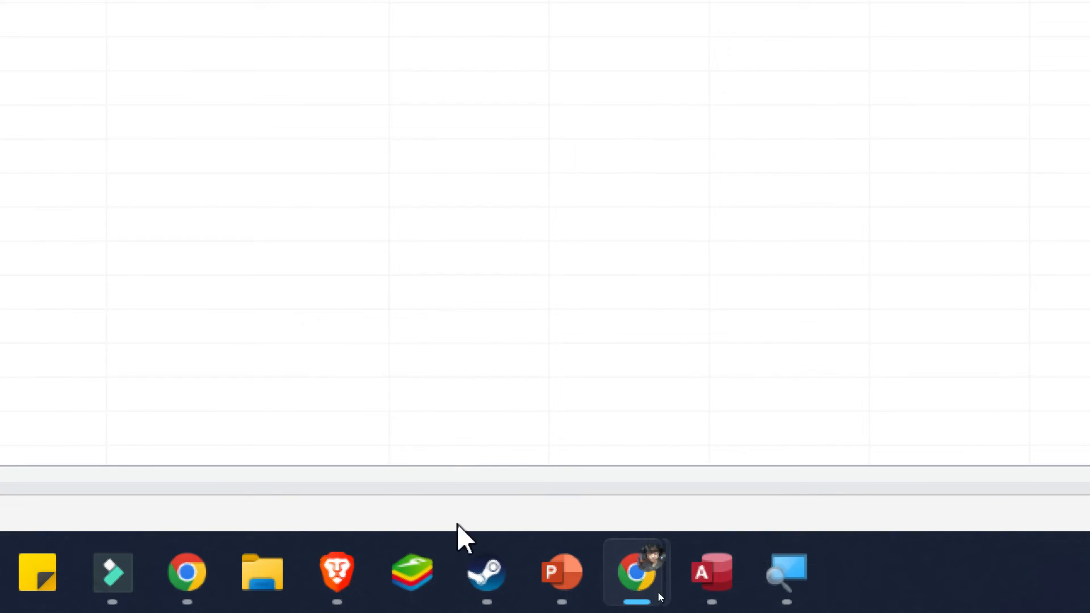
{"action": "right_click", "coordinate": [782, 582]}
{"action": "left_click", "coordinate": [801, 478]}
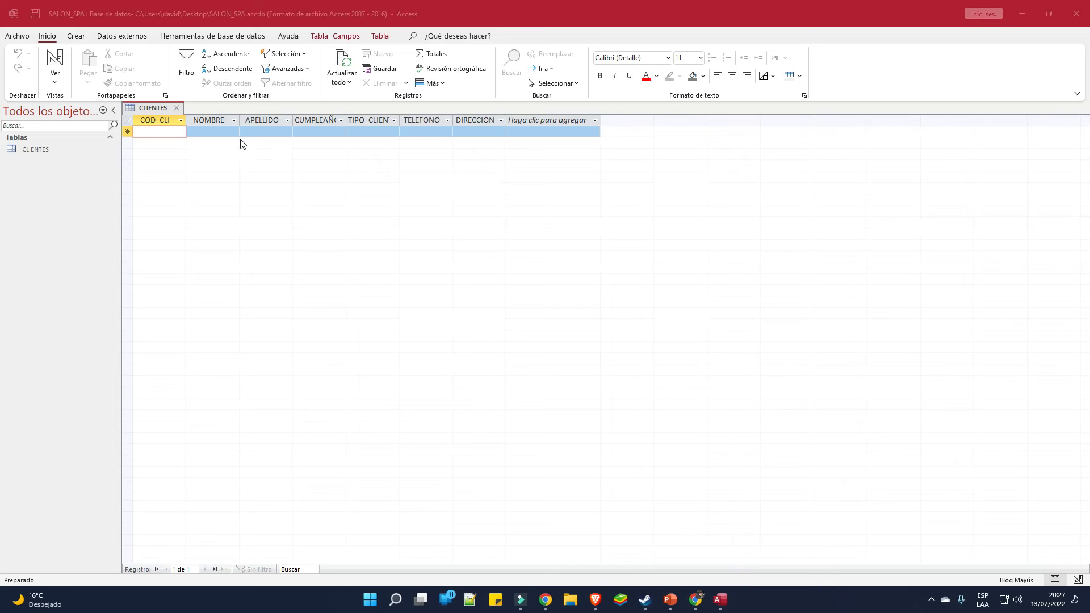
Close and reopen the CLIENTES table datasheet several times
{"action": "left_click", "coordinate": [179, 108]}
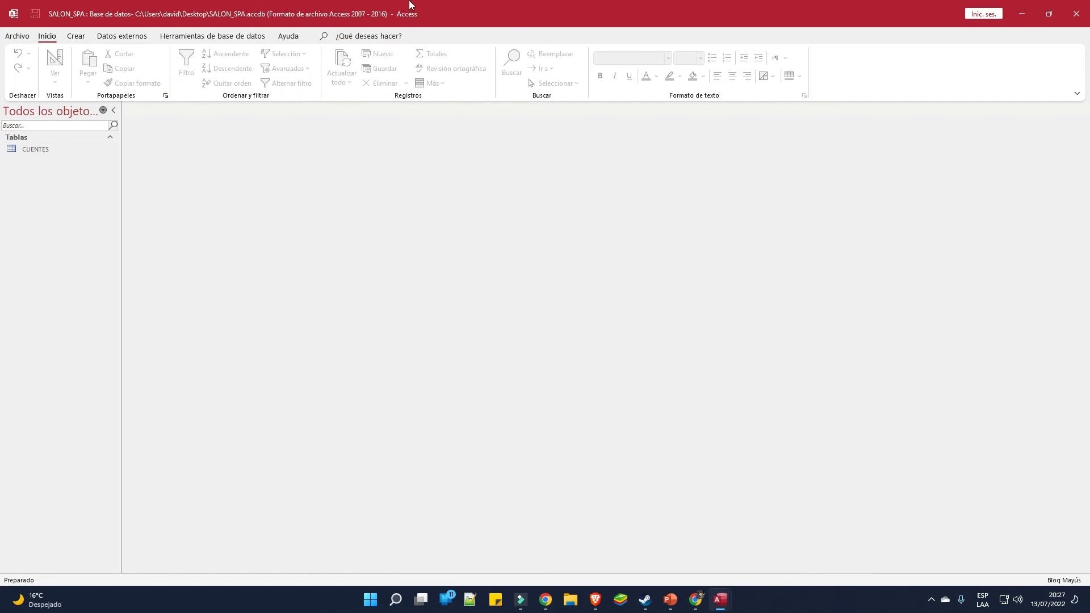
{"action": "double_click", "coordinate": [52, 152]}
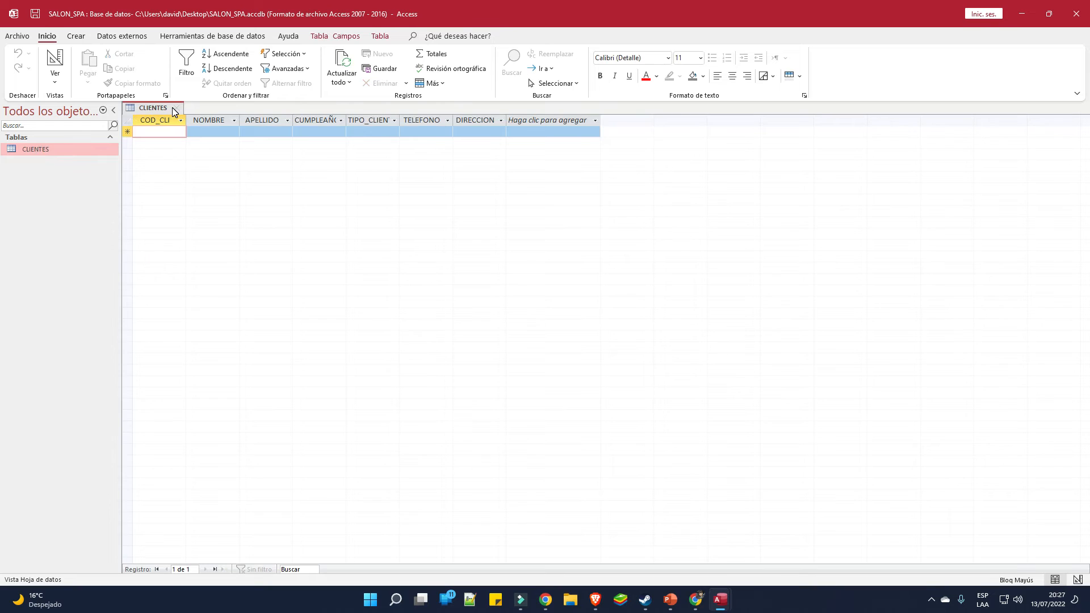
{"action": "left_click", "coordinate": [174, 108]}
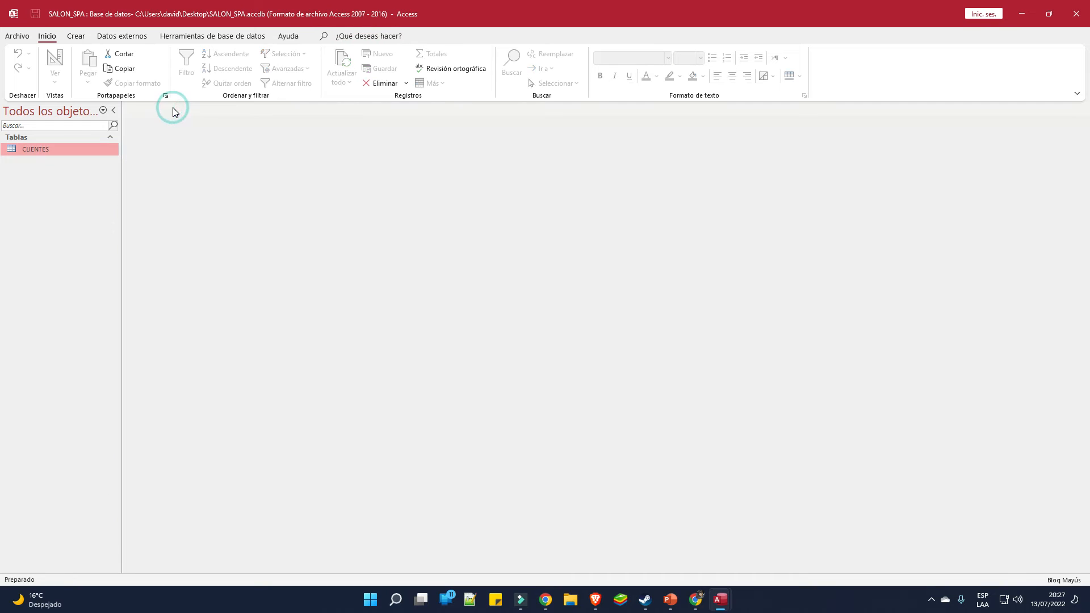
{"action": "double_click", "coordinate": [60, 151]}
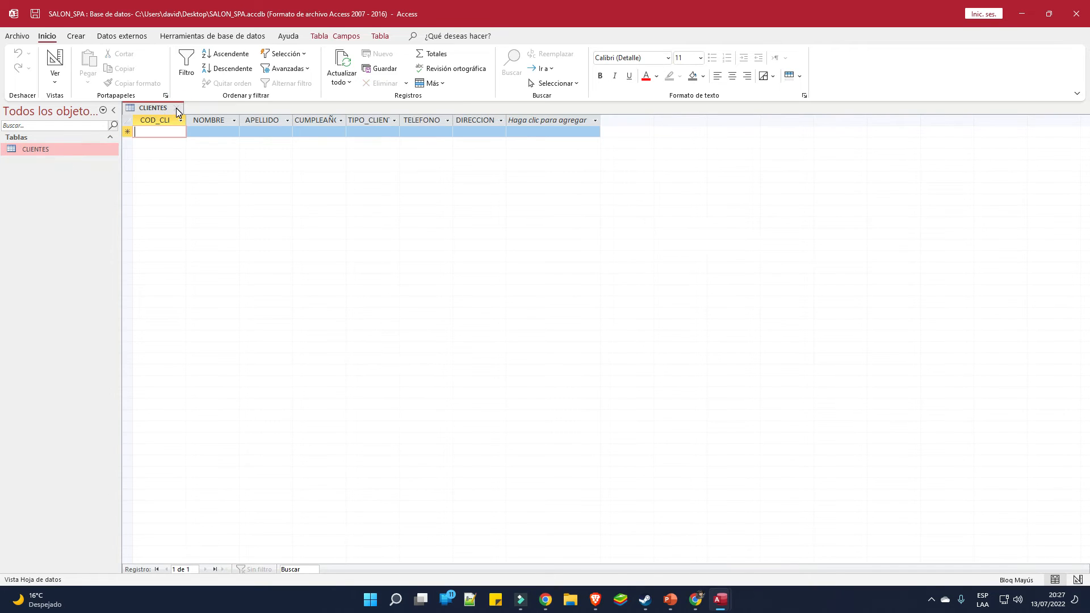
{"action": "left_click", "coordinate": [176, 108]}
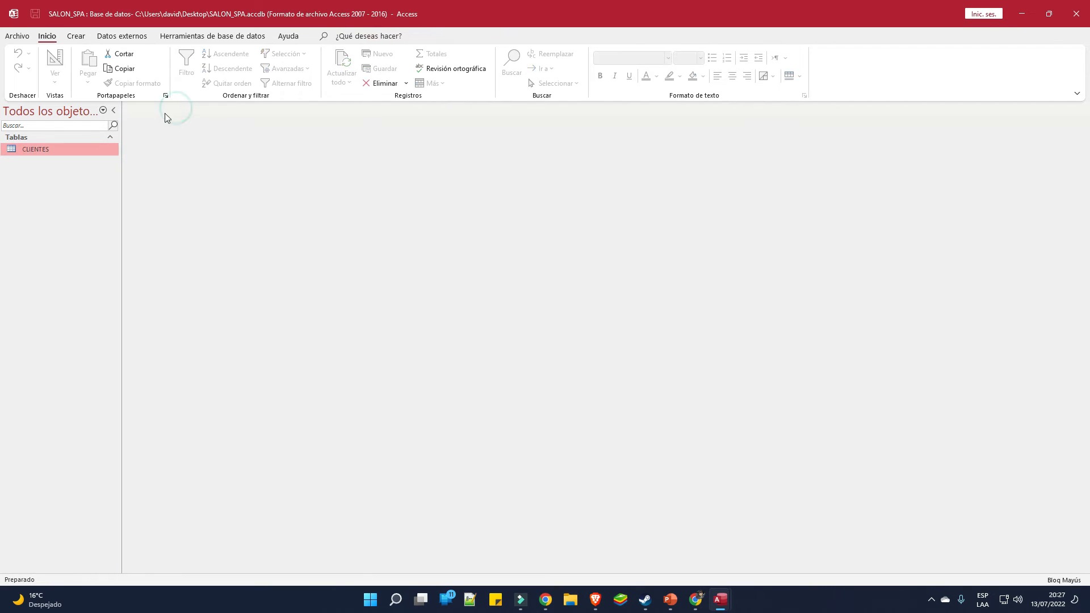
{"action": "double_click", "coordinate": [87, 149]}
Glance at CLIENTES export options, then restore down Access to reveal its start screen
{"action": "right_click", "coordinate": [59, 150]}
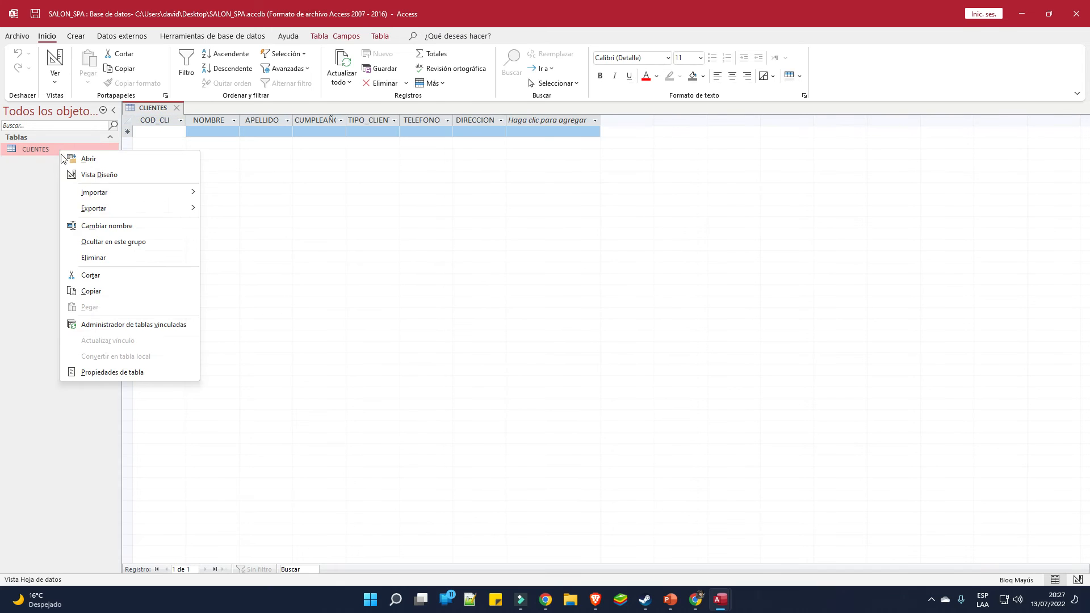
{"action": "left_click", "coordinate": [112, 208]}
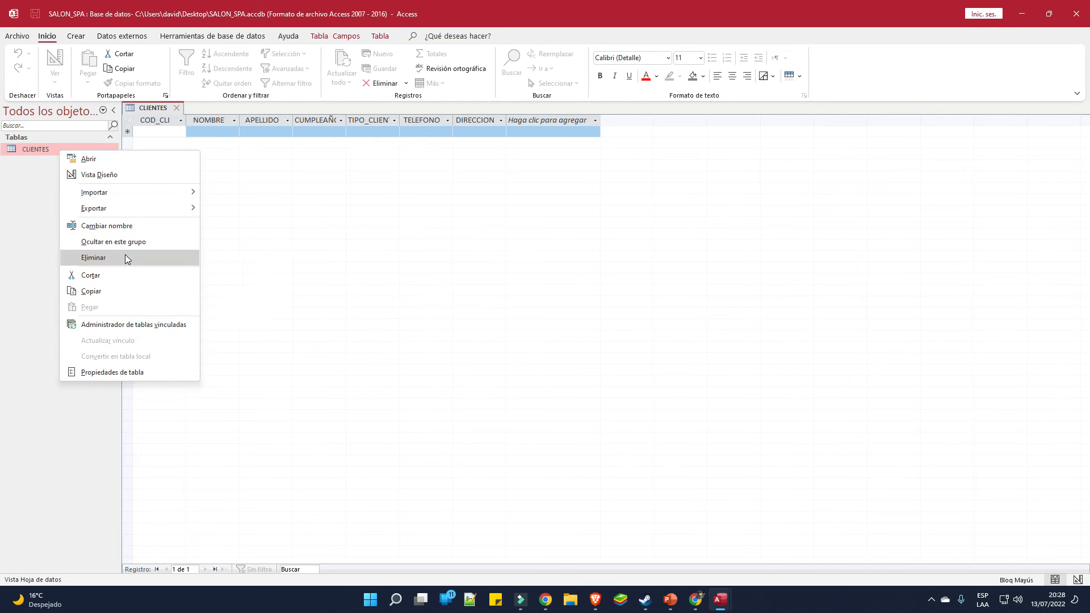
{"action": "left_click", "coordinate": [7, 209]}
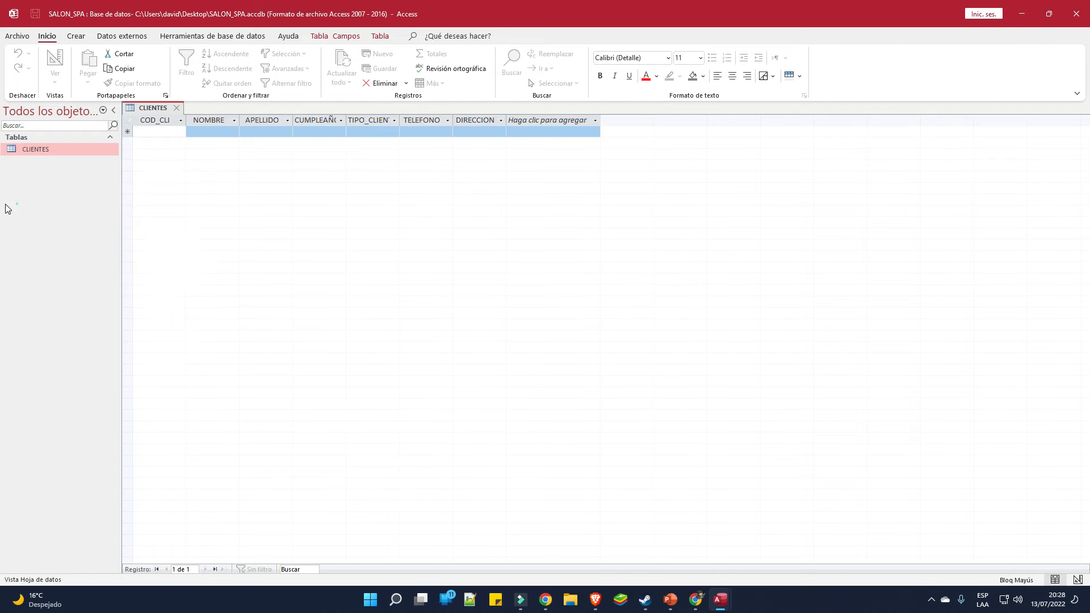
{"action": "left_click", "coordinate": [1048, 14]}
{"action": "left_click", "coordinate": [538, 34]}
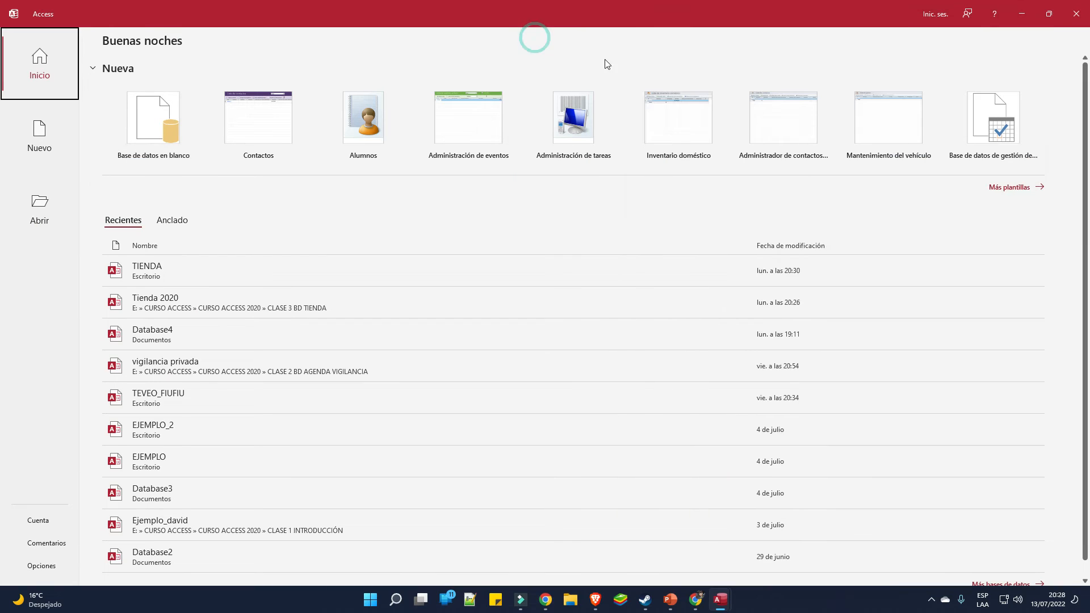
Close the Access start screen and show PowerPoint slide 14 with the ESTILISTAS table
{"action": "left_click", "coordinate": [1076, 14]}
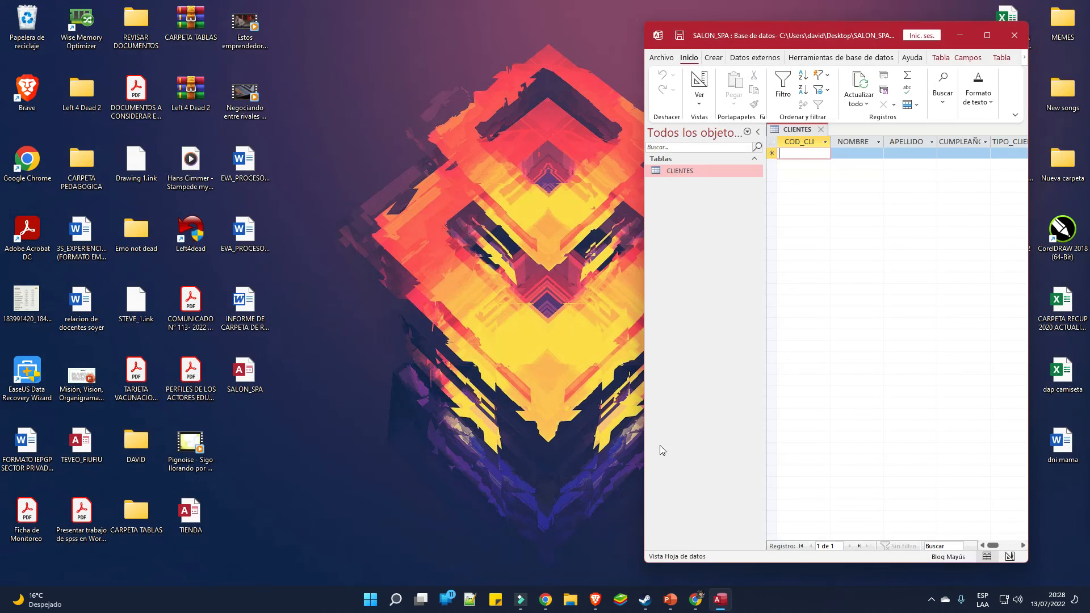
{"action": "left_click", "coordinate": [671, 599]}
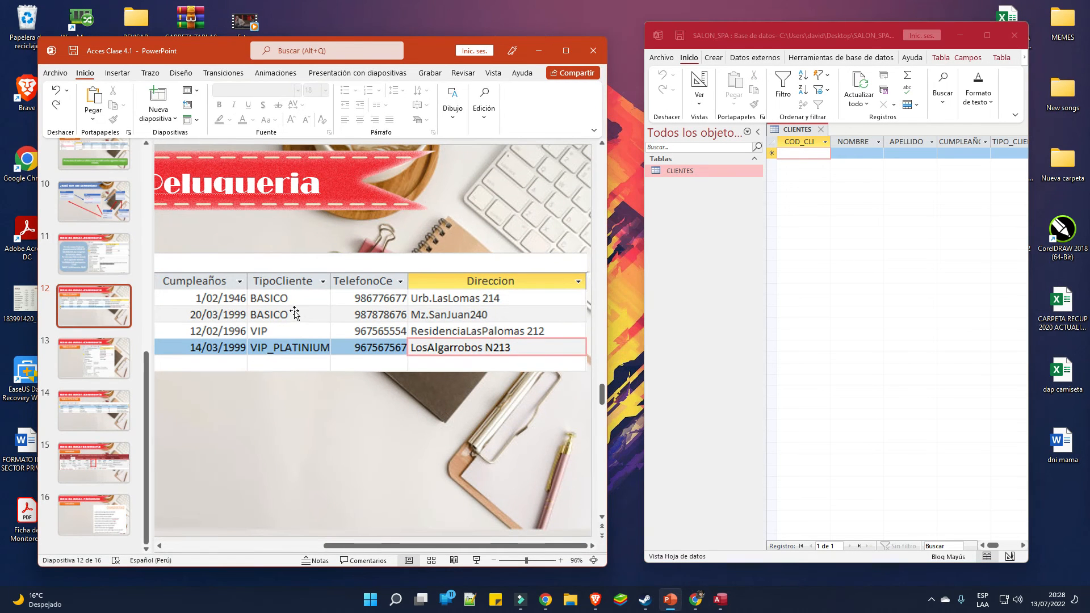
{"action": "left_click_drag", "start_coordinate": [383, 546], "coordinate": [224, 546]}
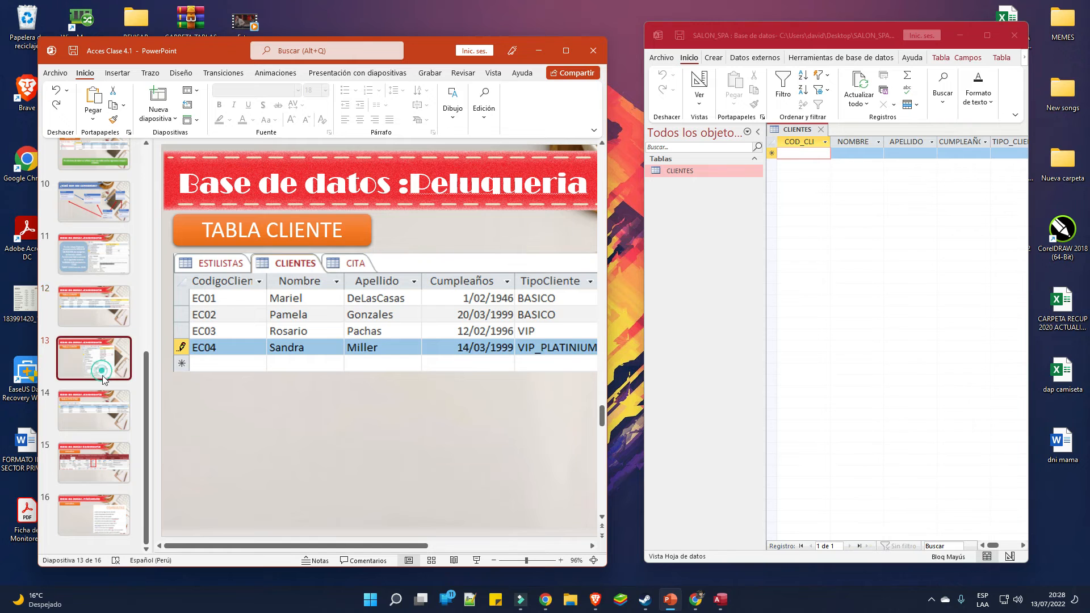
{"action": "left_click", "coordinate": [108, 419]}
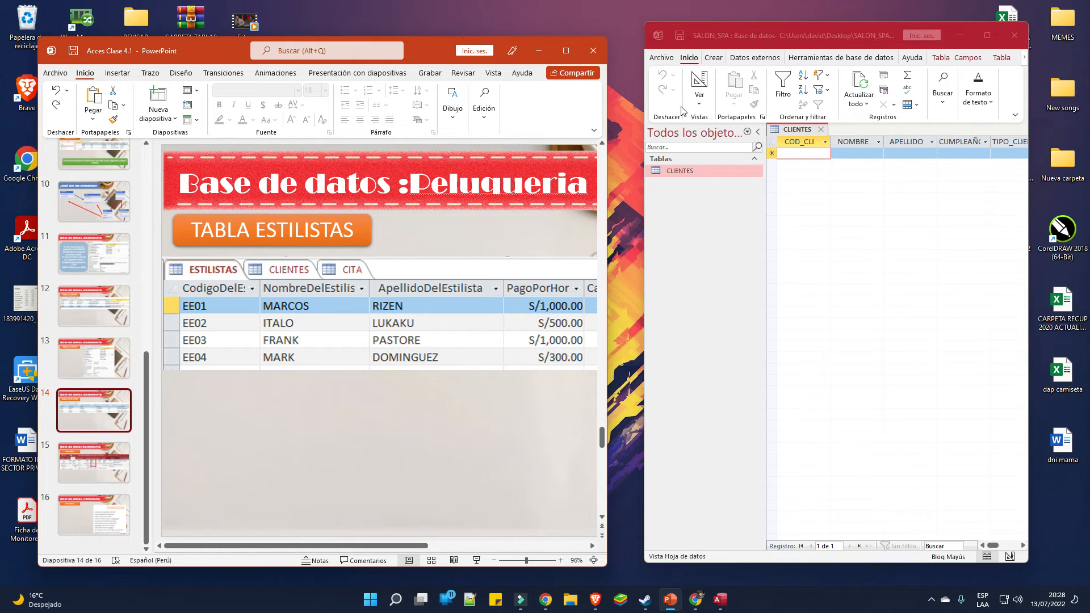
Create a new blank table (Tabla1) in Access from the Crear tab
{"action": "left_click", "coordinate": [699, 96]}
{"action": "left_click", "coordinate": [699, 95]}
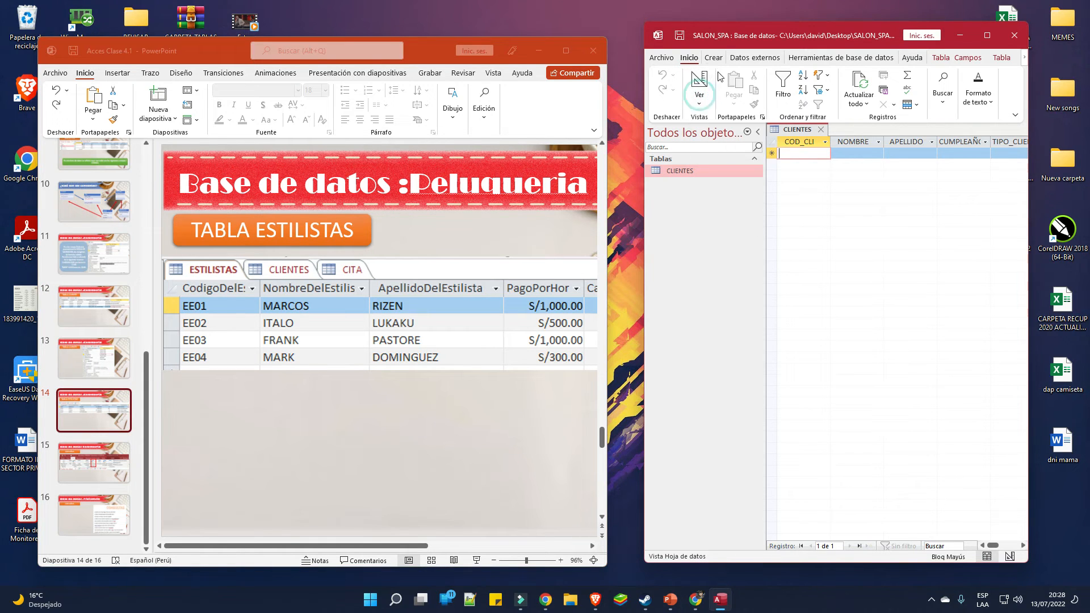
{"action": "left_click", "coordinate": [713, 57]}
{"action": "left_click", "coordinate": [718, 90]}
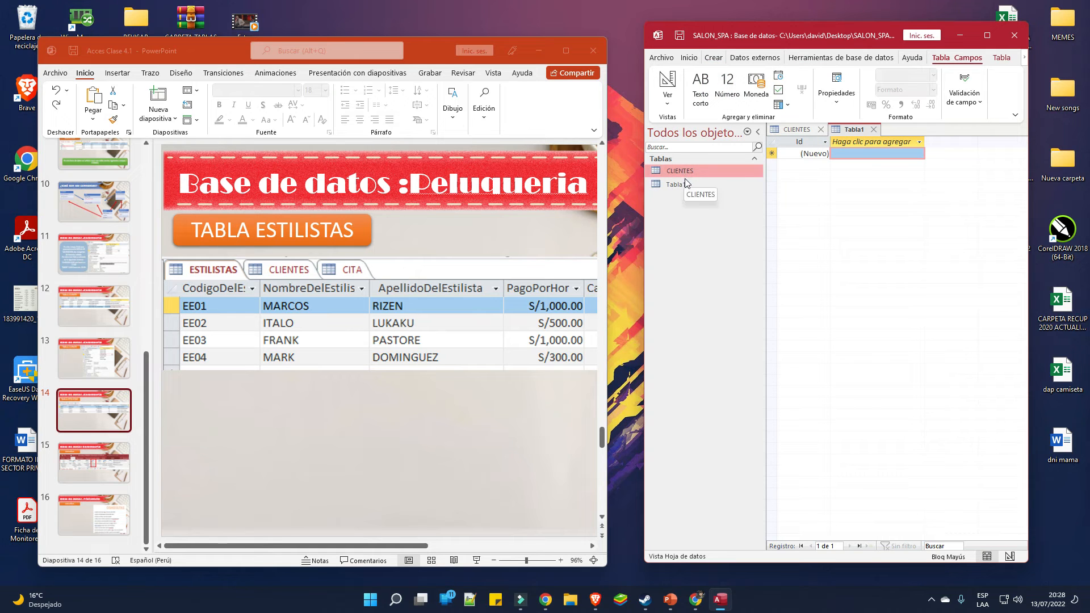
Switch the new table to Design View and save it as ESTILISTA
{"action": "left_click", "coordinate": [669, 98]}
{"action": "left_click", "coordinate": [691, 150]}
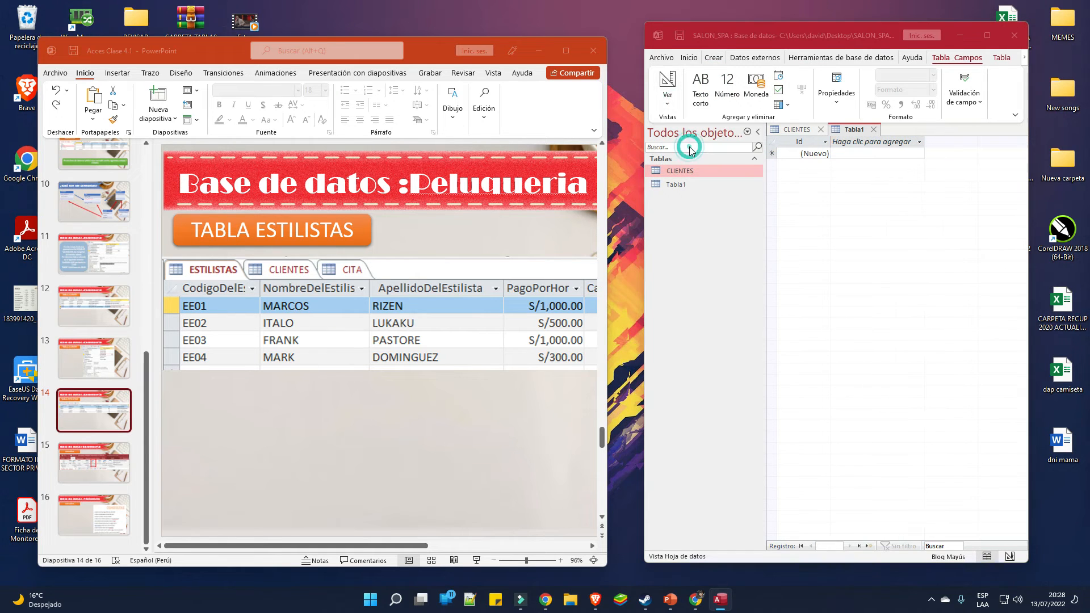
{"action": "type", "text": "ESTILISTA"}
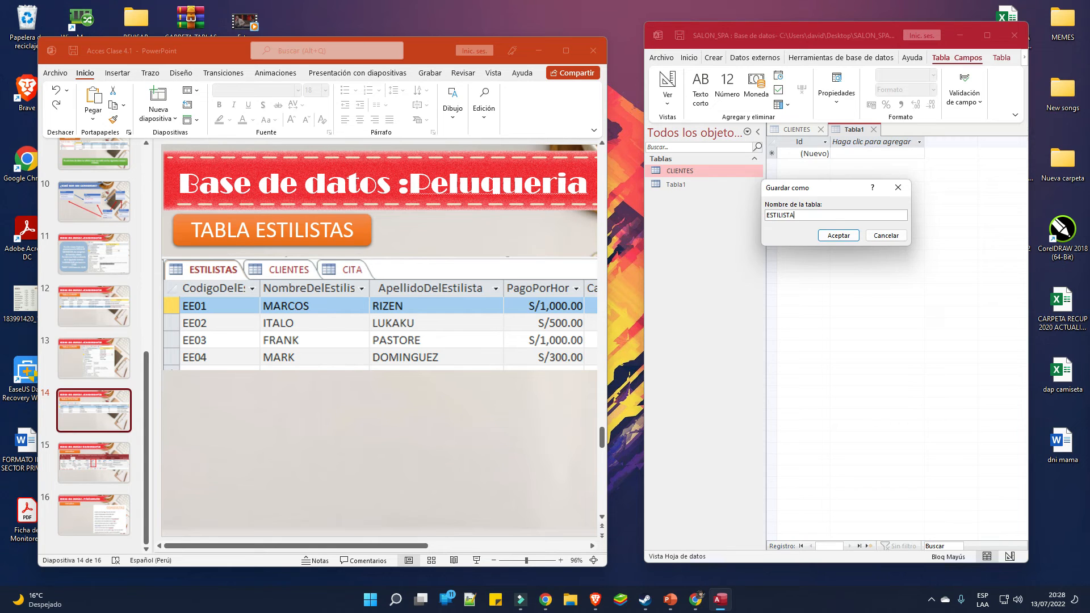
{"action": "left_click", "coordinate": [832, 233]}
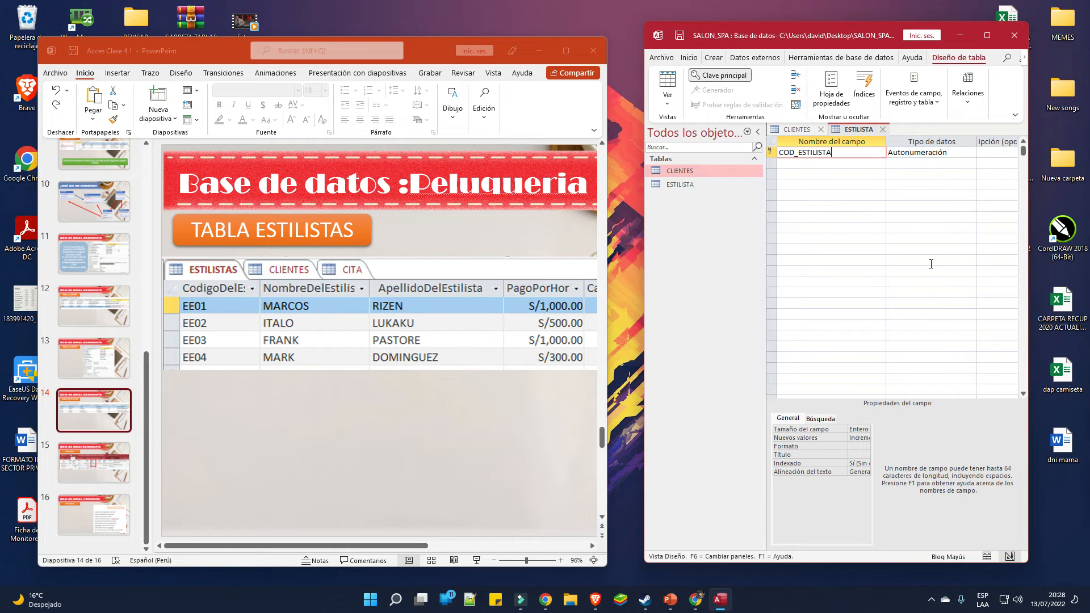
Enter NOMBRE_ESTILISTA, APELLIDO_ESTILISTA and PAGO_HORA as fields below COD_ESTILISTA
{"action": "key", "text": "Down"}
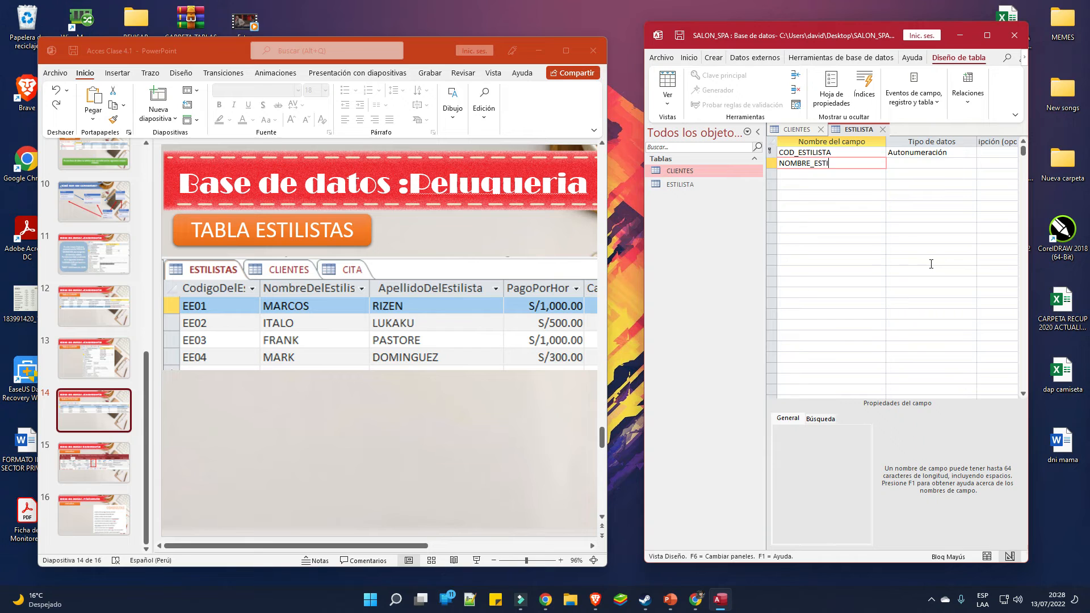
{"action": "key", "text": "Down"}
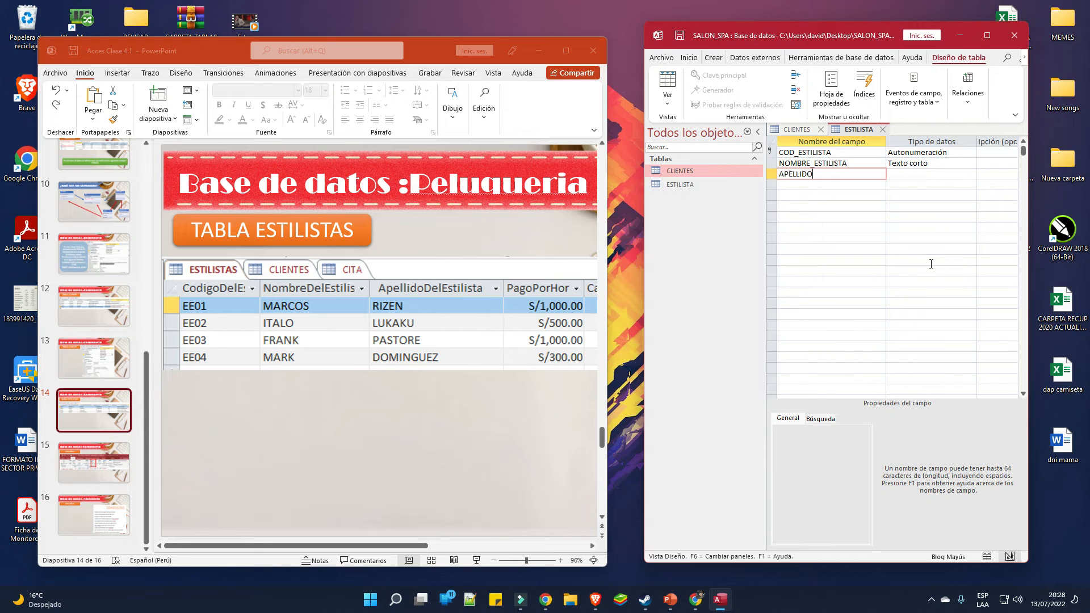
{"action": "type", "text": "APELLIDO_ESTILISTA"}
{"action": "key", "text": "Down"}
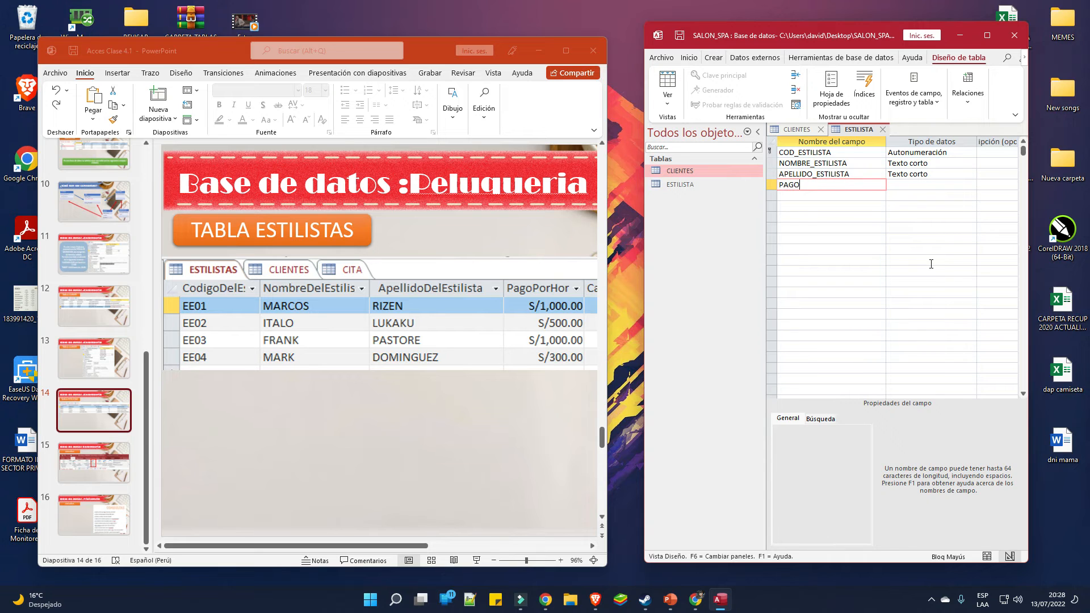
{"action": "type", "text": "PAGO_HORA"}
{"action": "key", "text": "Down"}
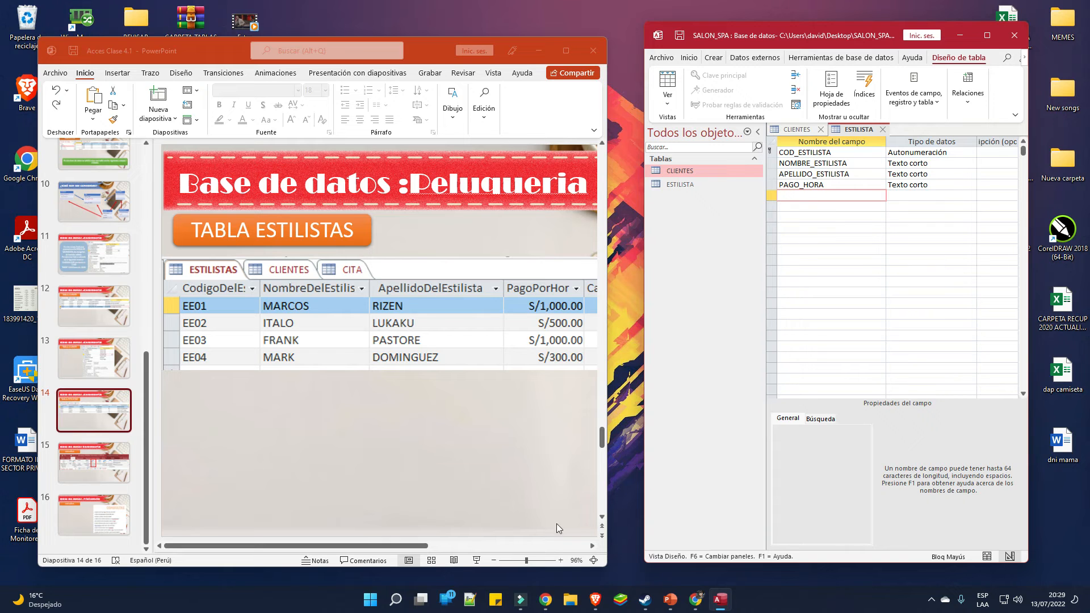
Add the CARNE, HORARIO and FRECUENCIA fields following the slide's column list
{"action": "left_click_drag", "start_coordinate": [431, 542], "coordinate": [581, 508]}
{"action": "left_click", "coordinate": [823, 199]}
{"action": "type", "text": "CARNE"}
{"action": "key", "text": "Down"}
{"action": "type", "text": "H"}
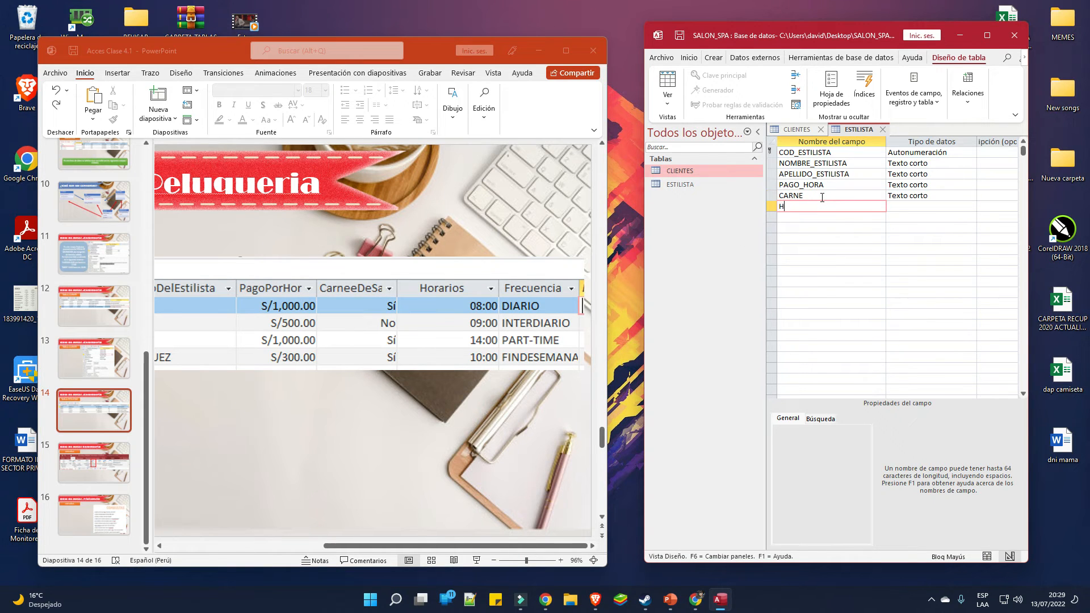
{"action": "key", "text": "Down"}
{"action": "type", "text": "F"}
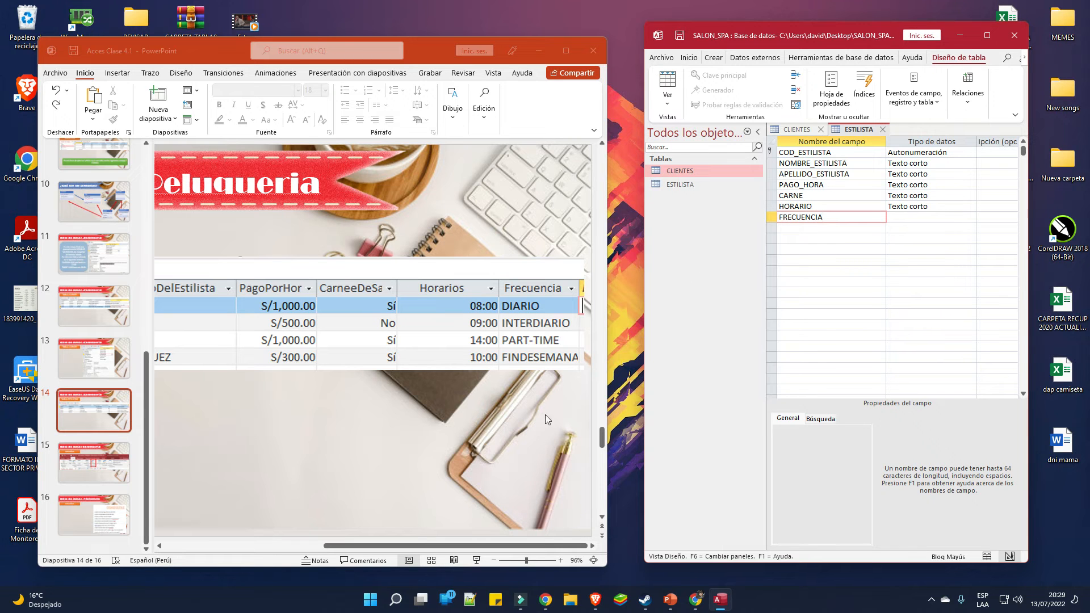
{"action": "left_click_drag", "start_coordinate": [440, 62], "coordinate": [423, 51]}
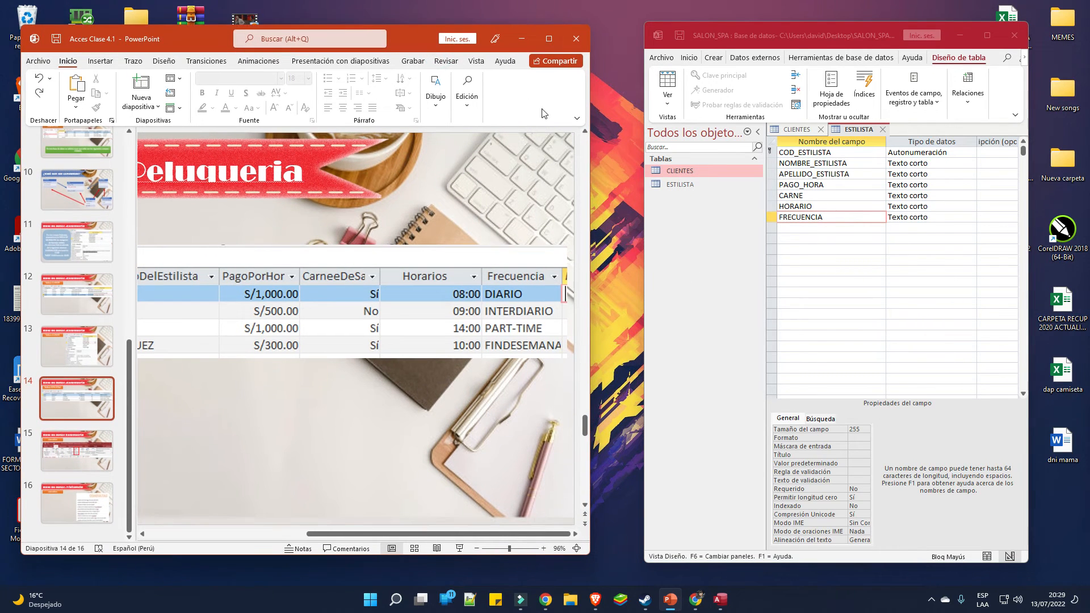
{"action": "left_click", "coordinate": [514, 38]}
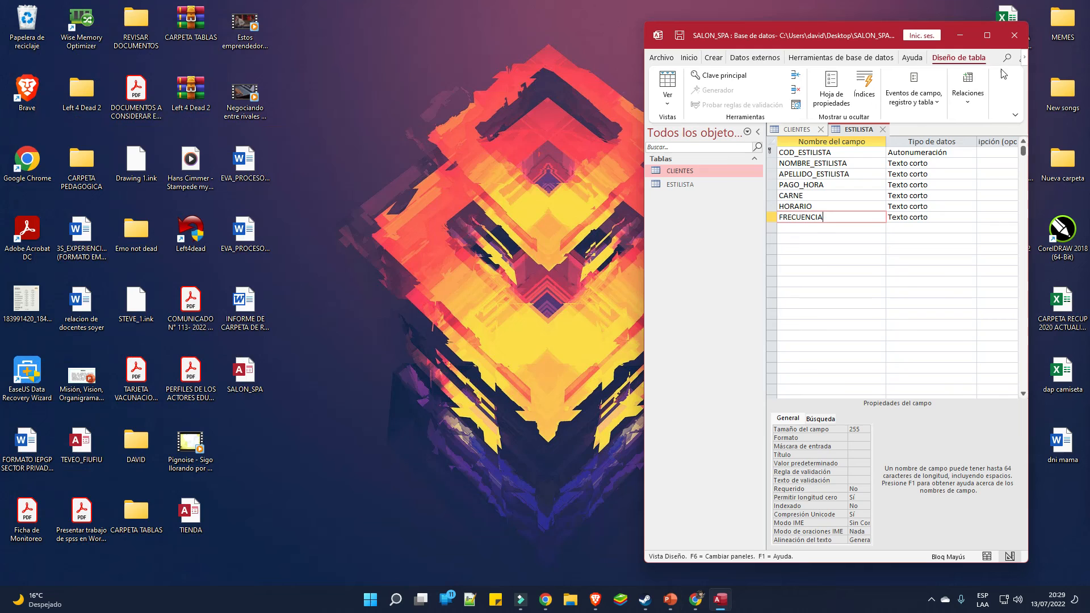
Maximize Access and launch the screen magnifier (Lupa) from Windows search
{"action": "left_click", "coordinate": [987, 35]}
{"action": "left_click", "coordinate": [377, 600]}
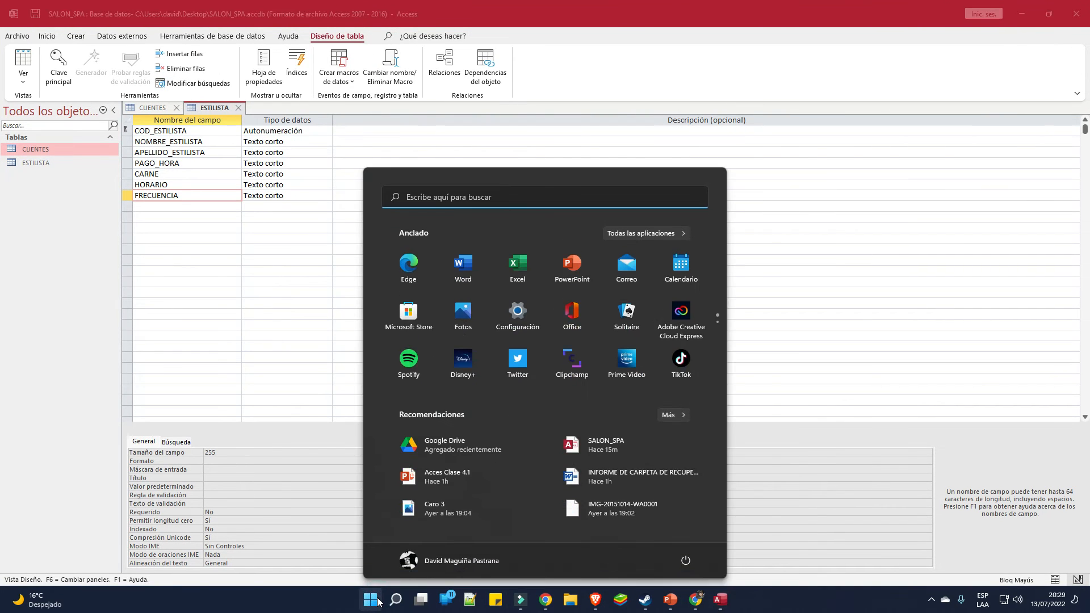
{"action": "type", "text": "LU"}
{"action": "left_click", "coordinate": [433, 288]}
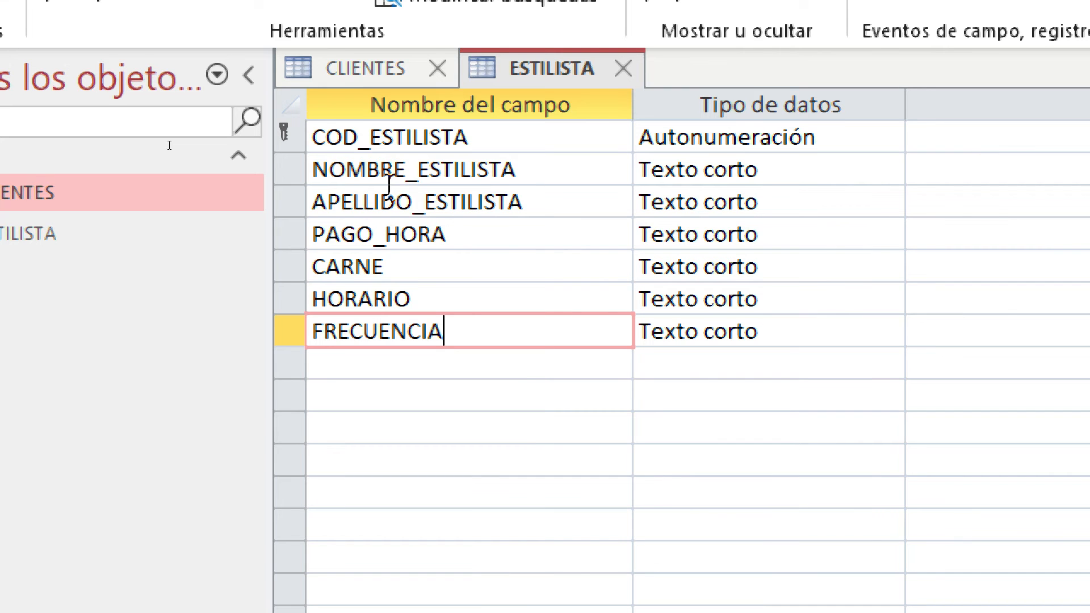
Keep COD_ESTILISTA as Texto corto and make PAGO_HORA a Moneda field with Moneda format
{"action": "left_click", "coordinate": [896, 141]}
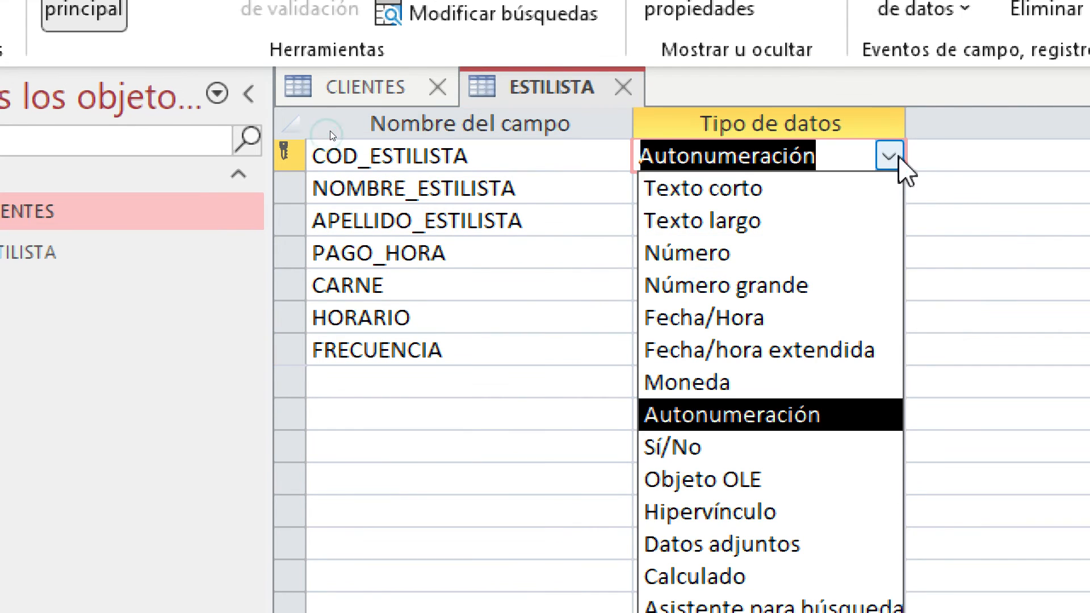
{"action": "left_click", "coordinate": [800, 193]}
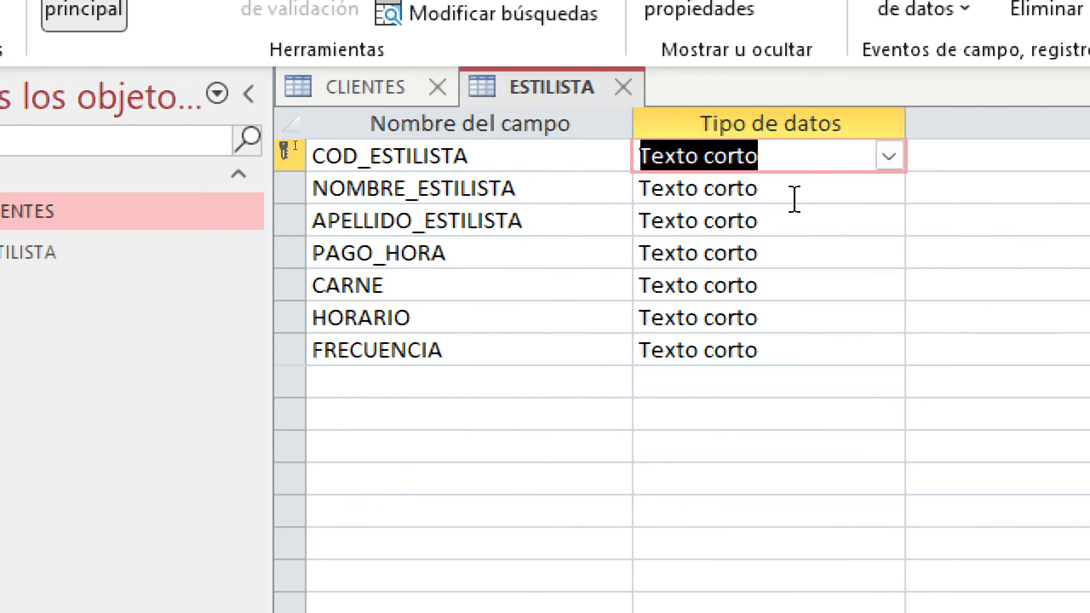
{"action": "left_click", "coordinate": [794, 198]}
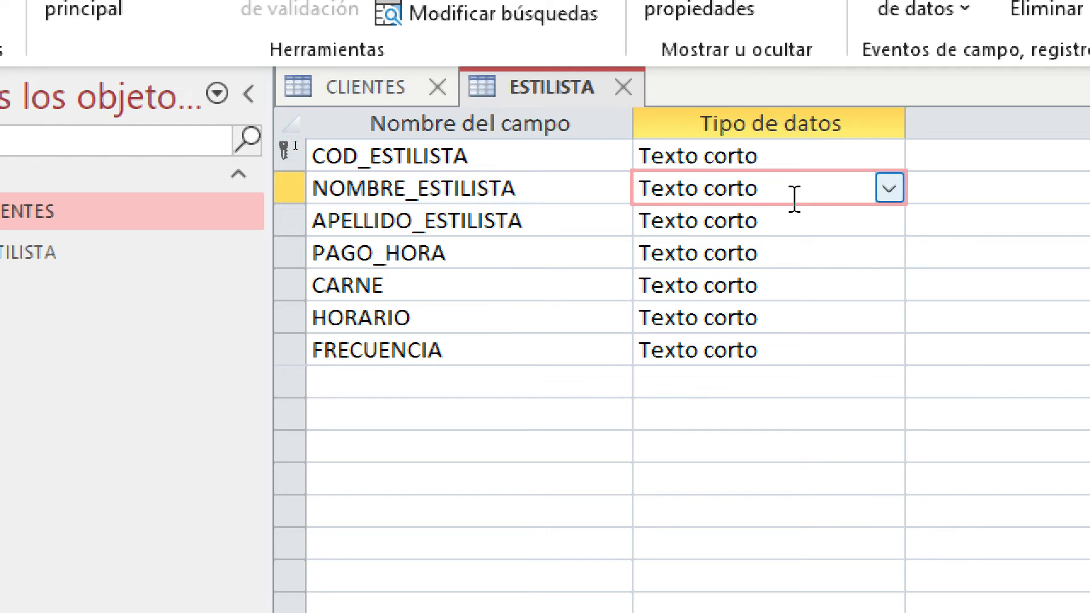
{"action": "left_click", "coordinate": [793, 219]}
{"action": "left_click", "coordinate": [840, 262]}
{"action": "left_click", "coordinate": [889, 255]}
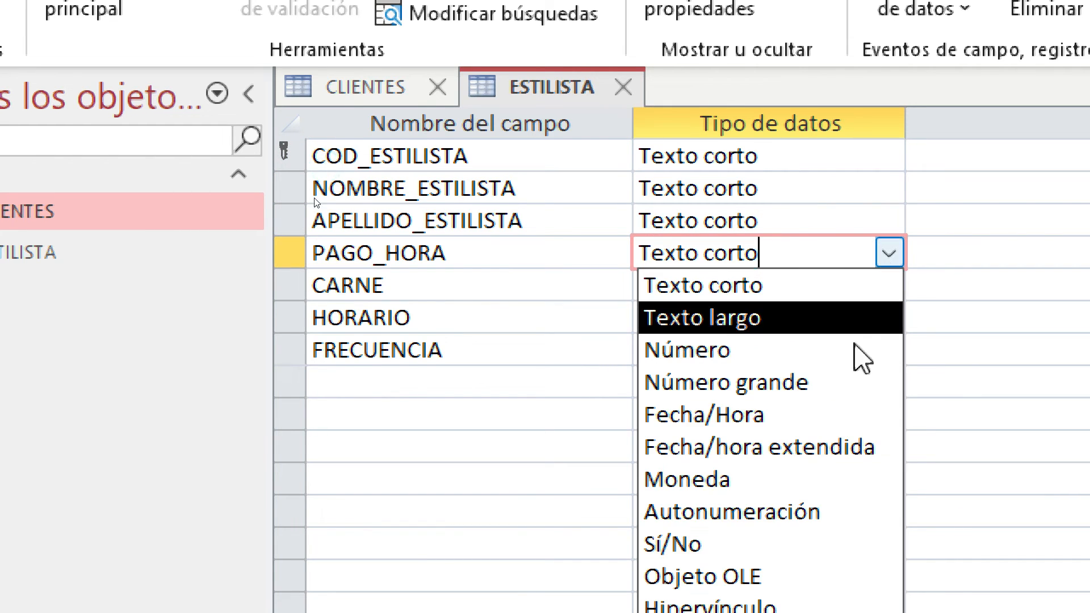
{"action": "left_click", "coordinate": [744, 485]}
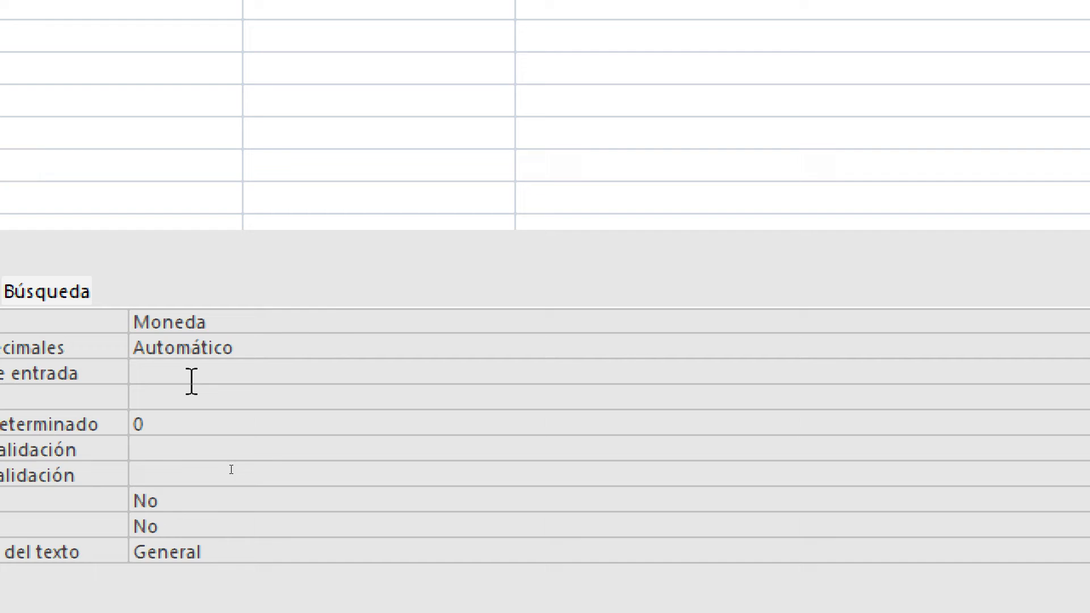
{"action": "left_click", "coordinate": [745, 434]}
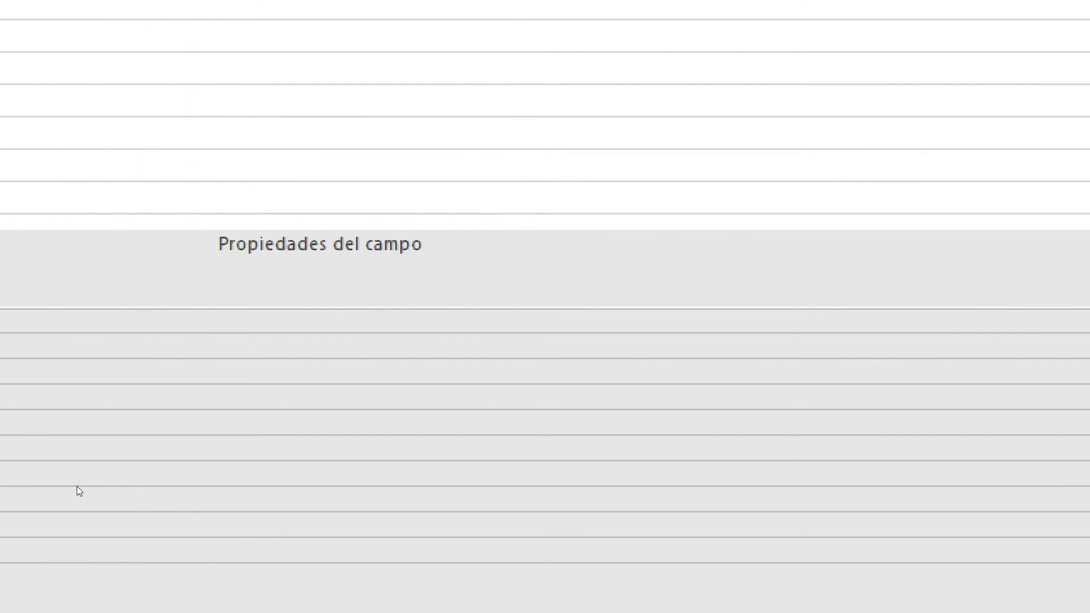
{"action": "left_click", "coordinate": [923, 454]}
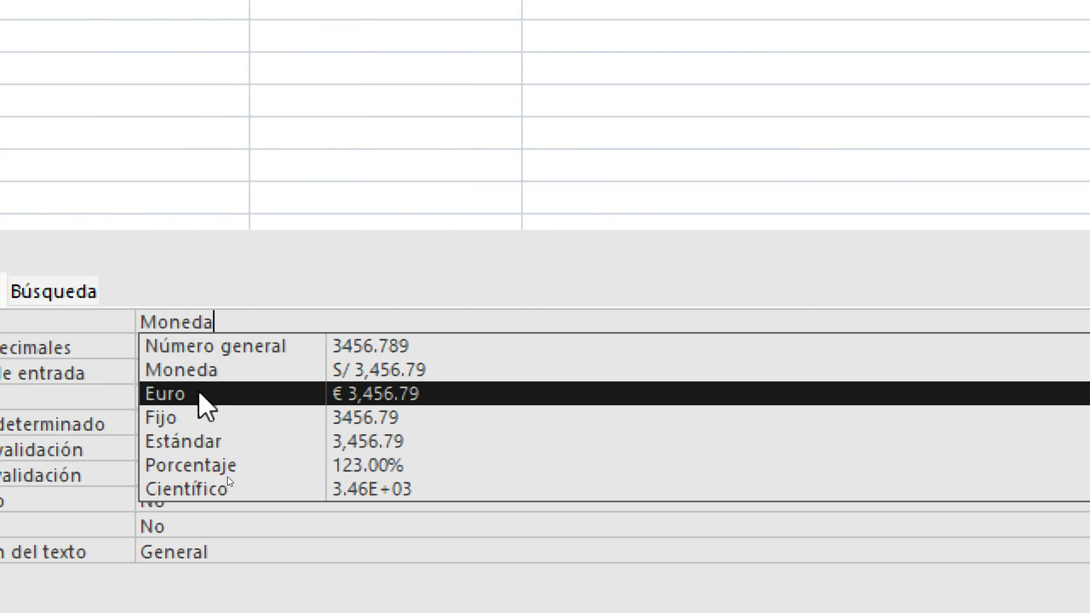
{"action": "left_click", "coordinate": [373, 372]}
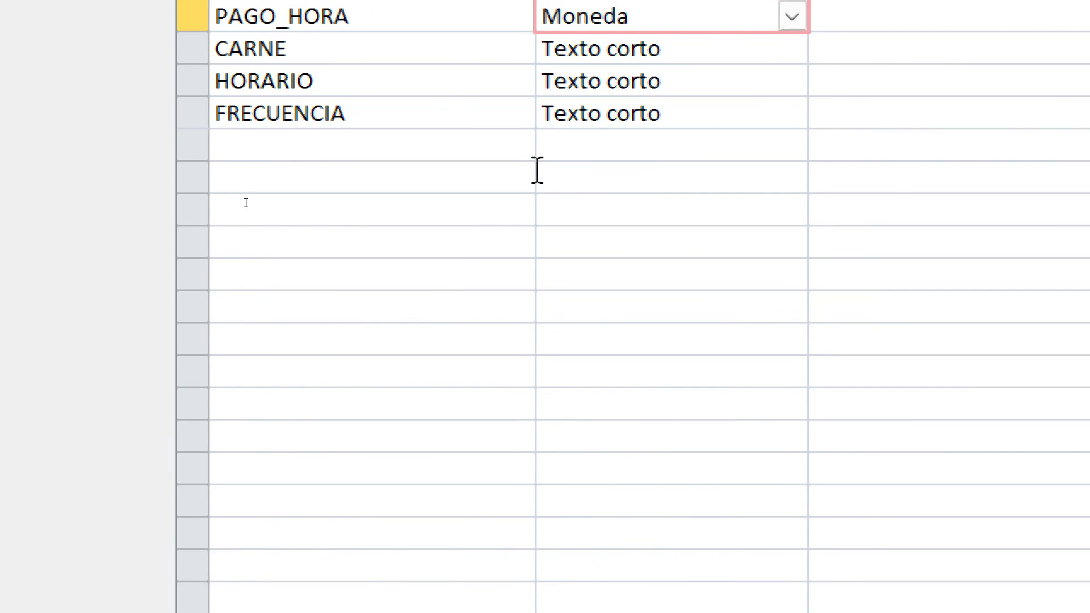
{"action": "left_click", "coordinate": [633, 530]}
Make CARNE Sí/No and HORARIO Fecha/Hora with the Hora corta format
{"action": "left_click", "coordinate": [792, 140]}
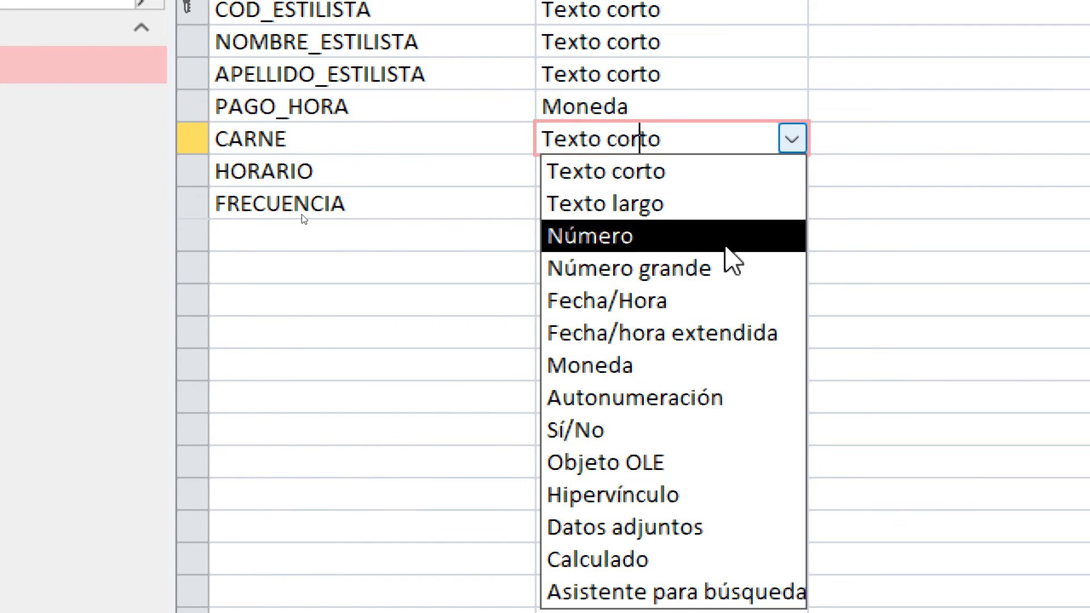
{"action": "left_click", "coordinate": [621, 445]}
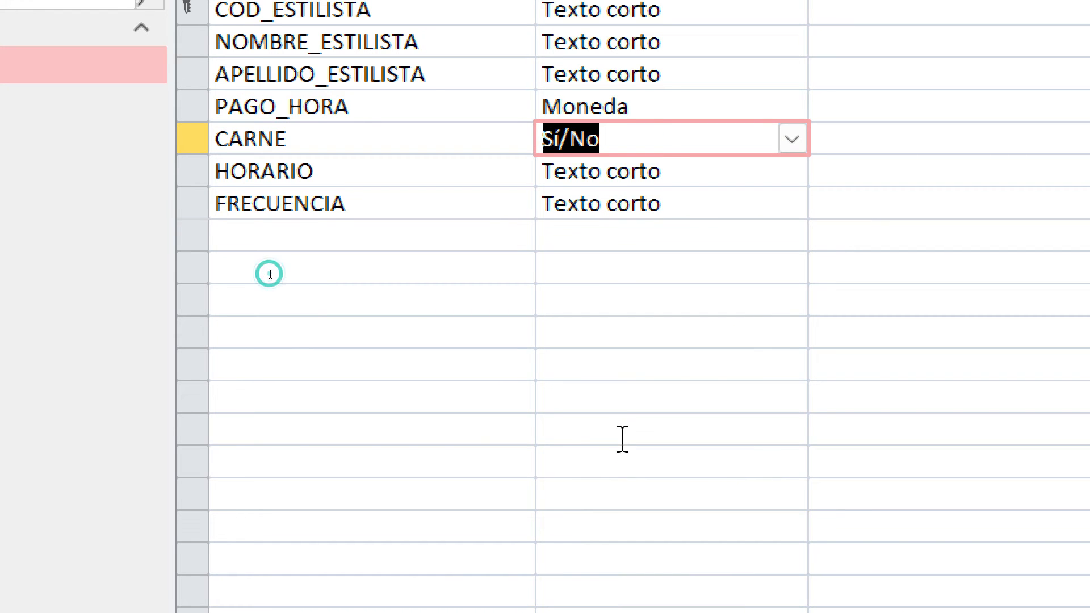
{"action": "left_click", "coordinate": [678, 167]}
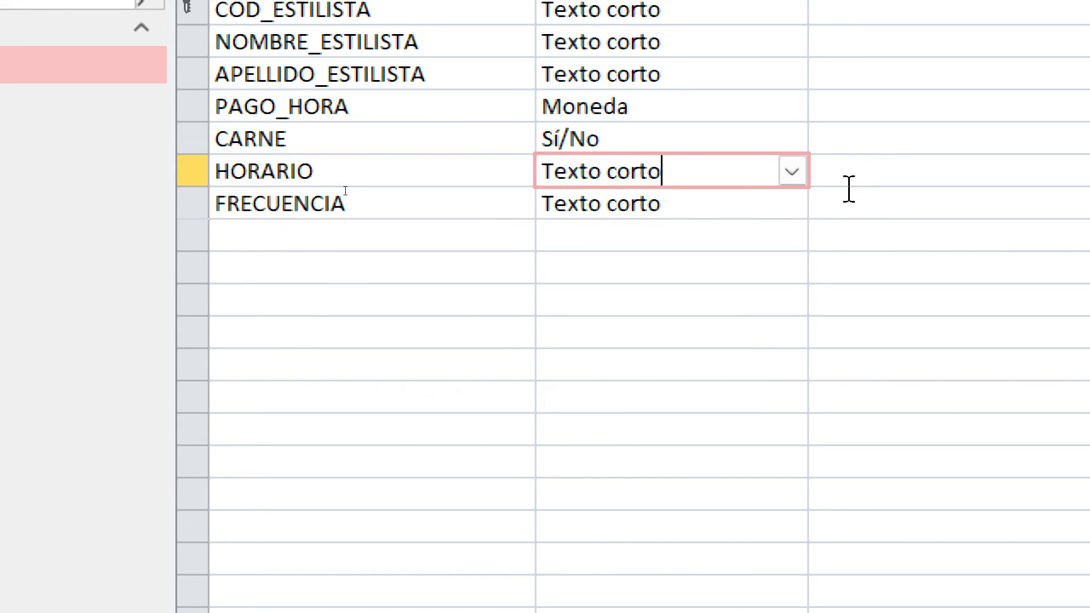
{"action": "left_click", "coordinate": [792, 171]}
{"action": "left_click", "coordinate": [737, 340]}
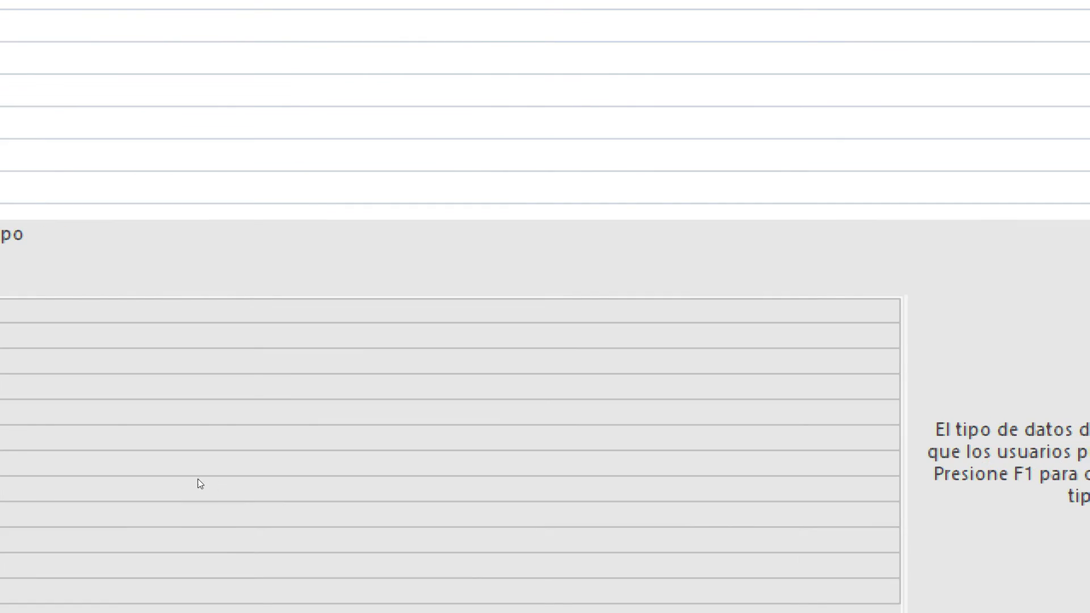
{"action": "left_click", "coordinate": [871, 315]}
{"action": "left_click", "coordinate": [884, 312]}
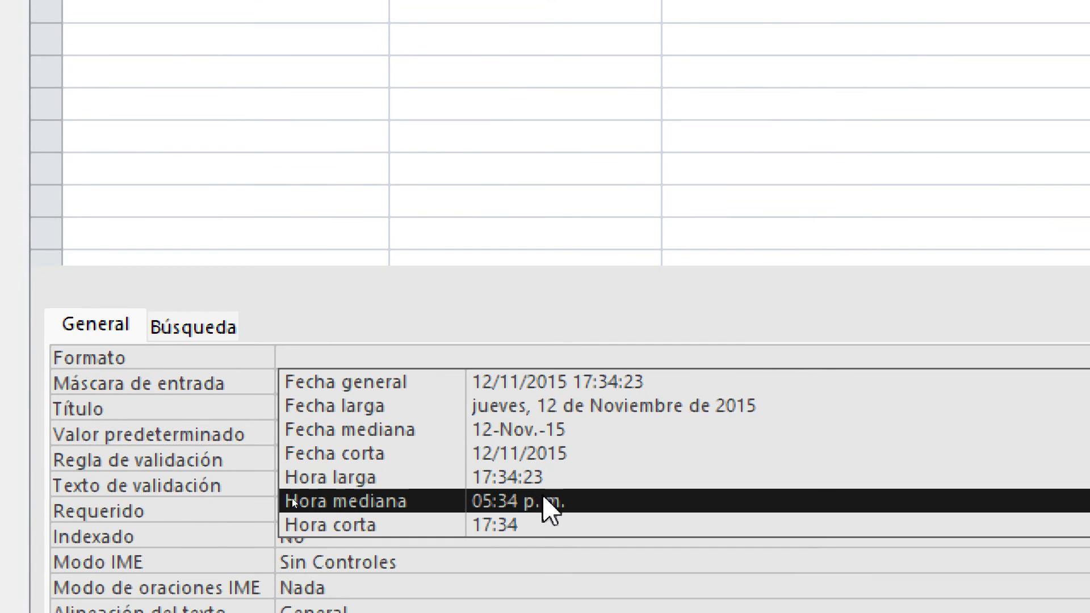
{"action": "left_click", "coordinate": [520, 522]}
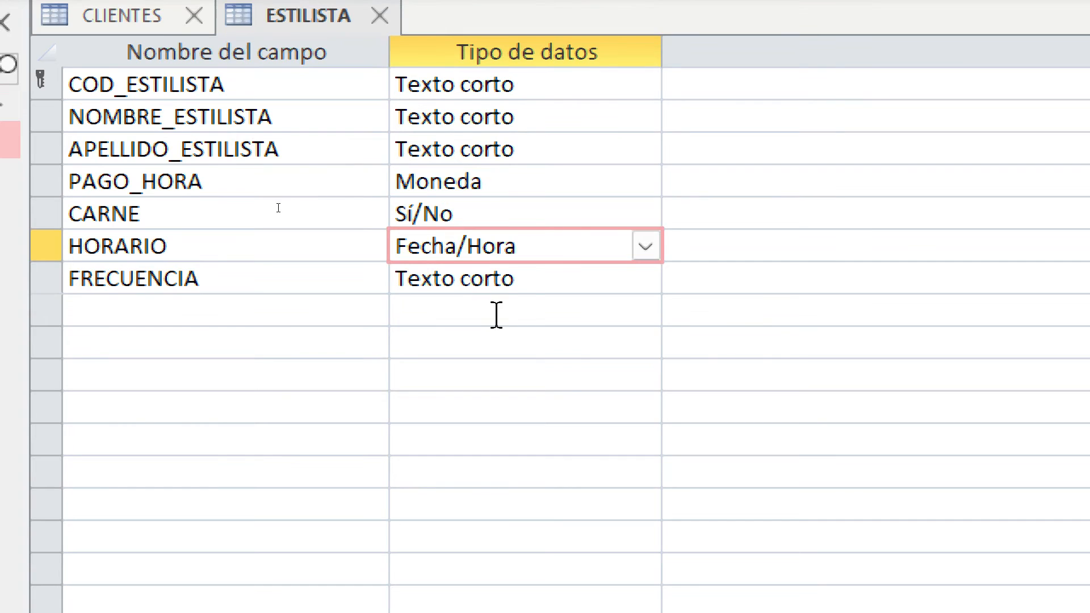
Start the lookup wizard on FRECUENCIA, choosing to type the values yourself
{"action": "left_click", "coordinate": [530, 282]}
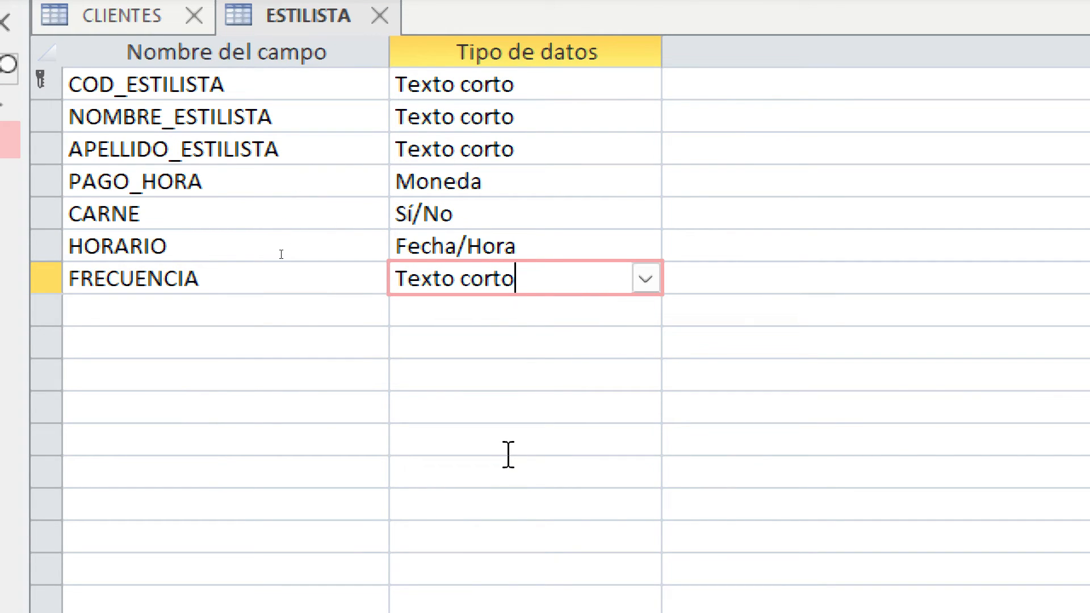
{"action": "left_click", "coordinate": [648, 287]}
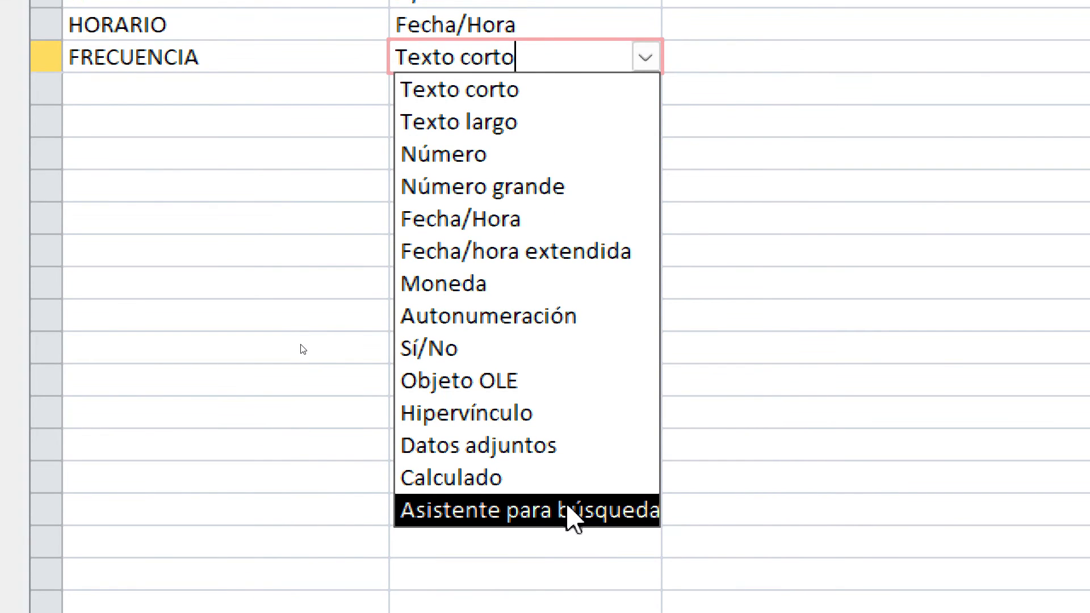
{"action": "left_click", "coordinate": [567, 510]}
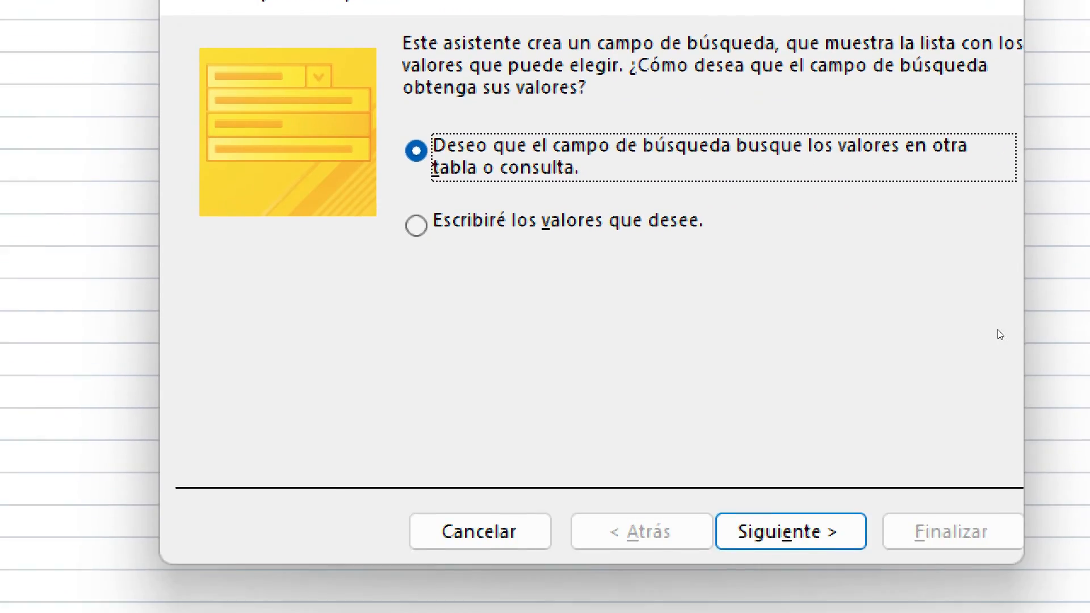
{"action": "left_click", "coordinate": [490, 241]}
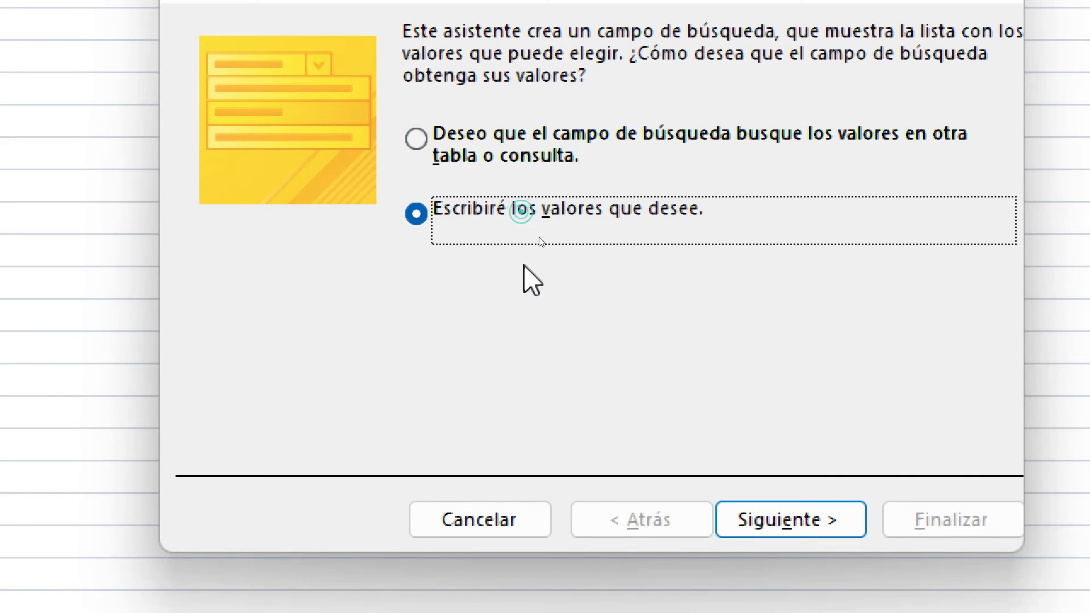
{"action": "left_click", "coordinate": [797, 534]}
{"action": "left_click", "coordinate": [275, 267]}
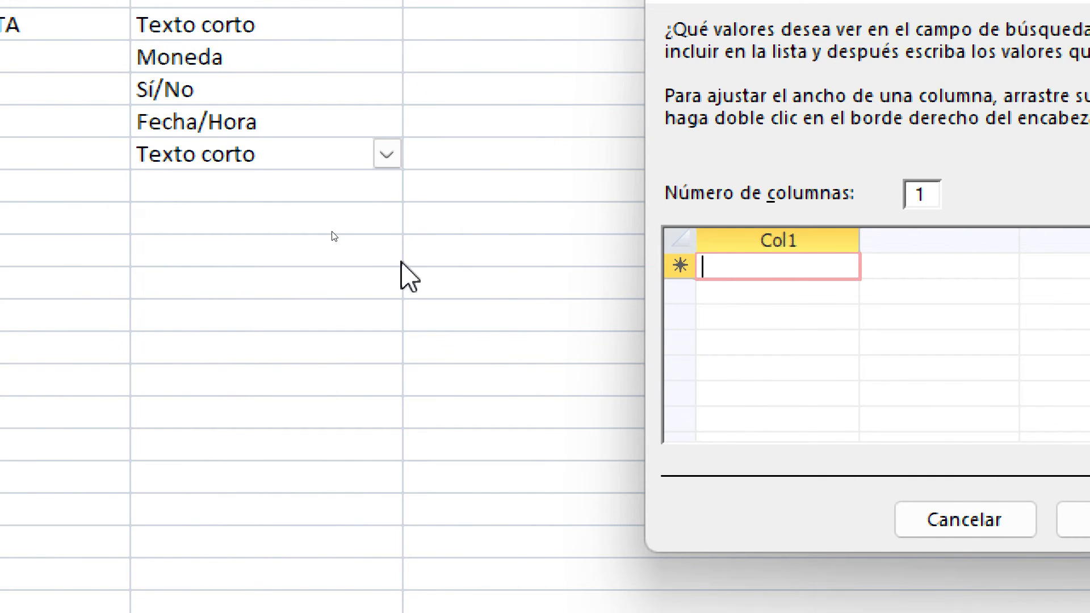
Enter PART-TIME, FULL-TIME and INTERDIARIO as the FRECUENCIA lookup values and finish
{"action": "type", "text": "PART-"}
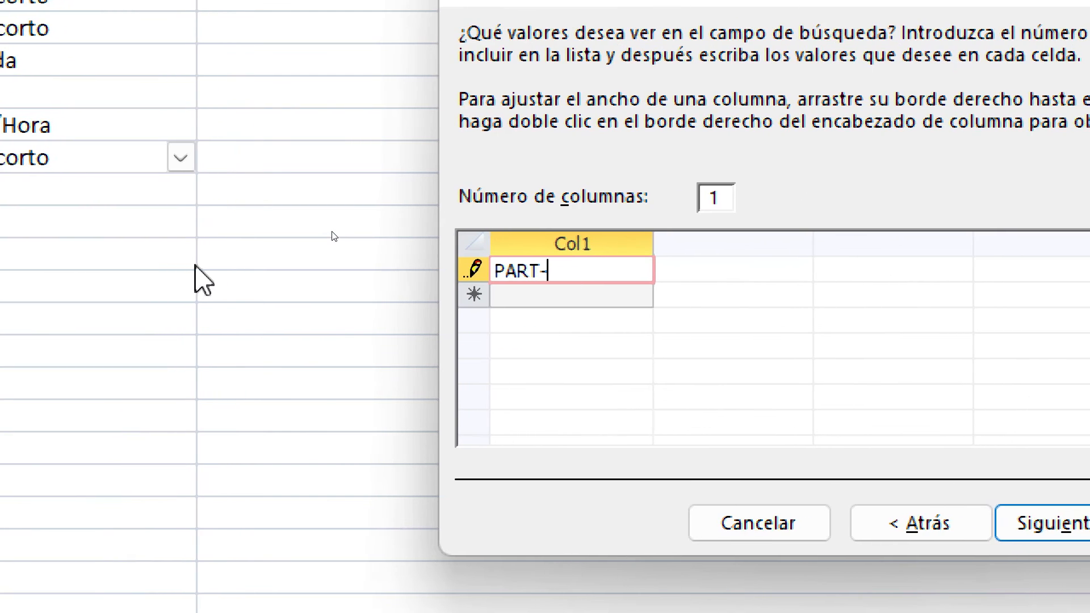
{"action": "type", "text": "TIME"}
{"action": "key", "text": "Return"}
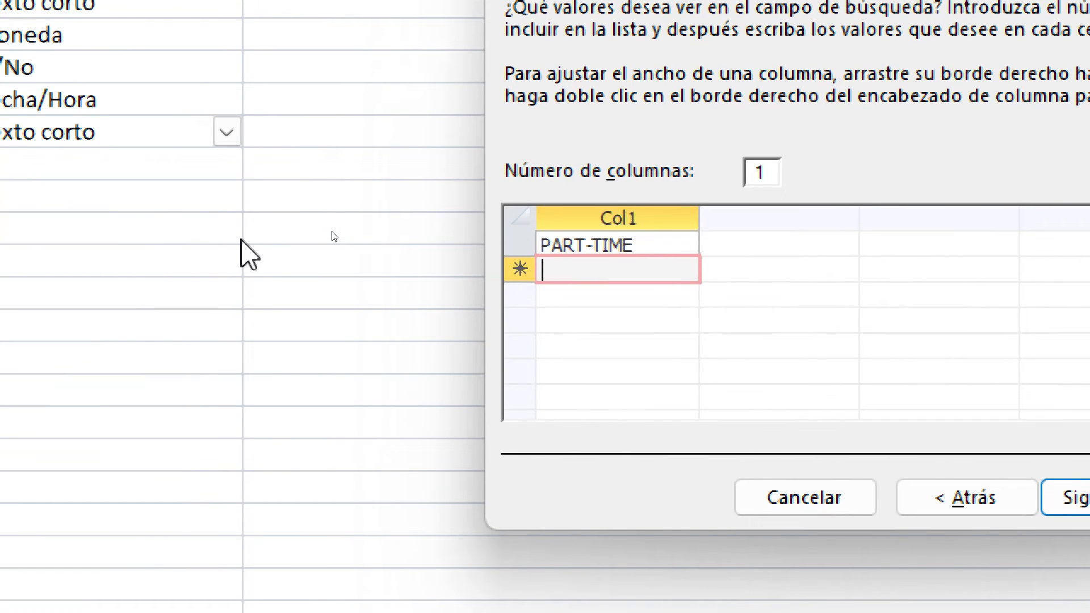
{"action": "type", "text": "FULL-TI"}
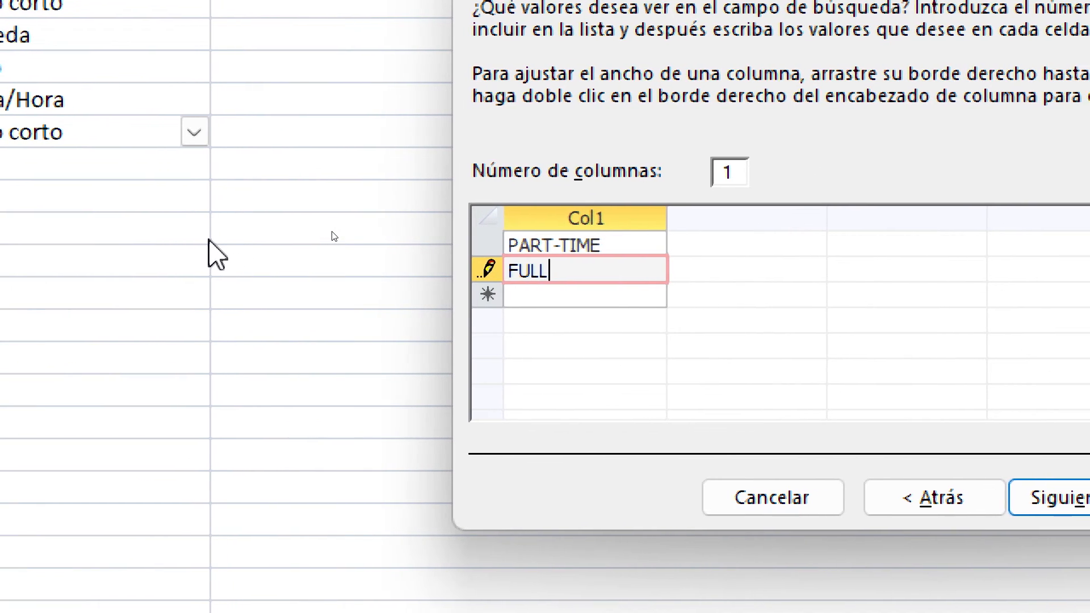
{"action": "type", "text": "ME"}
{"action": "key", "text": "Return"}
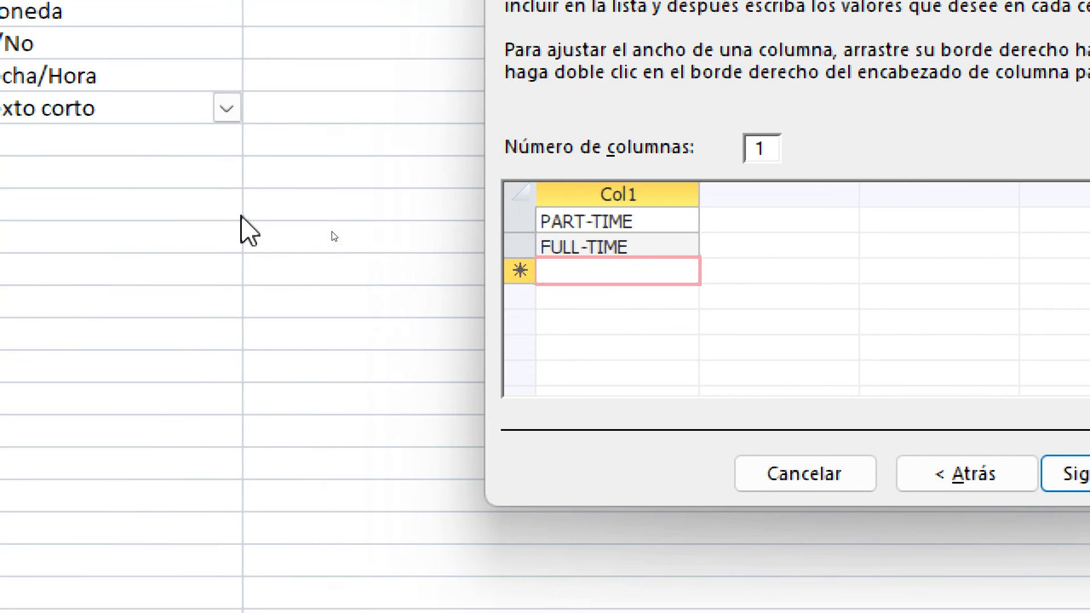
{"action": "type", "text": "INTERD"}
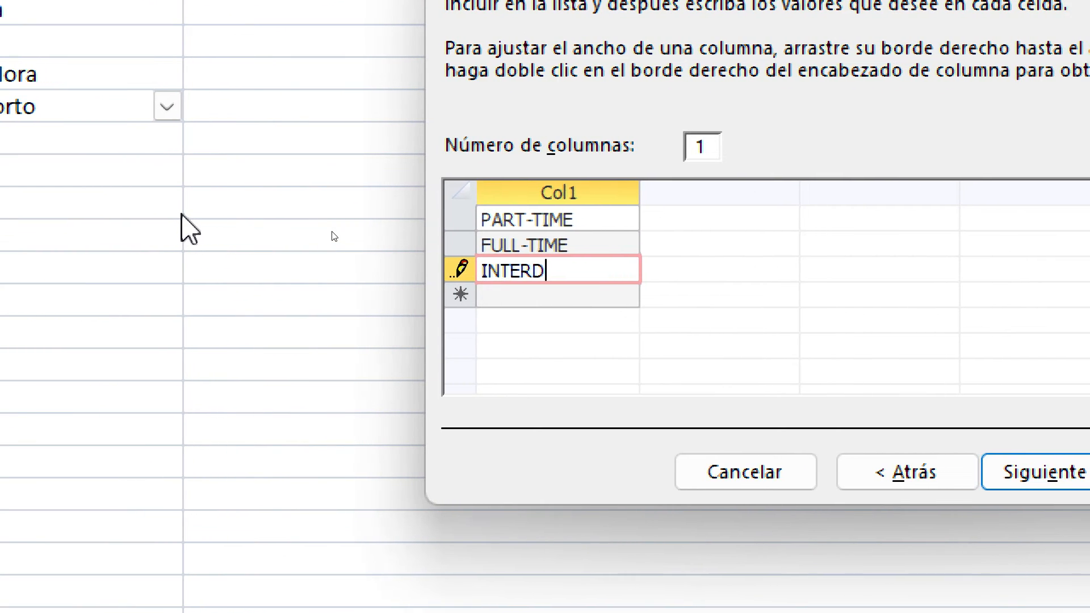
{"action": "type", "text": "IADR"}
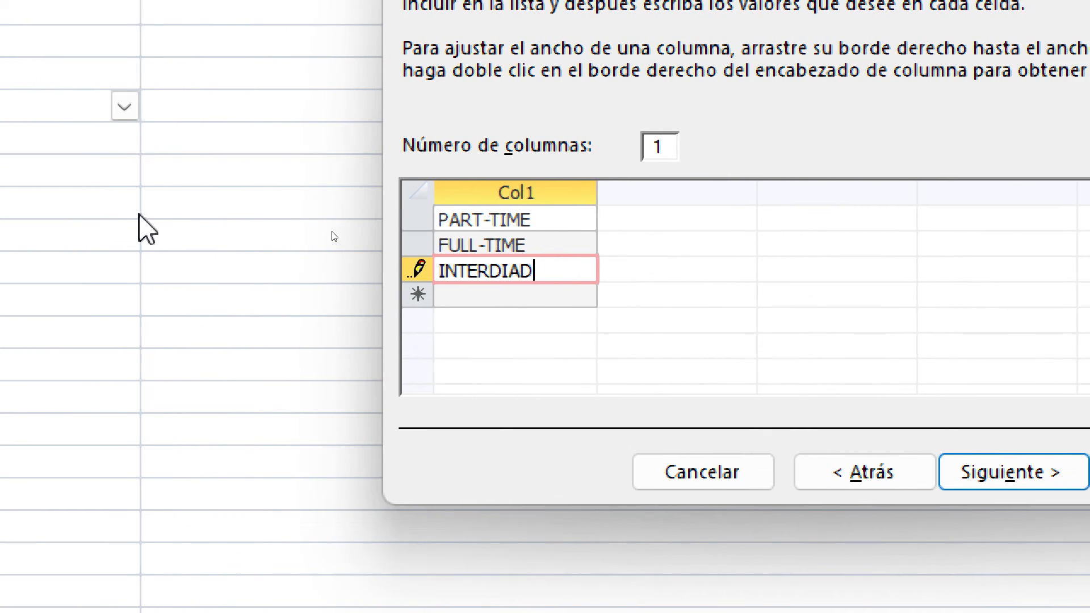
{"action": "key", "text": "BackSpace"}
{"action": "key", "text": "BackSpace"}
{"action": "type", "text": "RIO"}
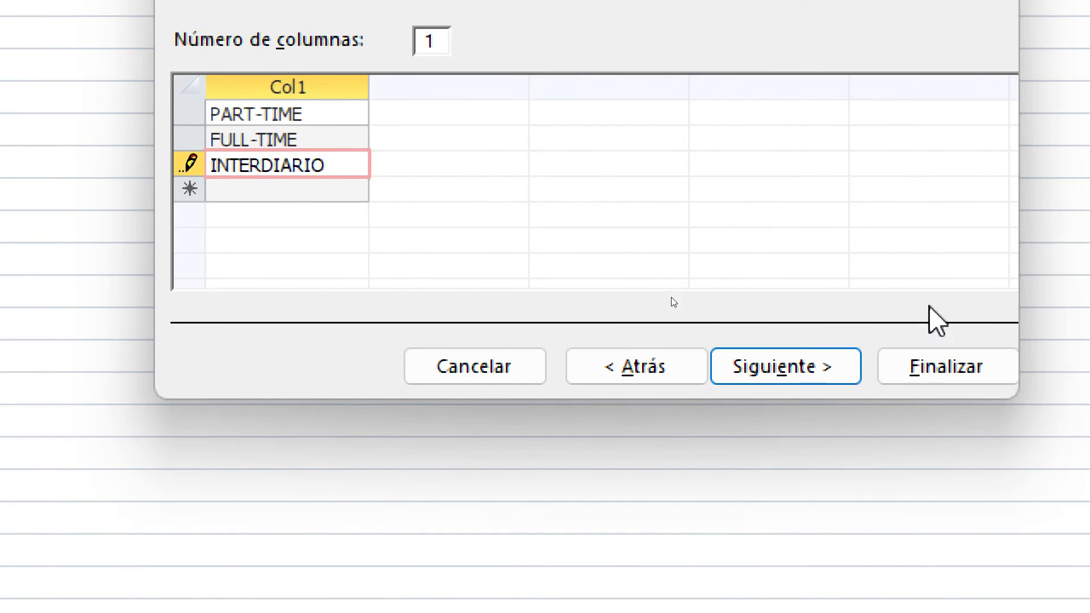
{"action": "left_click", "coordinate": [936, 369]}
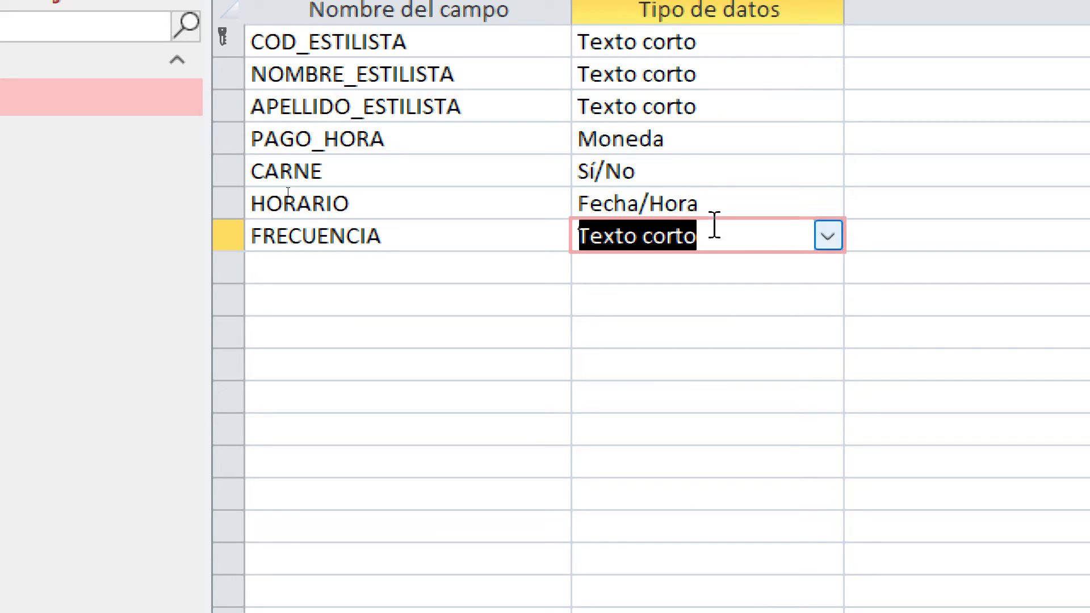
Review the ESTILISTA field data types, especially CARNE and HORARIO
{"action": "left_click", "coordinate": [725, 196]}
{"action": "left_click", "coordinate": [681, 142]}
{"action": "left_click", "coordinate": [709, 205]}
{"action": "left_click", "coordinate": [720, 233]}
{"action": "left_click", "coordinate": [730, 170]}
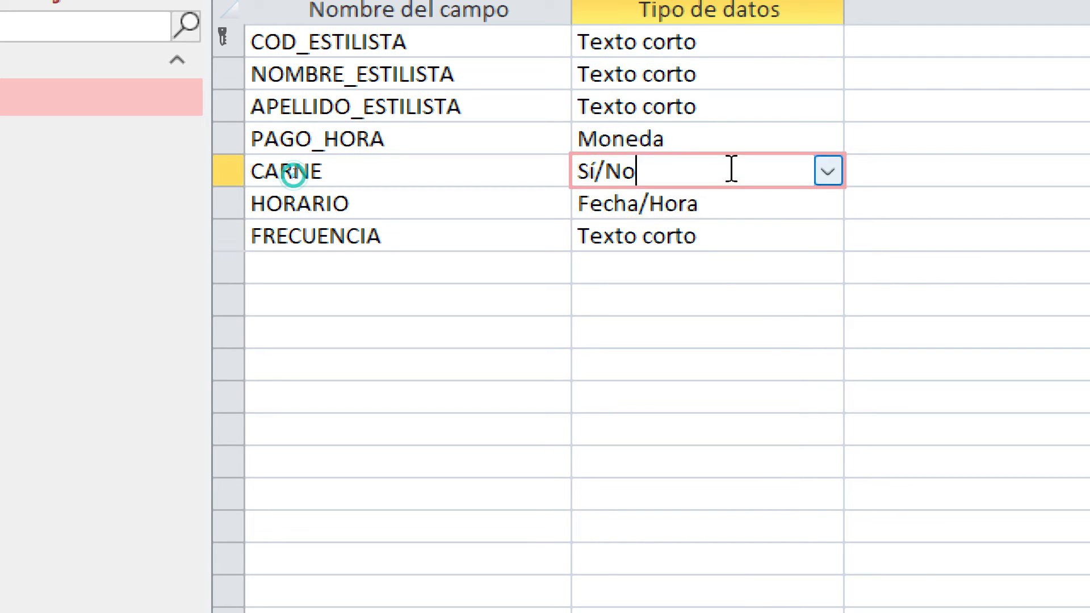
{"action": "left_click", "coordinate": [746, 72]}
{"action": "left_click", "coordinate": [755, 40]}
{"action": "left_click", "coordinate": [749, 111]}
{"action": "left_click", "coordinate": [749, 173]}
{"action": "left_click", "coordinate": [753, 215]}
{"action": "left_click", "coordinate": [754, 238]}
{"action": "left_click", "coordinate": [750, 208]}
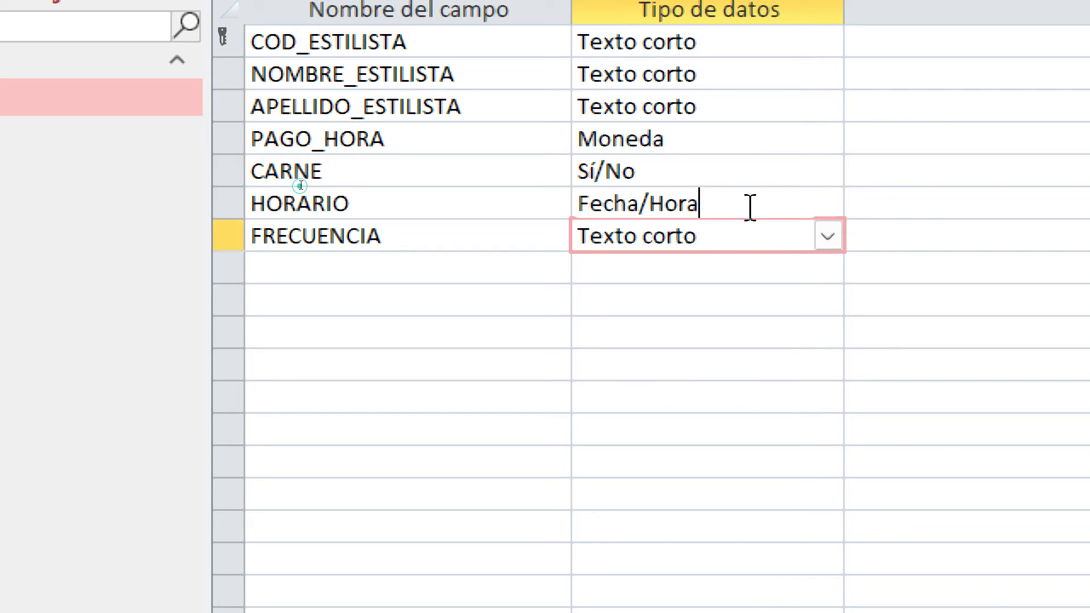
{"action": "left_click", "coordinate": [750, 173]}
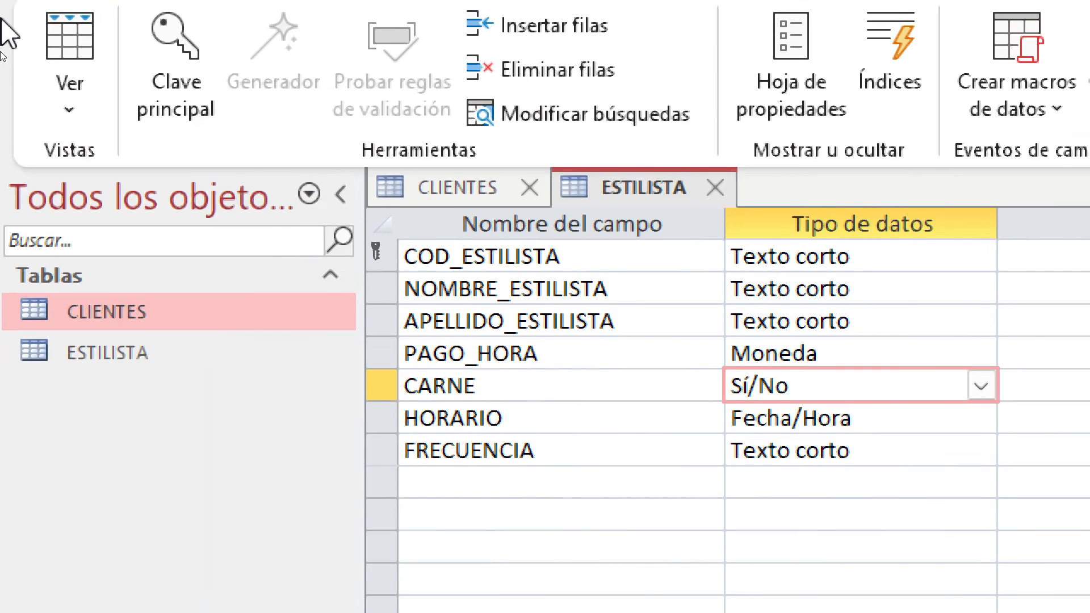
Switch ESTILISTA to Datasheet View, saving the table when prompted
{"action": "left_click", "coordinate": [67, 108]}
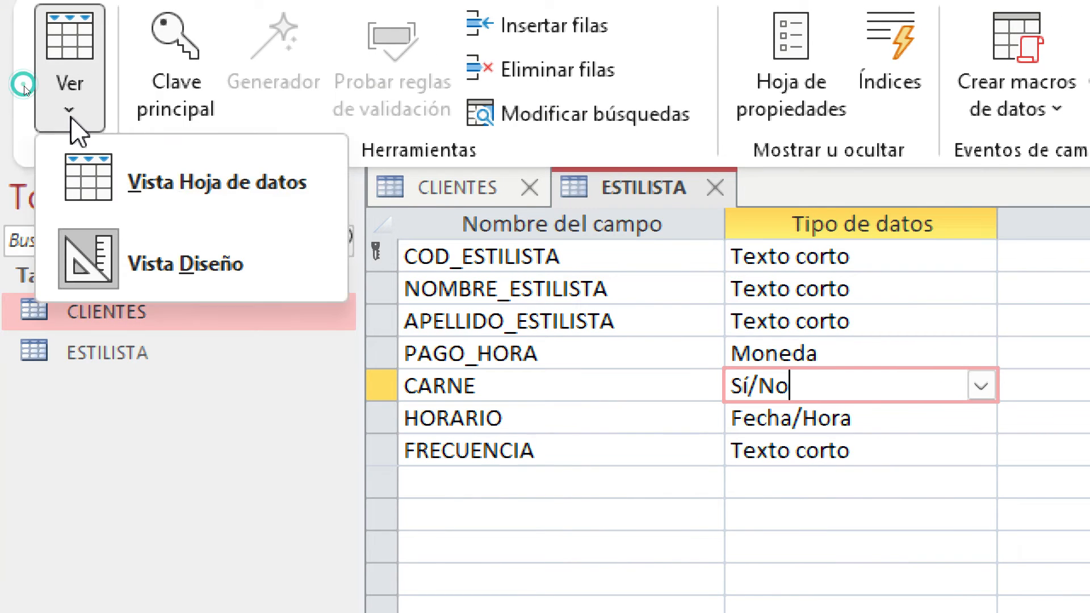
{"action": "left_click", "coordinate": [157, 202]}
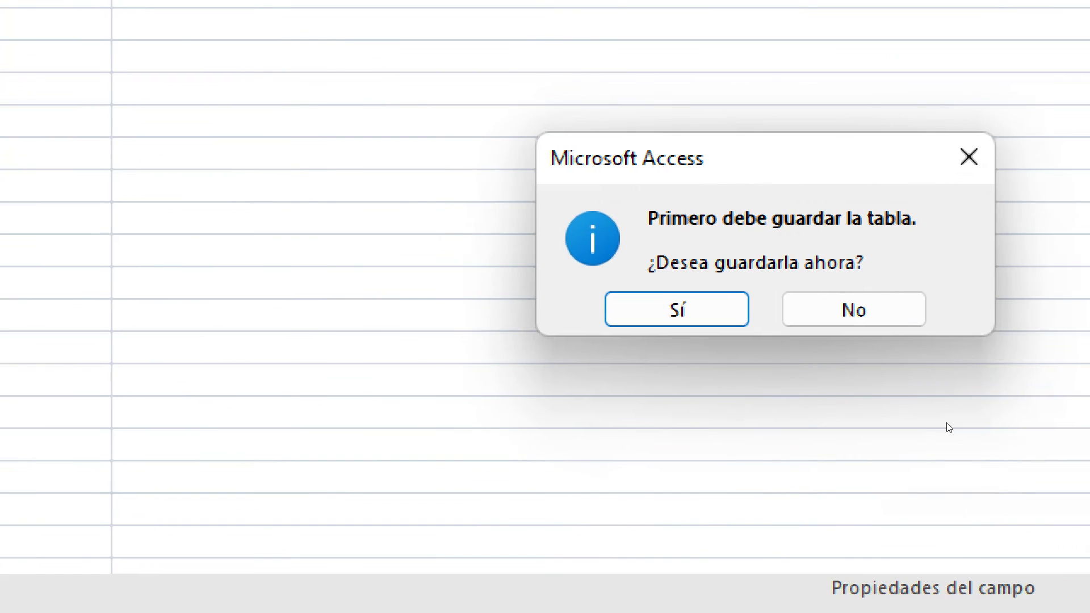
{"action": "left_click", "coordinate": [684, 315]}
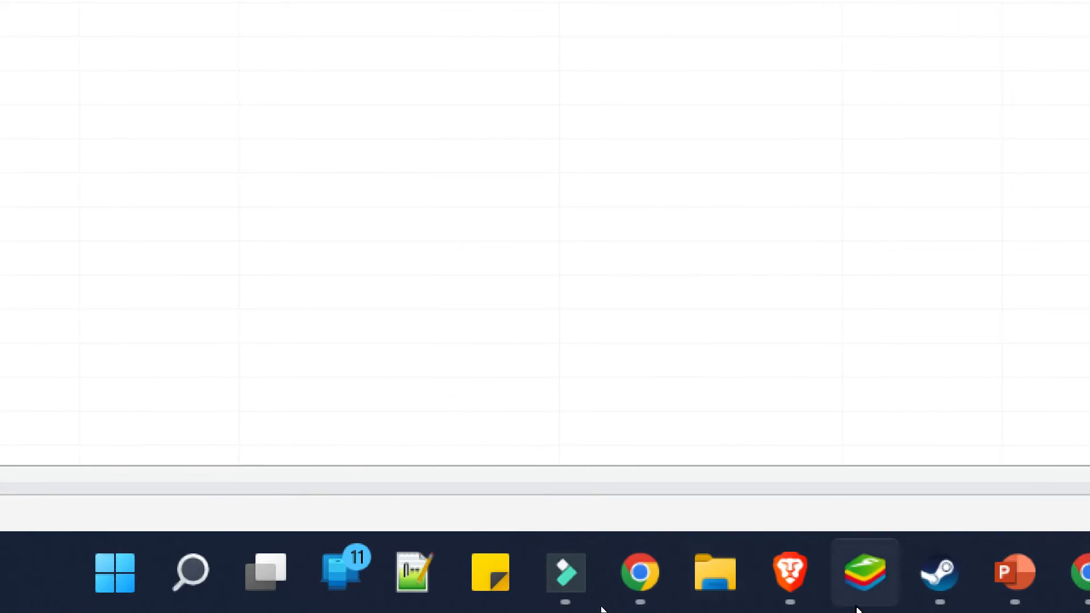
Close the screen magnifier and minimize Access to reveal the desktop
{"action": "right_click", "coordinate": [865, 583]}
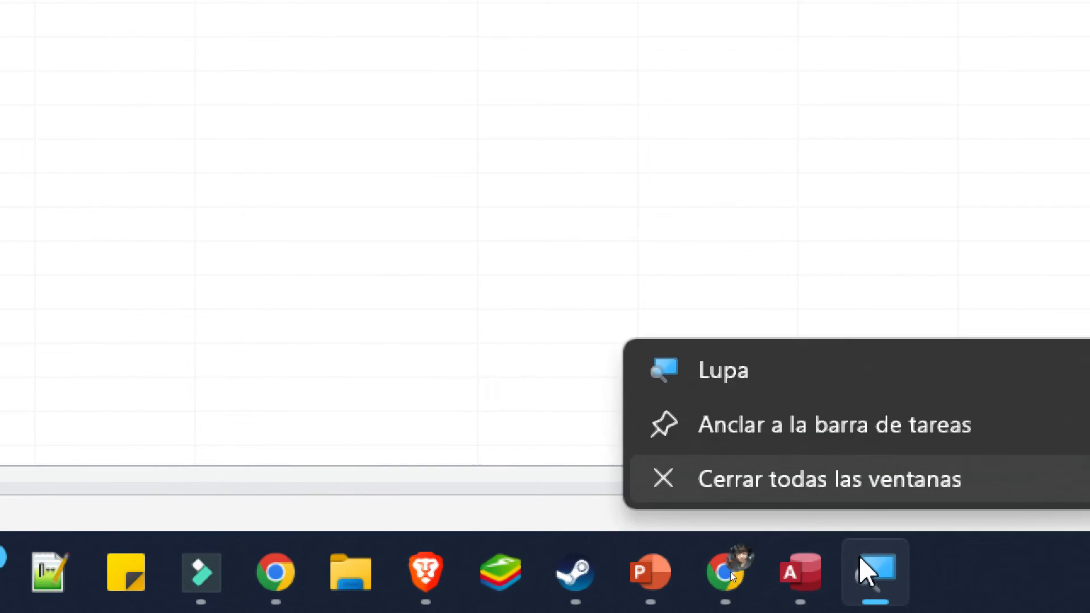
{"action": "left_click", "coordinate": [871, 484]}
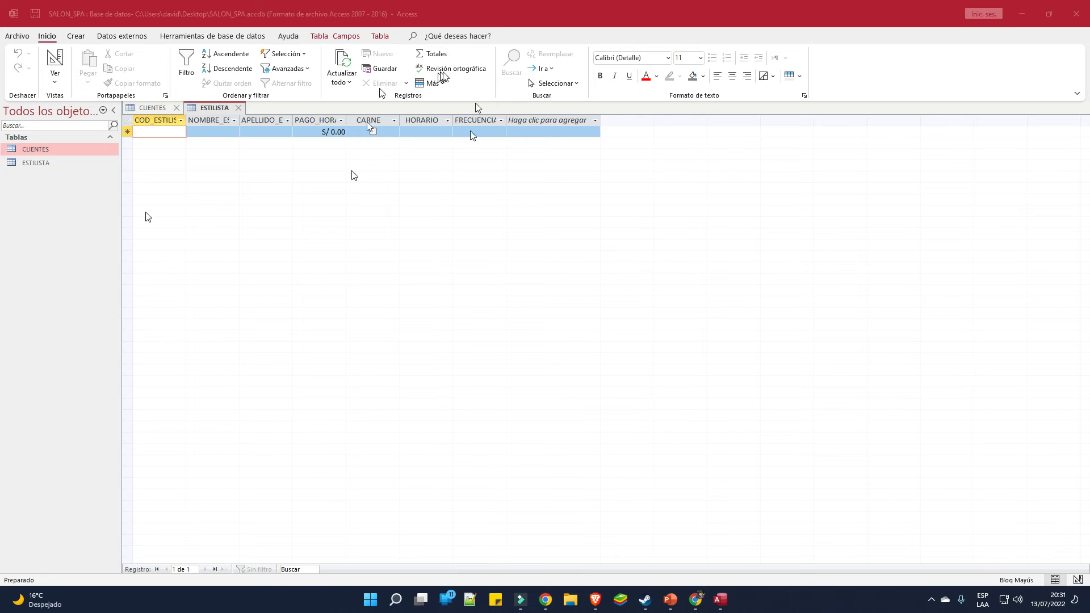
{"action": "left_click", "coordinate": [1057, 25]}
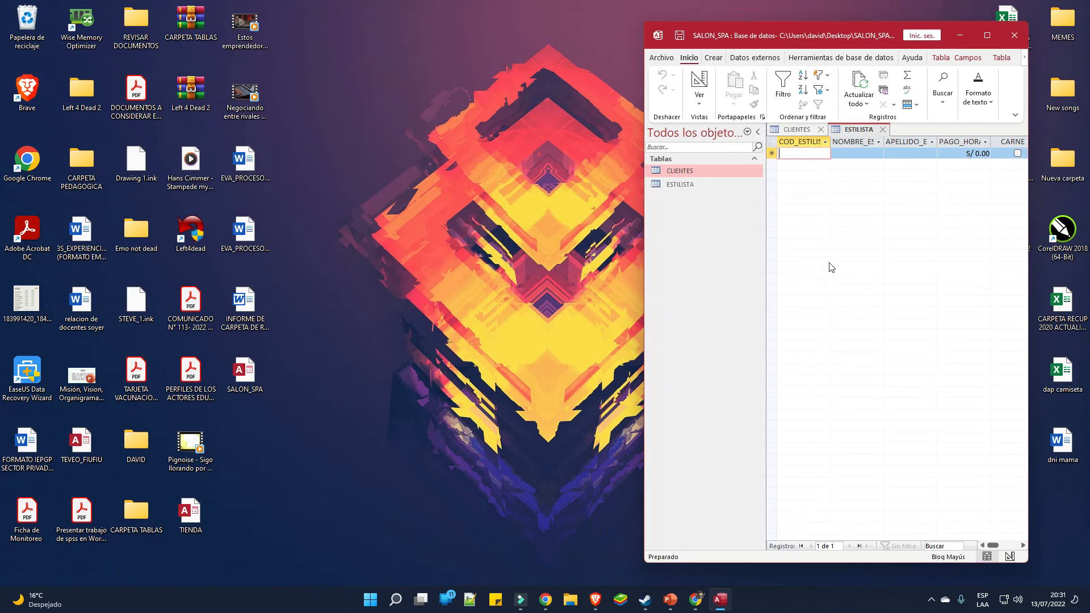
Compare with PowerPoint's stylists table slide, then maximize Access and list the Ver view choices
{"action": "left_click", "coordinate": [671, 600]}
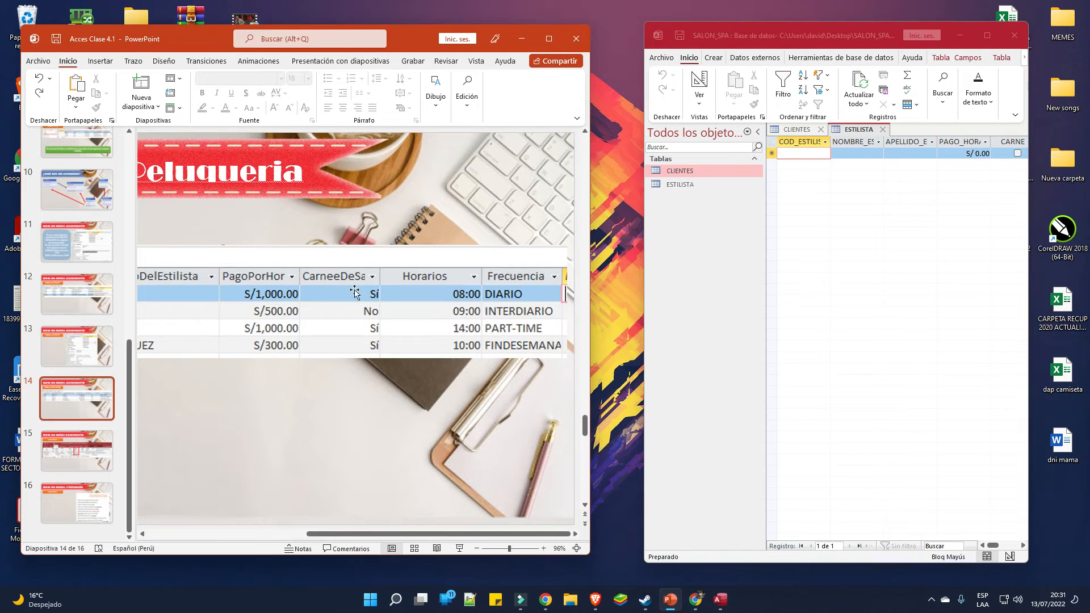
{"action": "left_click", "coordinate": [441, 546]}
{"action": "left_click_drag", "start_coordinate": [438, 534], "coordinate": [296, 533]}
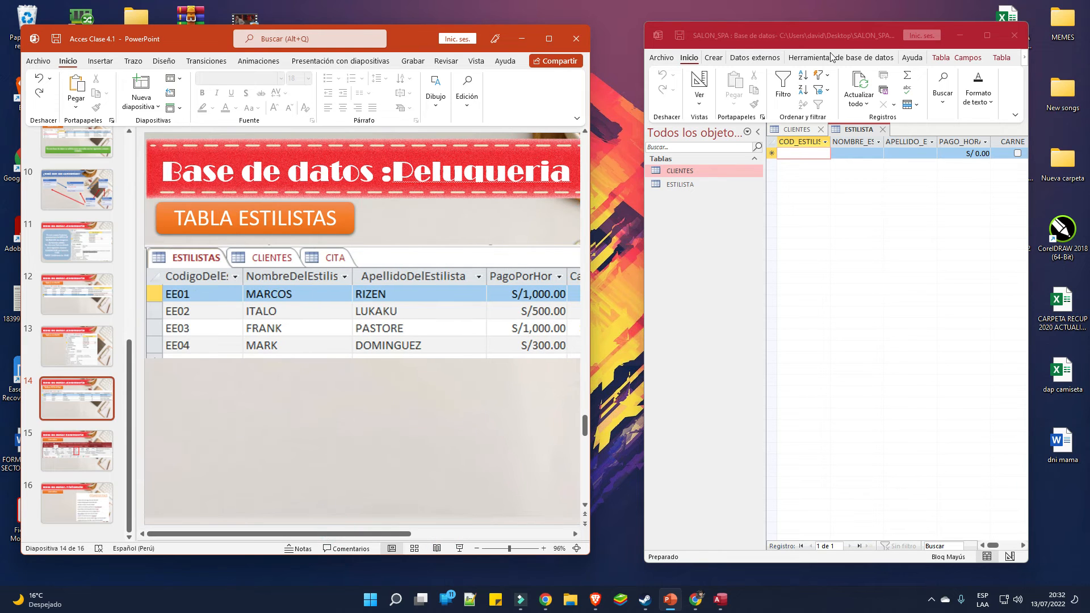
{"action": "left_click", "coordinate": [987, 35]}
{"action": "left_click", "coordinate": [55, 79]}
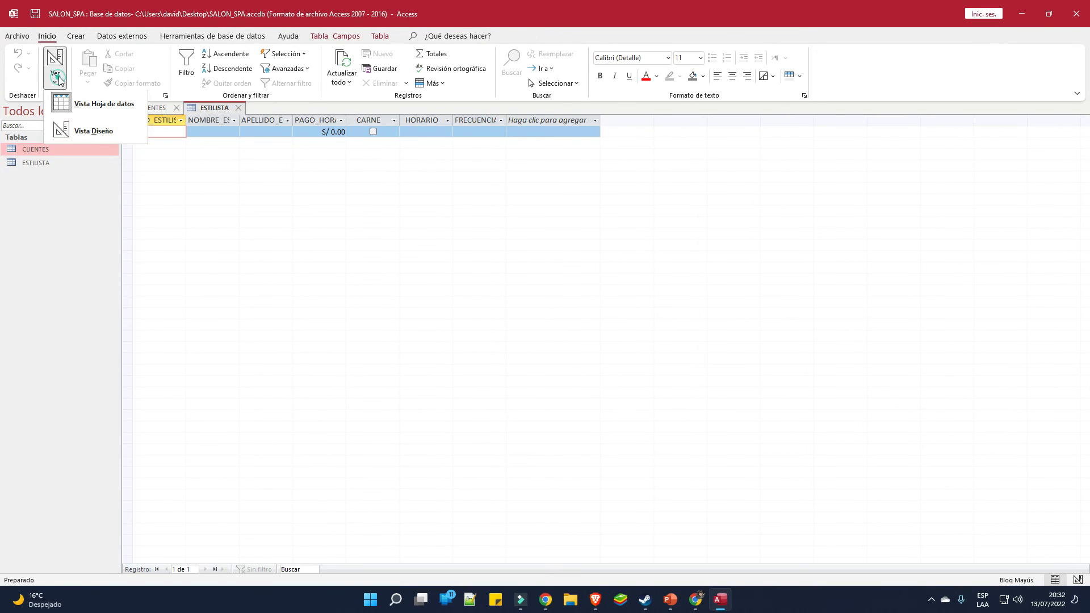
Switch ESTILISTA to Vista Diseño and launch the Lupa magnifier from Start
{"action": "left_click", "coordinate": [79, 132]}
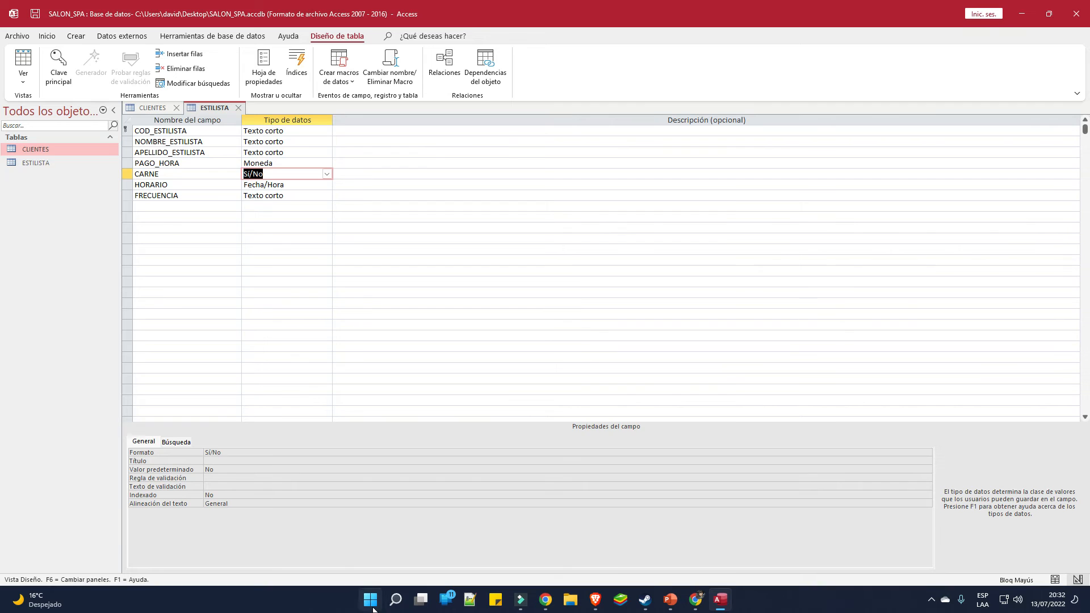
{"action": "left_click", "coordinate": [370, 599]}
{"action": "type", "text": "LU"}
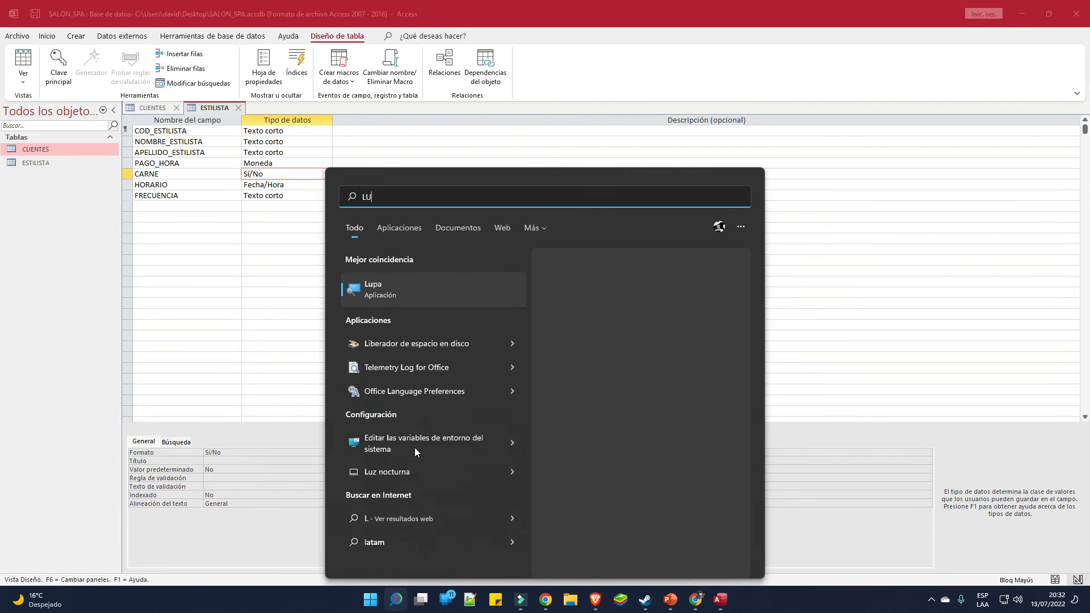
{"action": "left_click", "coordinate": [361, 294]}
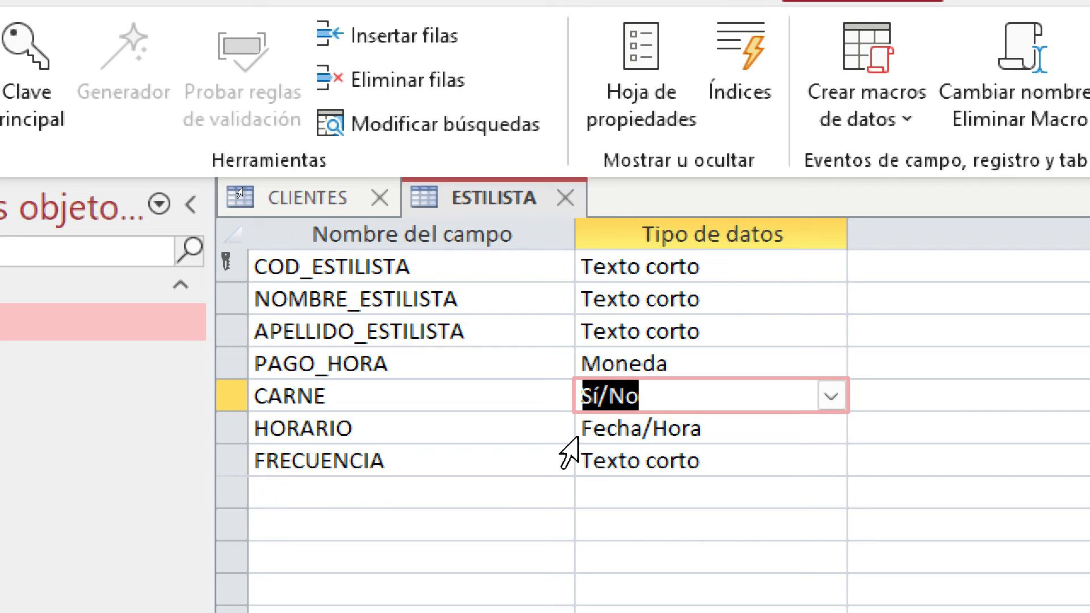
Select the empty data type cell below FRECUENCIA, then close the magnifier
{"action": "left_click", "coordinate": [729, 487]}
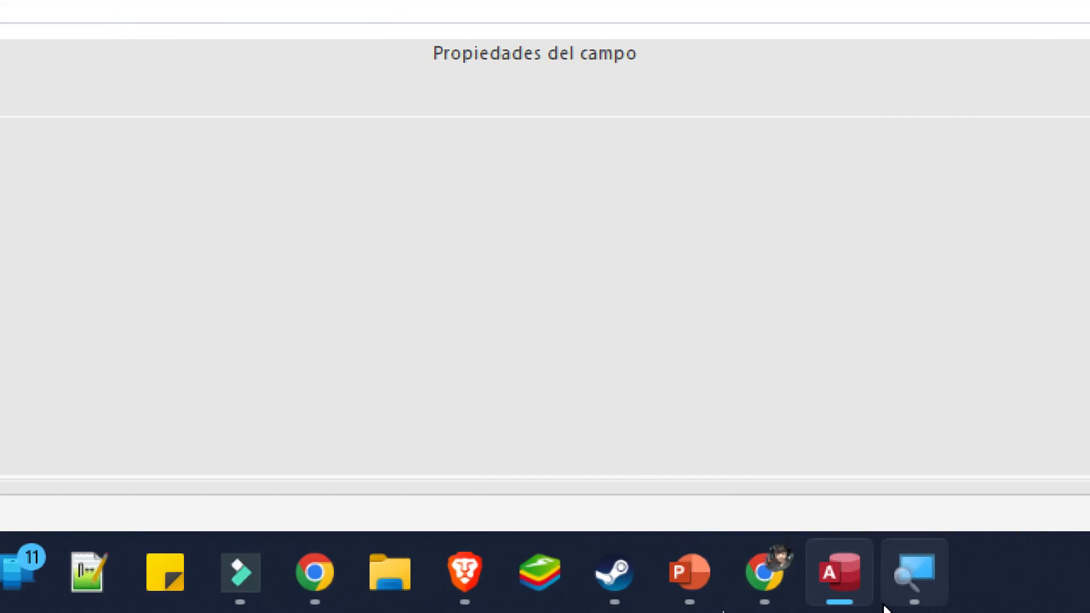
{"action": "right_click", "coordinate": [829, 568]}
{"action": "left_click", "coordinate": [803, 475]}
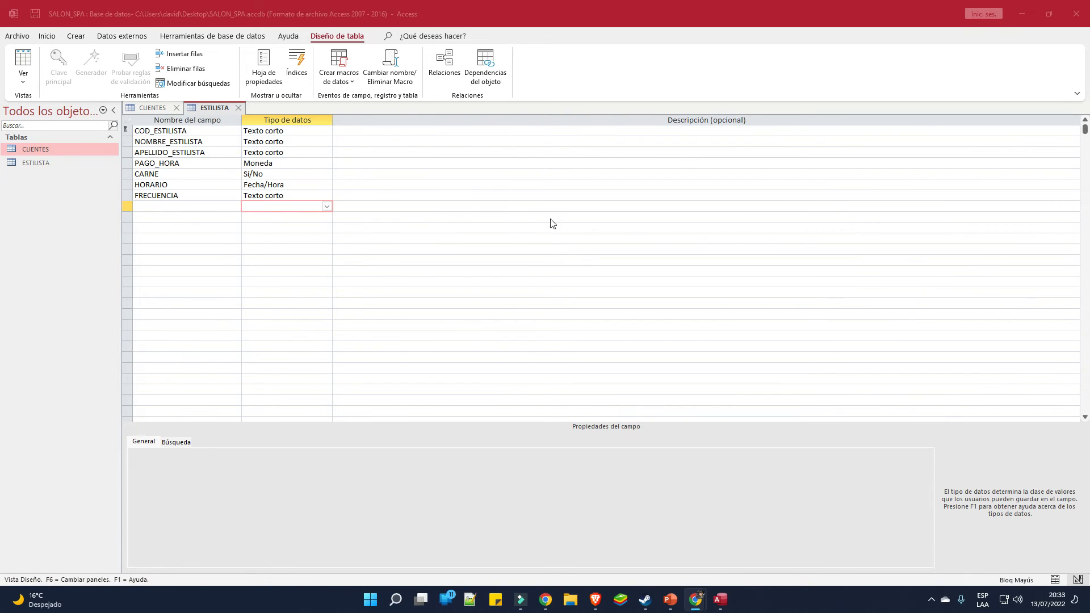
Review the properties of the FRECUENCIA, HORARIO, CARNE and PAGO_HORA fields
{"action": "left_click", "coordinate": [296, 195]}
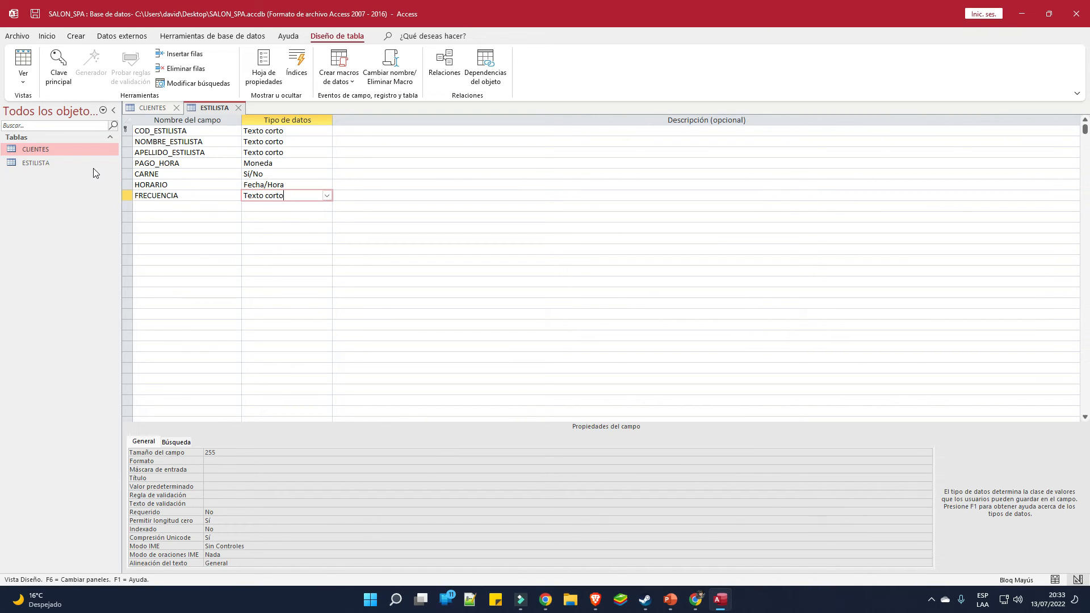
{"action": "left_click", "coordinate": [292, 184]}
{"action": "left_click", "coordinate": [292, 173]}
{"action": "left_click", "coordinate": [294, 164]}
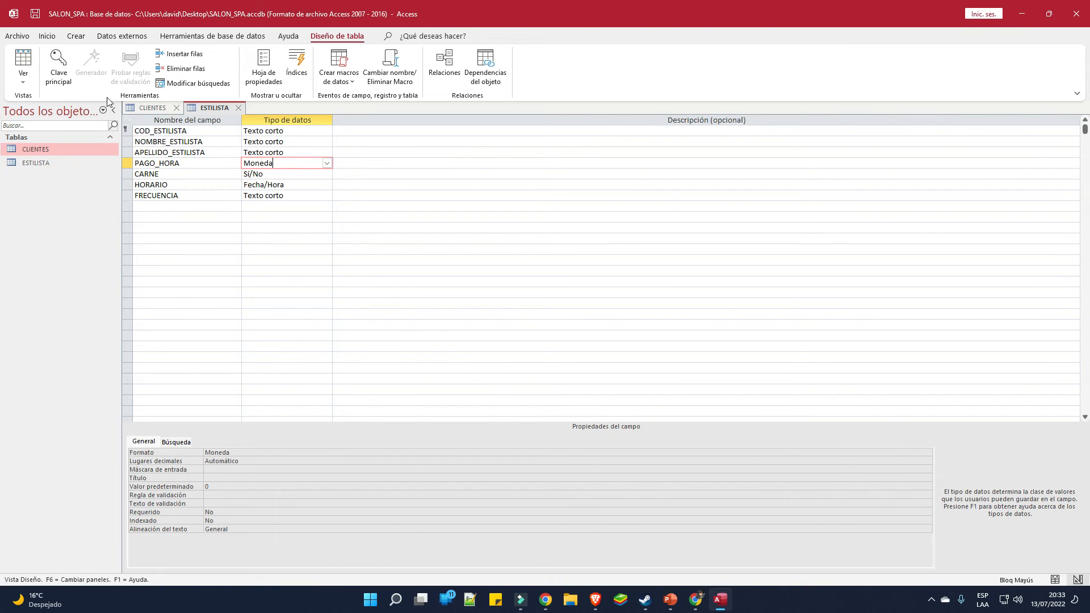
Return ESTILISTA to Vista Hoja de datos and bring the PowerPoint presentation to the front
{"action": "left_click", "coordinate": [17, 83]}
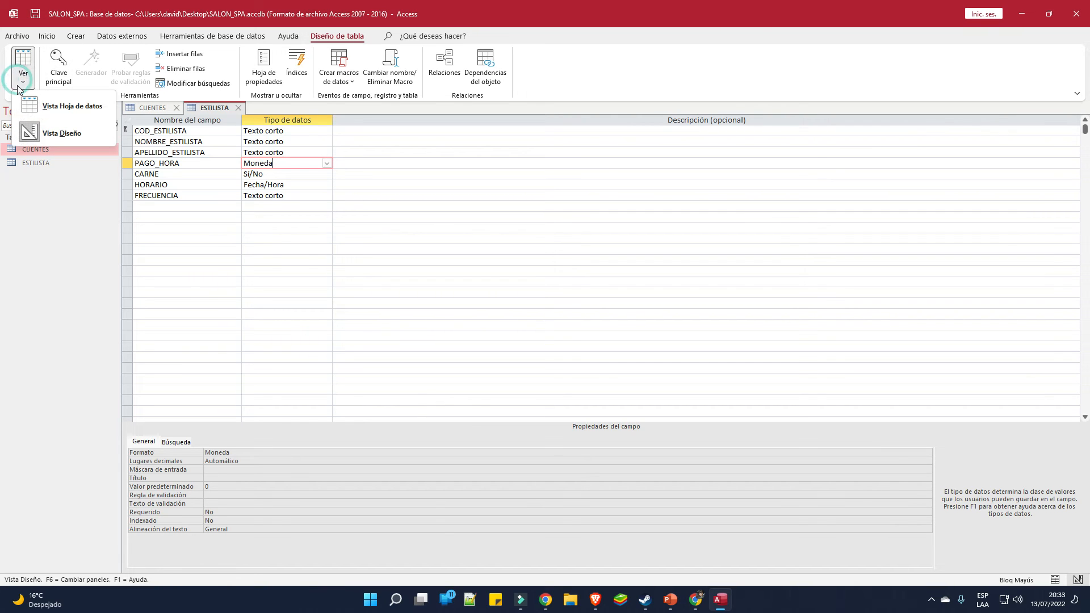
{"action": "left_click", "coordinate": [55, 117]}
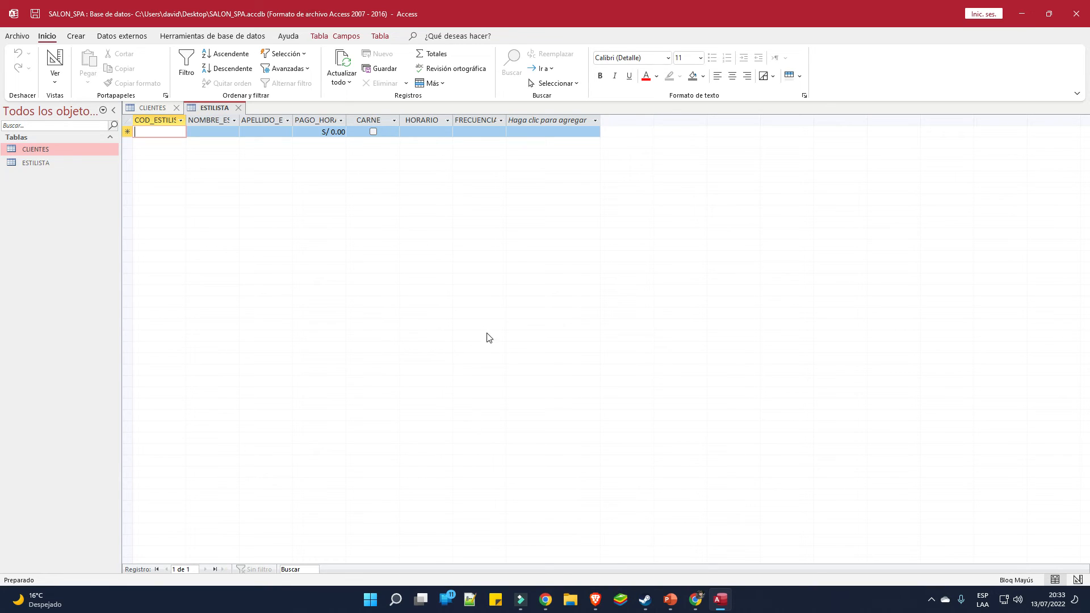
{"action": "left_click", "coordinate": [671, 599]}
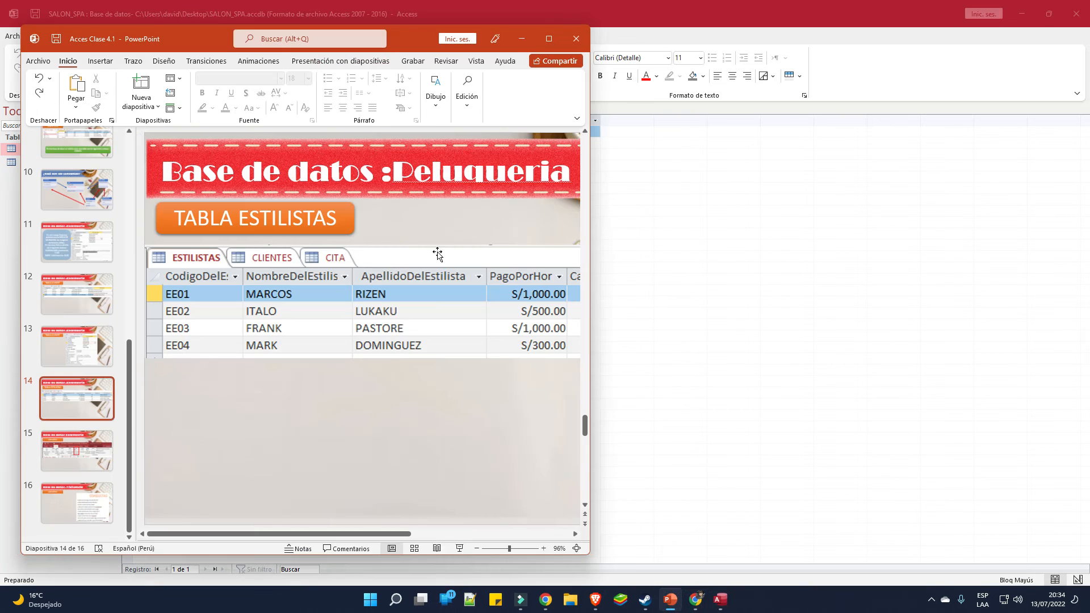
Maximize PowerPoint and browse slides 12, 15, 14 and 13
{"action": "left_click", "coordinate": [548, 38]}
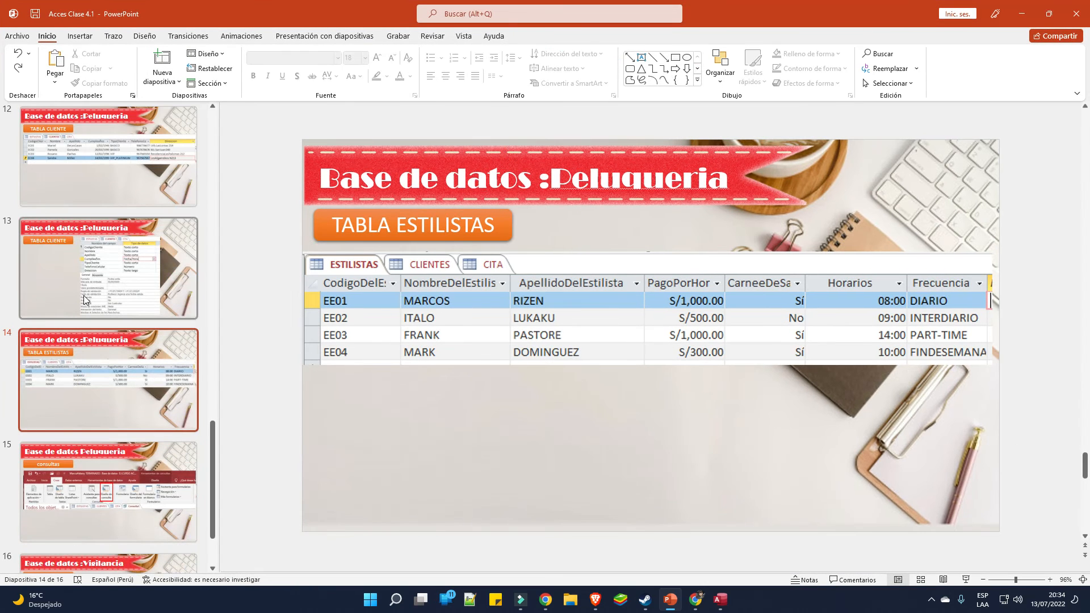
{"action": "scroll", "coordinate": [108, 284], "scroll_direction": "up", "scroll_amount": 1}
{"action": "left_click", "coordinate": [121, 234]}
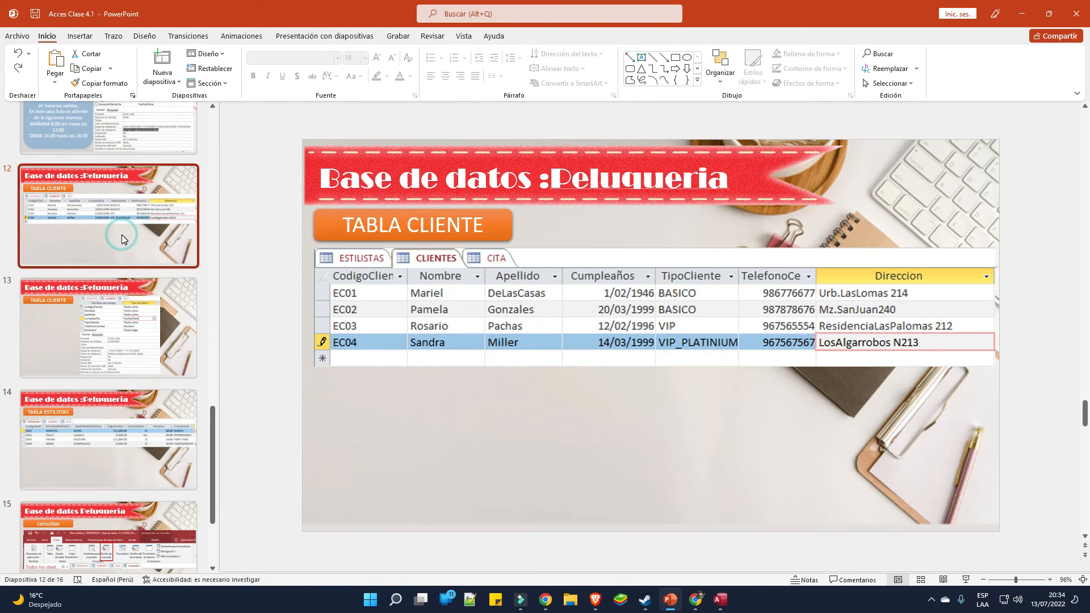
{"action": "scroll", "coordinate": [119, 238], "scroll_direction": "up", "scroll_amount": 3}
{"action": "scroll", "coordinate": [119, 256], "scroll_direction": "down", "scroll_amount": 5}
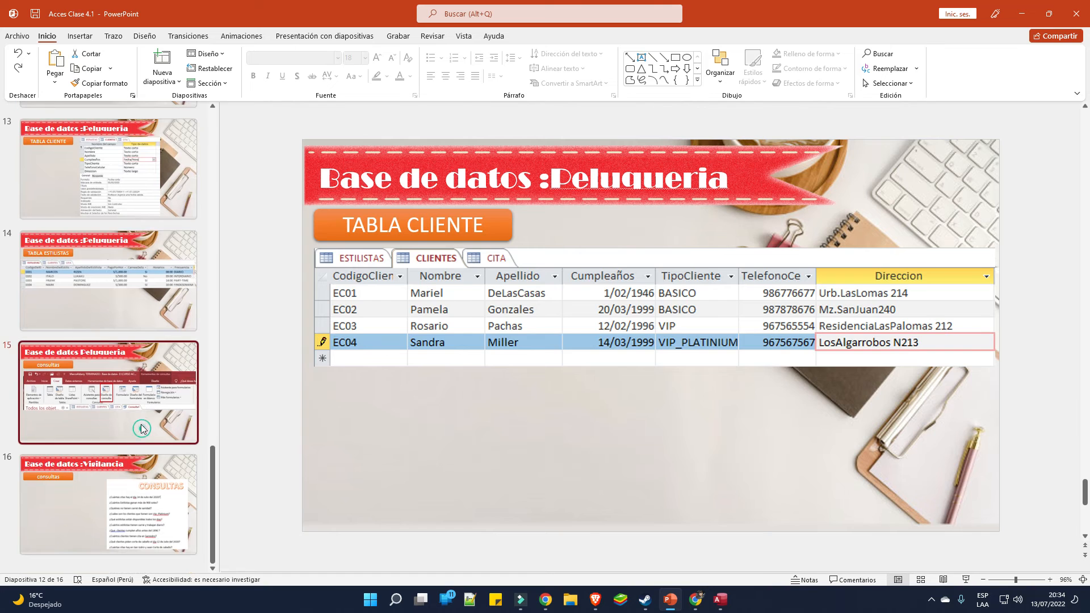
{"action": "left_click", "coordinate": [142, 428]}
{"action": "left_click", "coordinate": [148, 257]}
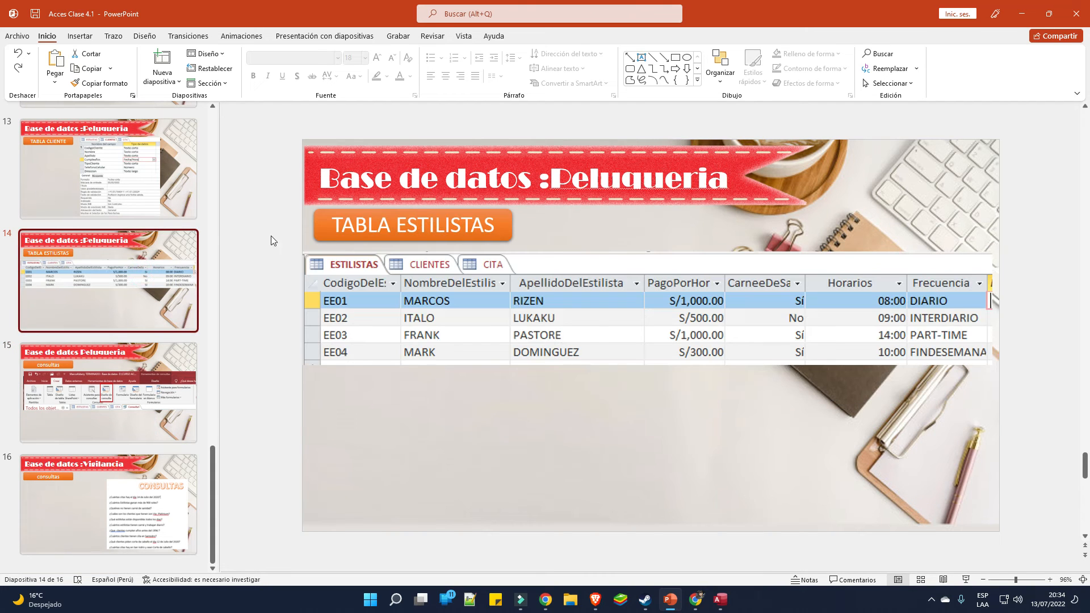
{"action": "left_click", "coordinate": [107, 168]}
Browse slides 12, 11, 10, 13 and 14, ending on slide 9 with the appointments table
{"action": "scroll", "coordinate": [114, 199], "scroll_direction": "up", "scroll_amount": 3}
{"action": "left_click", "coordinate": [136, 230]}
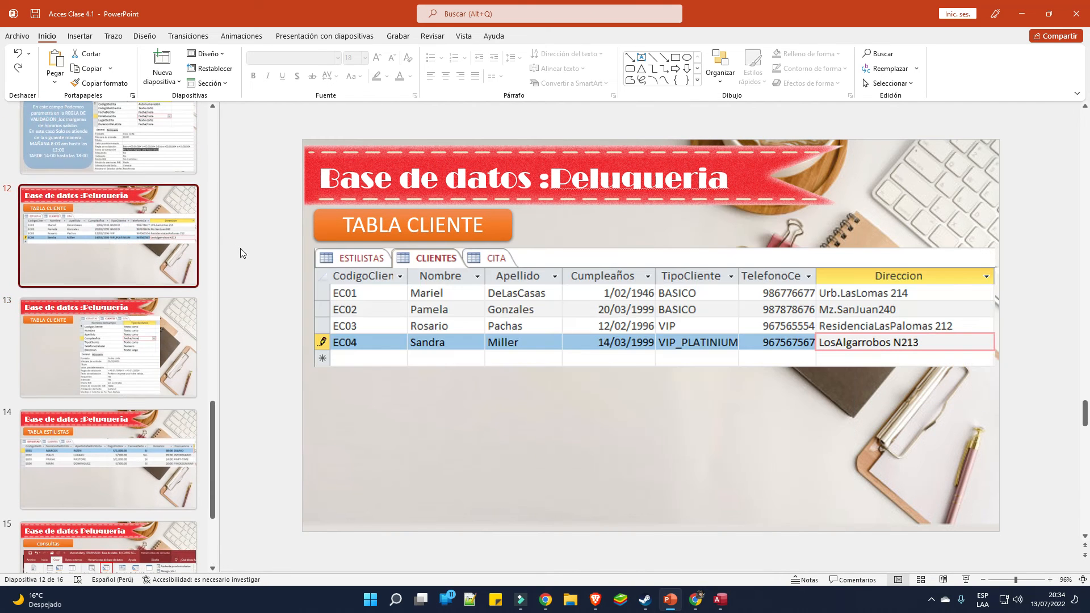
{"action": "left_click", "coordinate": [142, 172]}
{"action": "scroll", "coordinate": [113, 170], "scroll_direction": "up", "scroll_amount": 2}
{"action": "left_click", "coordinate": [109, 158]}
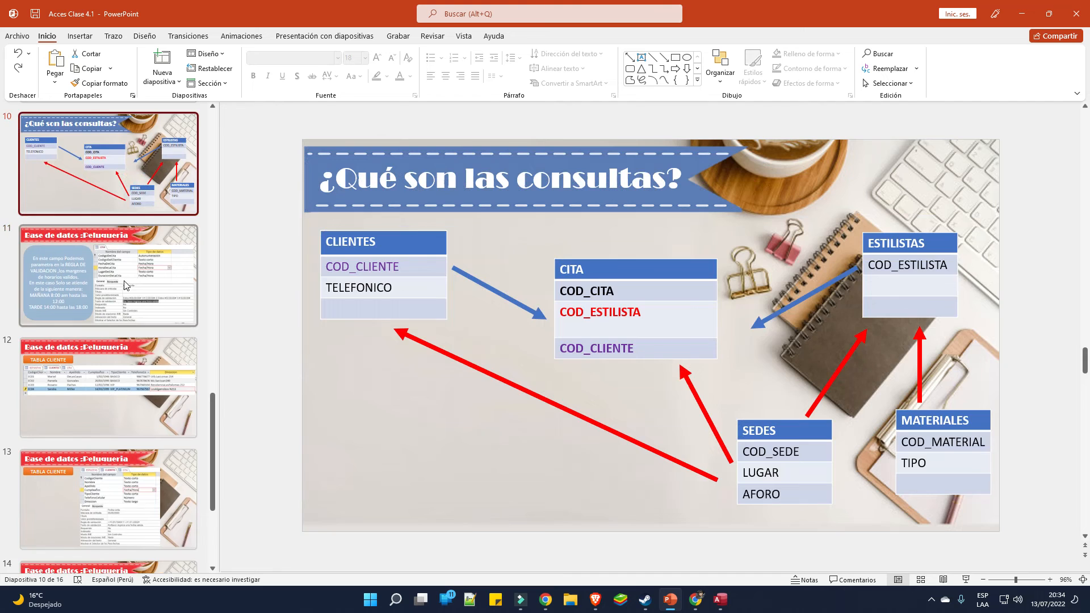
{"action": "scroll", "coordinate": [119, 284], "scroll_direction": "down", "scroll_amount": 1}
{"action": "left_click", "coordinate": [123, 305]}
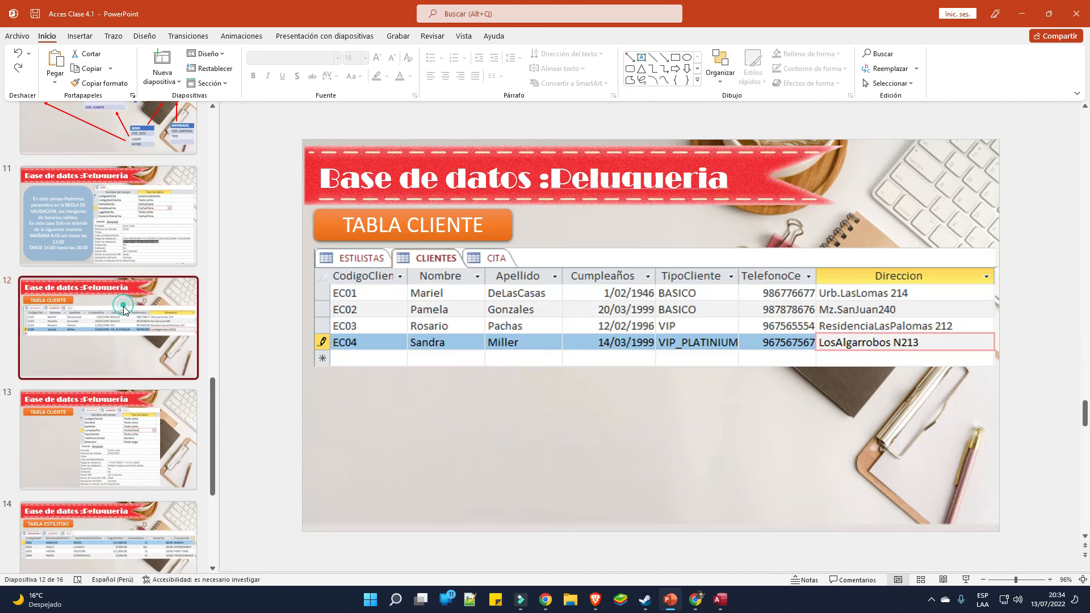
{"action": "left_click", "coordinate": [157, 420]}
{"action": "scroll", "coordinate": [142, 414], "scroll_direction": "down", "scroll_amount": 3}
{"action": "left_click", "coordinate": [122, 405]}
{"action": "scroll", "coordinate": [121, 404], "scroll_direction": "down", "scroll_amount": 2}
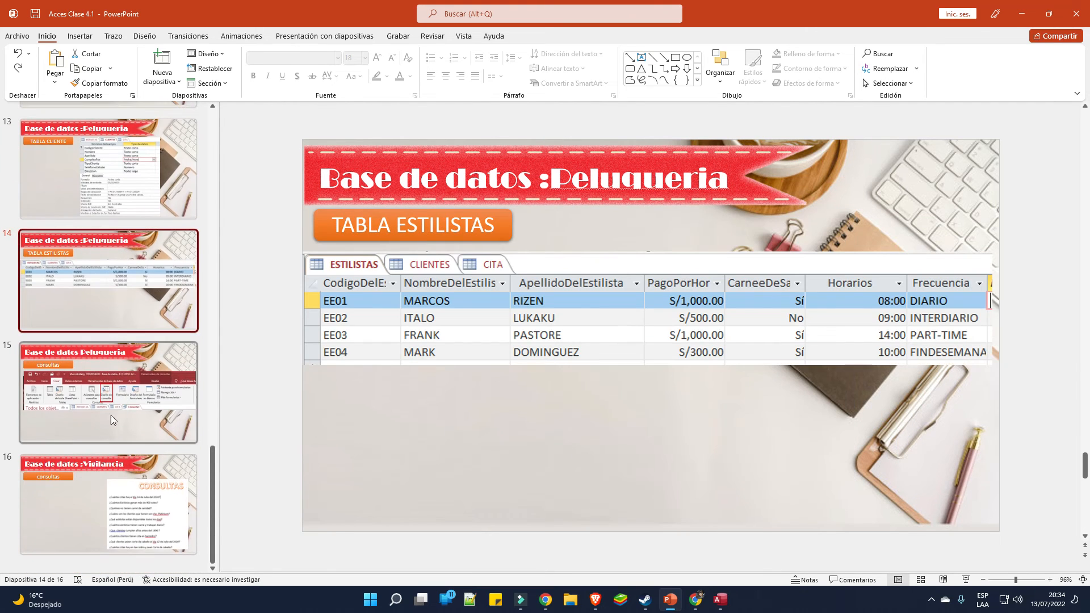
{"action": "scroll", "coordinate": [73, 370], "scroll_direction": "up", "scroll_amount": 5}
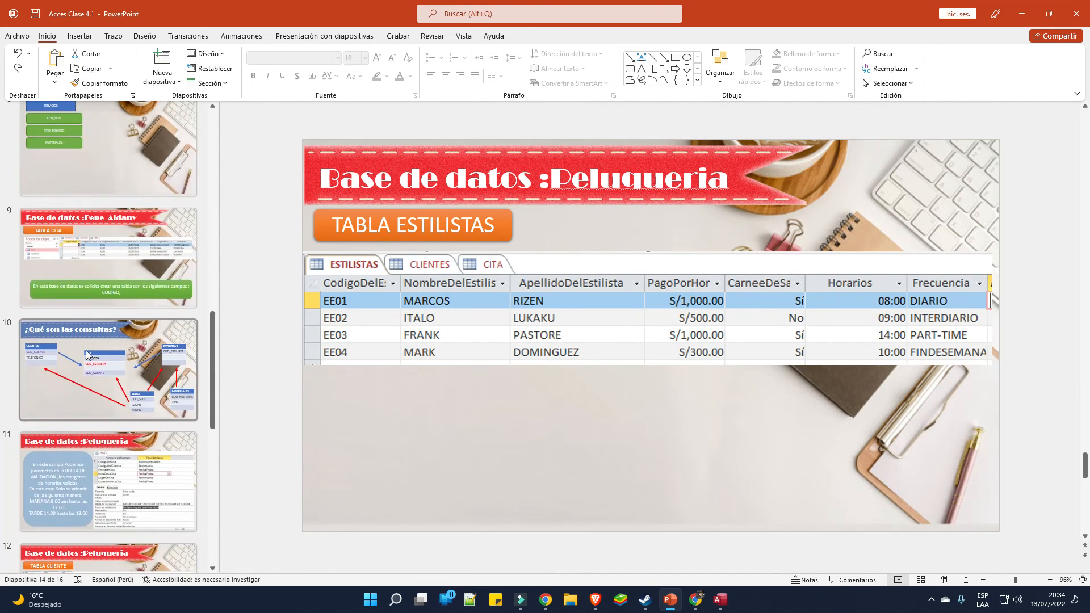
{"action": "left_click", "coordinate": [116, 231]}
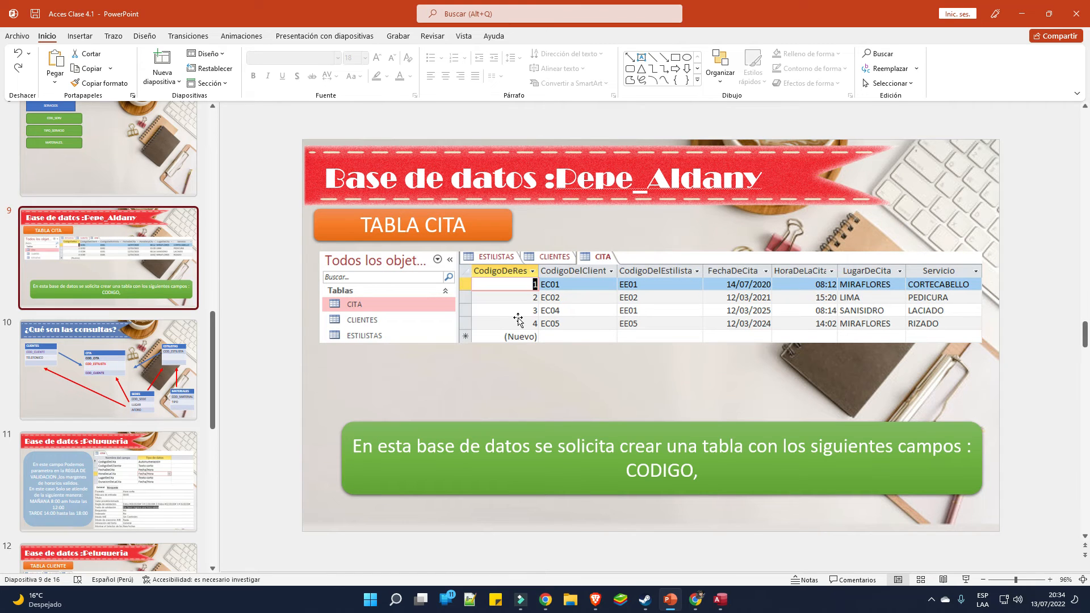
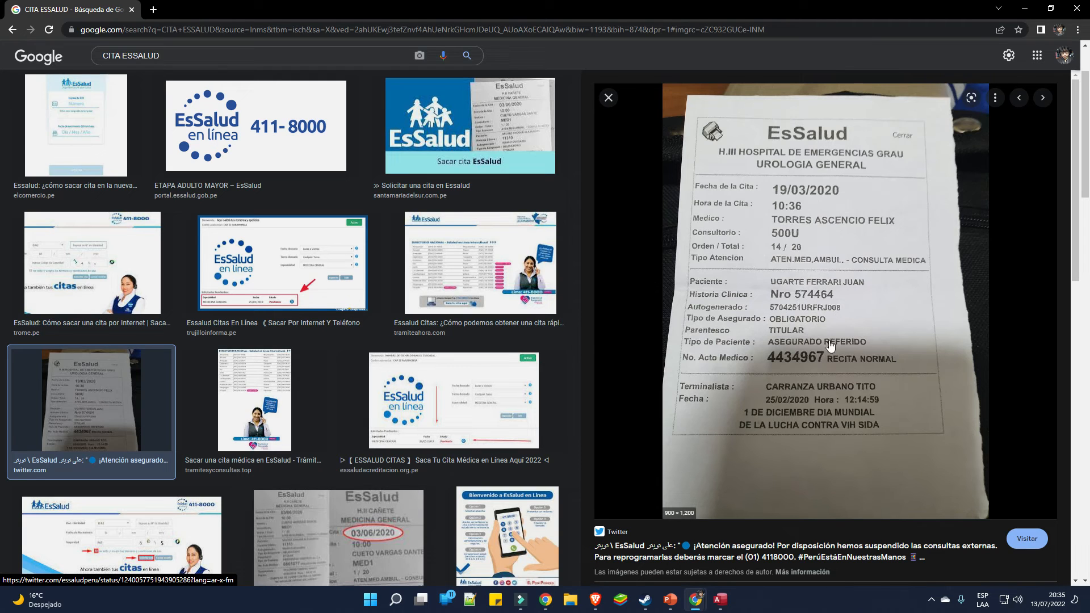
Minimize Access and Chrome to bring PowerPoint slide 9, TABLA CITA, into view
{"action": "left_click", "coordinate": [721, 600]}
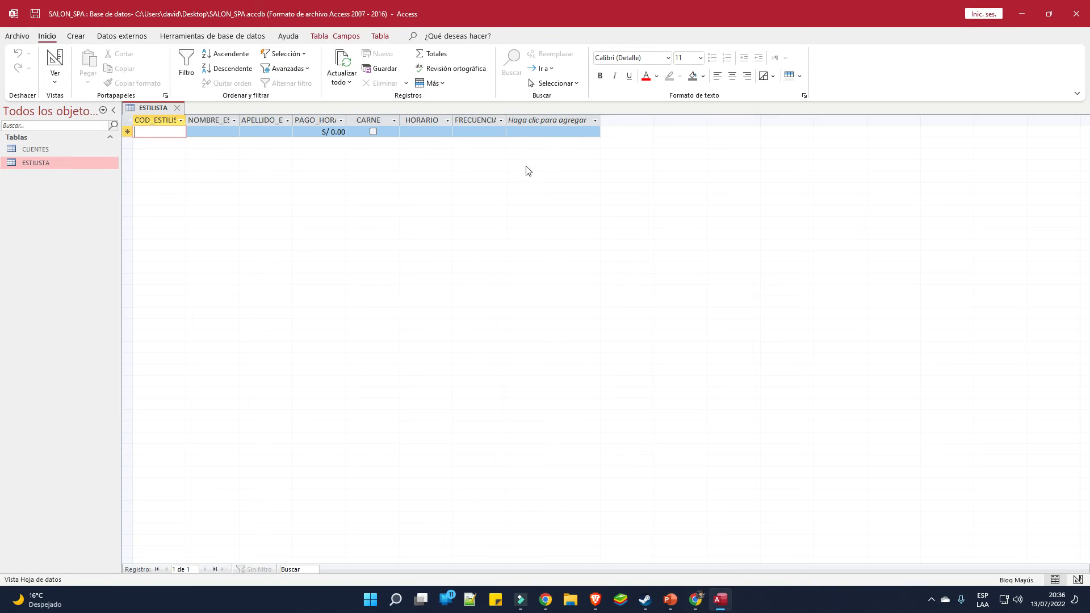
{"action": "left_click", "coordinate": [1017, 12]}
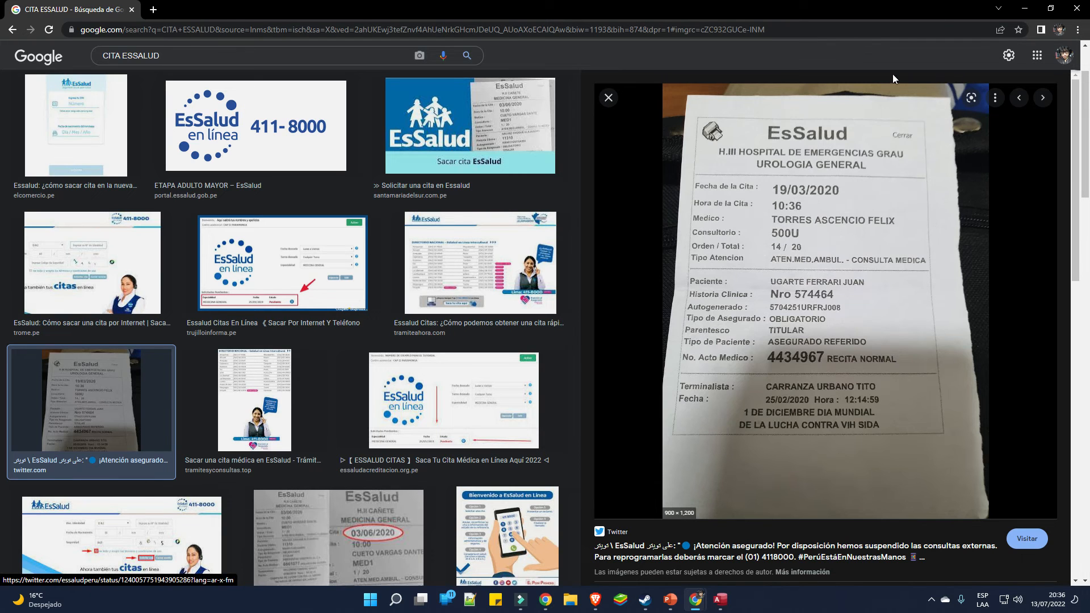
{"action": "left_click", "coordinate": [1024, 10]}
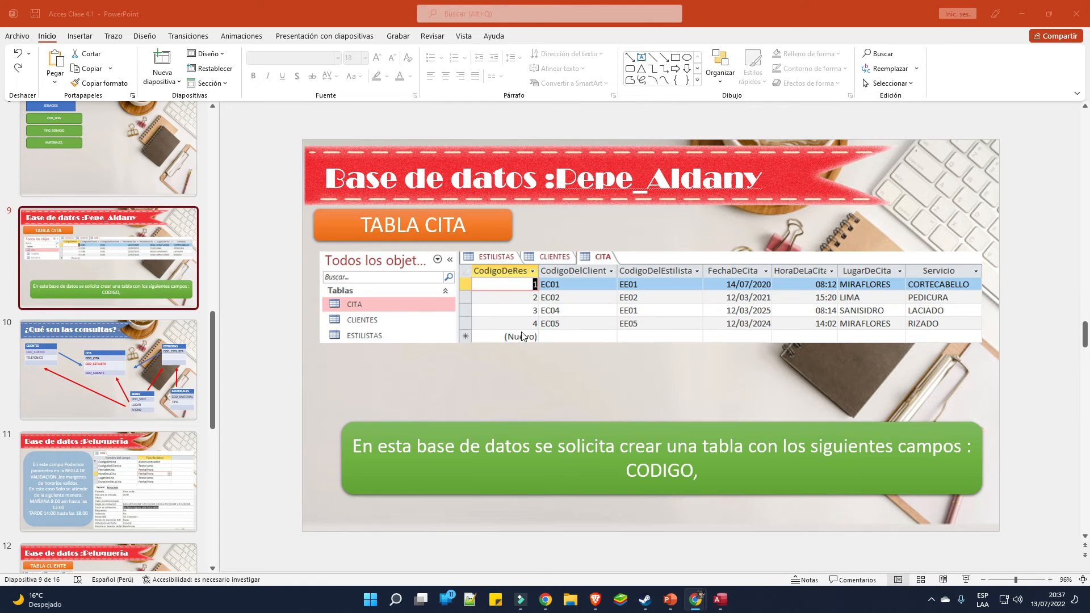
Create a new blank table in Design view and save it as CITA
{"action": "left_click", "coordinate": [720, 607]}
{"action": "left_click", "coordinate": [1037, 9]}
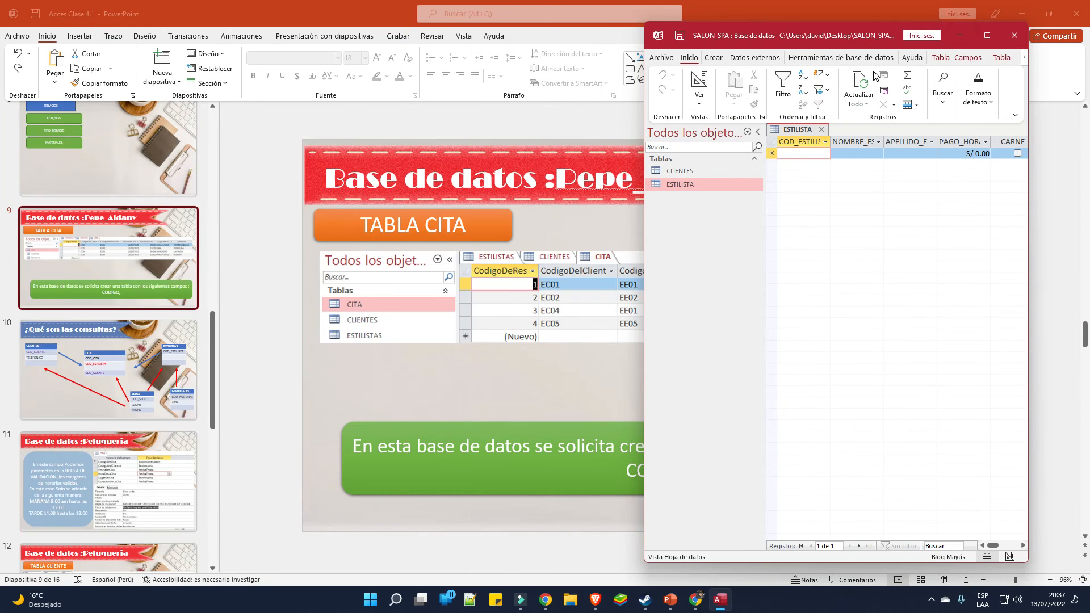
{"action": "left_click", "coordinate": [987, 36]}
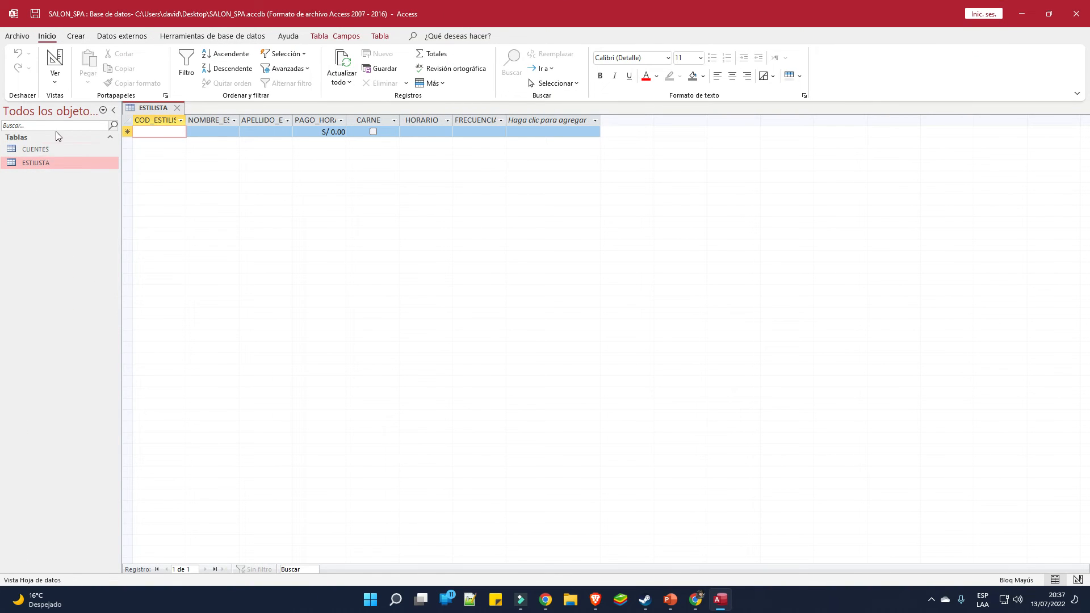
{"action": "left_click", "coordinate": [76, 36]}
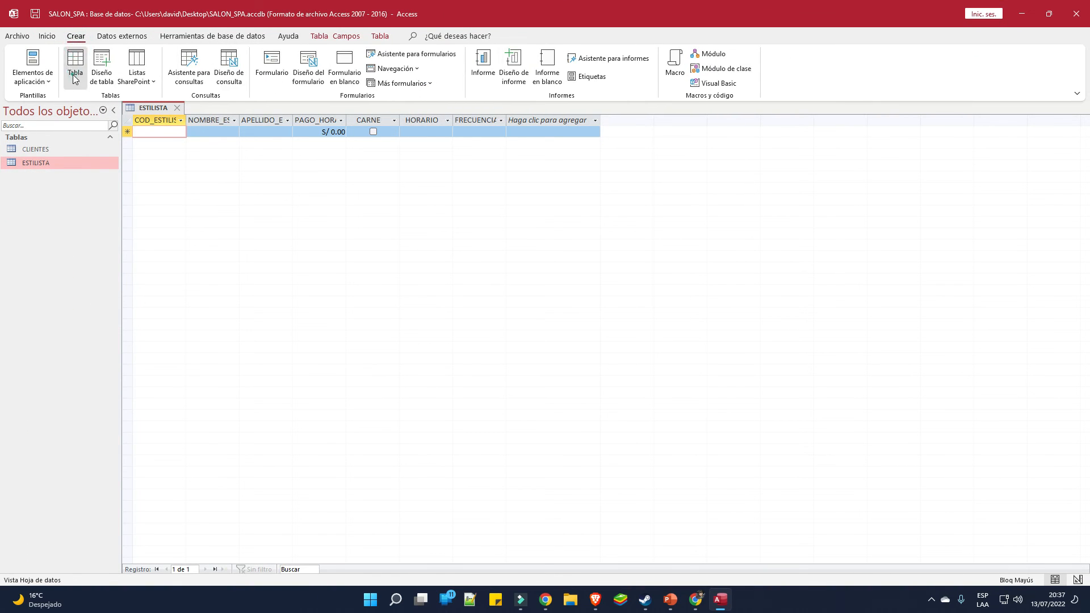
{"action": "left_click", "coordinate": [70, 62]}
{"action": "left_click", "coordinate": [1048, 13]}
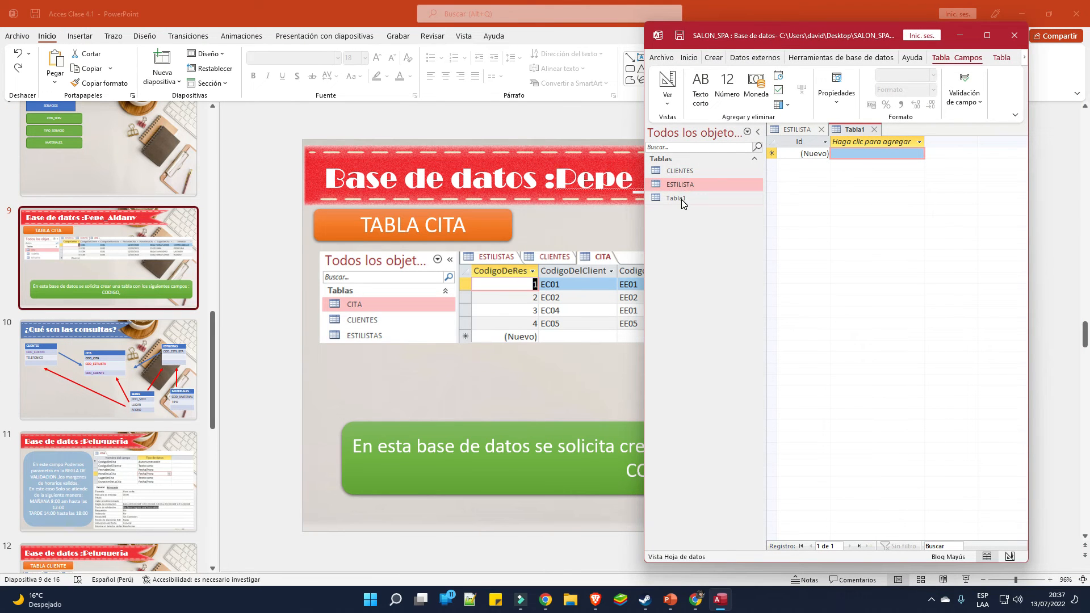
{"action": "left_click", "coordinate": [669, 101]}
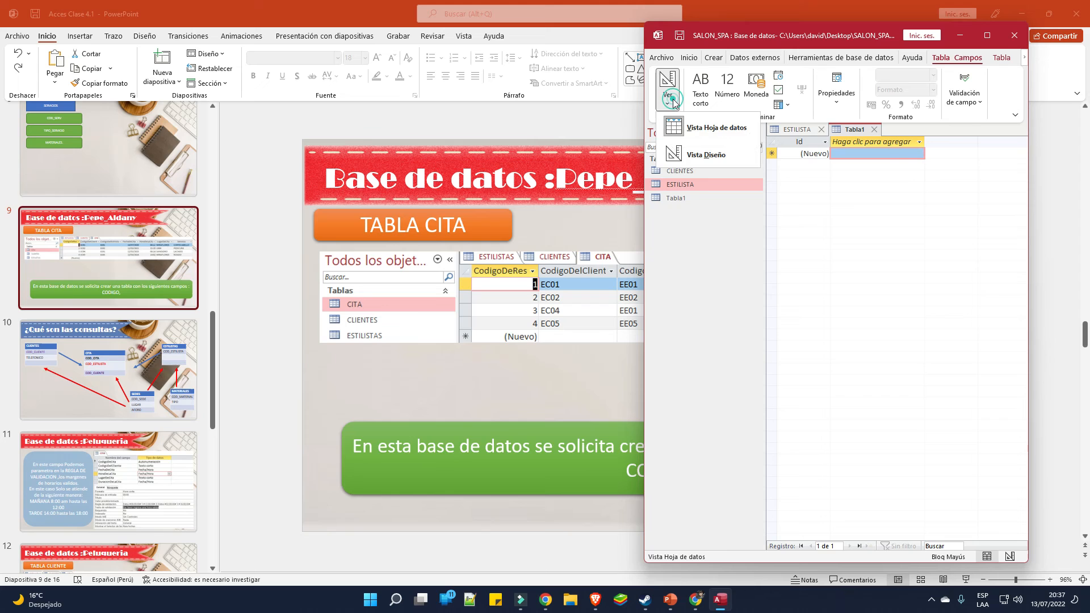
{"action": "left_click", "coordinate": [707, 155]}
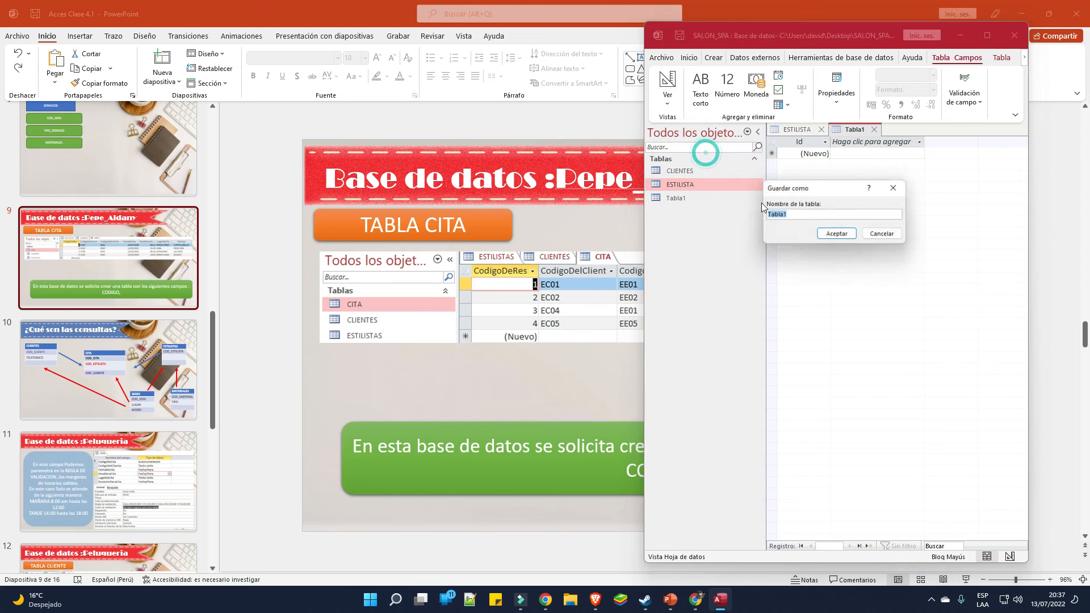
{"action": "type", "text": "CITA"}
{"action": "left_click", "coordinate": [831, 229]}
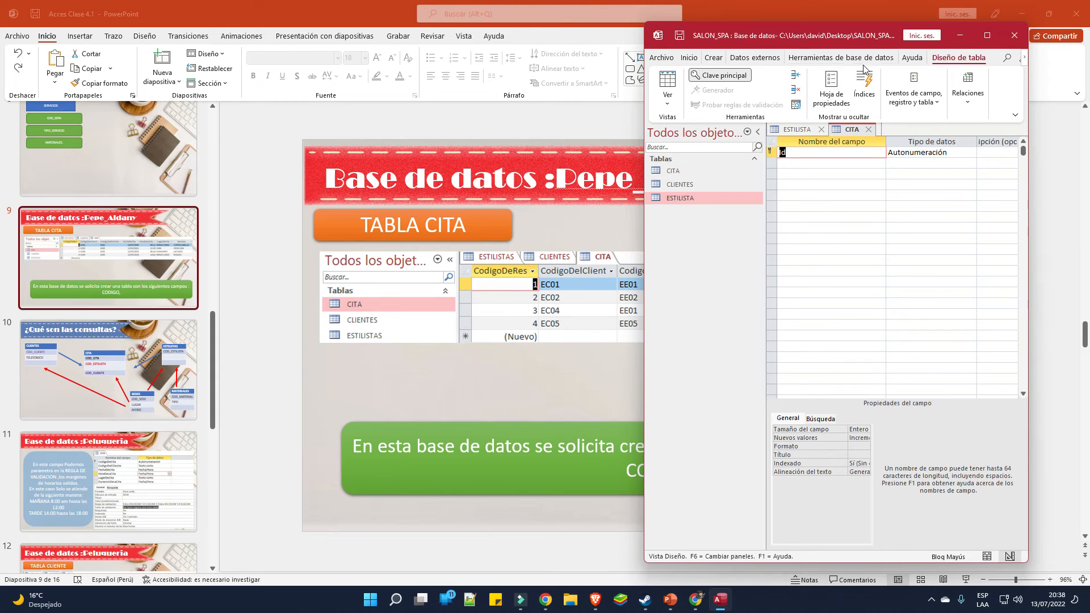
Enter the first field names COD_CITA, COD_CLI and COD_ESTILISTA
{"action": "left_click_drag", "start_coordinate": [870, 38], "coordinate": [930, 52]}
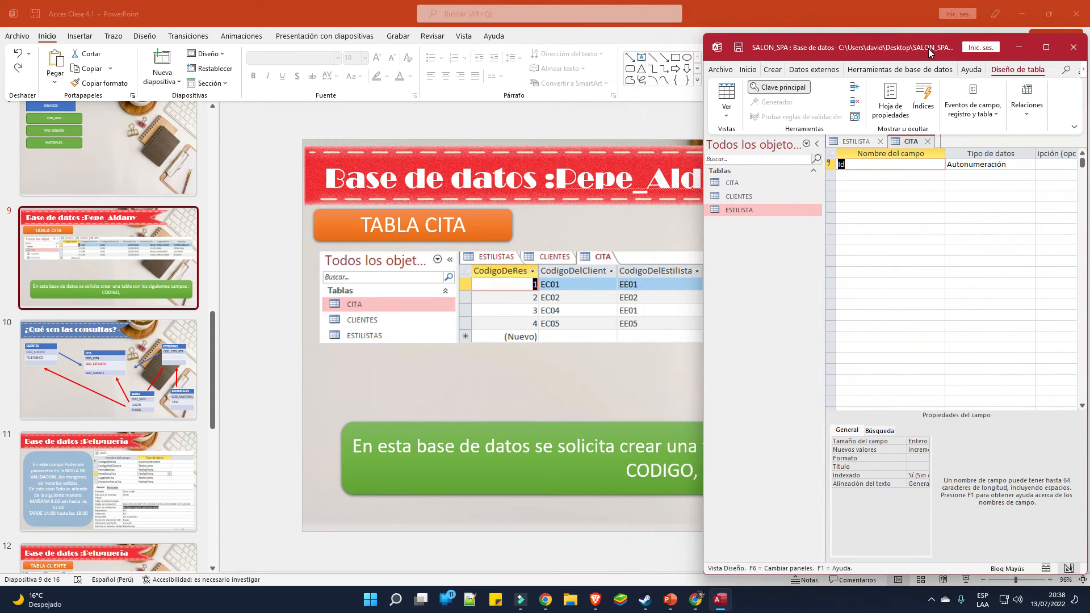
{"action": "type", "text": "CODIG"}
{"action": "key", "text": "BackSpace"}
{"action": "key", "text": "BackSpace"}
{"action": "key", "text": "BackSpace"}
{"action": "type", "text": "_CITA"}
{"action": "left_click", "coordinate": [876, 173]}
{"action": "type", "text": "COD"}
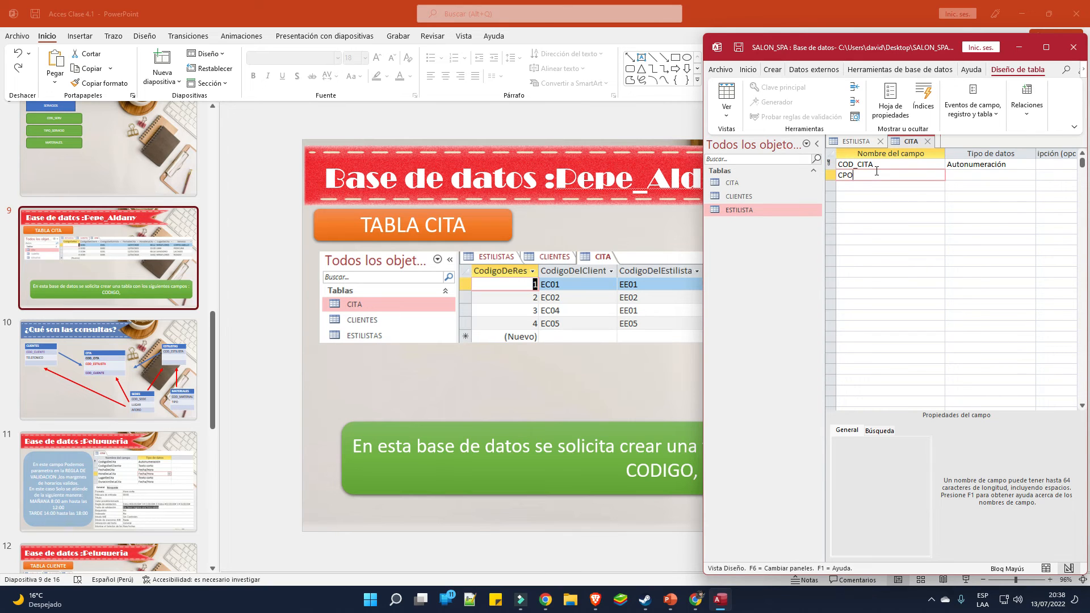
{"action": "type", "text": "_CLI"}
{"action": "key", "text": "Down"}
{"action": "type", "text": "CO"}
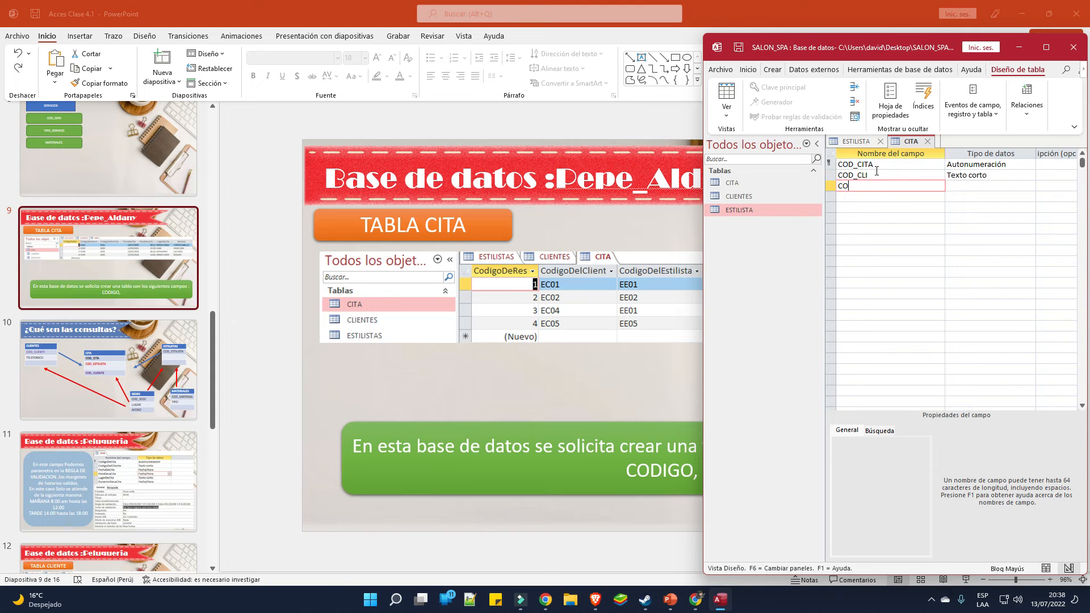
{"action": "type", "text": "D_ESTILIS"}
{"action": "key", "text": "BackSpace"}
{"action": "type", "text": "ISTA"}
{"action": "key", "text": "Down"}
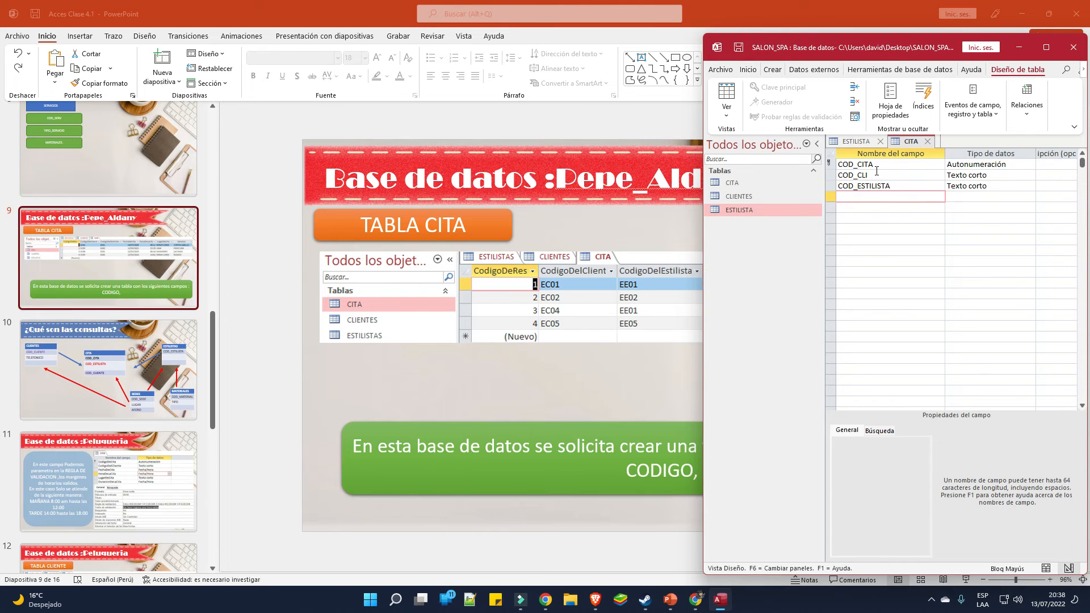
Add the remaining fields FECHA, HORA, LUGAR and SERVICIO, checking the slide for names
{"action": "left_click", "coordinate": [386, 6]}
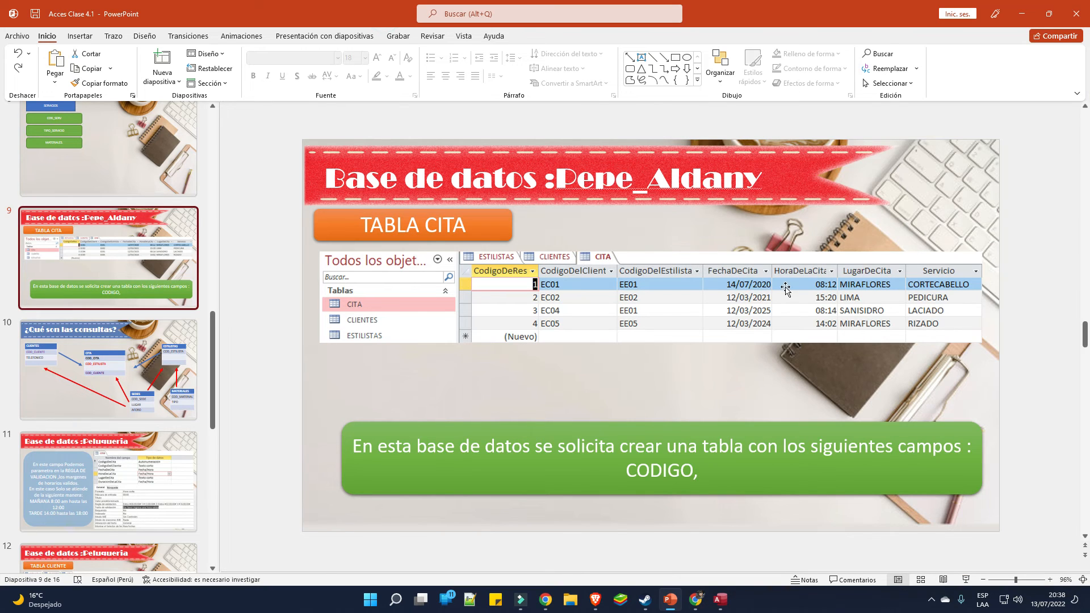
{"action": "left_click", "coordinate": [730, 594]}
{"action": "type", "text": "FECHA"}
{"action": "key", "text": "Down"}
{"action": "type", "text": "HORA"}
{"action": "key", "text": "Down"}
{"action": "type", "text": "LUGAR"}
{"action": "key", "text": "Down"}
{"action": "type", "text": "SERVICIO"}
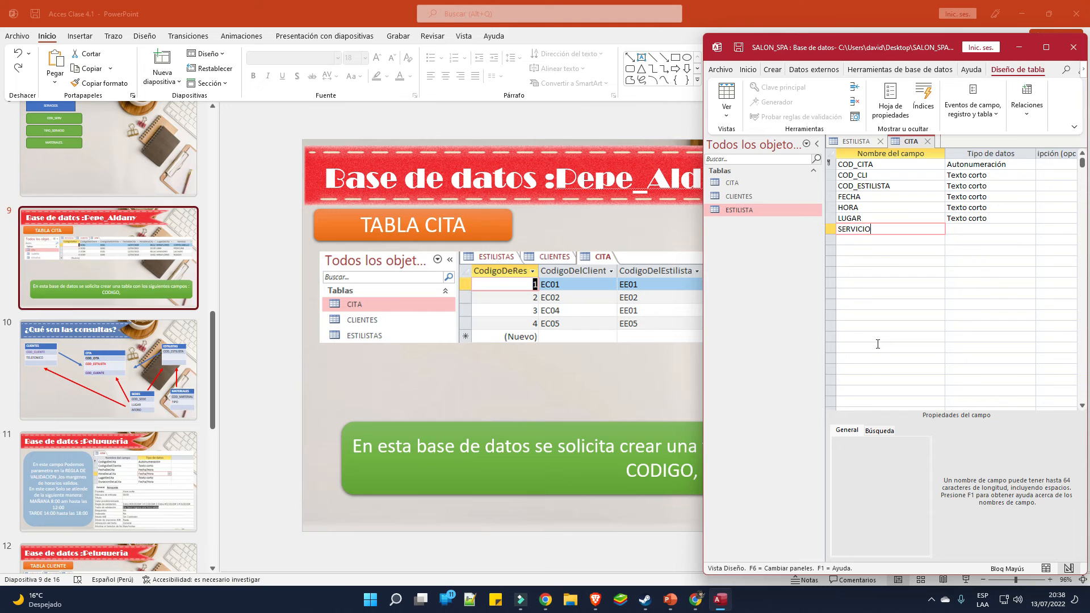
{"action": "left_click", "coordinate": [1049, 48]}
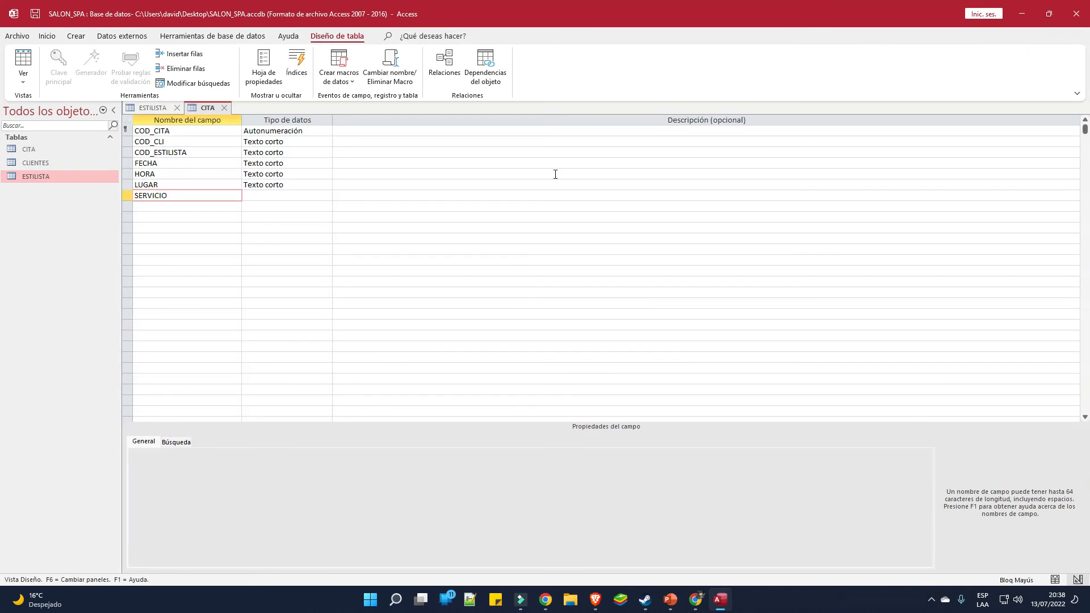
Launch the Windows Magnifier by searching 'LU' from the Start menu
{"action": "left_click", "coordinate": [370, 605]}
{"action": "type", "text": "LU"}
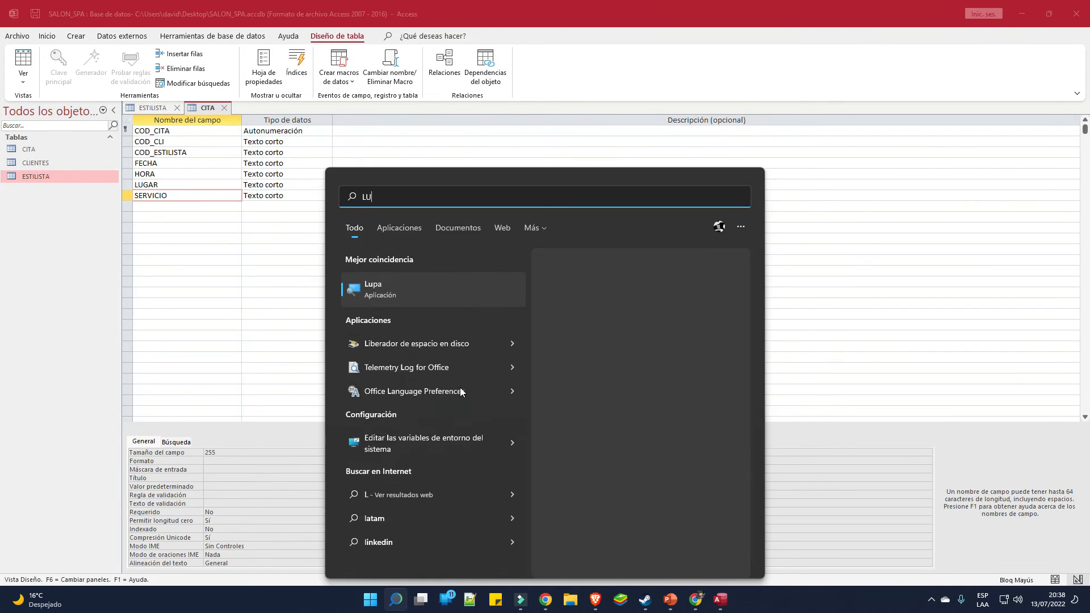
{"action": "left_click", "coordinate": [434, 287]}
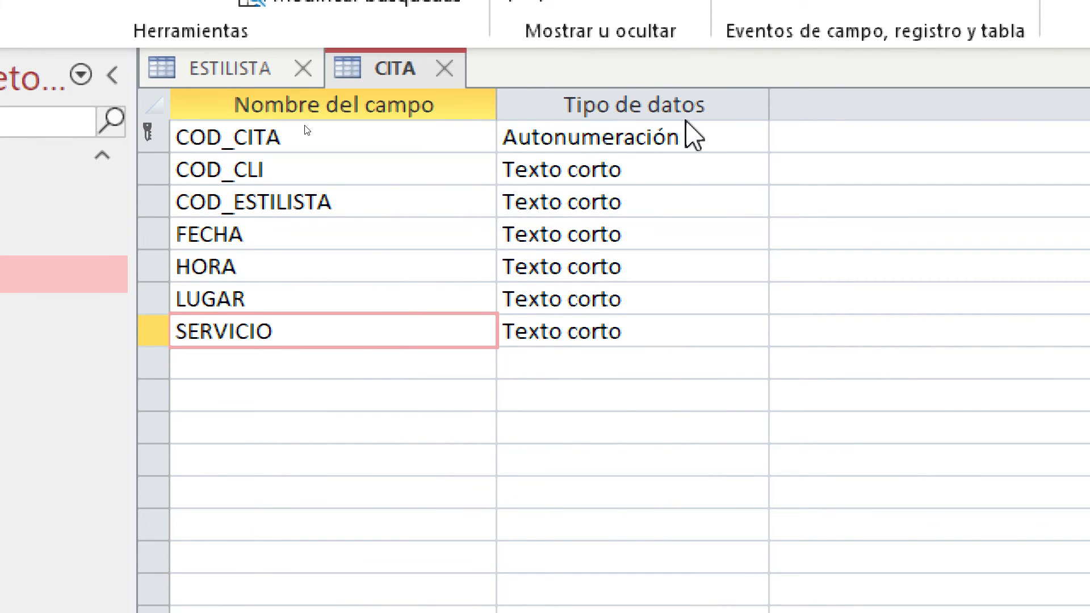
Set COD_CITA to Texto corto and FECHA and HORA to Fecha/Hora data types
{"action": "left_click", "coordinate": [642, 131]}
{"action": "left_click", "coordinate": [752, 137]}
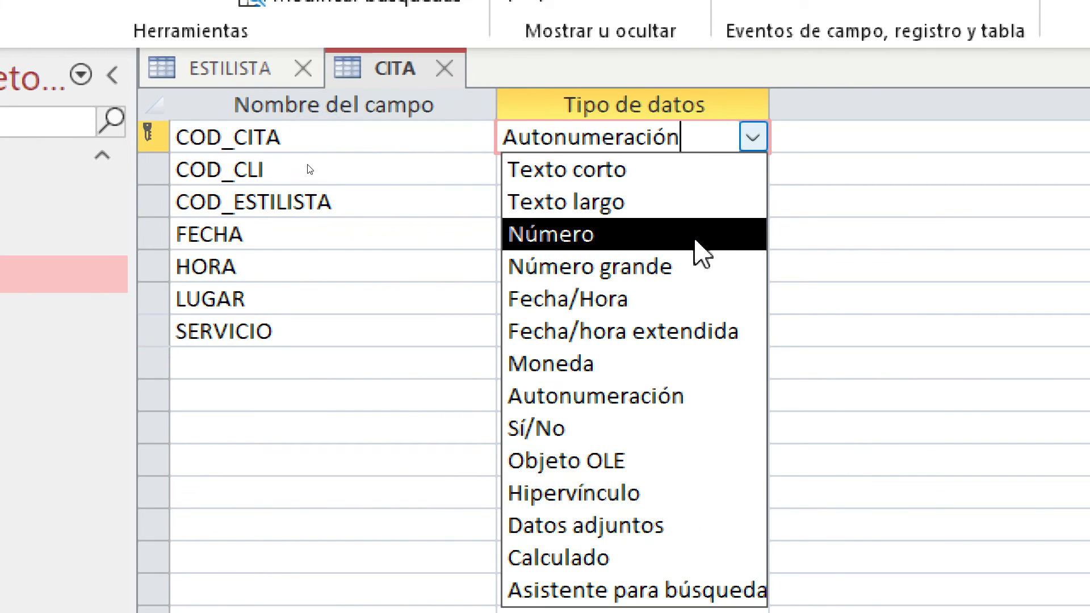
{"action": "left_click", "coordinate": [713, 180]}
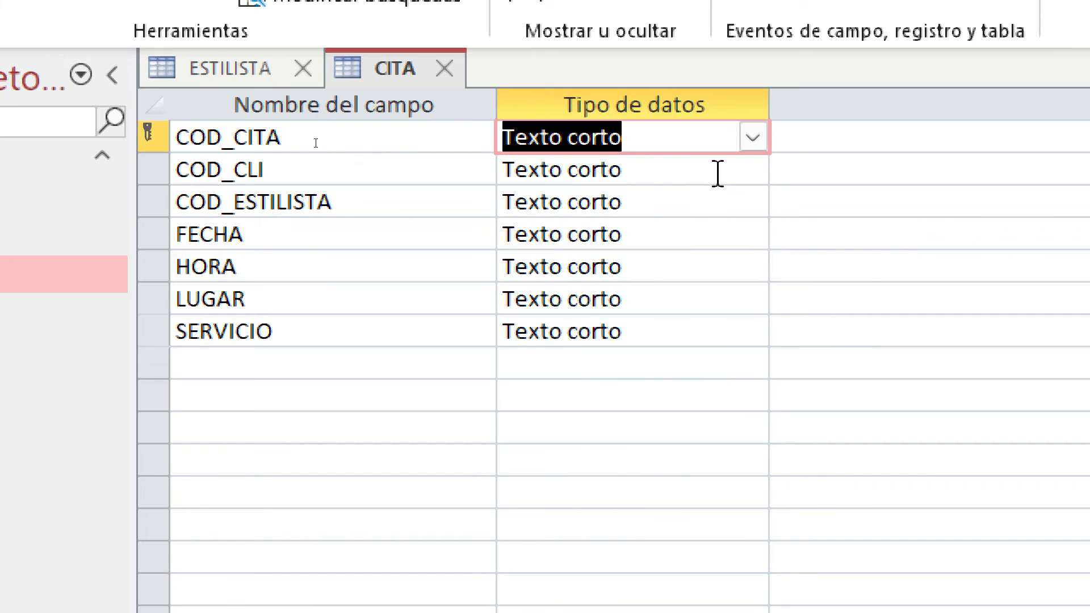
{"action": "left_click", "coordinate": [724, 196]}
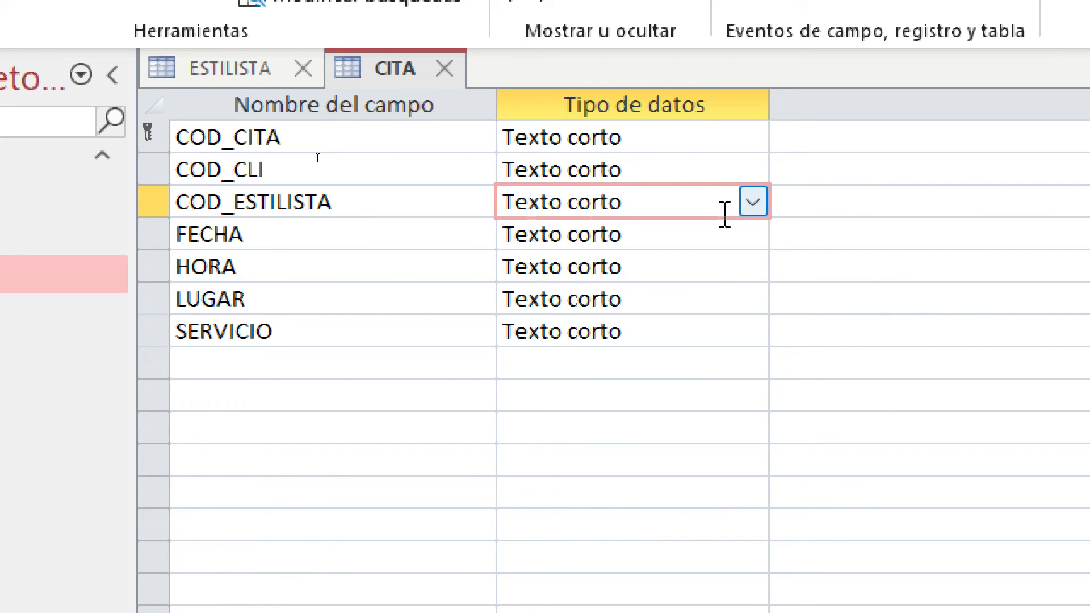
{"action": "left_click", "coordinate": [723, 223]}
{"action": "left_click", "coordinate": [751, 235]}
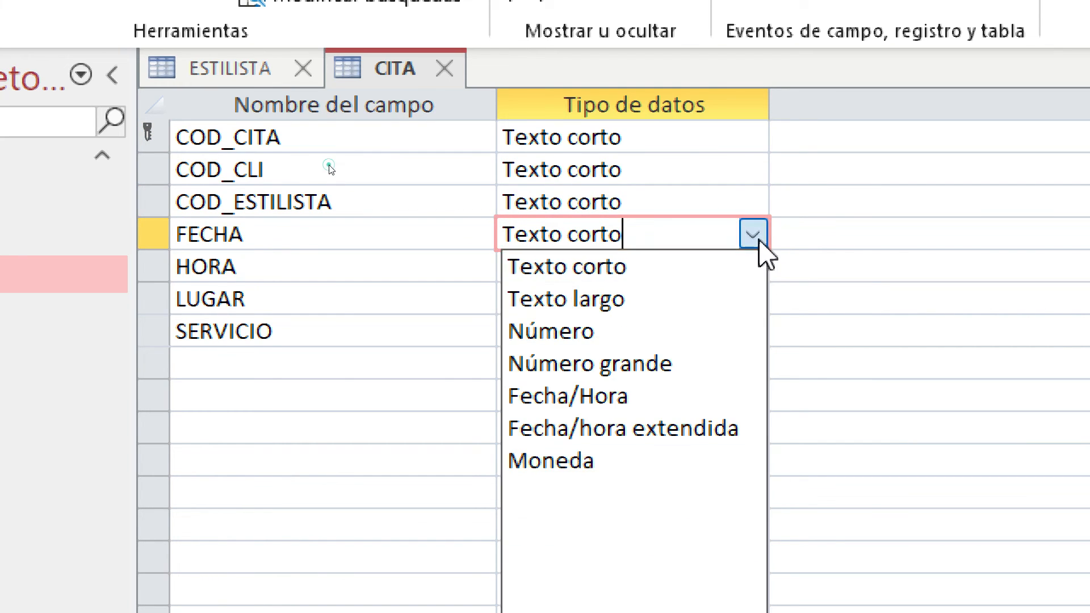
{"action": "left_click", "coordinate": [699, 397]}
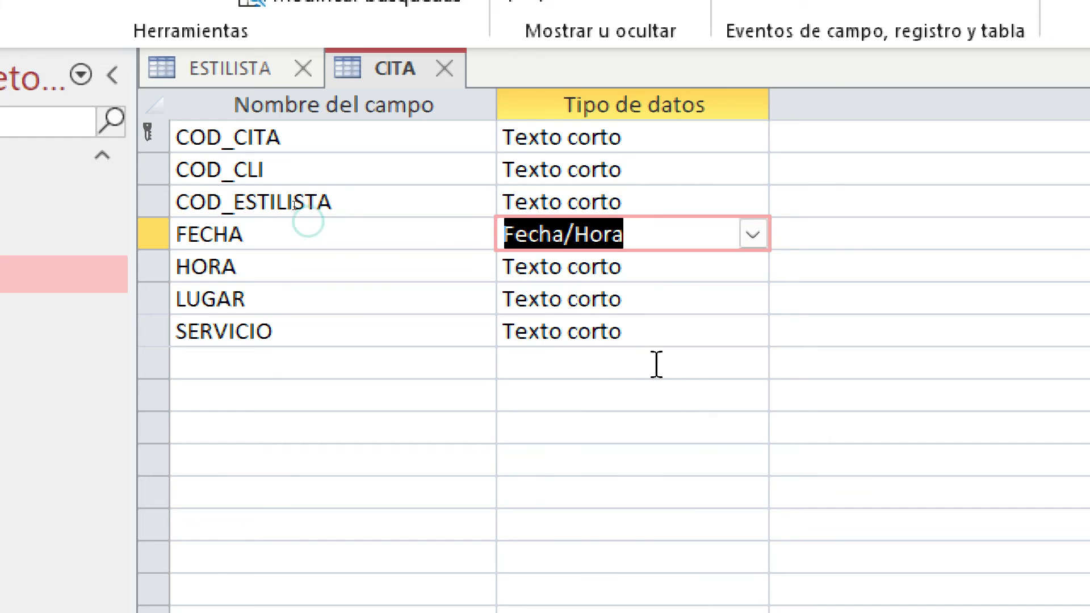
{"action": "left_click", "coordinate": [738, 267]}
{"action": "left_click", "coordinate": [748, 271]}
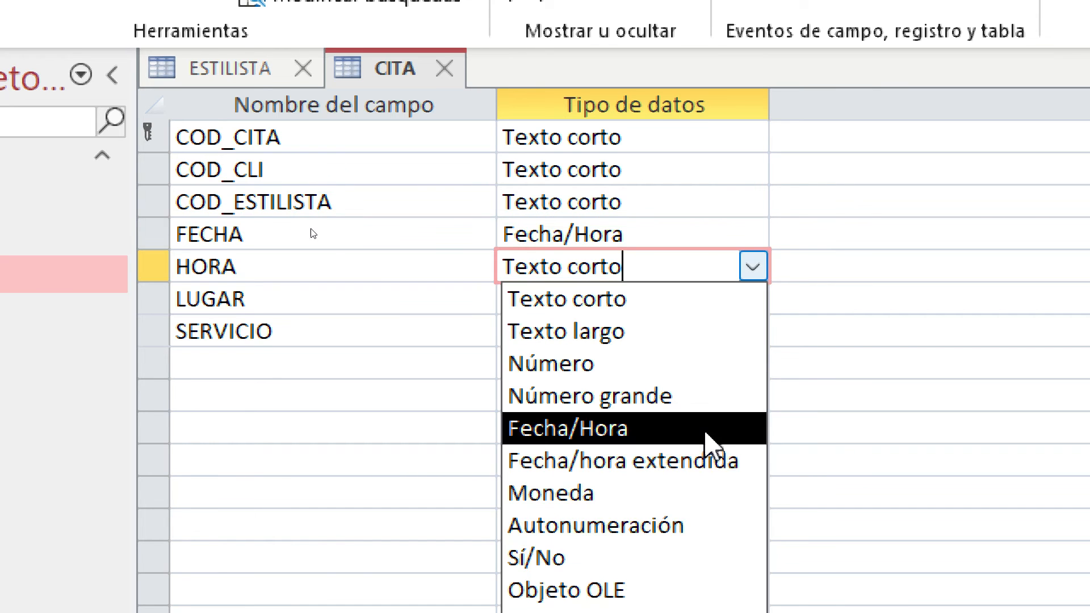
{"action": "left_click", "coordinate": [710, 427]}
{"action": "left_click", "coordinate": [735, 298]}
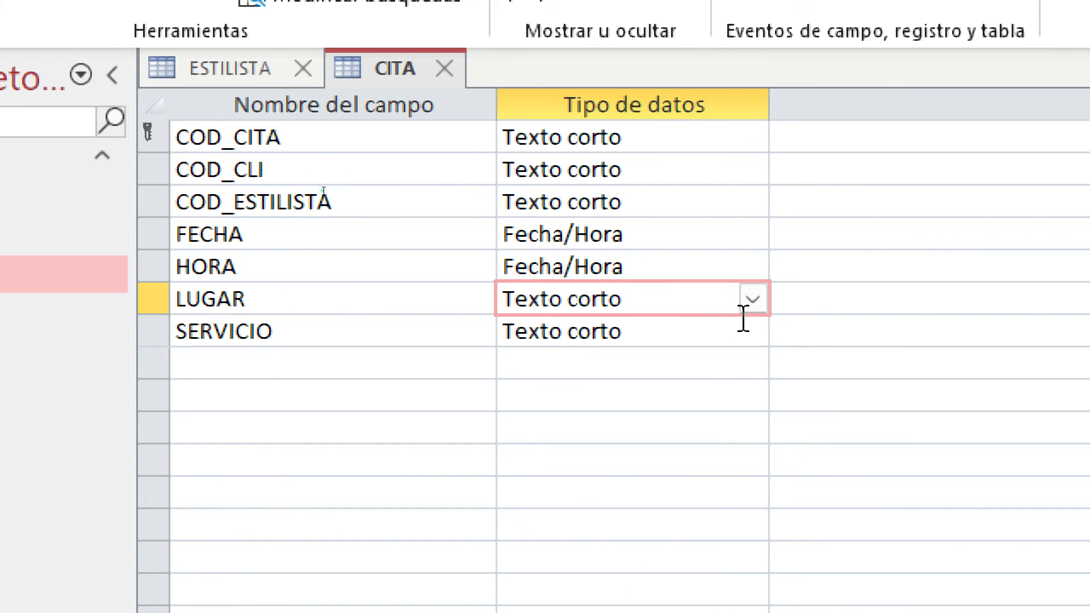
{"action": "left_click", "coordinate": [744, 329]}
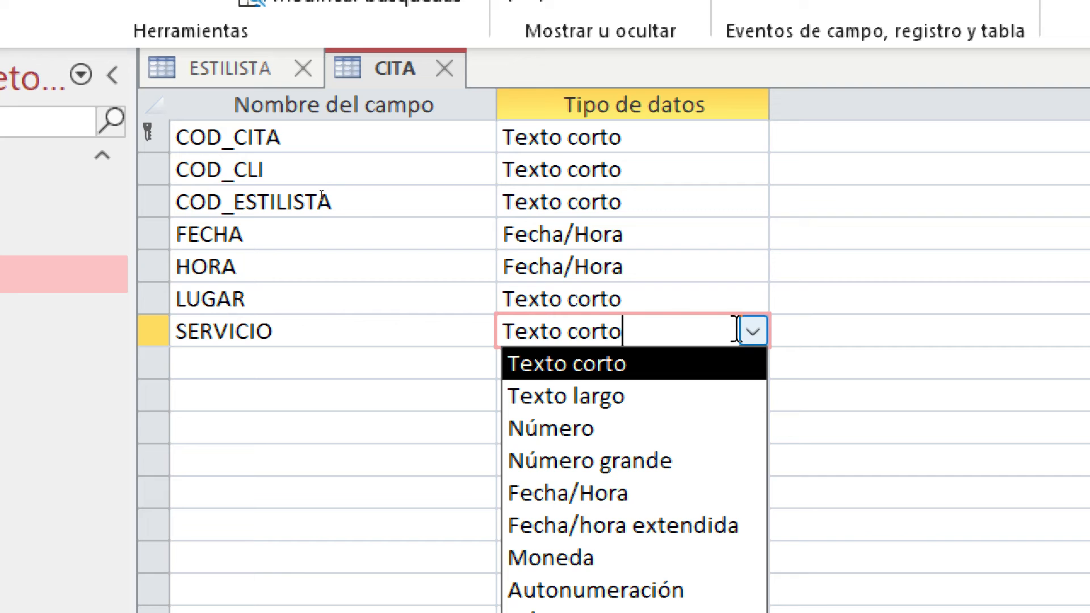
Give the FECHA field the Fecha corta display format
{"action": "left_click", "coordinate": [731, 241]}
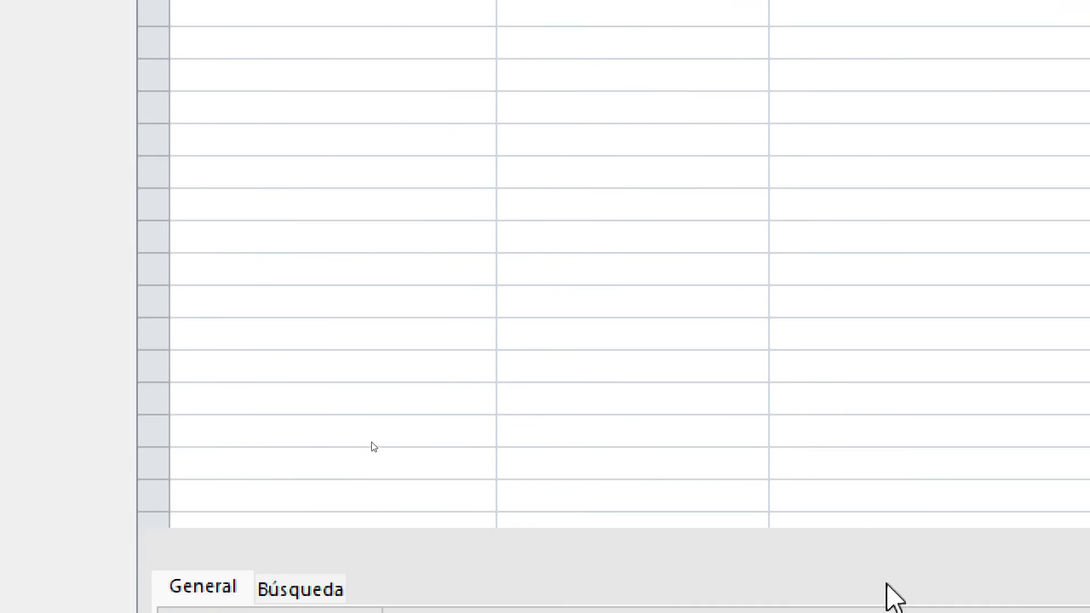
{"action": "left_click", "coordinate": [893, 396]}
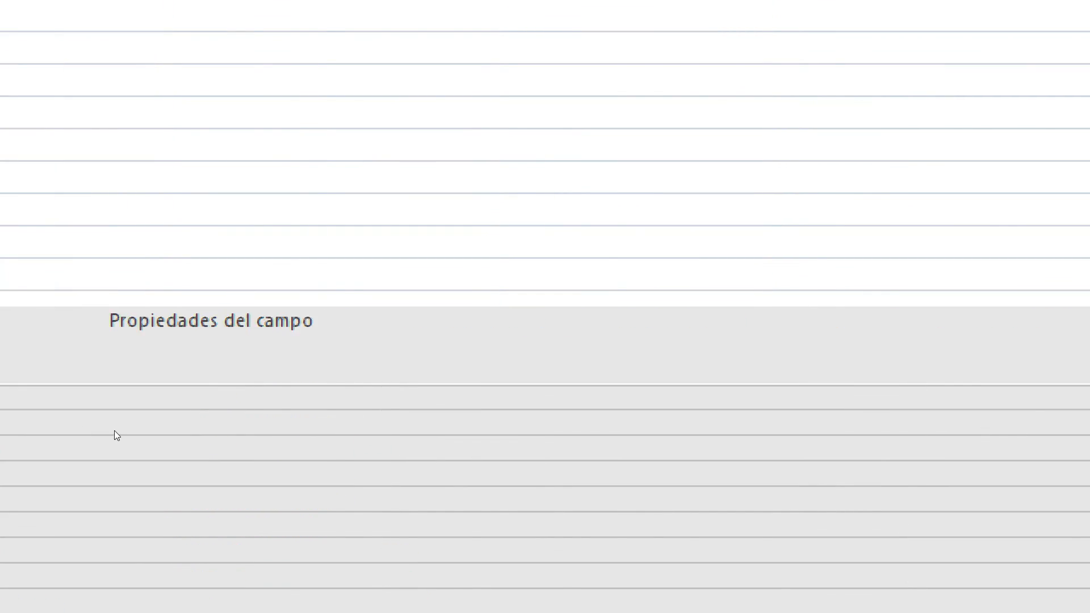
{"action": "left_click", "coordinate": [1019, 398]}
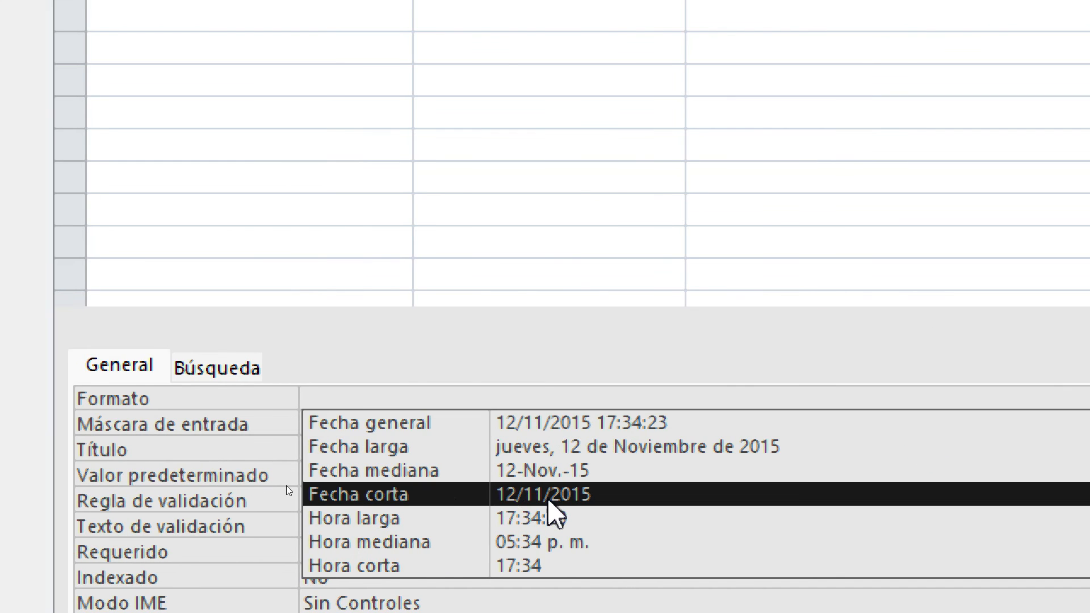
{"action": "left_click", "coordinate": [562, 427]}
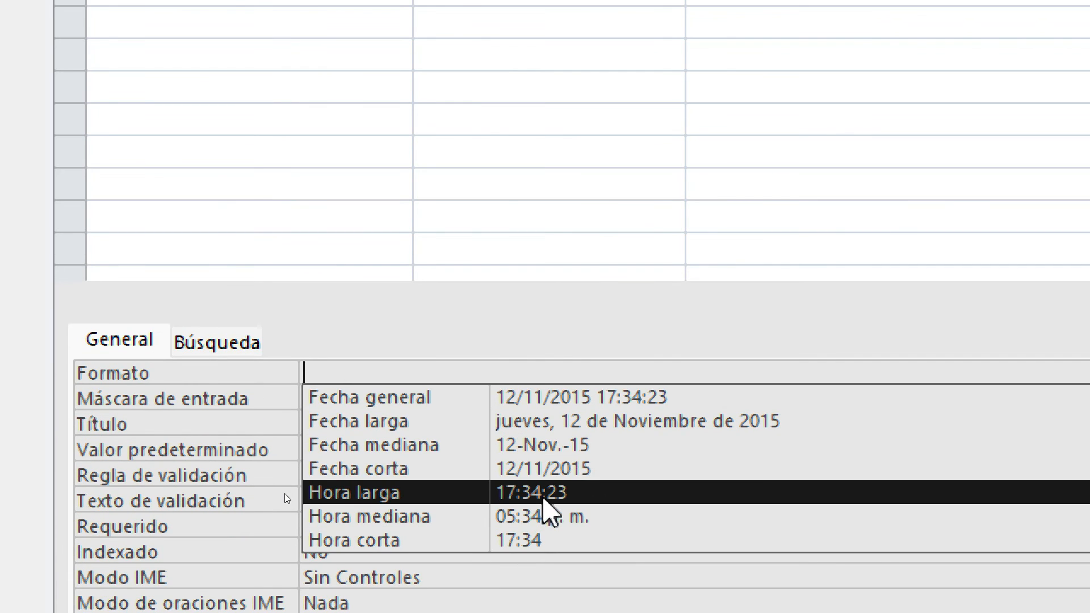
{"action": "left_click", "coordinate": [568, 466]}
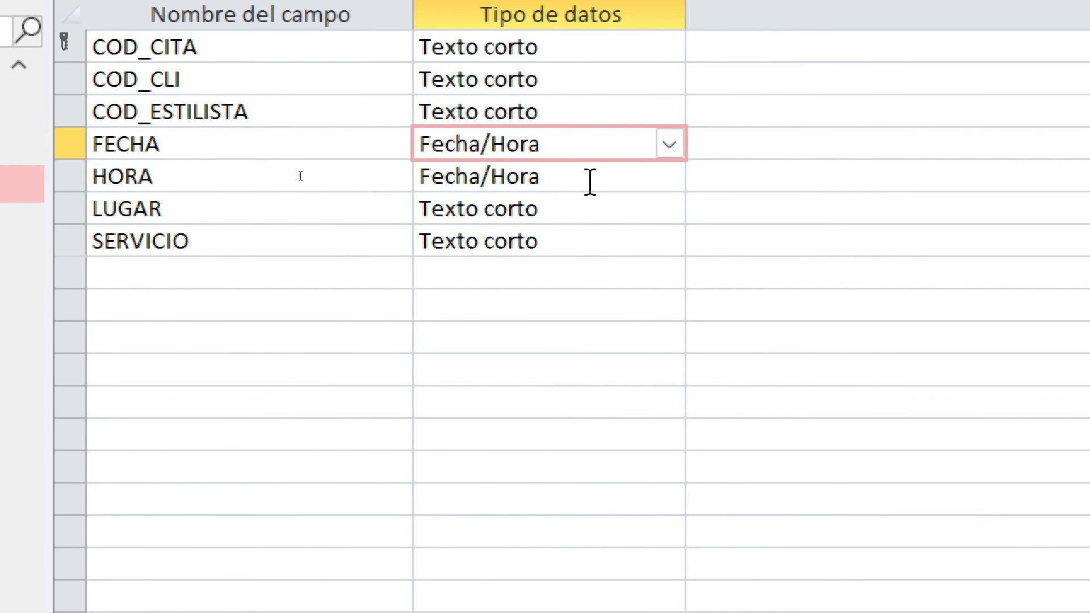
Give the HORA field the Hora corta display format
{"action": "left_click", "coordinate": [613, 7]}
{"action": "left_click", "coordinate": [667, 4]}
{"action": "left_click", "coordinate": [660, 185]}
{"action": "left_click", "coordinate": [615, 121]}
{"action": "left_click", "coordinate": [646, 130]}
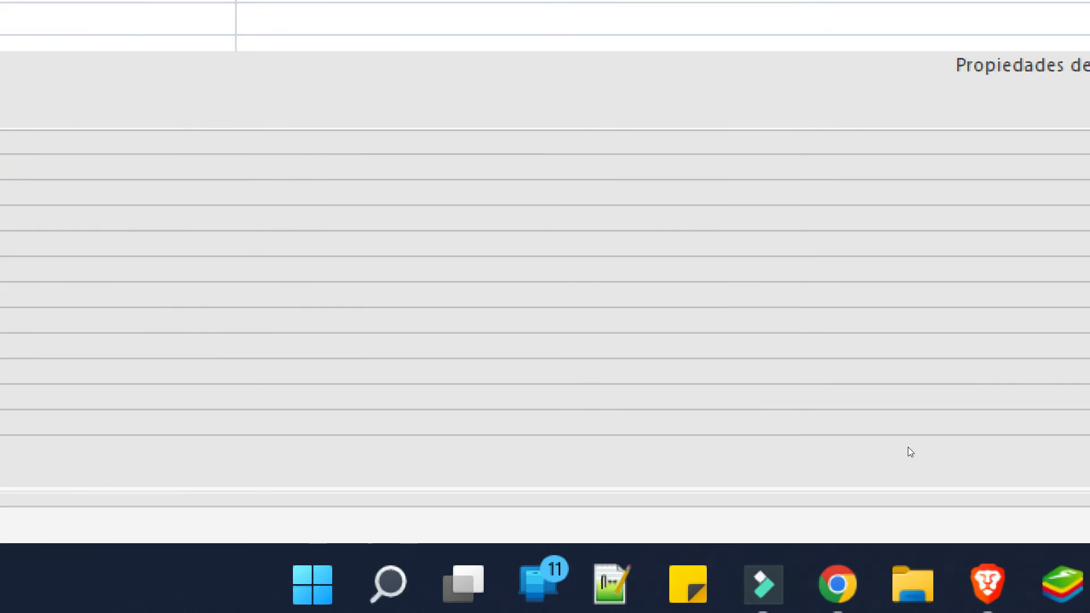
{"action": "left_click", "coordinate": [932, 449]}
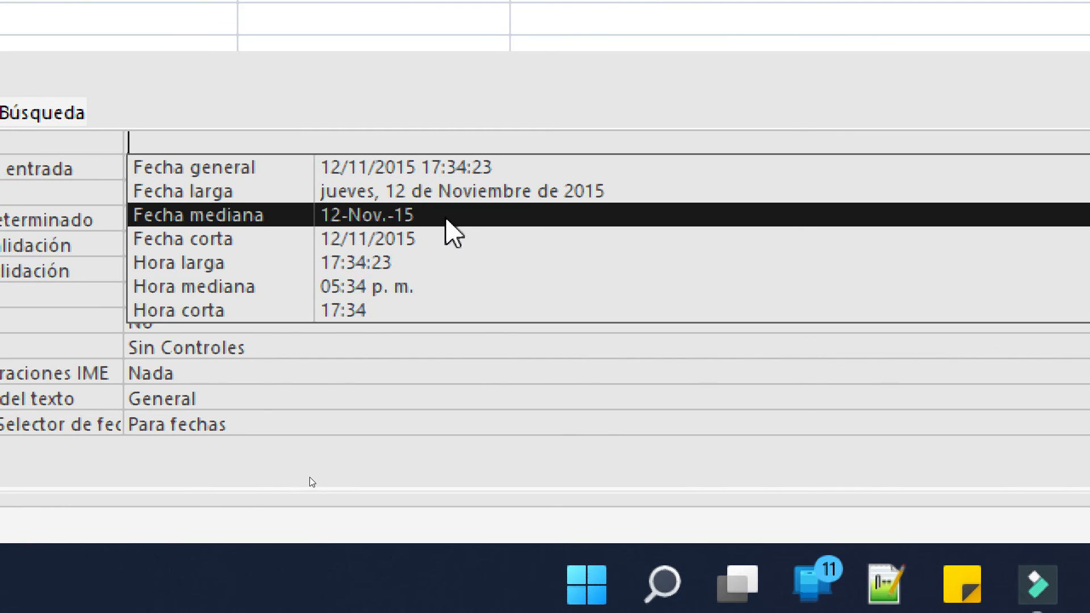
{"action": "left_click", "coordinate": [418, 311]}
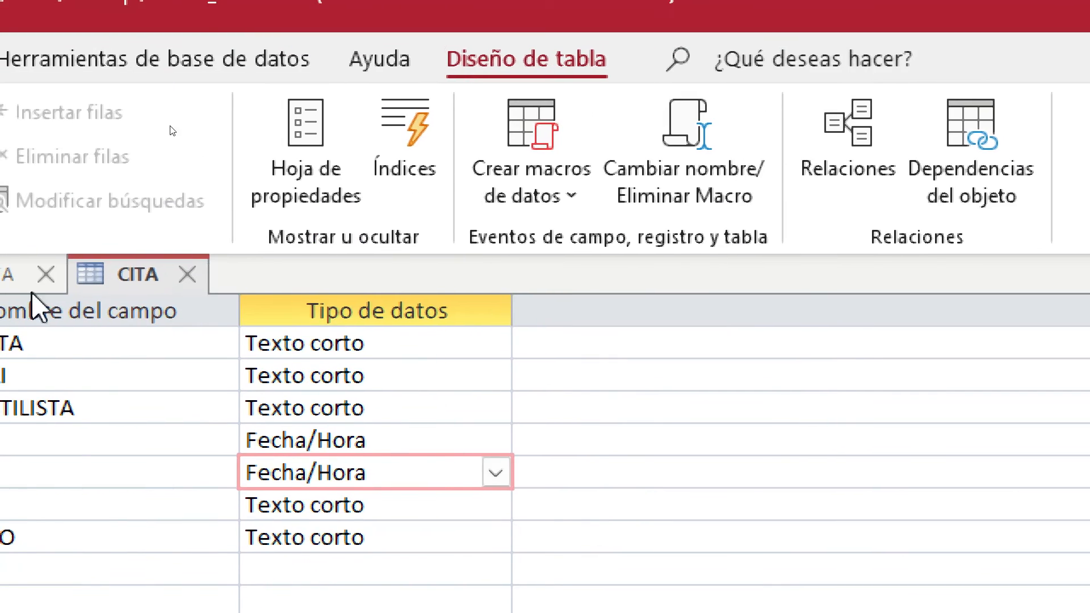
{"action": "left_click", "coordinate": [578, 363]}
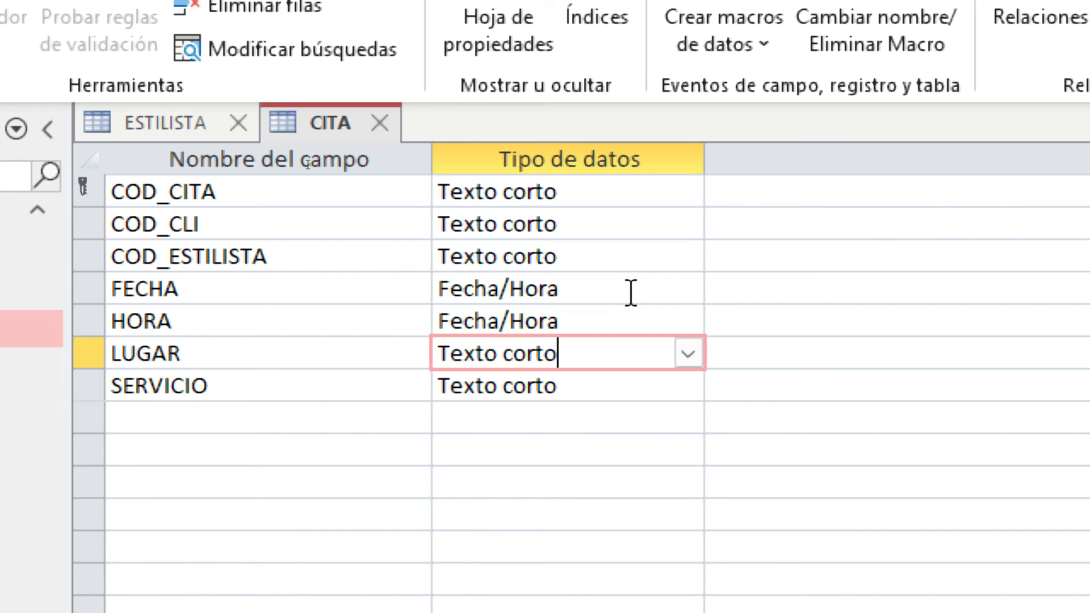
Save CITA and switch it to Datasheet view, then close the Magnifier
{"action": "left_click", "coordinate": [579, 394]}
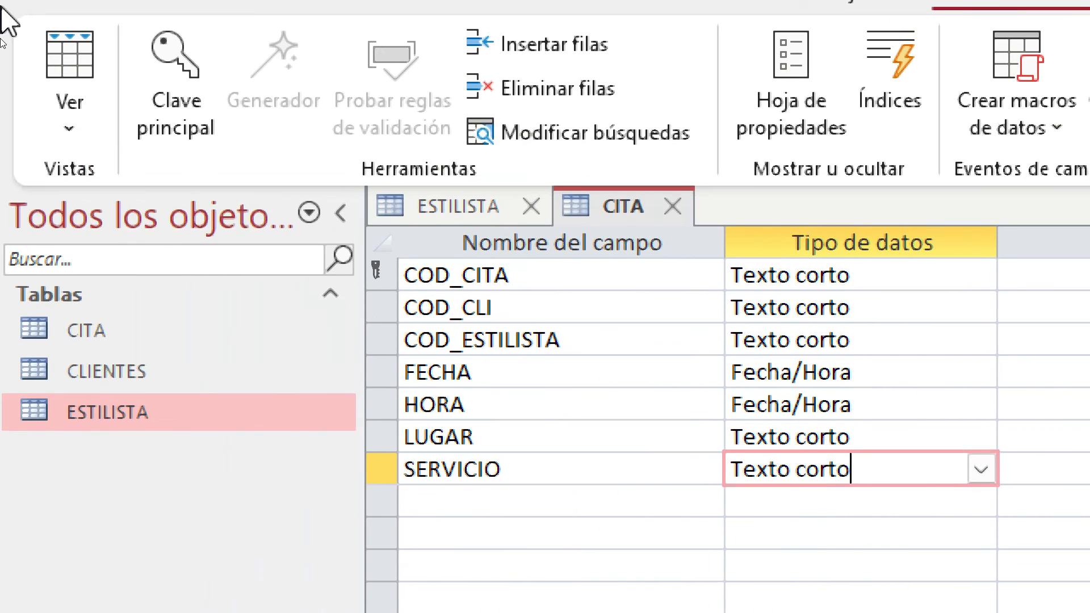
{"action": "left_click", "coordinate": [68, 126]}
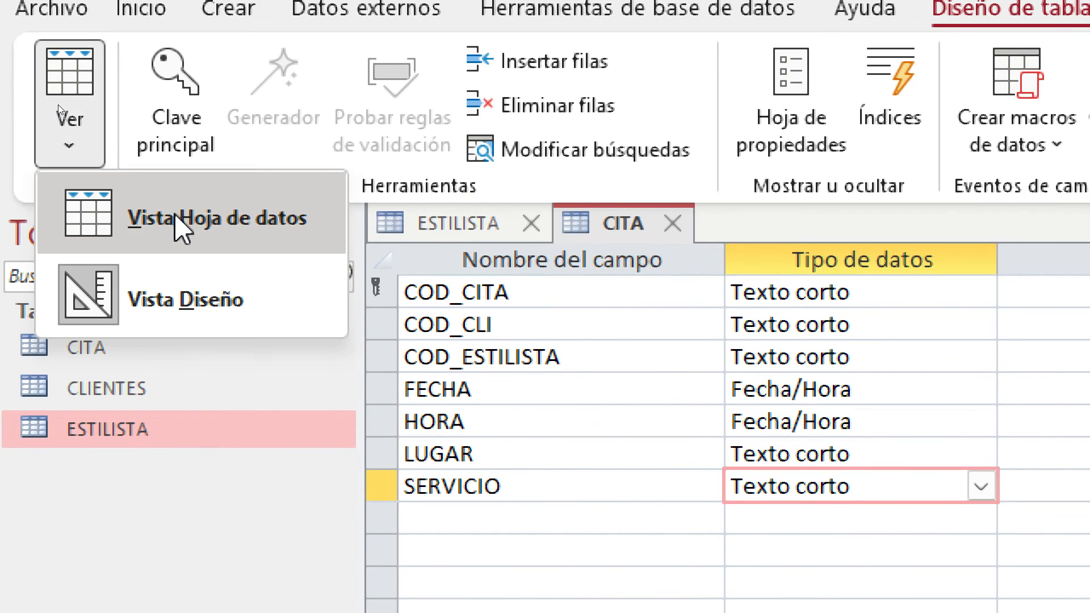
{"action": "left_click", "coordinate": [182, 227]}
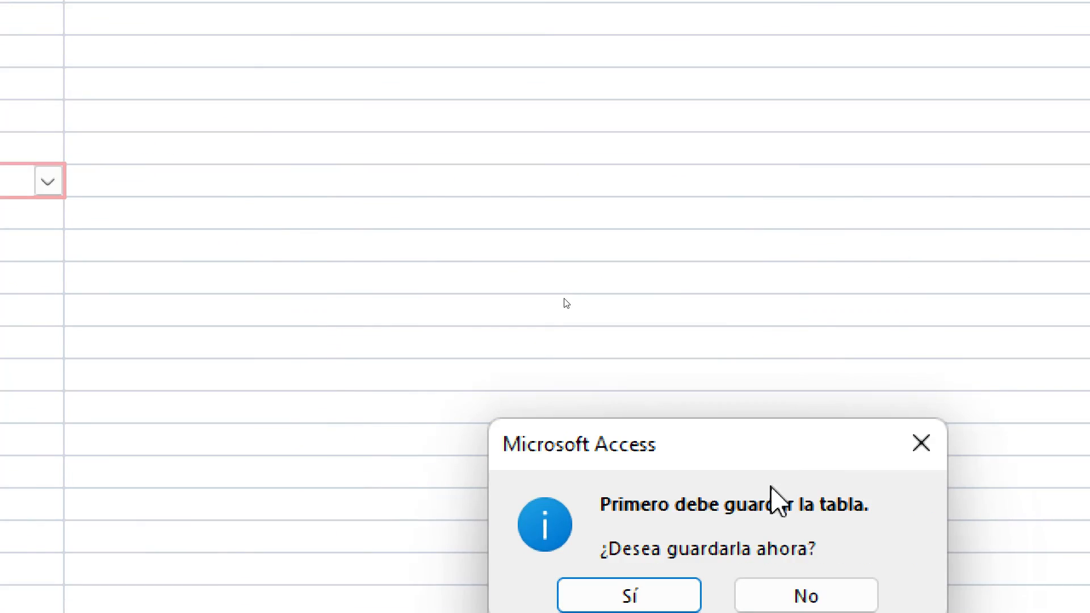
{"action": "left_click", "coordinate": [663, 503]}
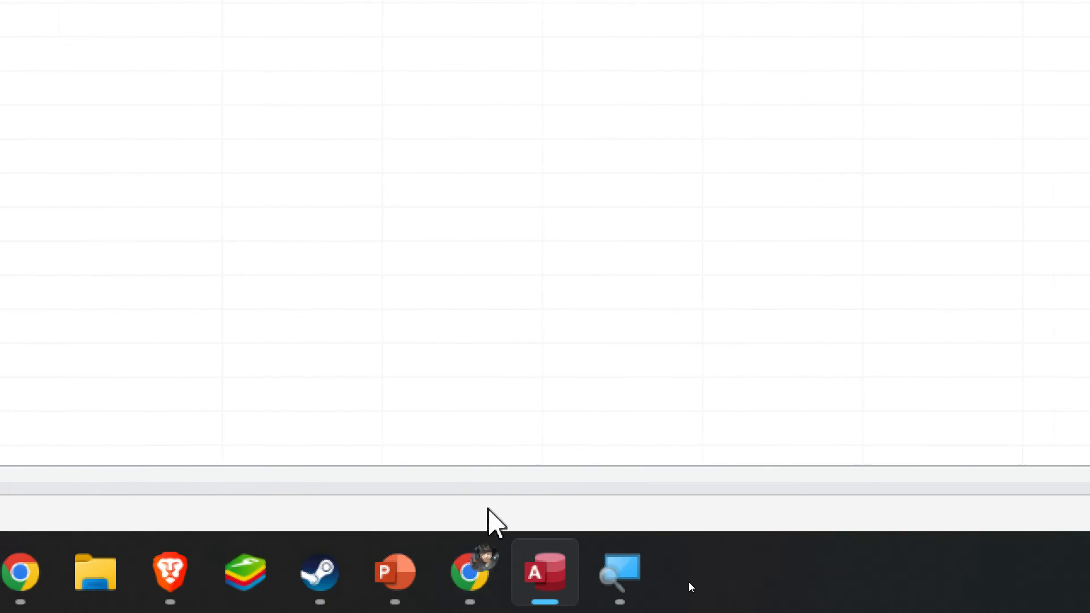
{"action": "right_click", "coordinate": [611, 579]}
{"action": "left_click", "coordinate": [616, 481]}
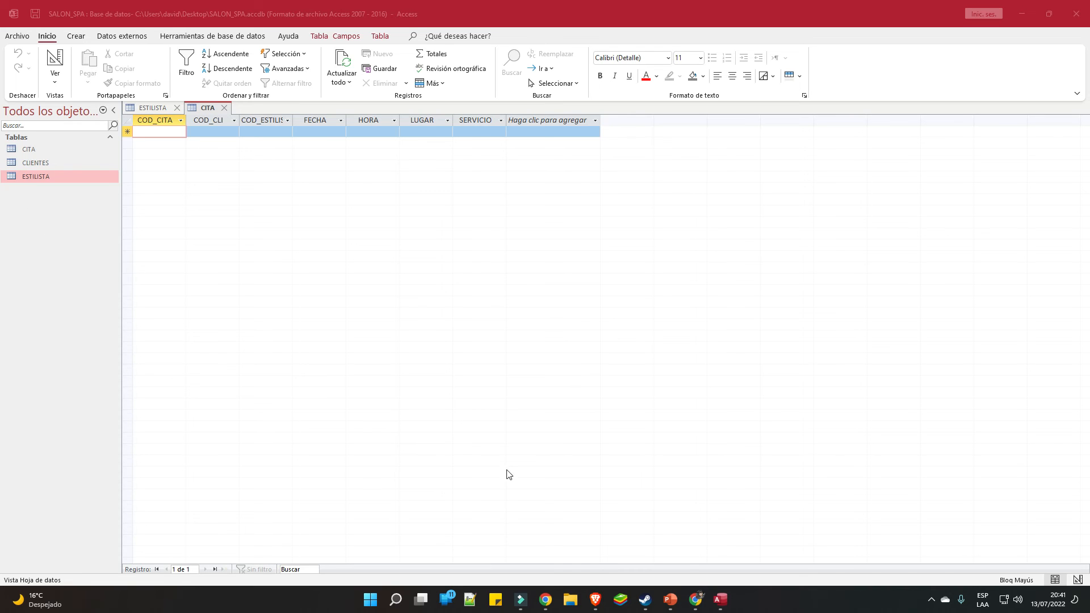
Move through the slides to slide 14, TABLA ESTILISTAS, and open File Explorer
{"action": "left_click", "coordinate": [670, 599]}
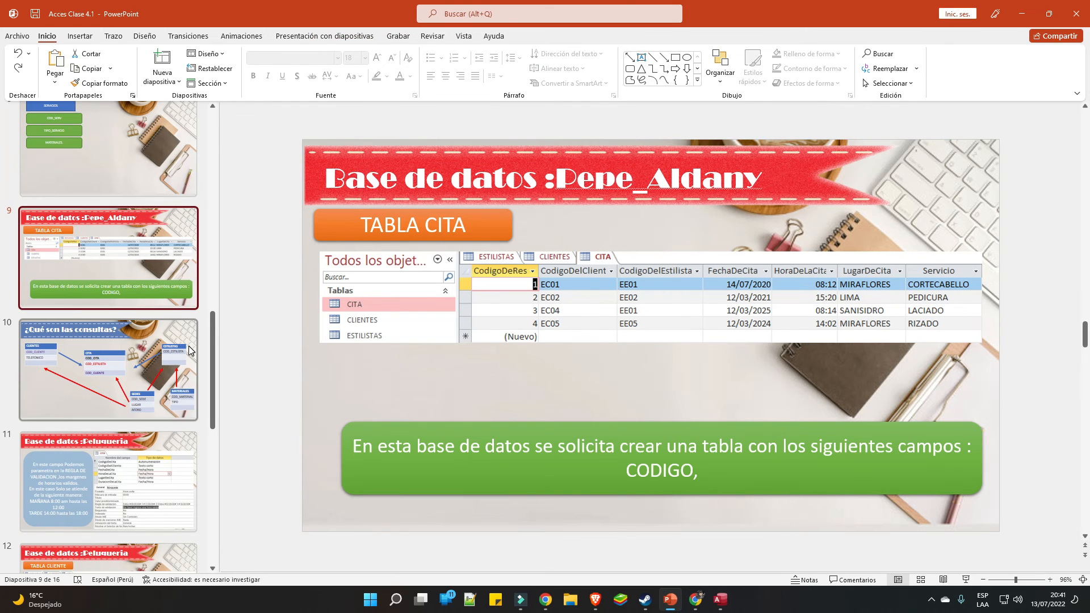
{"action": "scroll", "coordinate": [117, 421], "scroll_direction": "down", "scroll_amount": 2}
{"action": "left_click", "coordinate": [119, 457]}
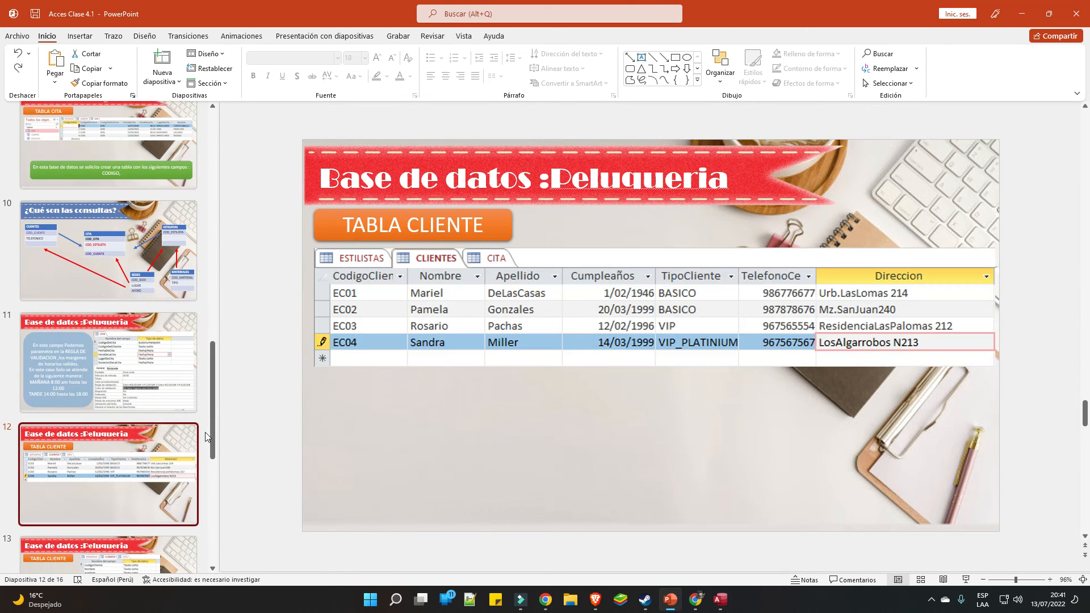
{"action": "scroll", "coordinate": [159, 457], "scroll_direction": "down", "scroll_amount": 1}
{"action": "left_click", "coordinate": [142, 504]}
{"action": "scroll", "coordinate": [142, 504], "scroll_direction": "down", "scroll_amount": 1}
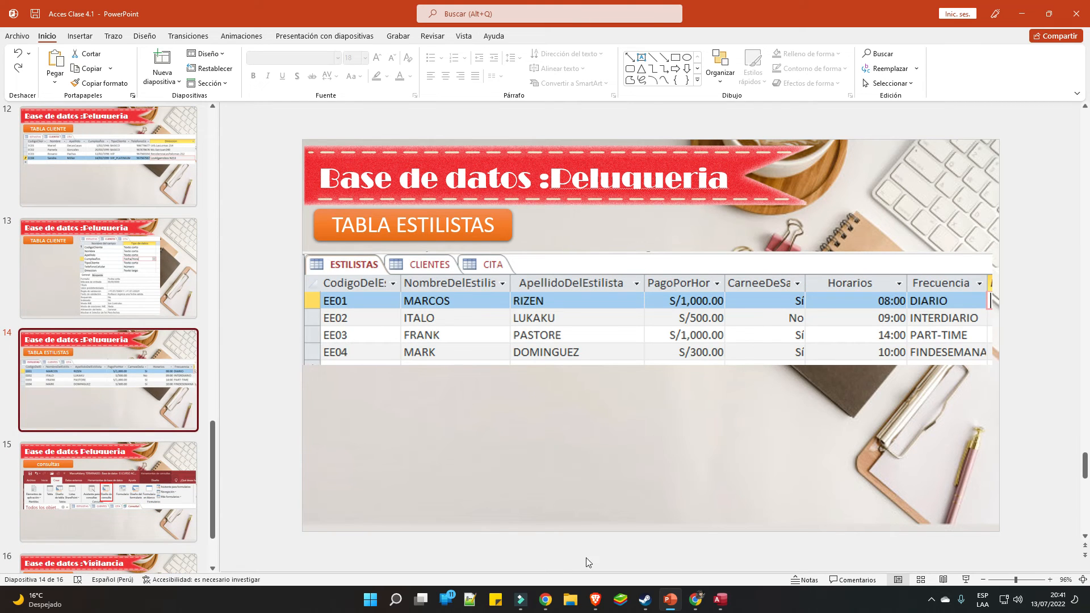
{"action": "left_click", "coordinate": [571, 599]}
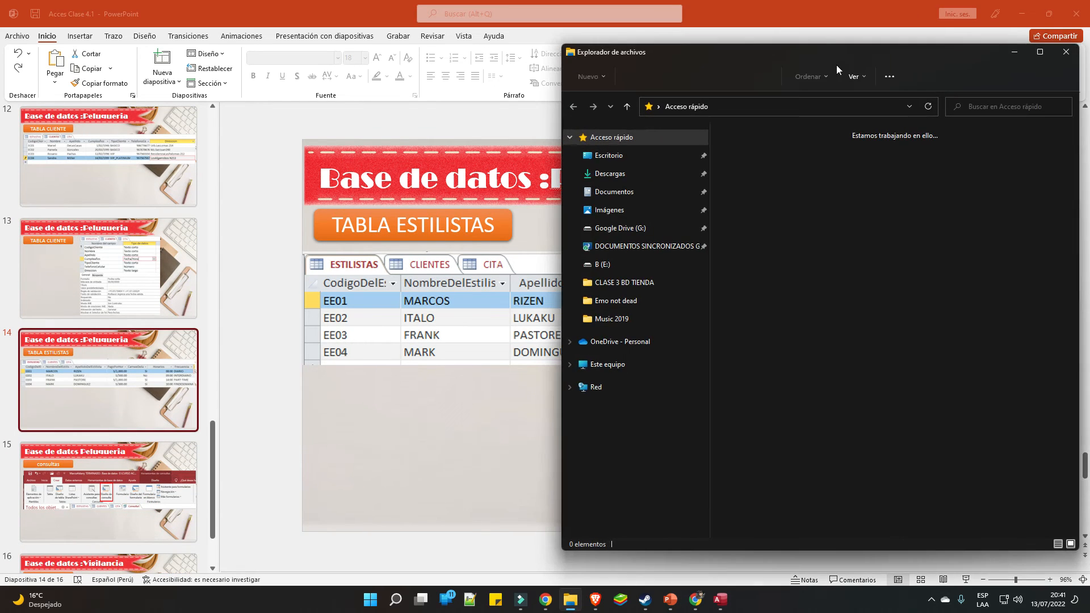
Move File Explorer aside and open the sample peluquería database from CLASE 4 BD PELUQUERIA
{"action": "left_click_drag", "start_coordinate": [830, 54], "coordinate": [368, 14]}
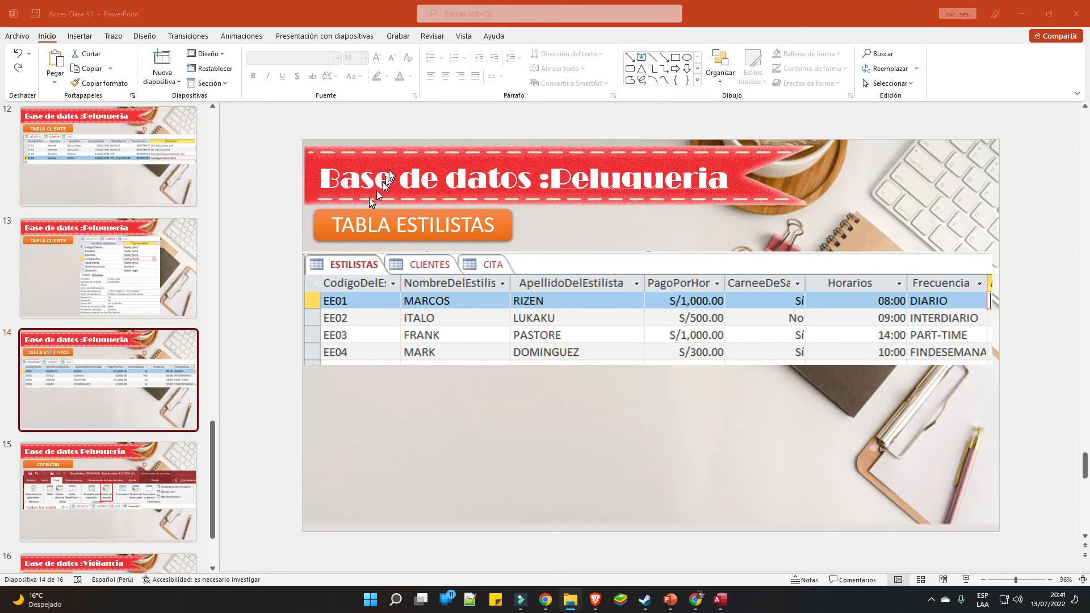
{"action": "double_click", "coordinate": [369, 161]}
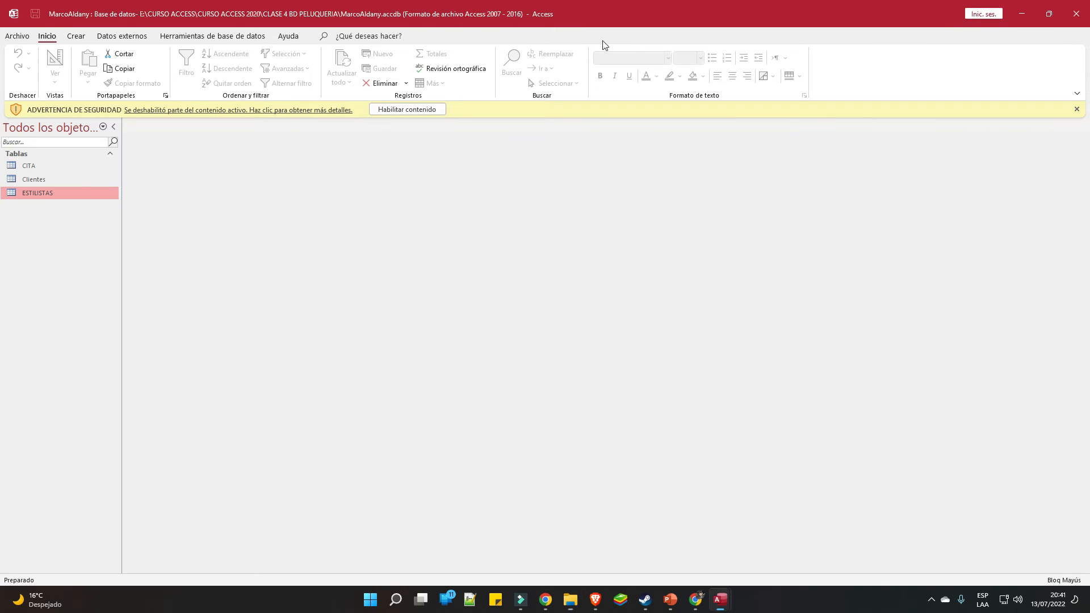
Enable content in the sample database, start Magnifier, and open its CITA, Clientes and ESTILISTAS tables
{"action": "left_click", "coordinate": [437, 111]}
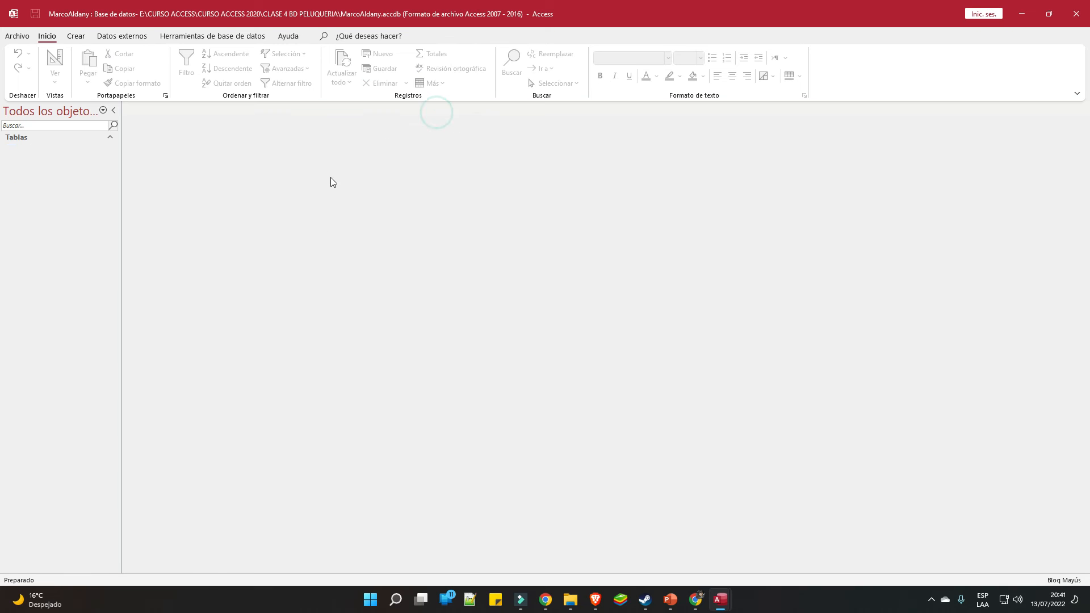
{"action": "left_click", "coordinate": [372, 601]}
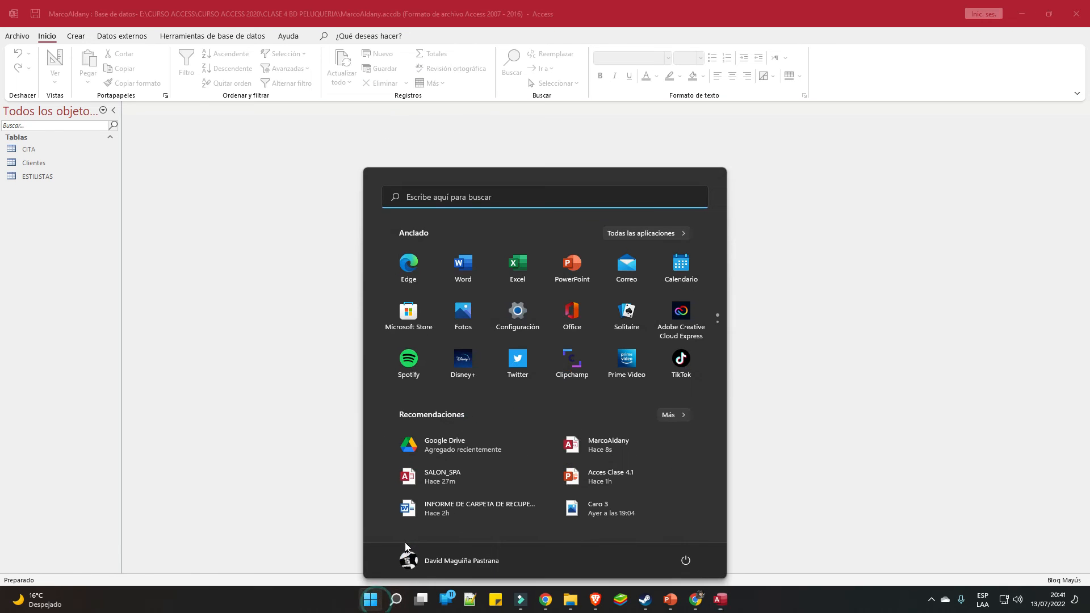
{"action": "type", "text": "LU"}
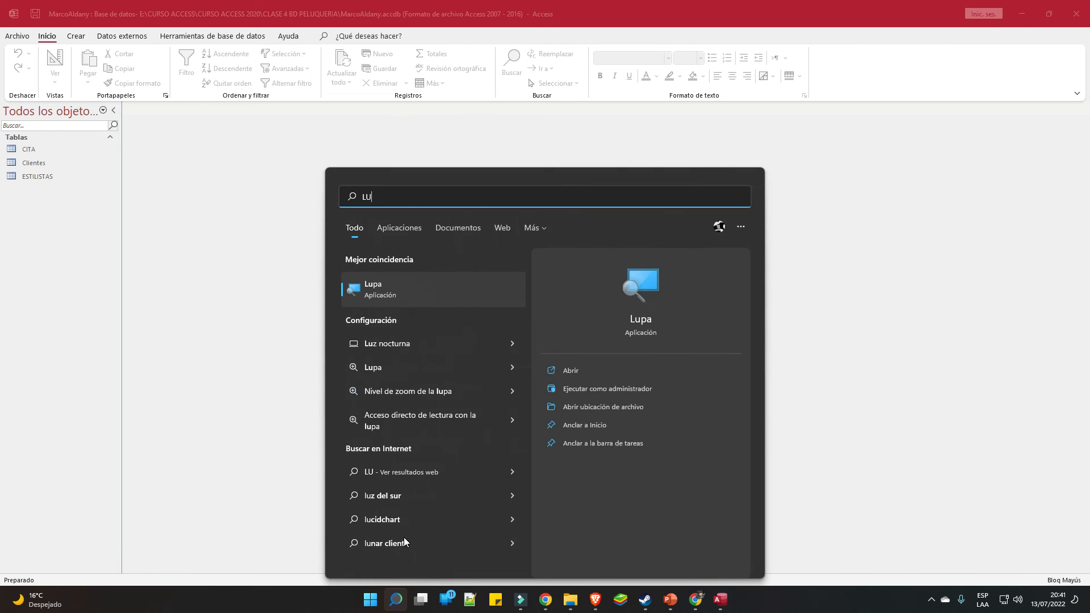
{"action": "left_click", "coordinate": [385, 298]}
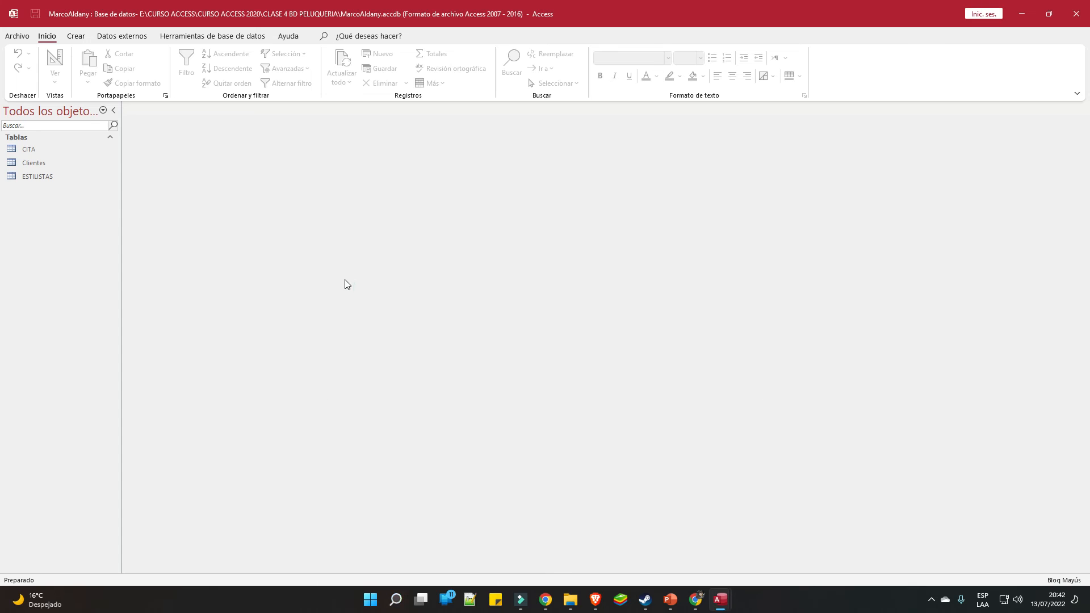
{"action": "double_click", "coordinate": [122, 196]}
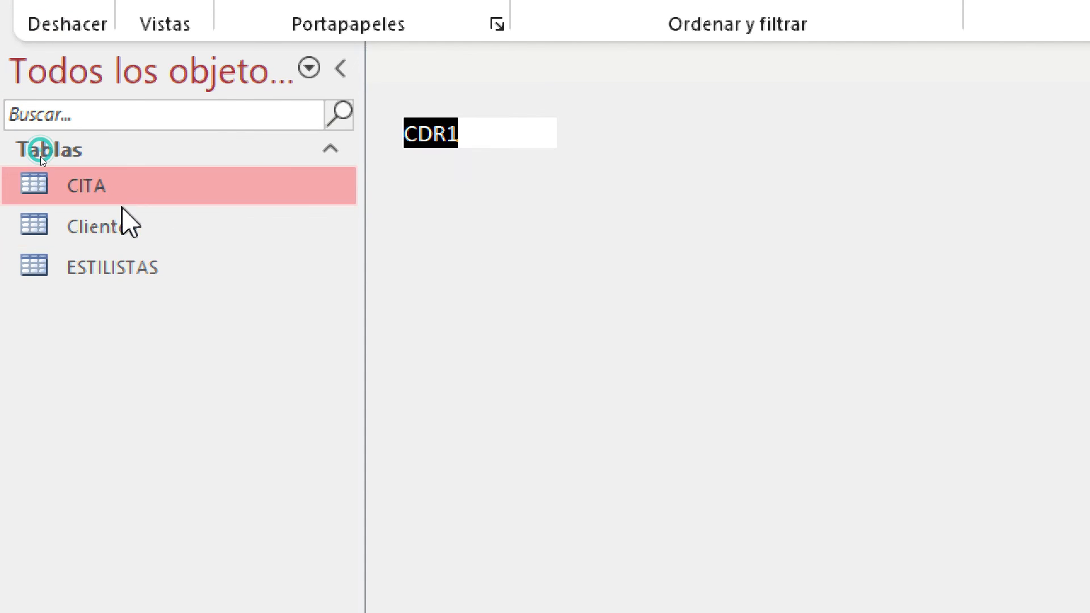
{"action": "double_click", "coordinate": [122, 231]}
{"action": "double_click", "coordinate": [129, 266]}
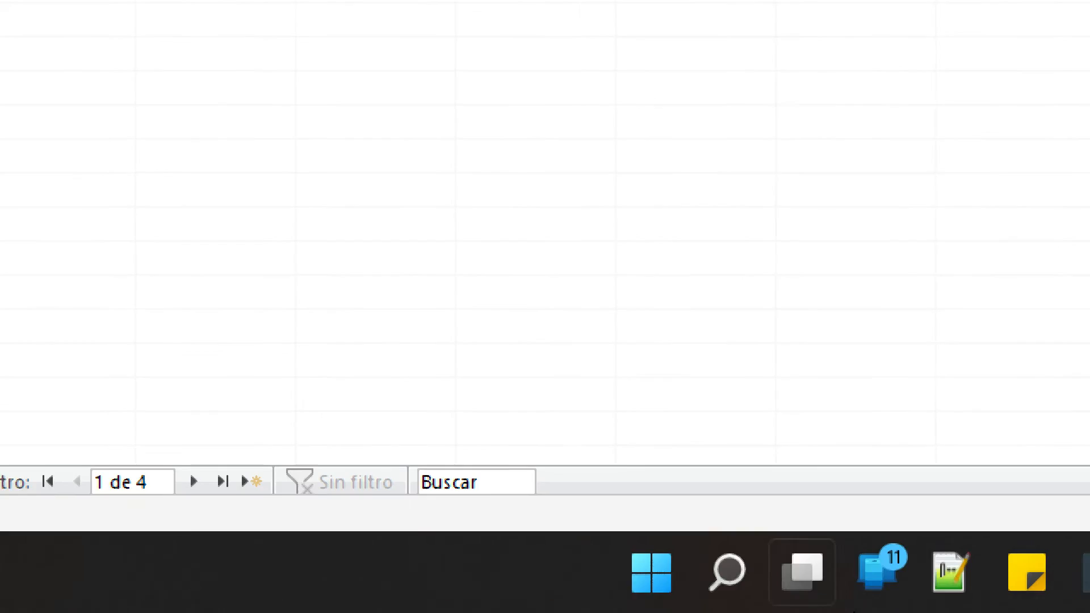
Close Magnifier, minimize the sample database, and open SALON_SPA's ESTILISTA datasheet
{"action": "right_click", "coordinate": [886, 575]}
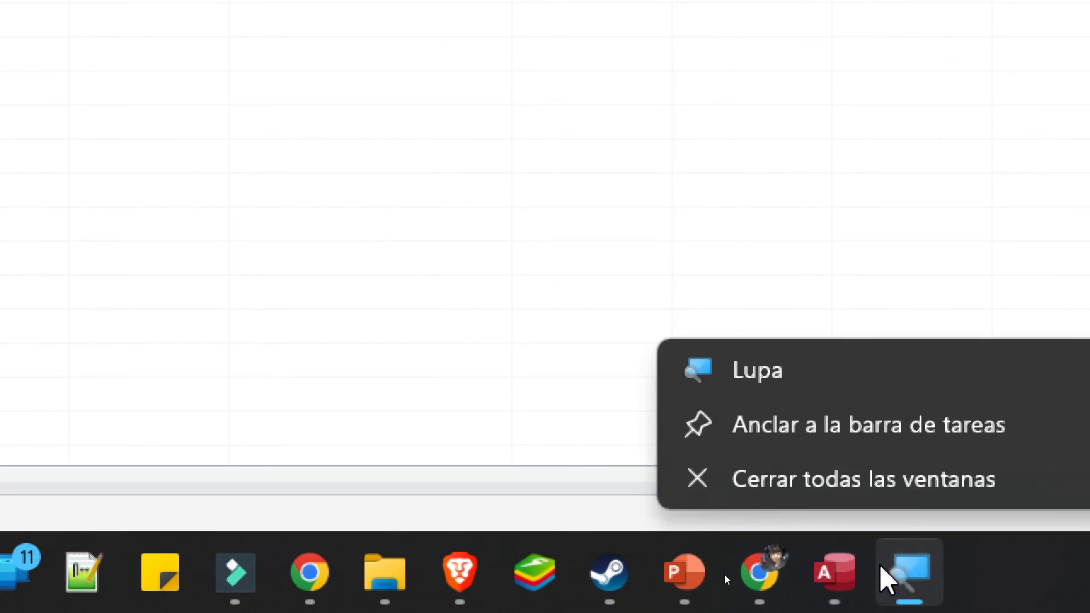
{"action": "left_click", "coordinate": [897, 482]}
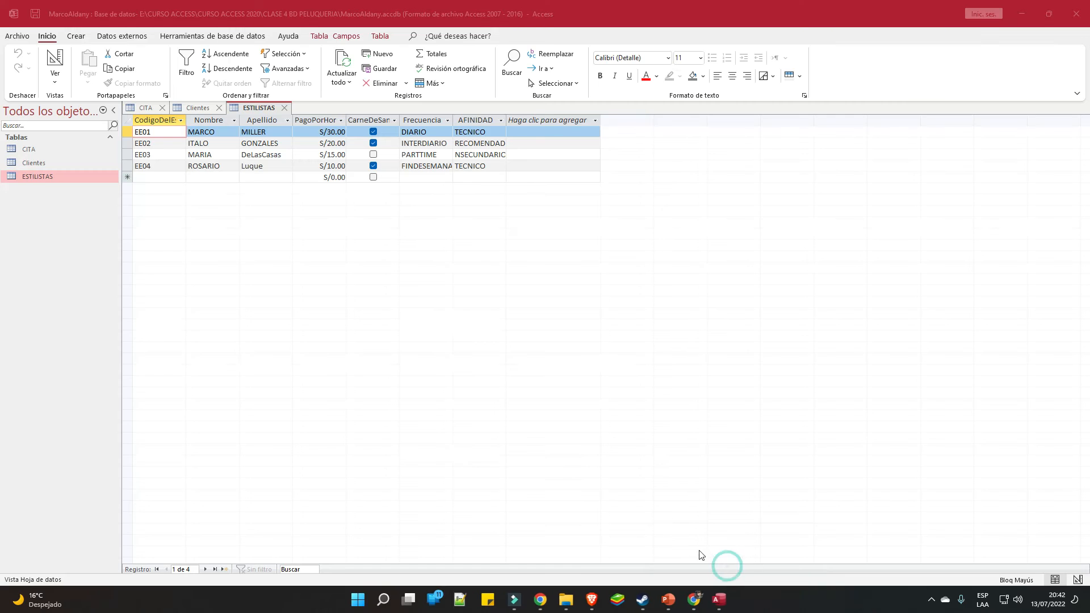
{"action": "left_click", "coordinate": [1022, 14]}
{"action": "left_click", "coordinate": [56, 137]}
{"action": "left_click", "coordinate": [47, 139]}
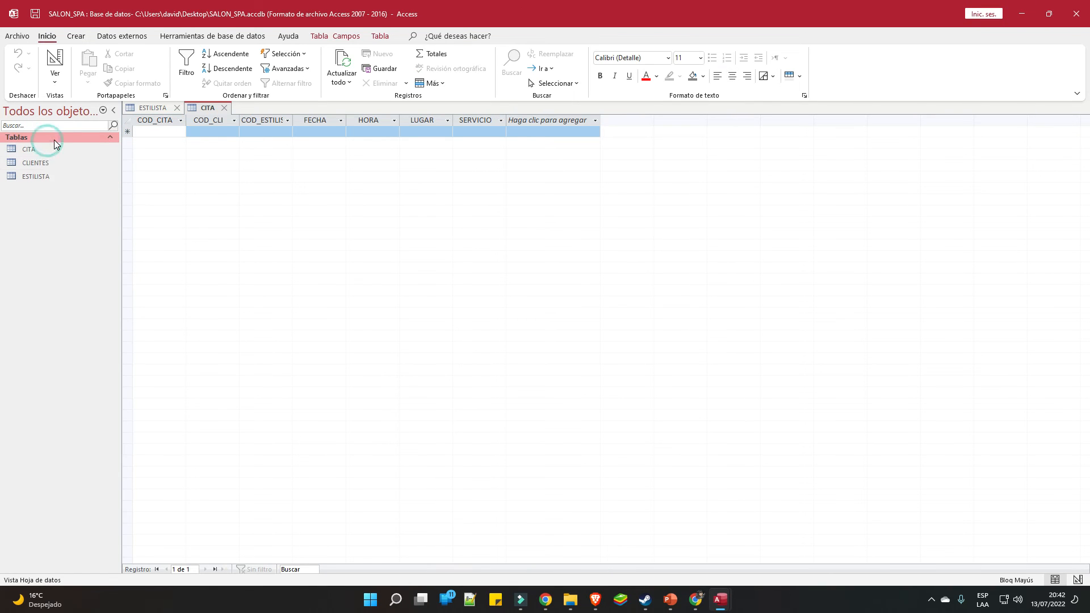
{"action": "left_click", "coordinate": [52, 175]}
{"action": "double_click", "coordinate": [52, 176]}
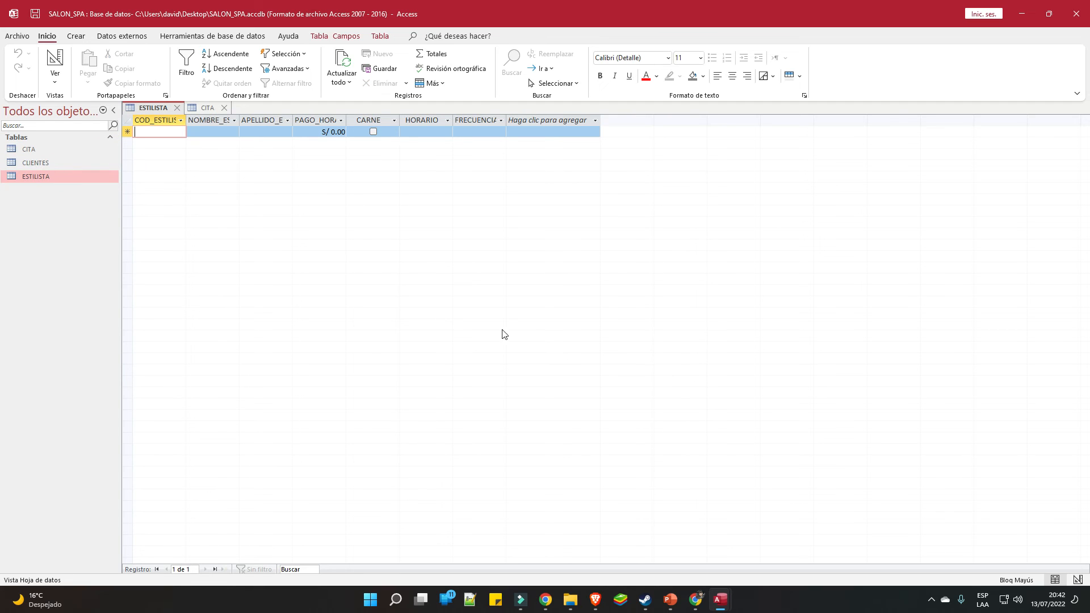
Review the CLIENTES and EMPLEADOS shapes on the slide, then bring Access back to the front
{"action": "left_click", "coordinate": [670, 598]}
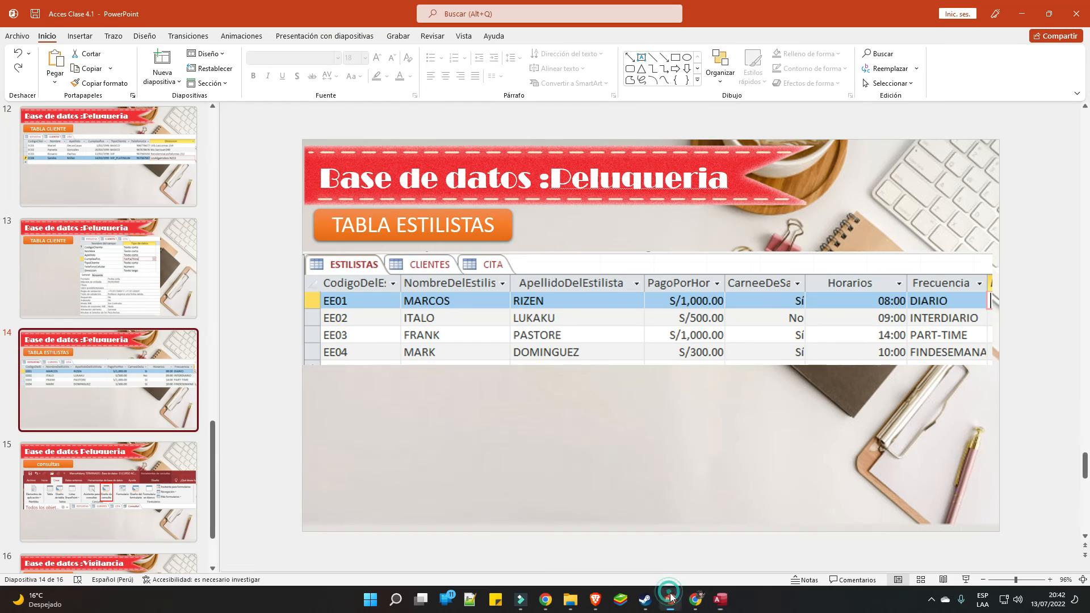
{"action": "scroll", "coordinate": [126, 306], "scroll_direction": "up", "scroll_amount": 6}
{"action": "scroll", "coordinate": [127, 298], "scroll_direction": "up", "scroll_amount": 8}
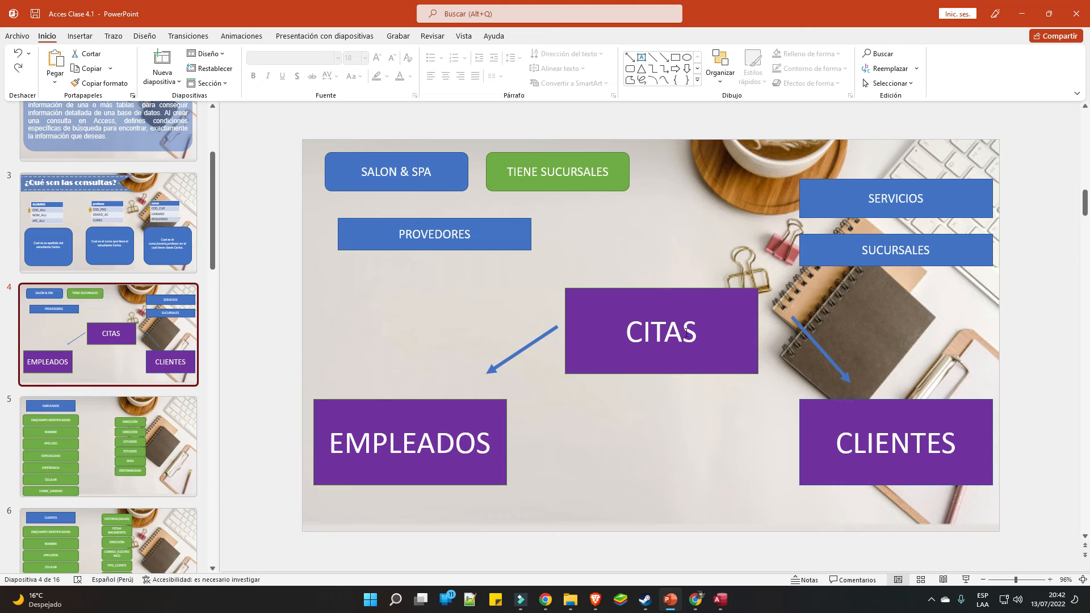
{"action": "left_click", "coordinate": [845, 428]}
{"action": "left_click", "coordinate": [485, 420]}
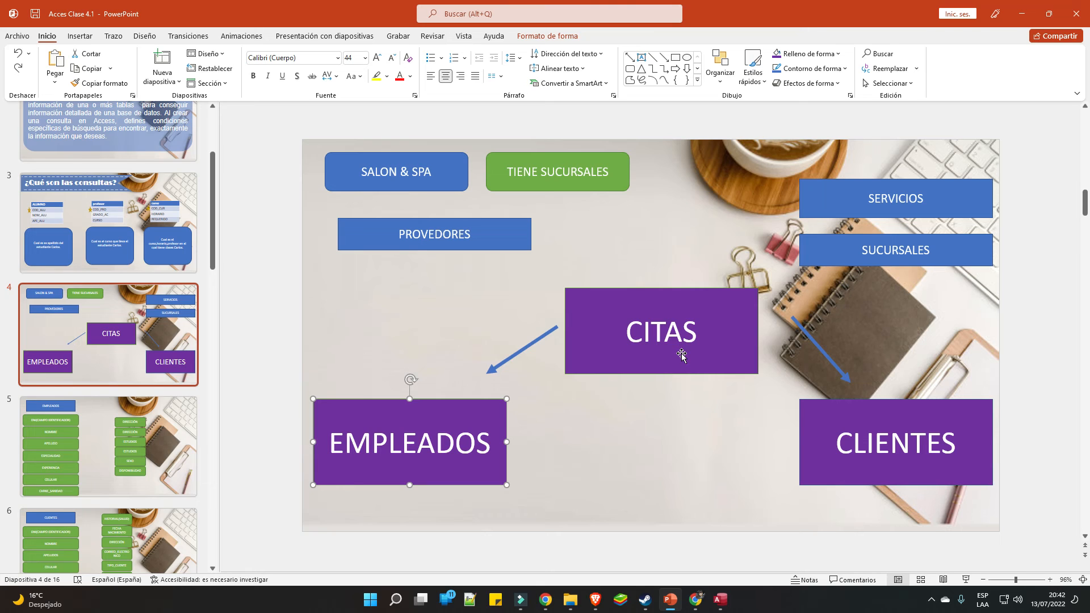
{"action": "left_click", "coordinate": [721, 599]}
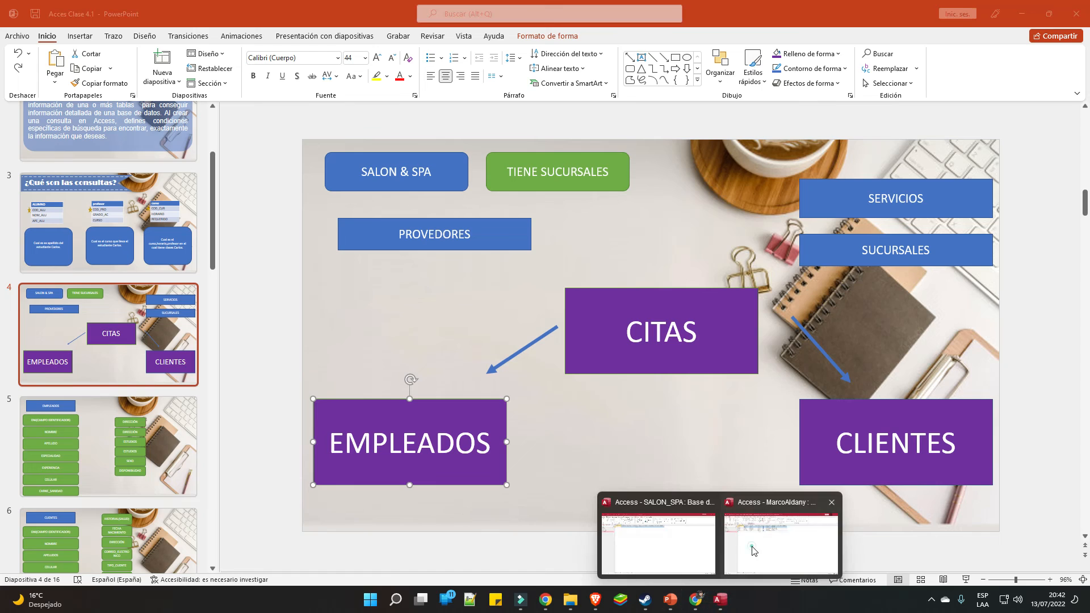
{"action": "left_click", "coordinate": [754, 548]}
Bring the SALON_SPA window forward and relaunch the Magnifier
{"action": "mouse_move", "coordinate": [720, 599]}
{"action": "left_click", "coordinate": [684, 557]}
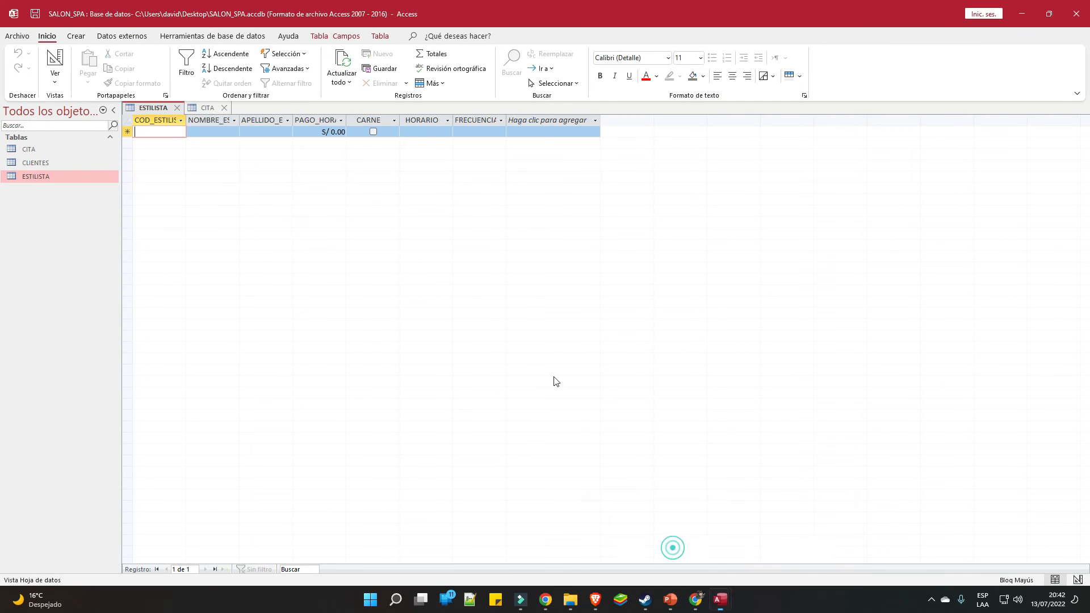
{"action": "left_click", "coordinate": [370, 600]}
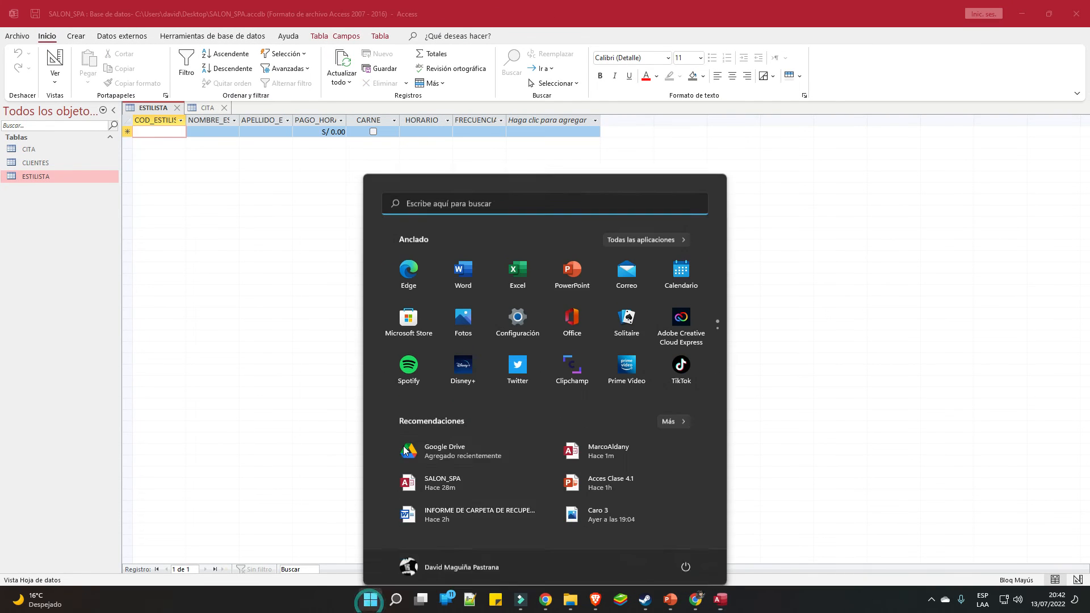
{"action": "type", "text": "LU"}
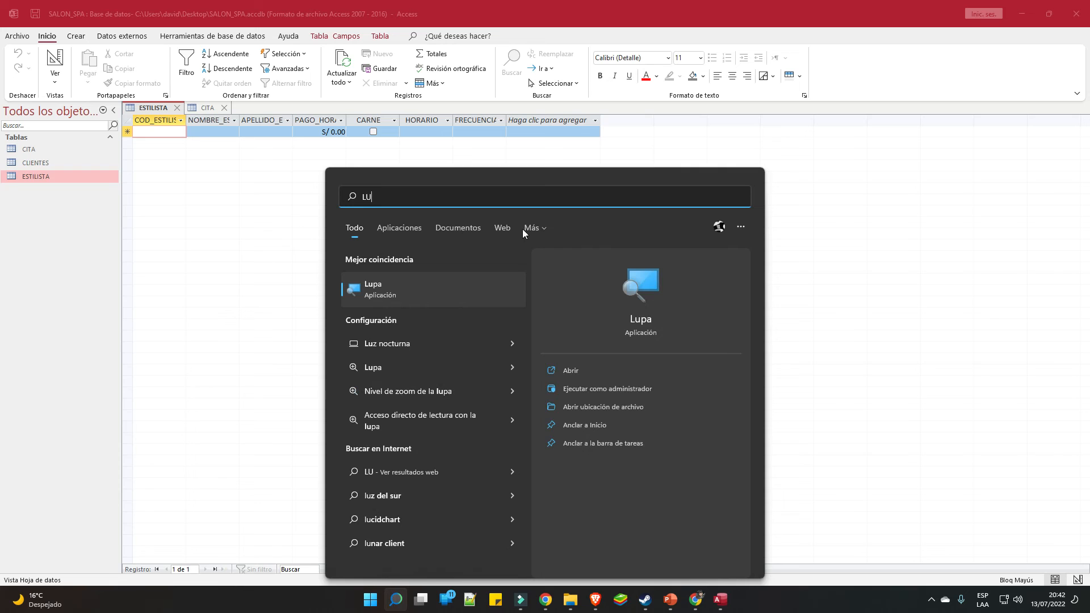
{"action": "left_click", "coordinate": [363, 288]}
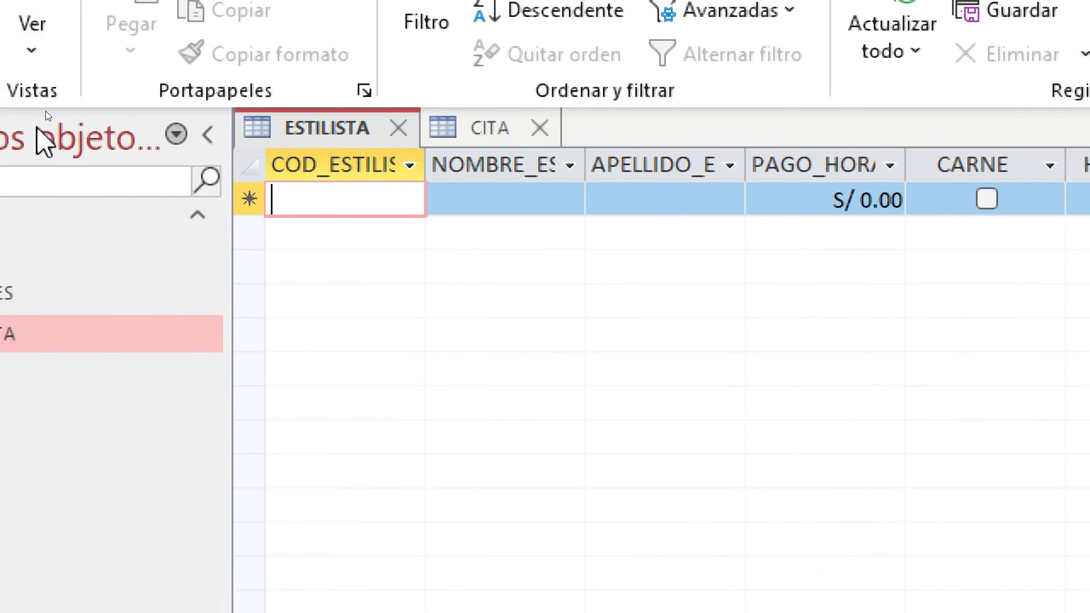
Open the CITA datasheet, widen the COD_ESTILISTA column, and return to ESTILISTA
{"action": "left_click", "coordinate": [126, 251]}
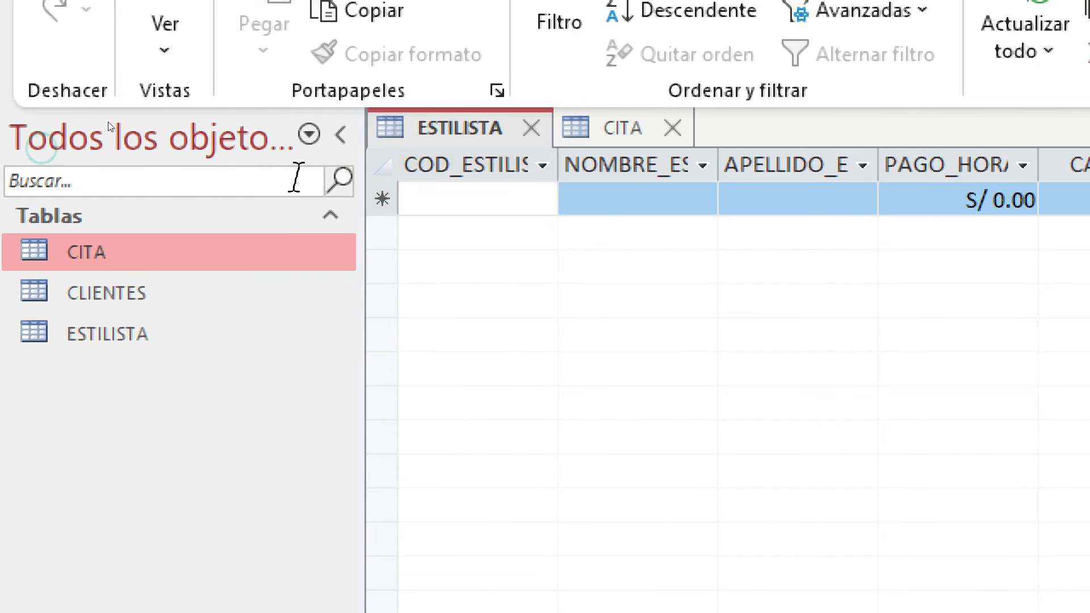
{"action": "left_click", "coordinate": [621, 136]}
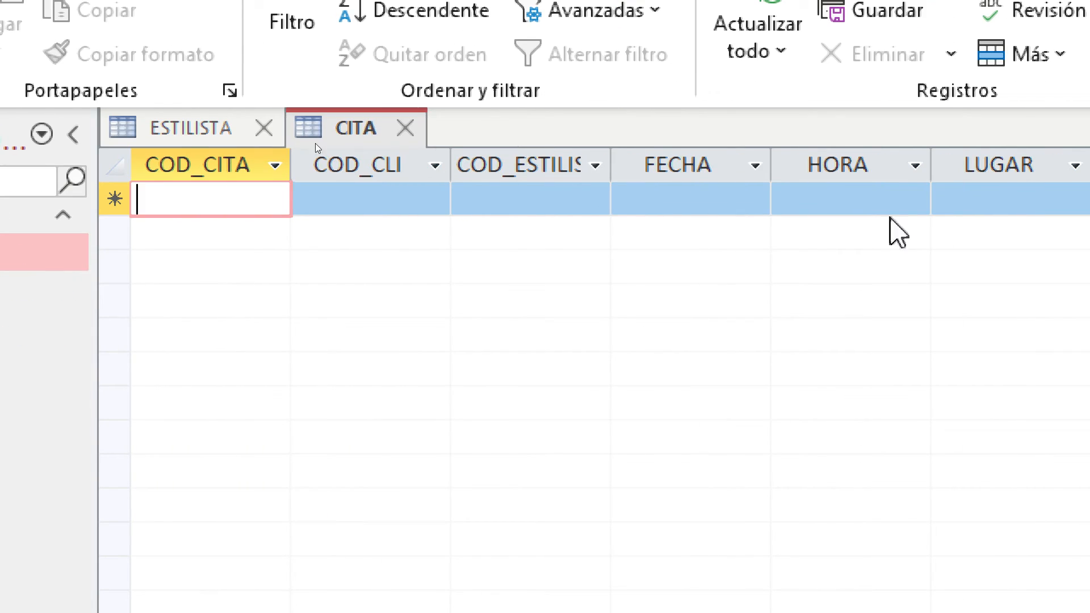
{"action": "left_click", "coordinate": [570, 199]}
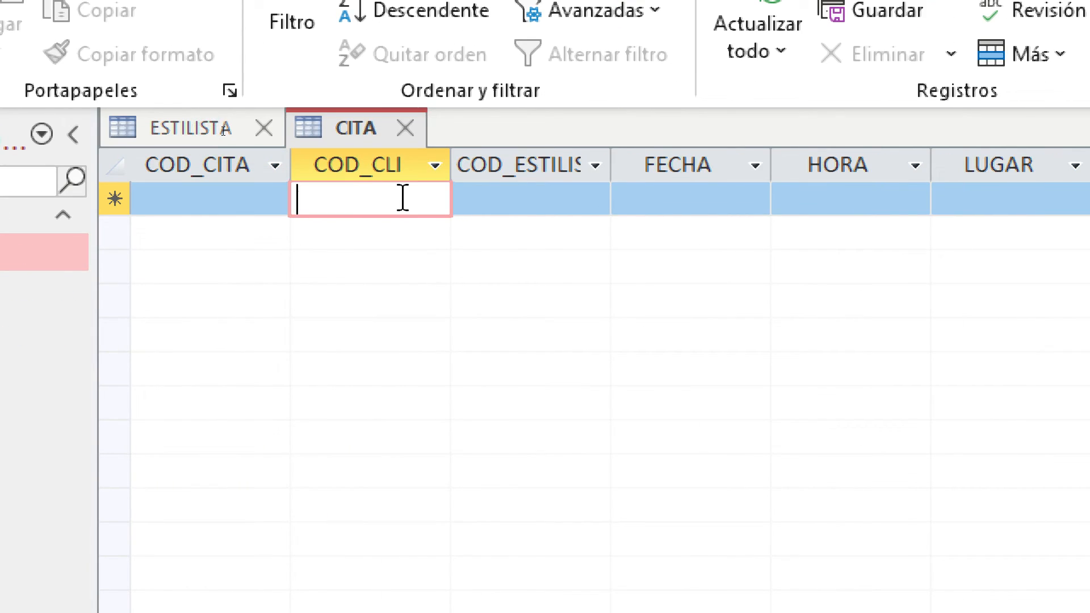
{"action": "left_click", "coordinate": [539, 196]}
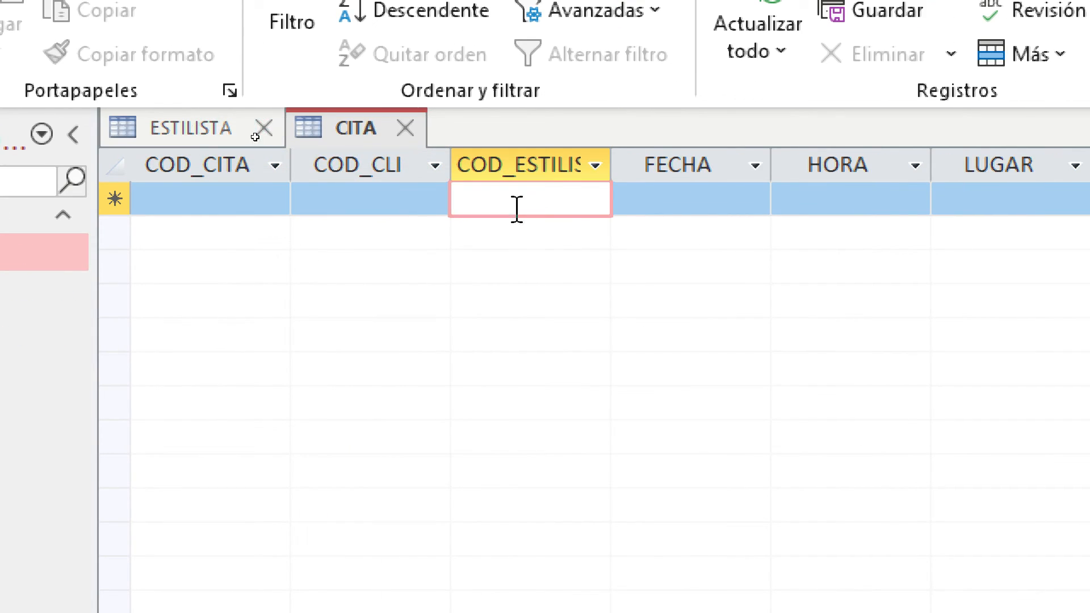
{"action": "left_click", "coordinate": [320, 208]}
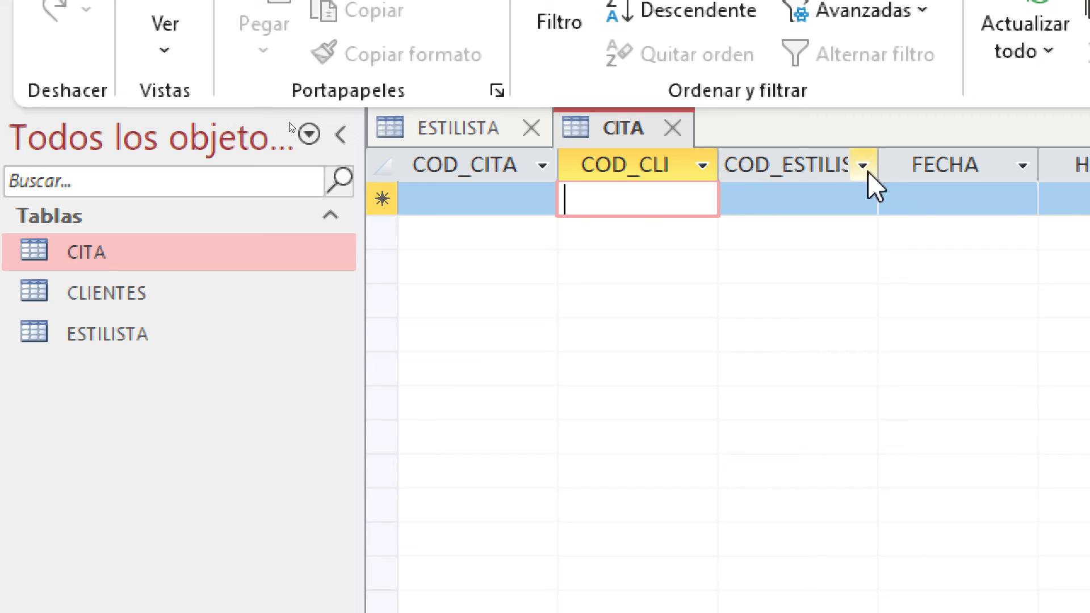
{"action": "left_click_drag", "start_coordinate": [878, 165], "coordinate": [912, 166]}
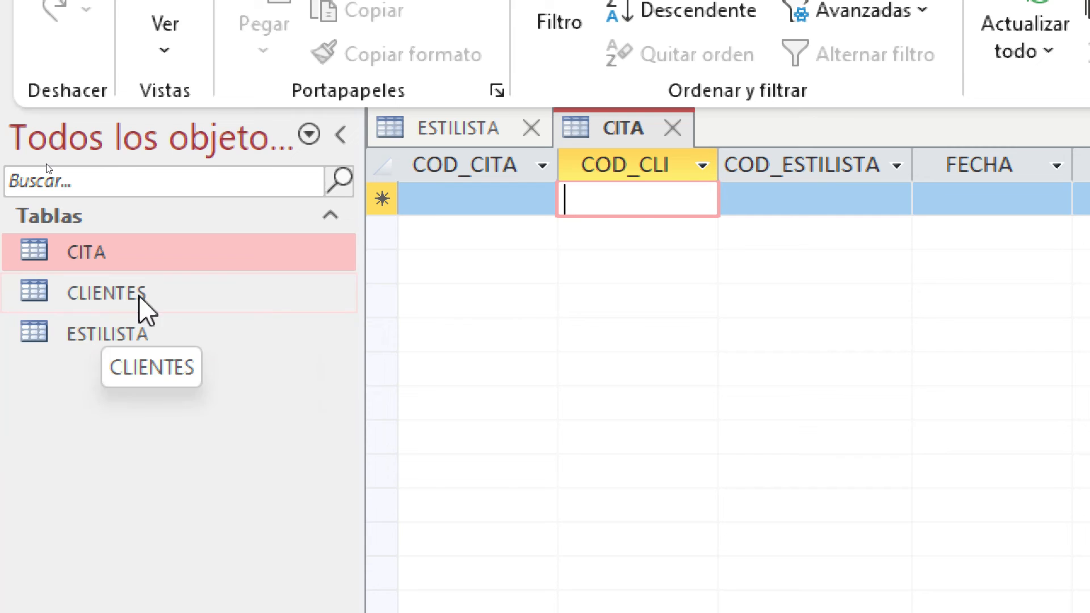
{"action": "left_click", "coordinate": [526, 141]}
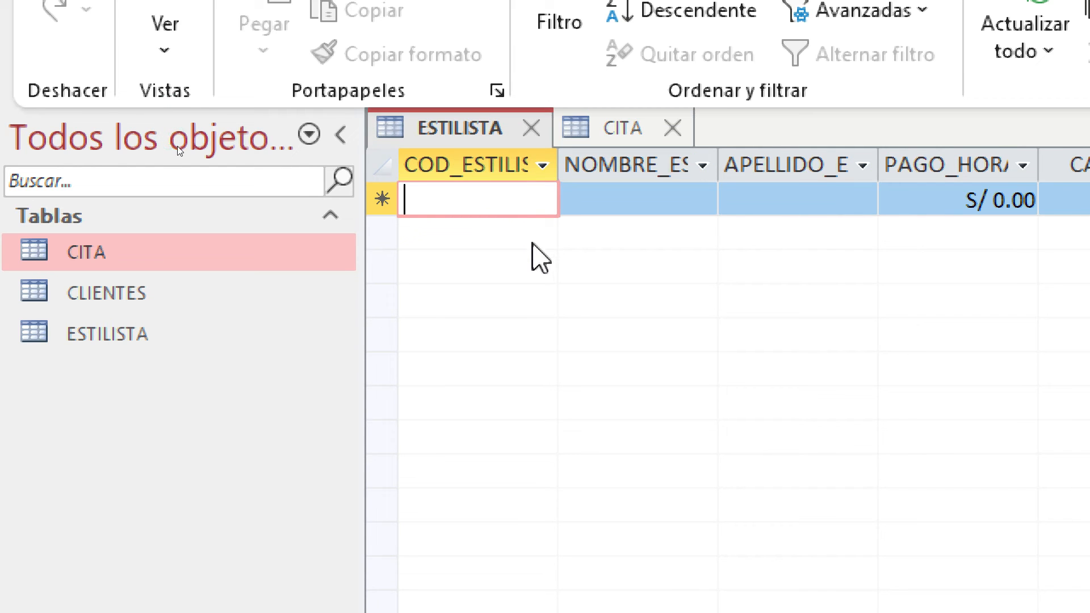
Enter code COD_EST01, the stylist's first name and surname, and hourly pay 10
{"action": "type", "text": "COD_ES"}
{"action": "key", "text": "BackSpace"}
{"action": "key", "text": "BackSpace"}
{"action": "type", "text": "ES"}
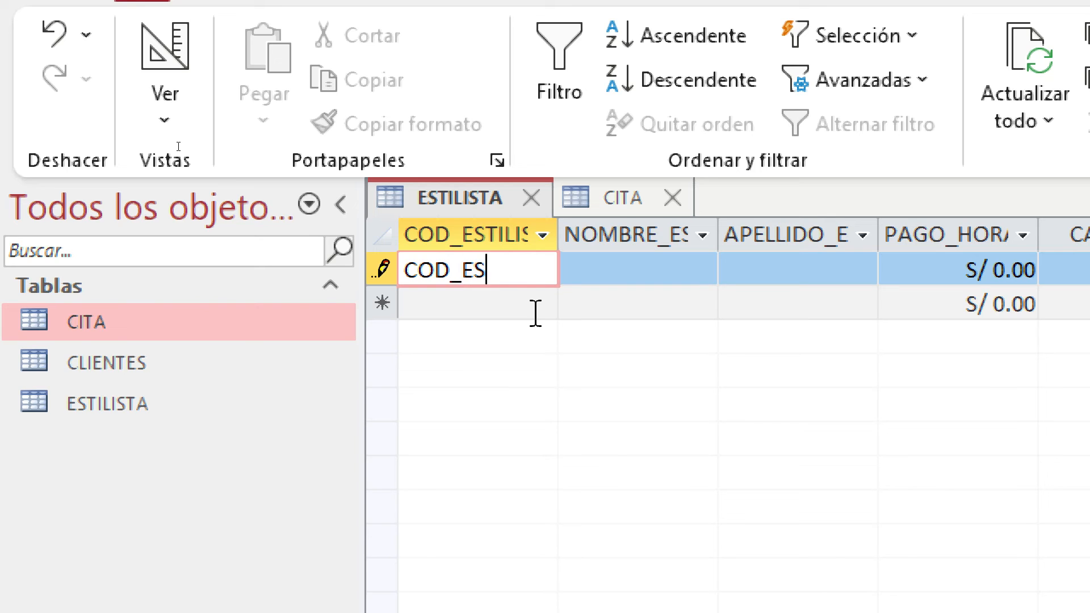
{"action": "type", "text": "T01"}
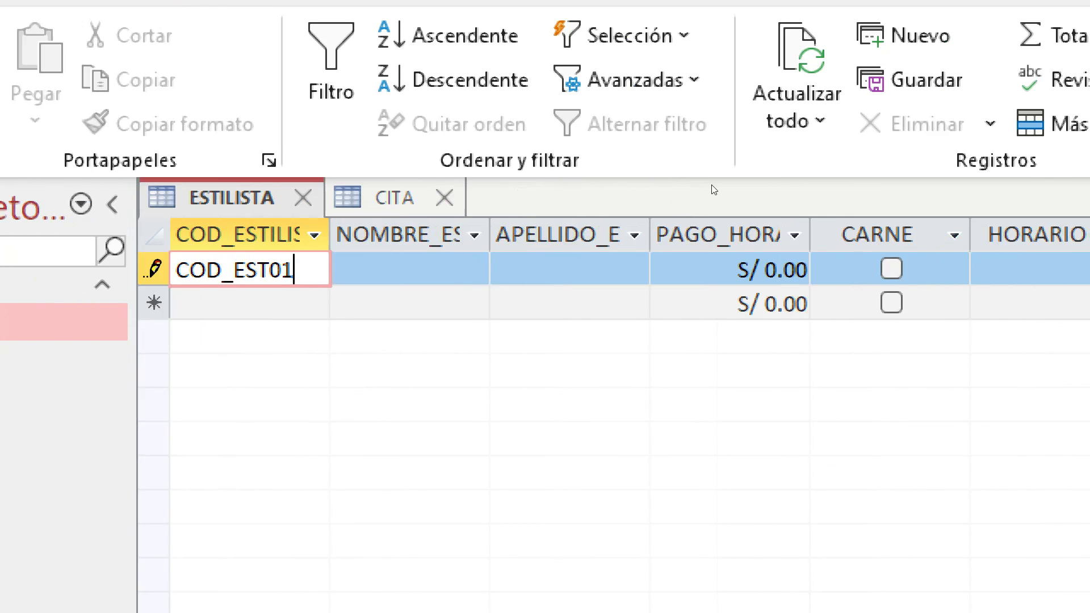
{"action": "left_click", "coordinate": [424, 268]}
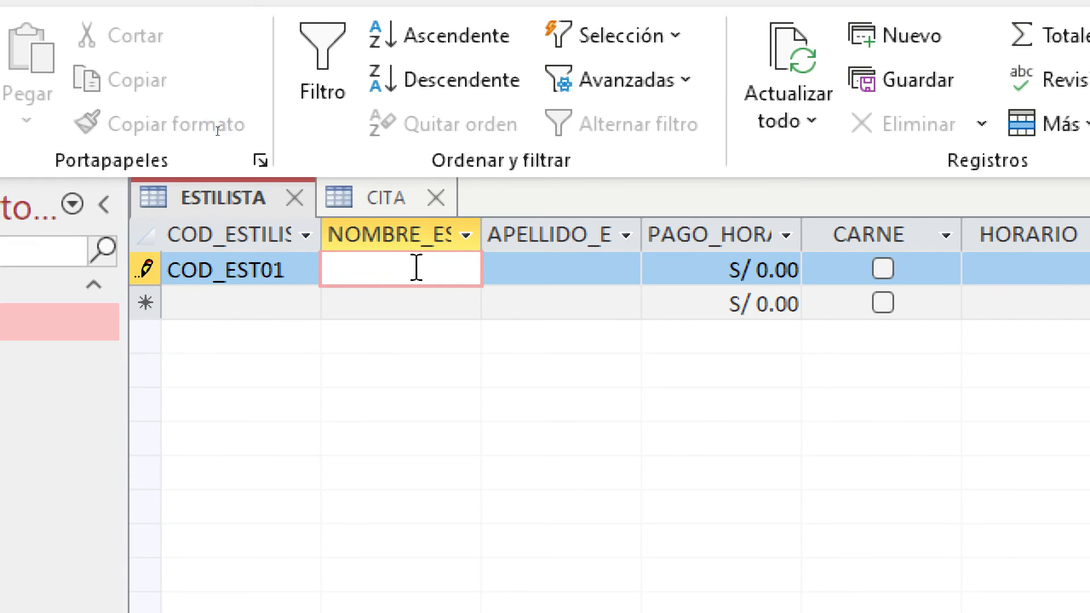
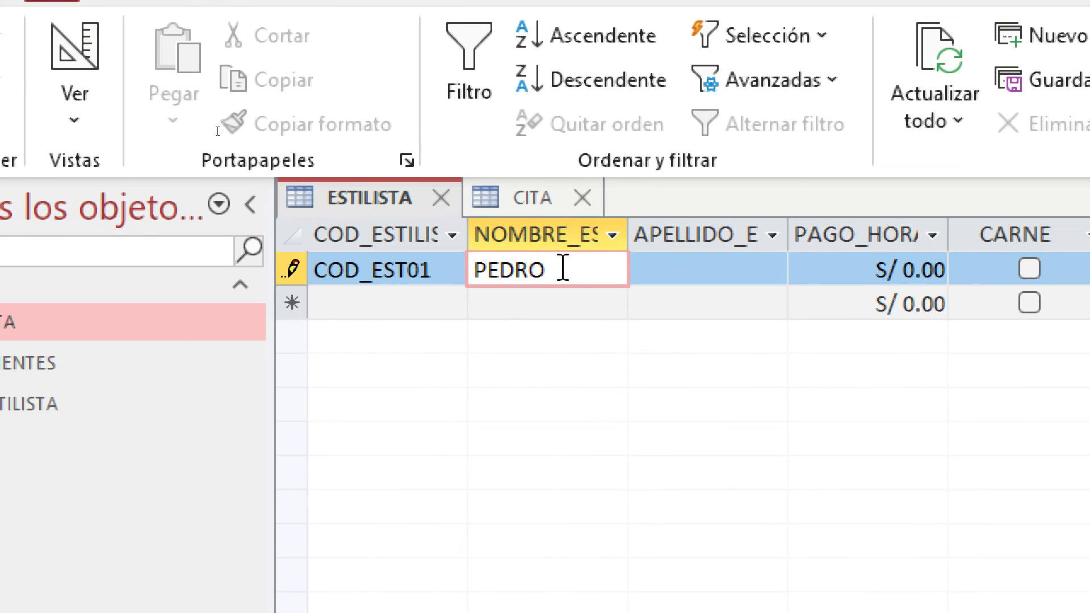
{"action": "key", "text": "Tab"}
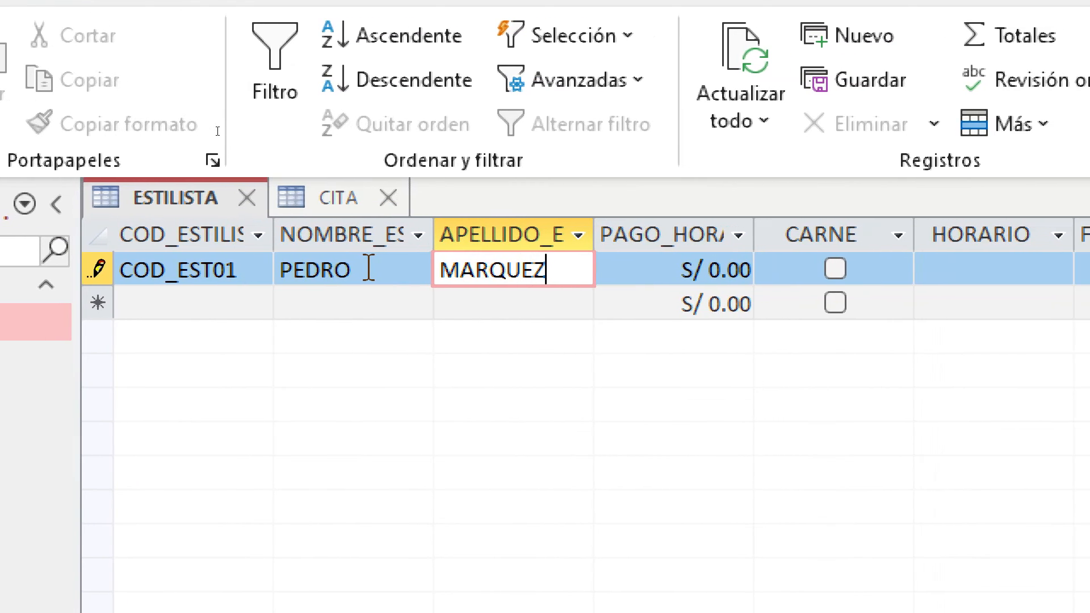
{"action": "key", "text": "Tab"}
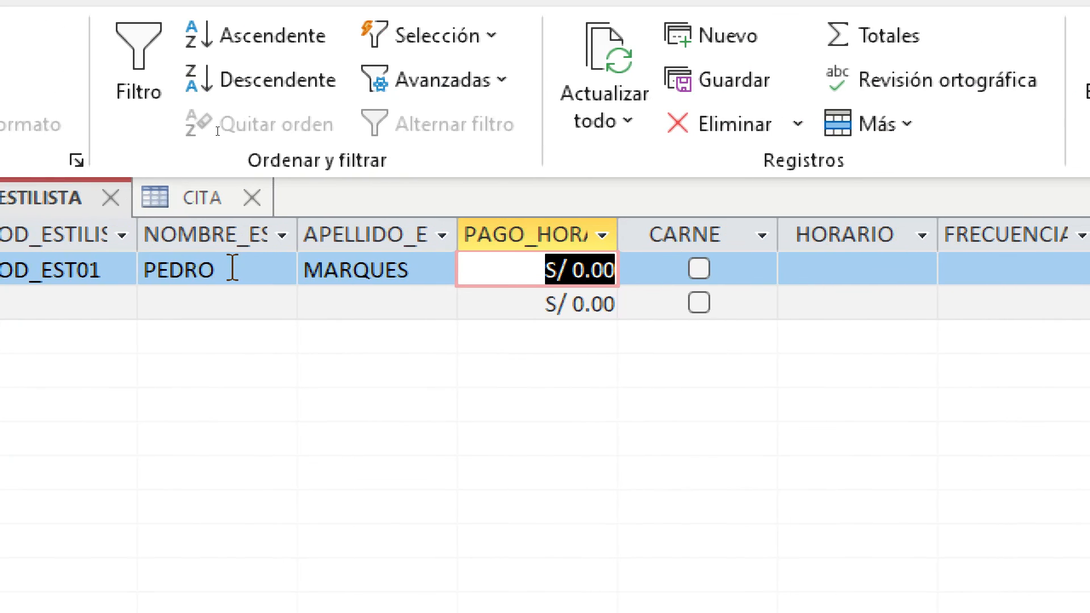
{"action": "type", "text": "3"}
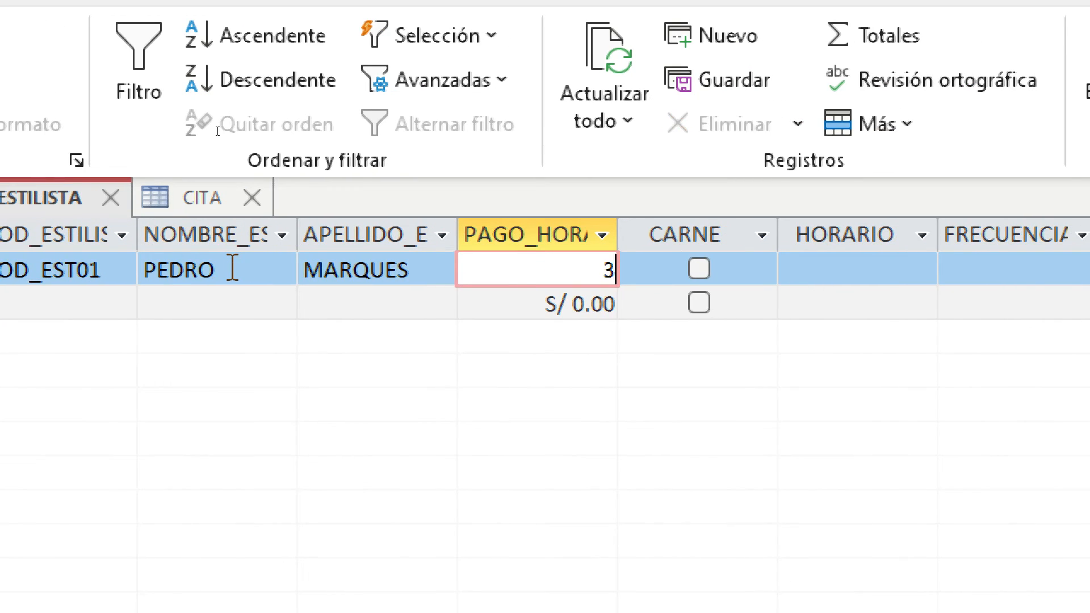
{"action": "key", "text": "BackSpace"}
{"action": "type", "text": "10"}
{"action": "key", "text": "Tab"}
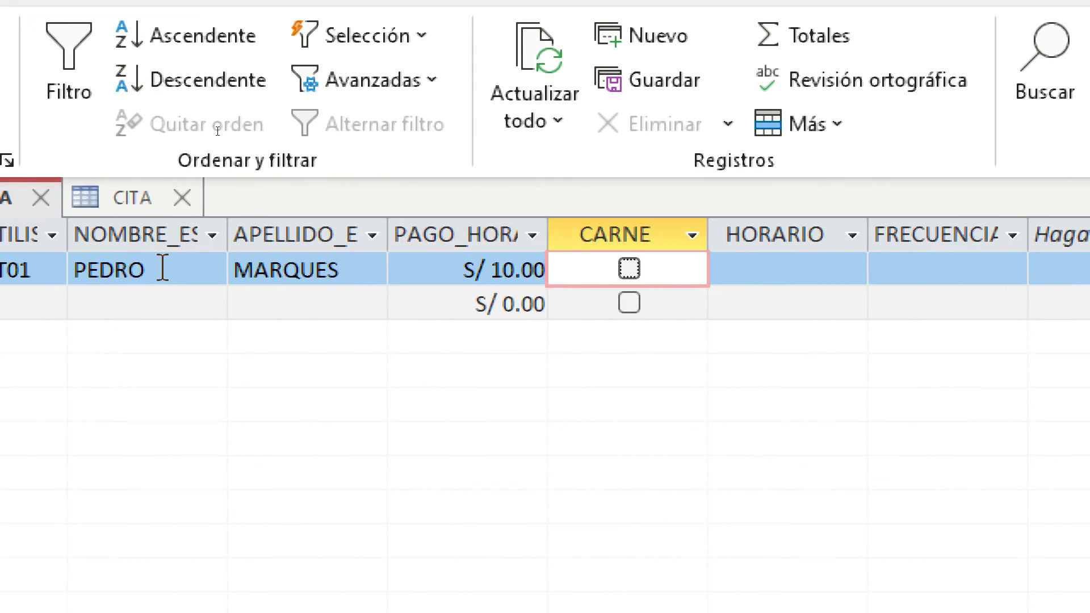
Tick the CARNE box and set FRECUENCIA to PART-TIME
{"action": "left_click", "coordinate": [629, 270]}
{"action": "left_click", "coordinate": [739, 258]}
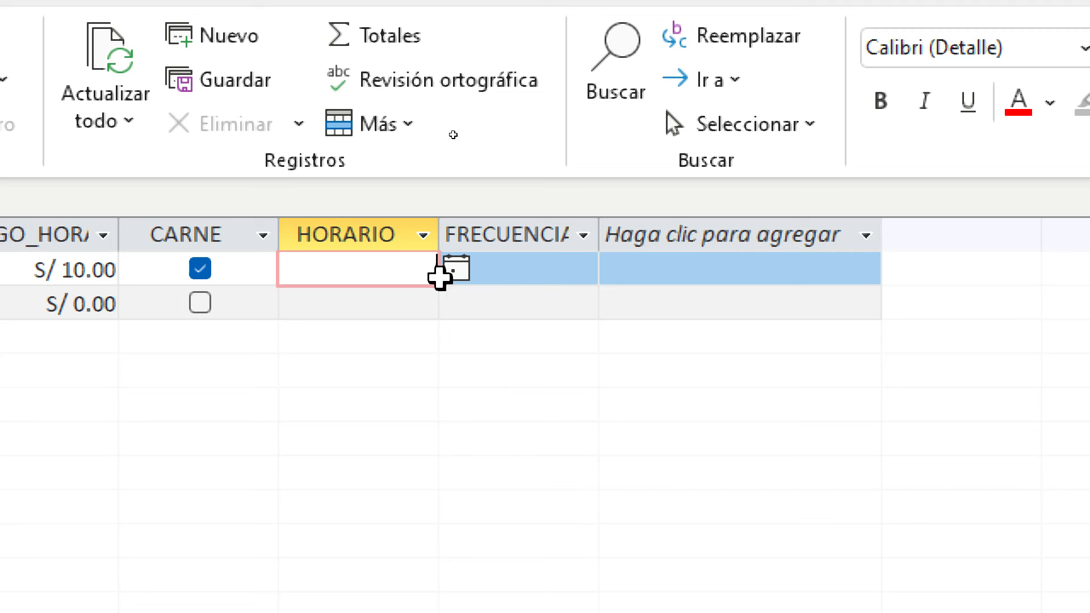
{"action": "left_click", "coordinate": [521, 267]}
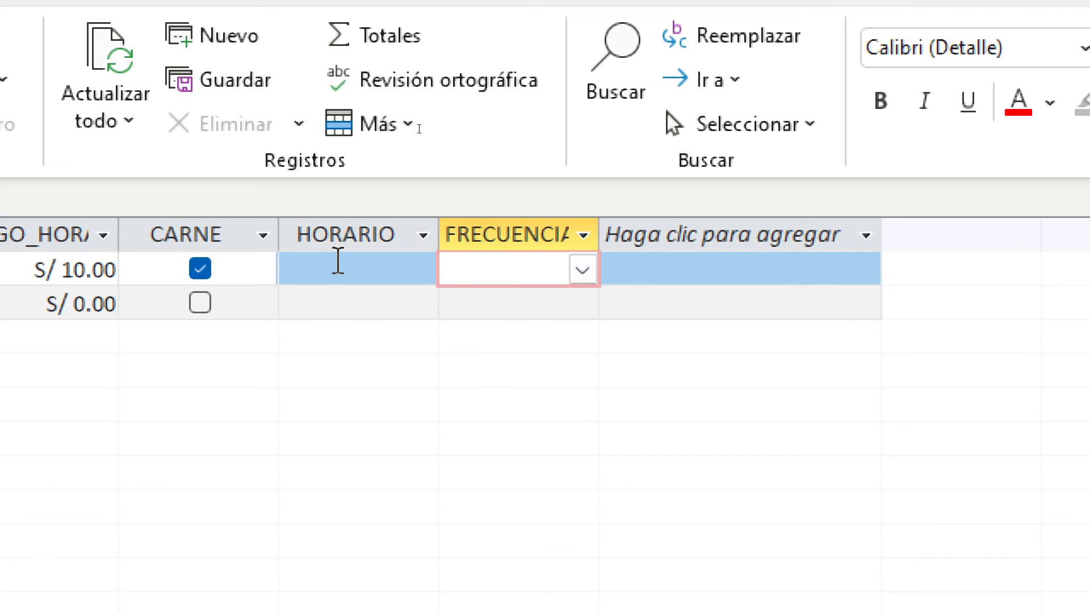
{"action": "left_click", "coordinate": [367, 269]}
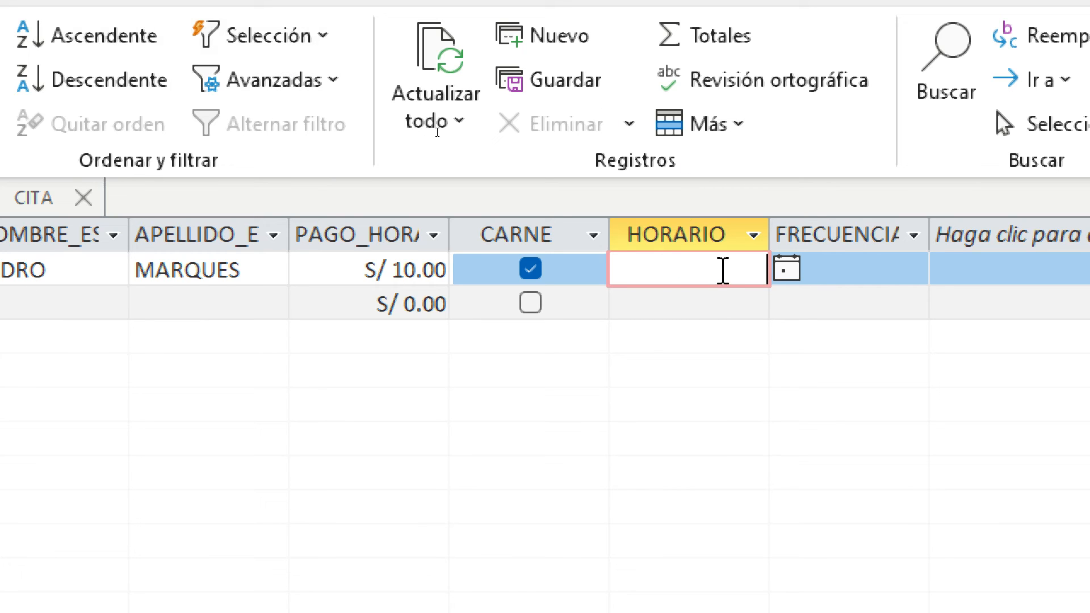
{"action": "left_click", "coordinate": [878, 256]}
{"action": "left_click", "coordinate": [912, 270]}
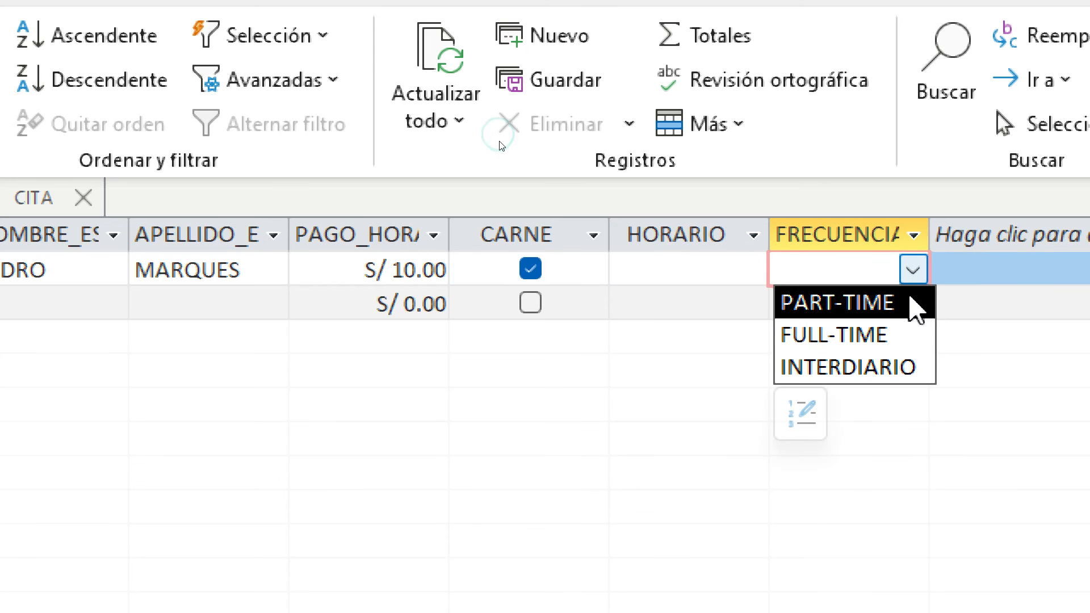
{"action": "left_click", "coordinate": [895, 306]}
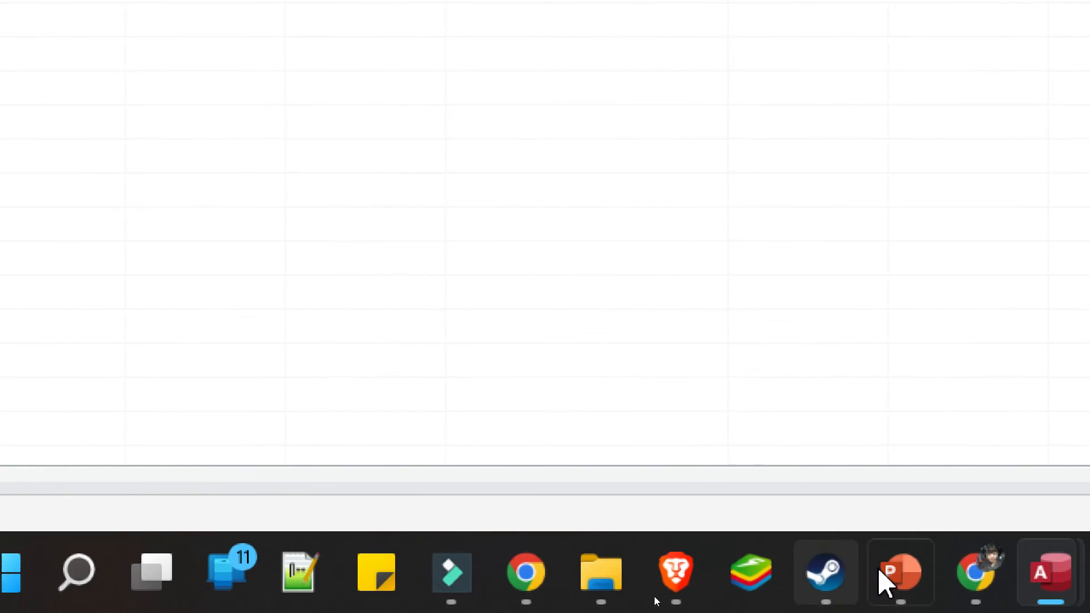
Switch between the two Access databases, then return to SALON_SPA's HORARIO field
{"action": "left_click", "coordinate": [879, 558]}
{"action": "left_click", "coordinate": [798, 323]}
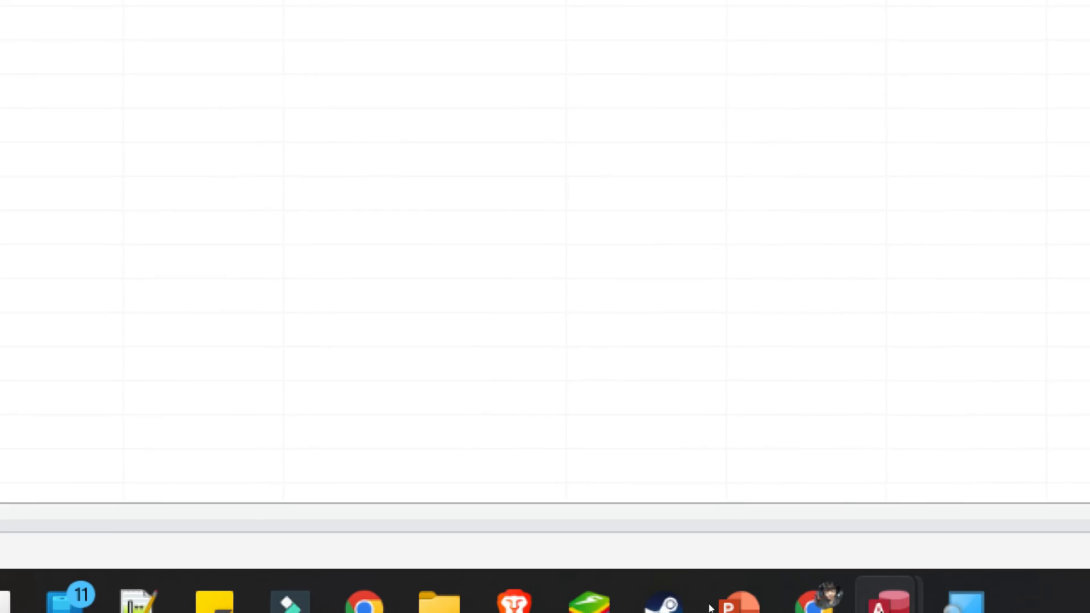
{"action": "mouse_move", "coordinate": [961, 588]}
{"action": "left_click", "coordinate": [802, 596]}
{"action": "left_click", "coordinate": [918, 453]}
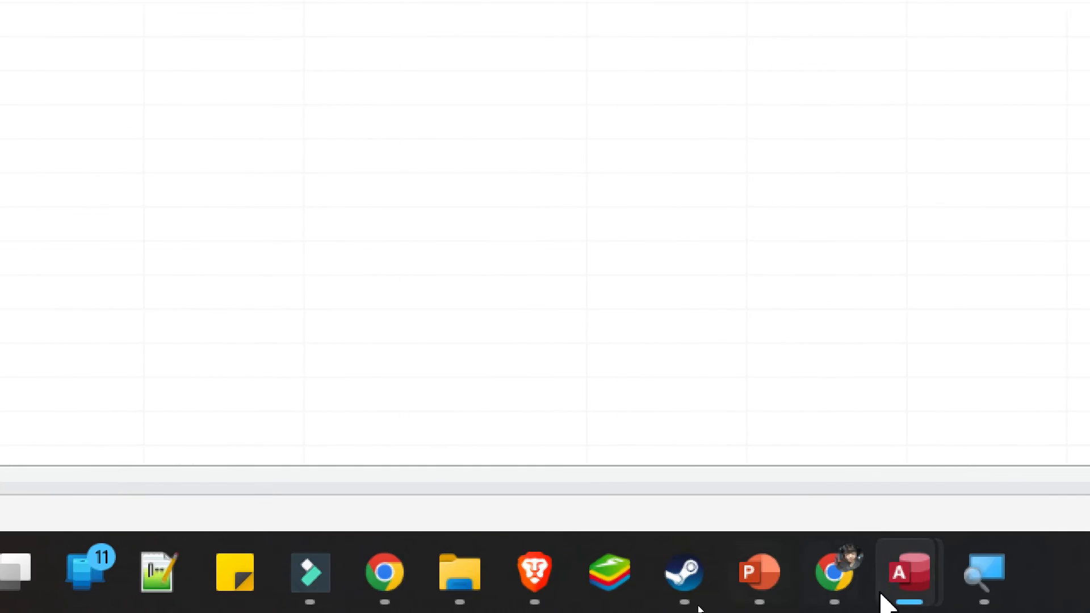
{"action": "mouse_move", "coordinate": [886, 548]}
{"action": "left_click", "coordinate": [713, 377]}
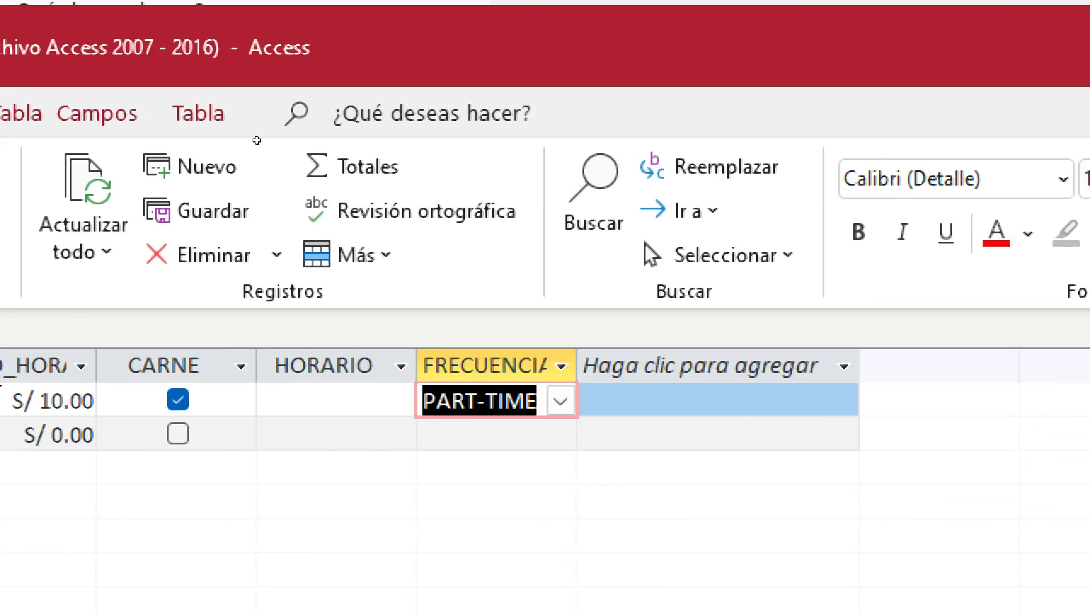
{"action": "left_click", "coordinate": [93, 24]}
{"action": "left_click", "coordinate": [653, 395]}
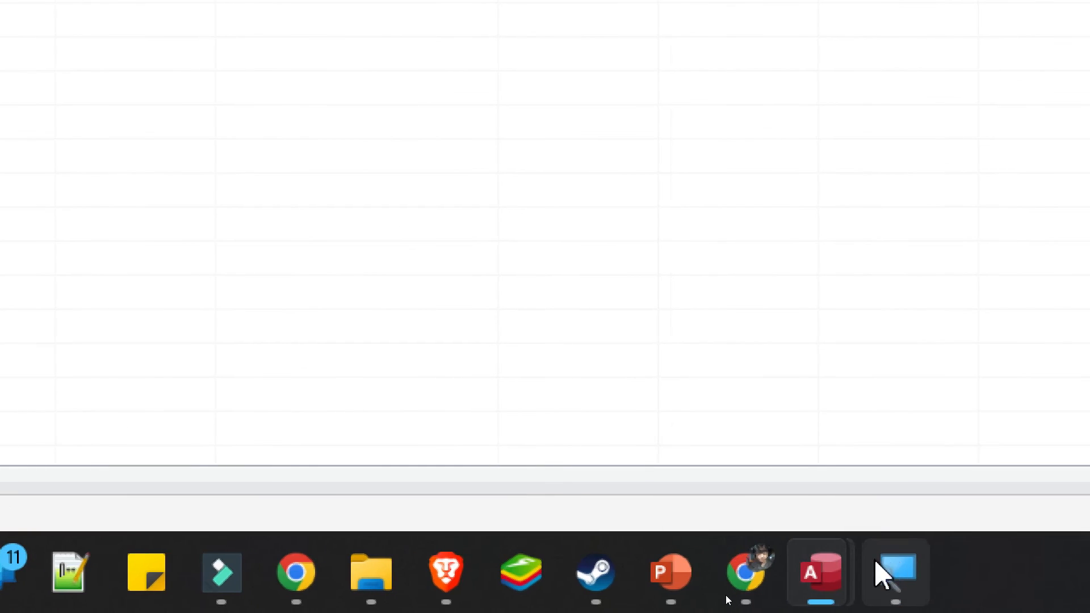
Close all Magnifier windows and switch between the SALON_SPA and reference salon databases
{"action": "right_click", "coordinate": [874, 561]}
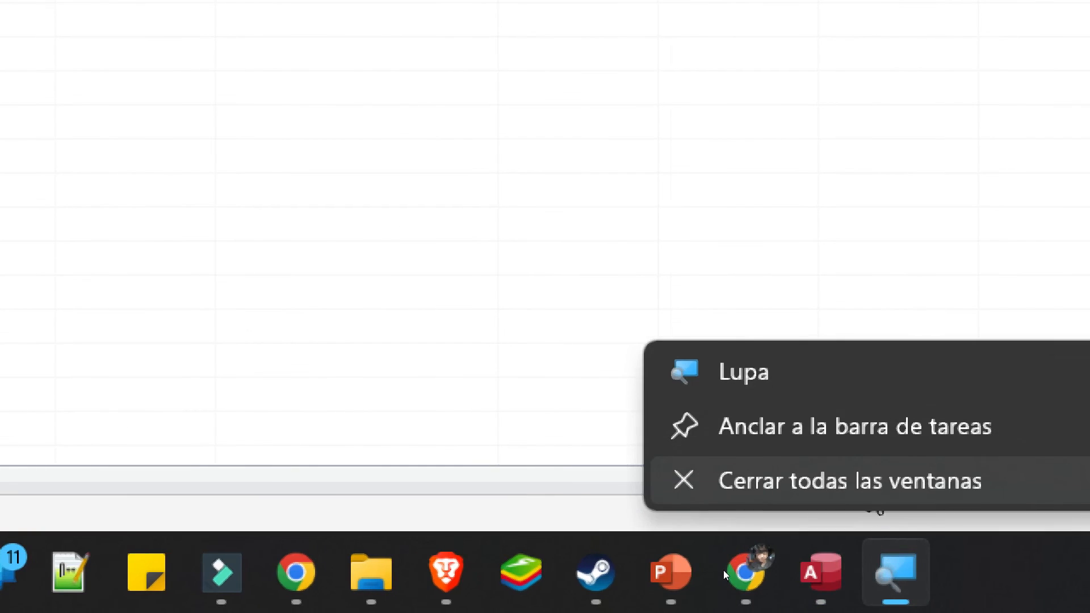
{"action": "left_click", "coordinate": [863, 483]}
{"action": "left_click", "coordinate": [716, 599]}
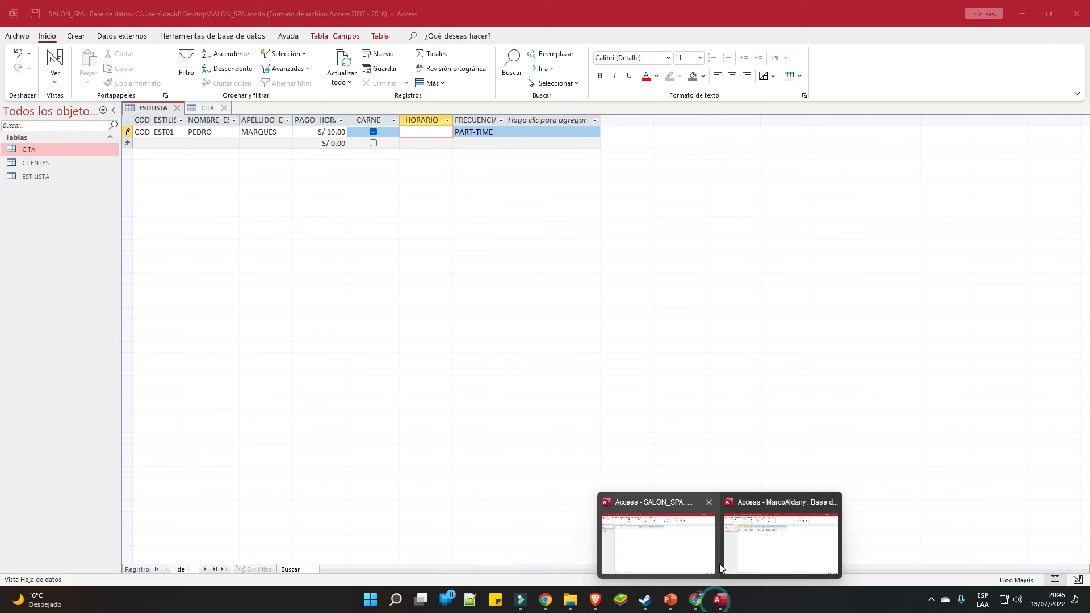
{"action": "left_click", "coordinate": [676, 538]}
{"action": "left_click", "coordinate": [720, 602]}
{"action": "left_click", "coordinate": [759, 551]}
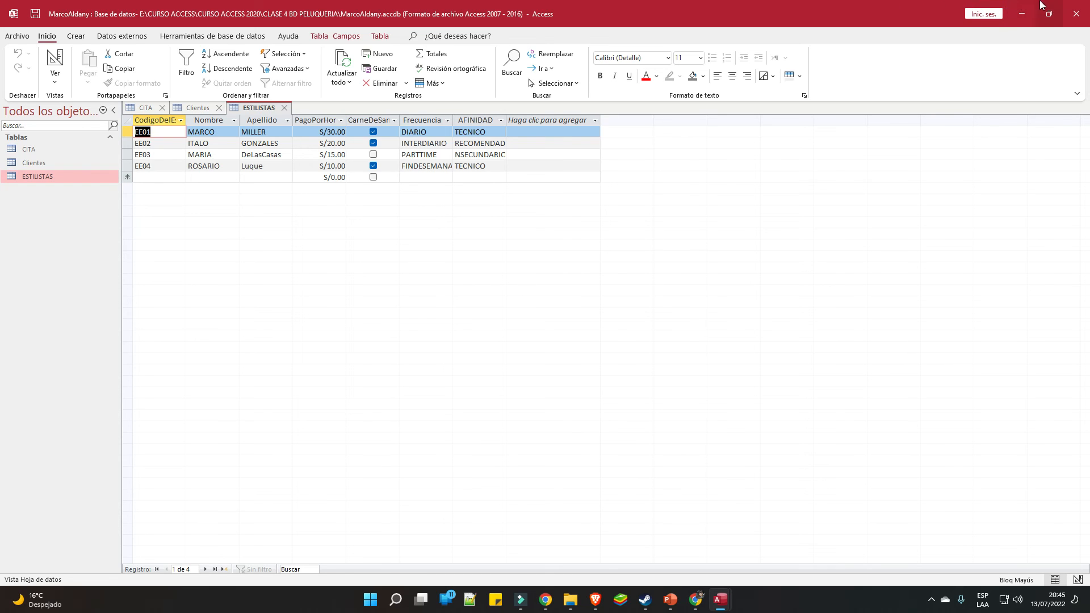
Minimize the reference database to return to SALON_SPA, then start a Windows search
{"action": "left_click", "coordinate": [1022, 14]}
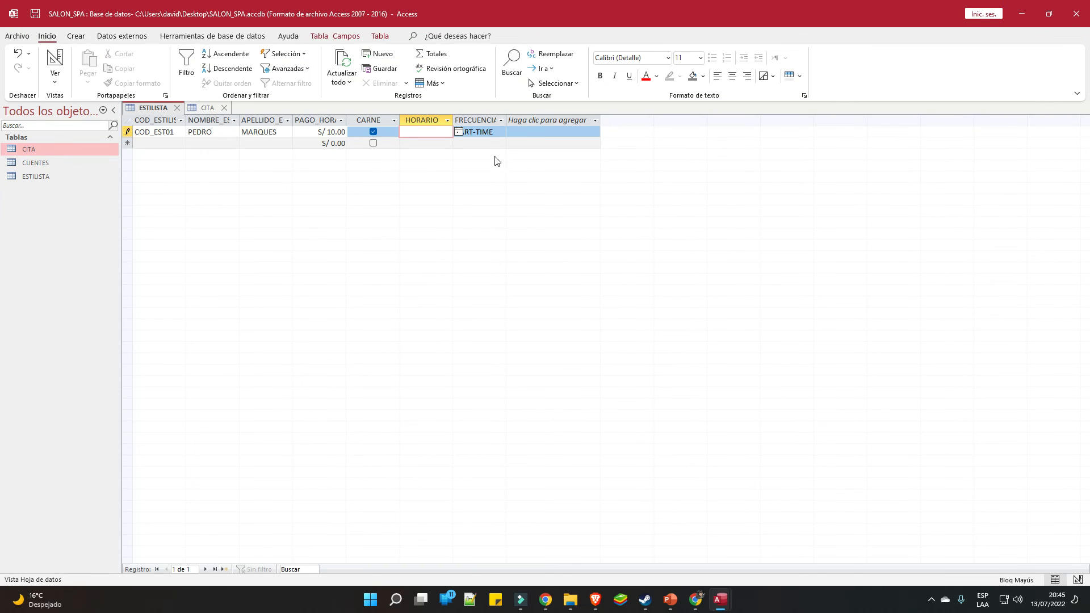
{"action": "mouse_move", "coordinate": [731, 601]}
{"action": "left_click", "coordinate": [751, 560]}
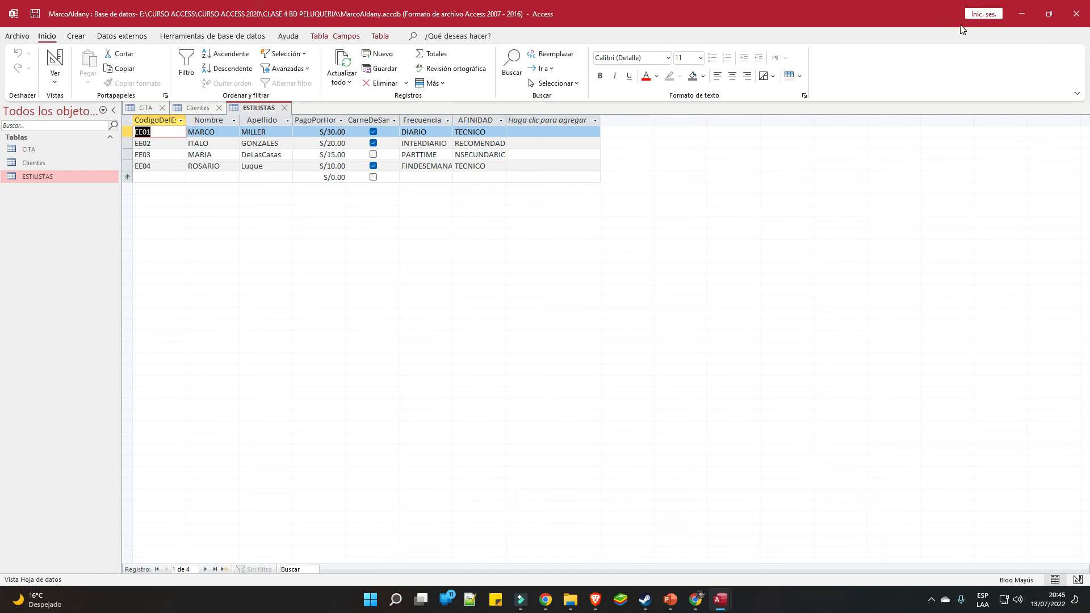
{"action": "left_click", "coordinate": [1022, 6]}
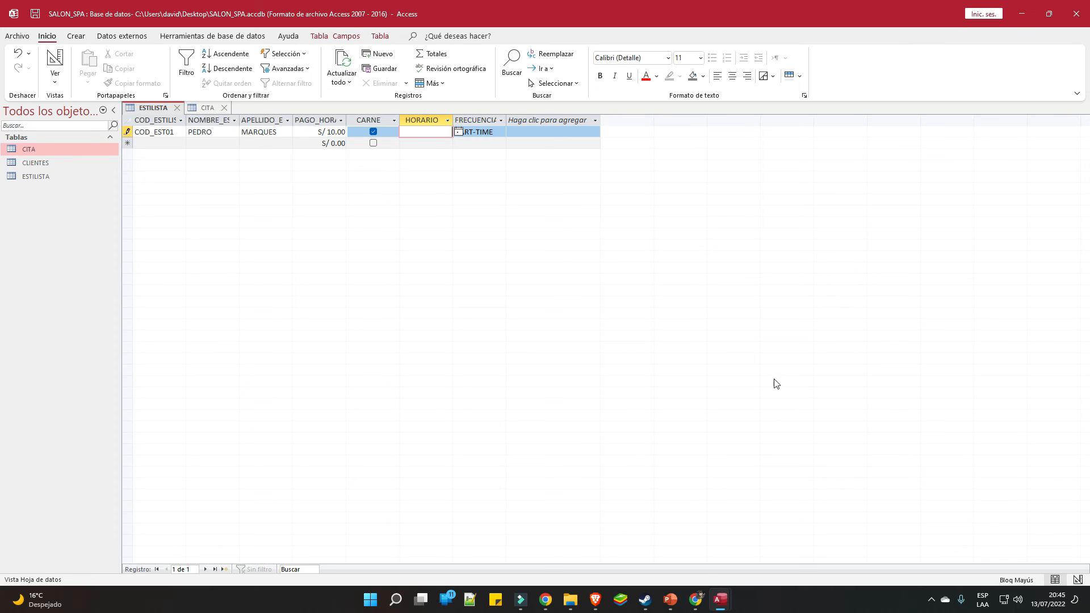
{"action": "left_click", "coordinate": [370, 599]}
Launch Lupa (Magnifier) via search and select the HORARIO cells in the ESTILISTA datasheet
{"action": "type", "text": "LU"}
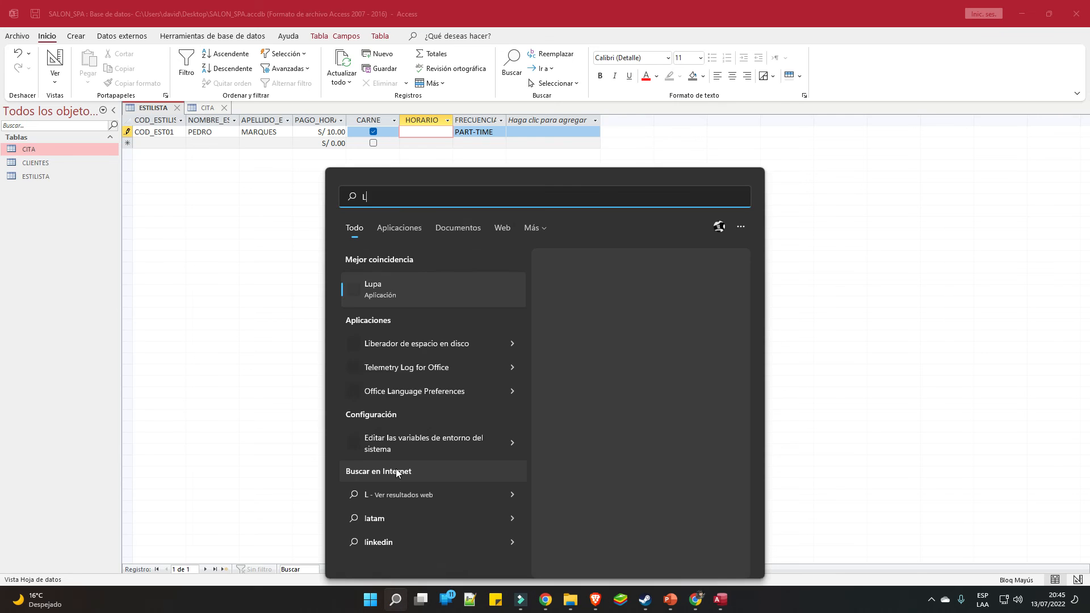
{"action": "left_click", "coordinate": [355, 298]}
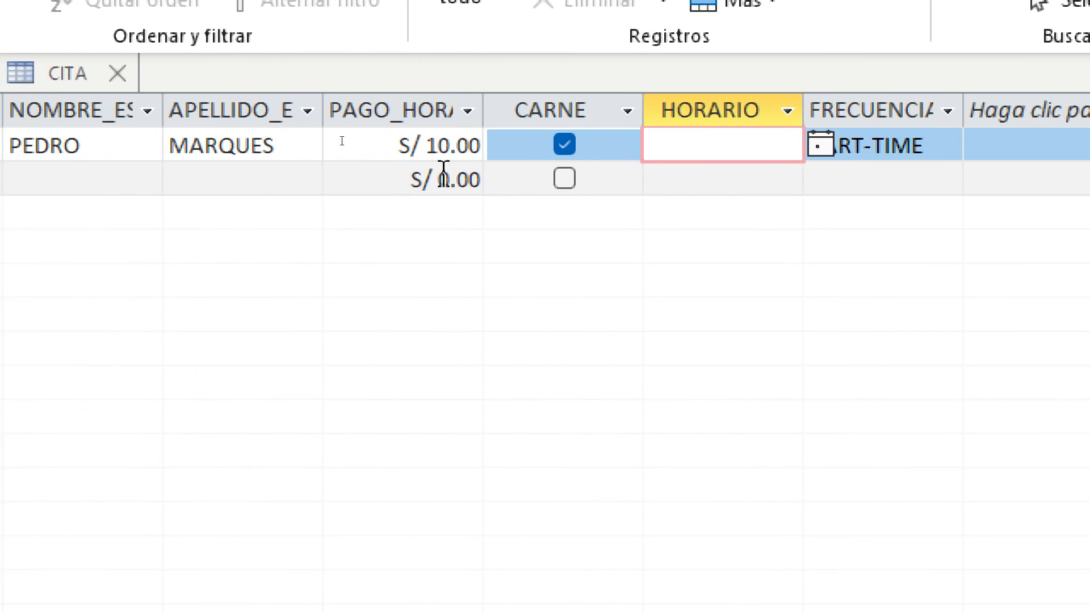
{"action": "left_click", "coordinate": [492, 177]}
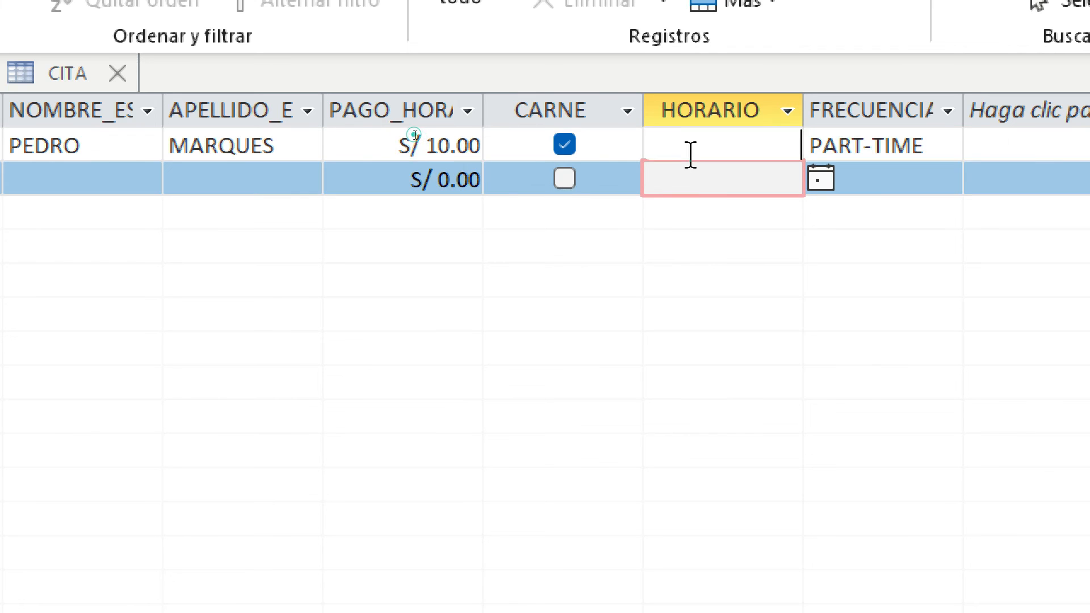
{"action": "left_click", "coordinate": [691, 154]}
{"action": "left_click", "coordinate": [721, 175]}
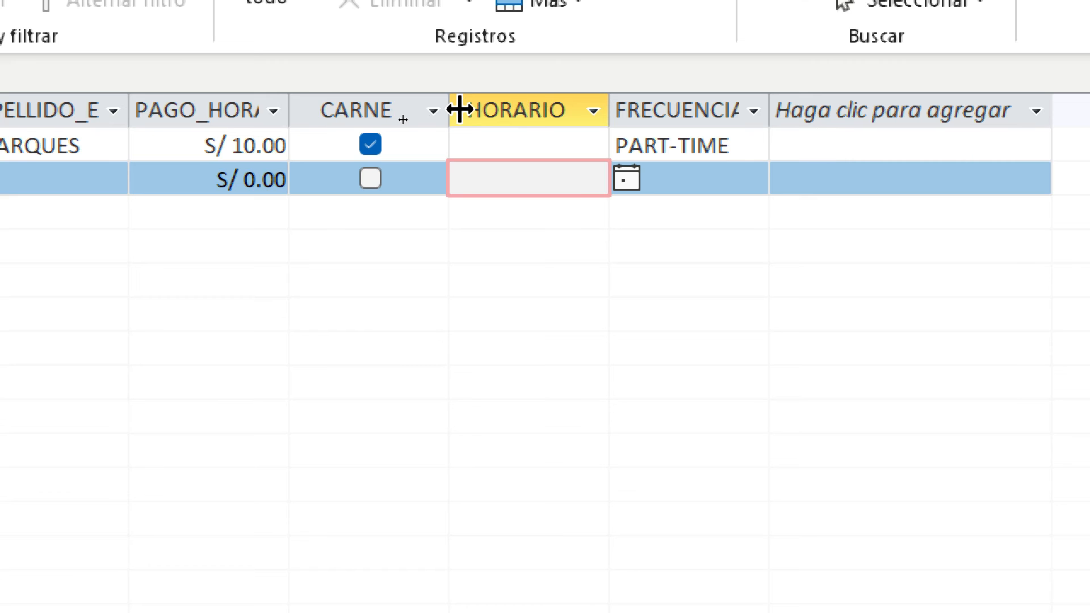
{"action": "left_click", "coordinate": [529, 148]}
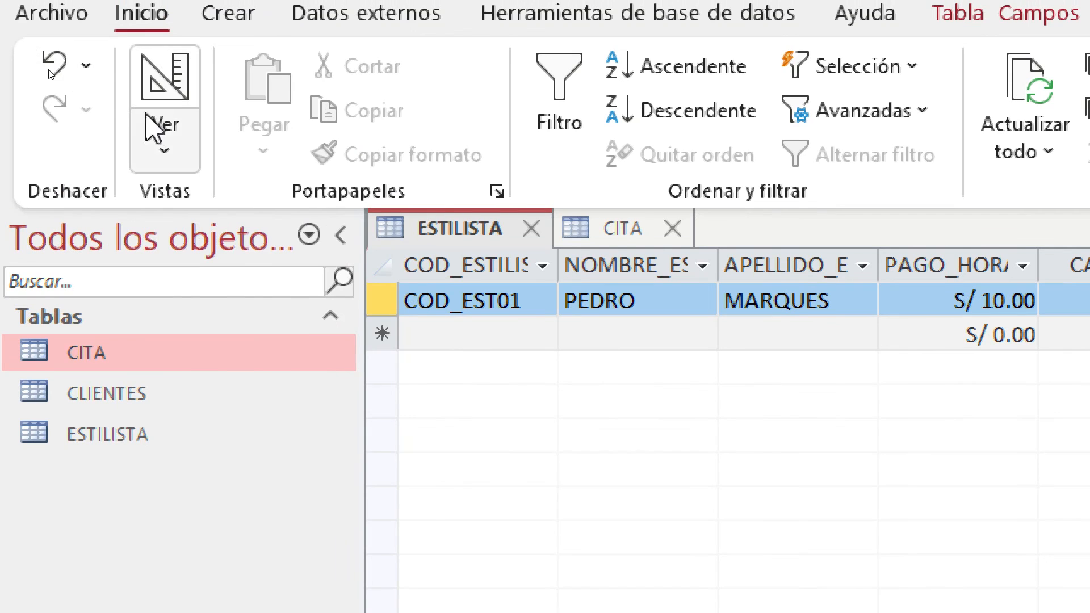
Change HORARIO's data type to Texto corto in design view and save, returning to datasheet
{"action": "left_click", "coordinate": [150, 122]}
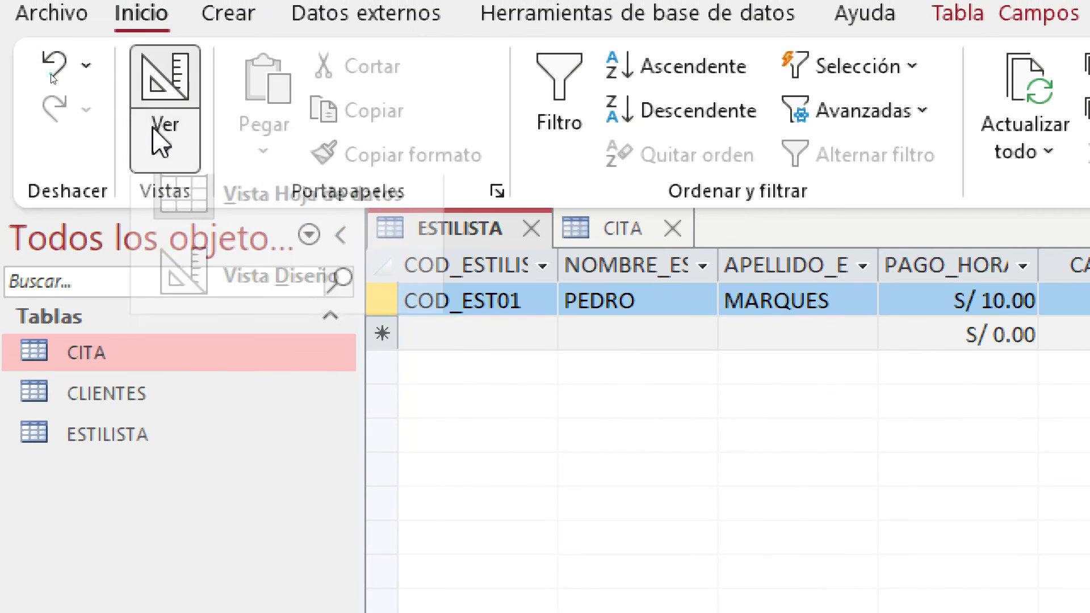
{"action": "left_click", "coordinate": [290, 310]}
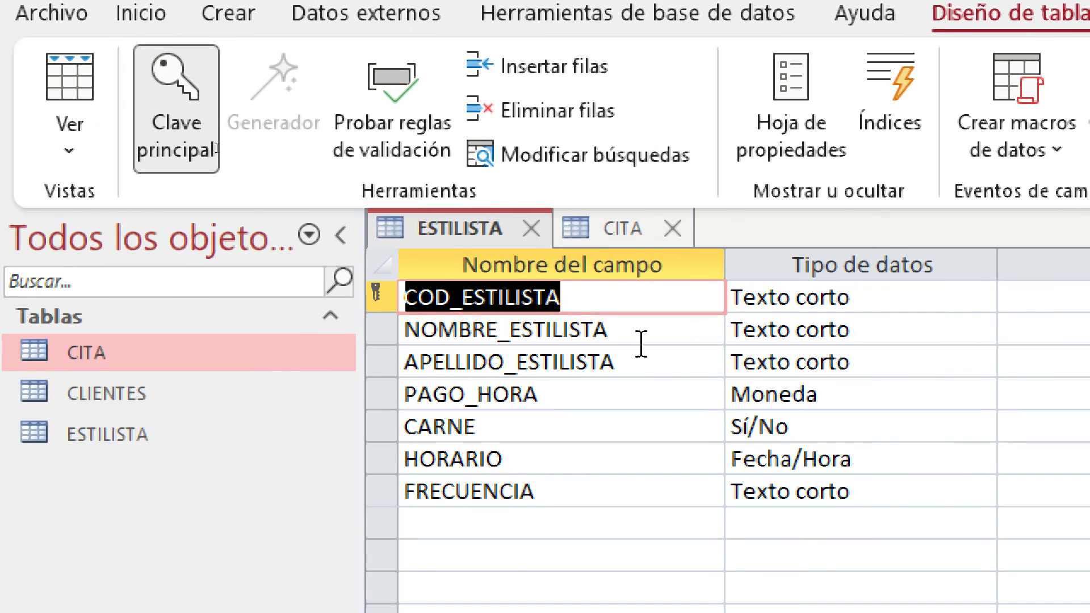
{"action": "left_click", "coordinate": [793, 460]}
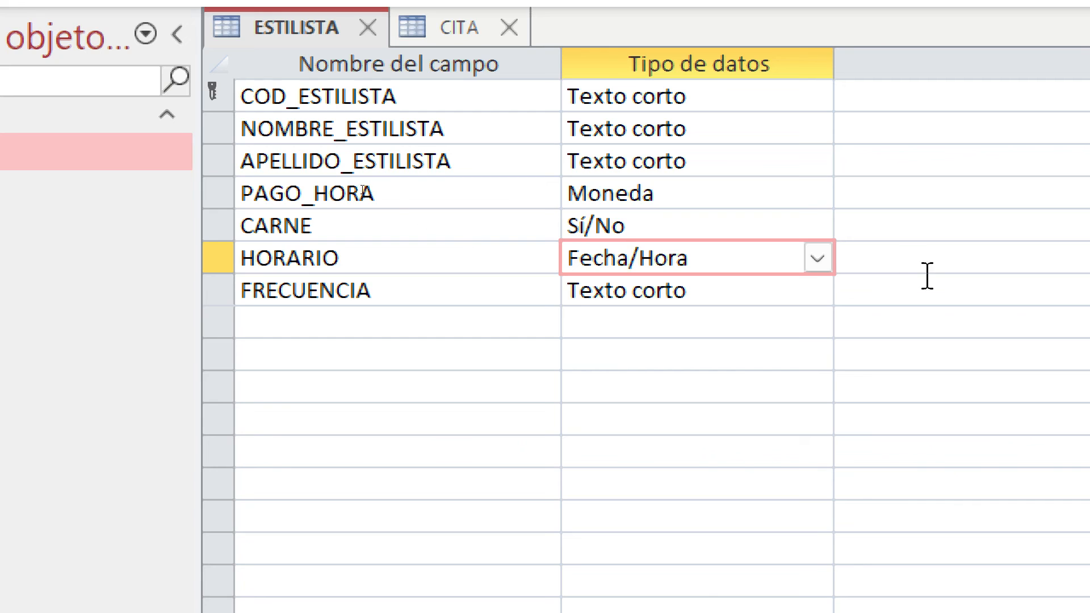
{"action": "left_click", "coordinate": [817, 266]}
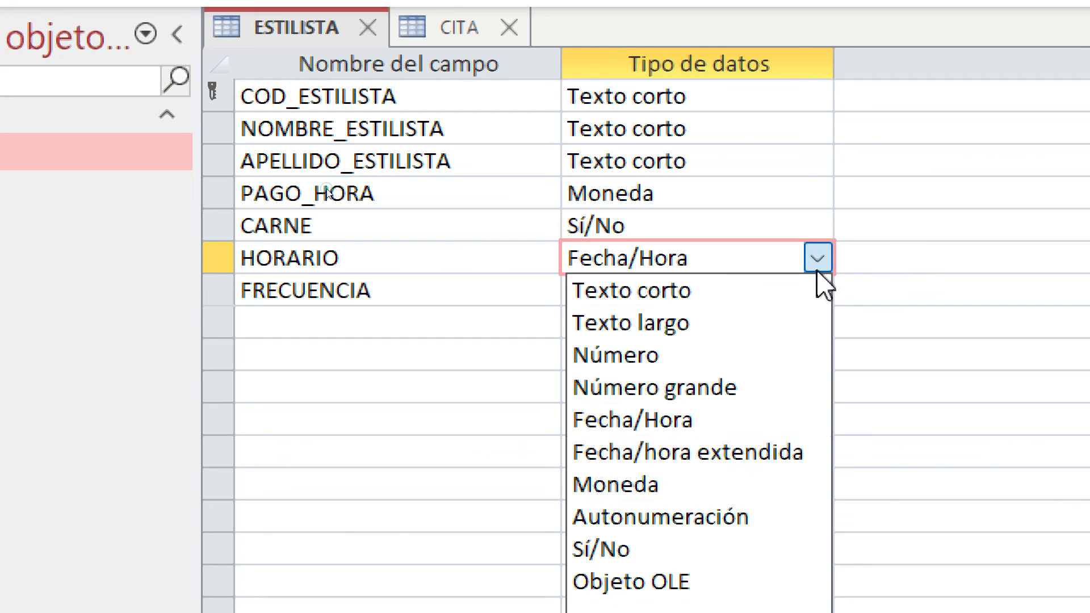
{"action": "left_click", "coordinate": [742, 302]}
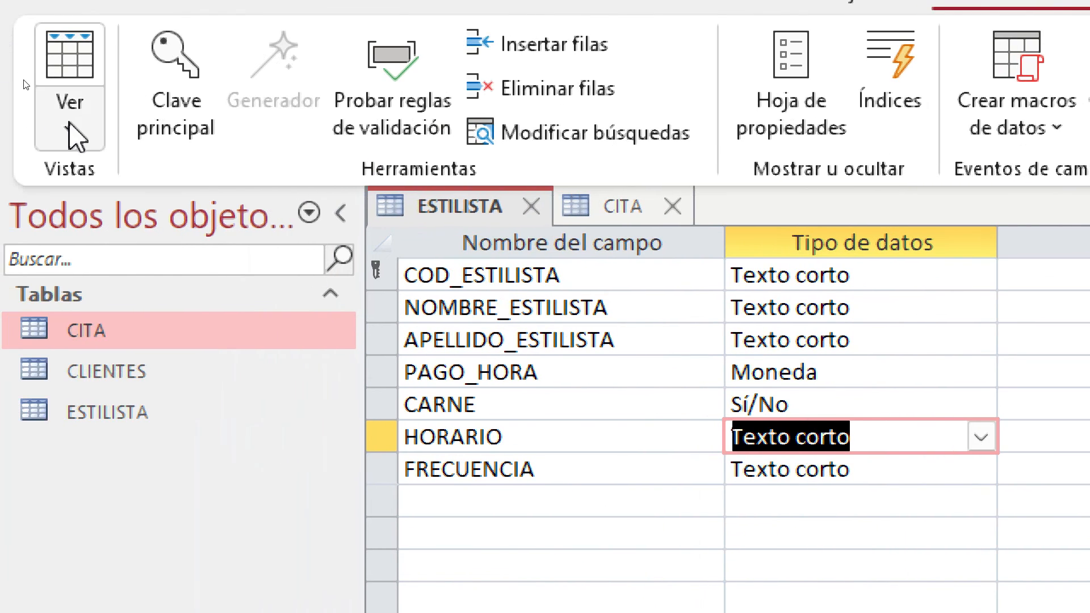
{"action": "left_click", "coordinate": [69, 122]}
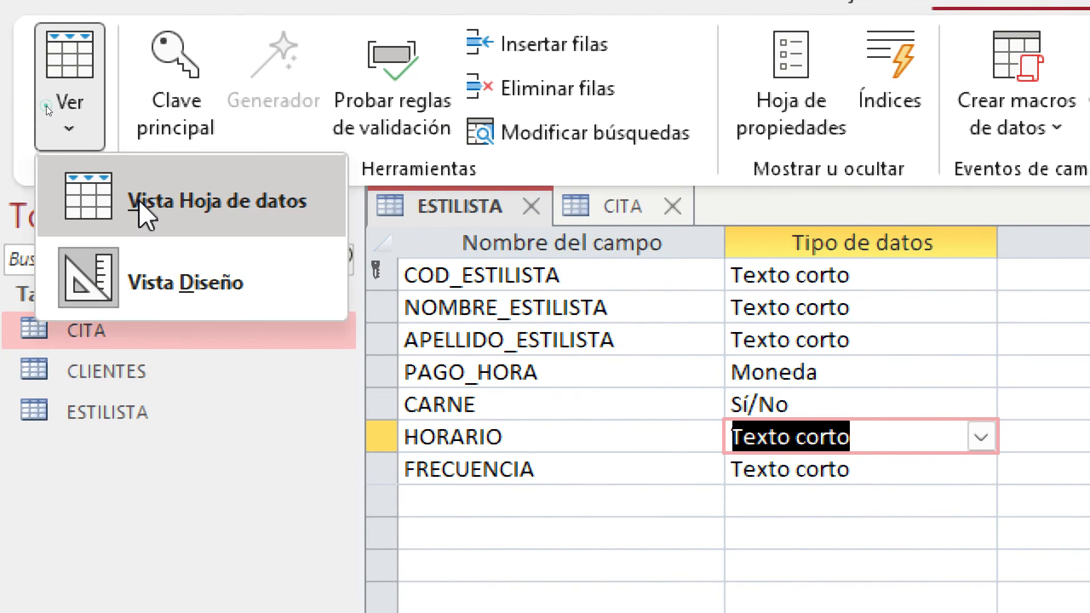
{"action": "left_click", "coordinate": [139, 203]}
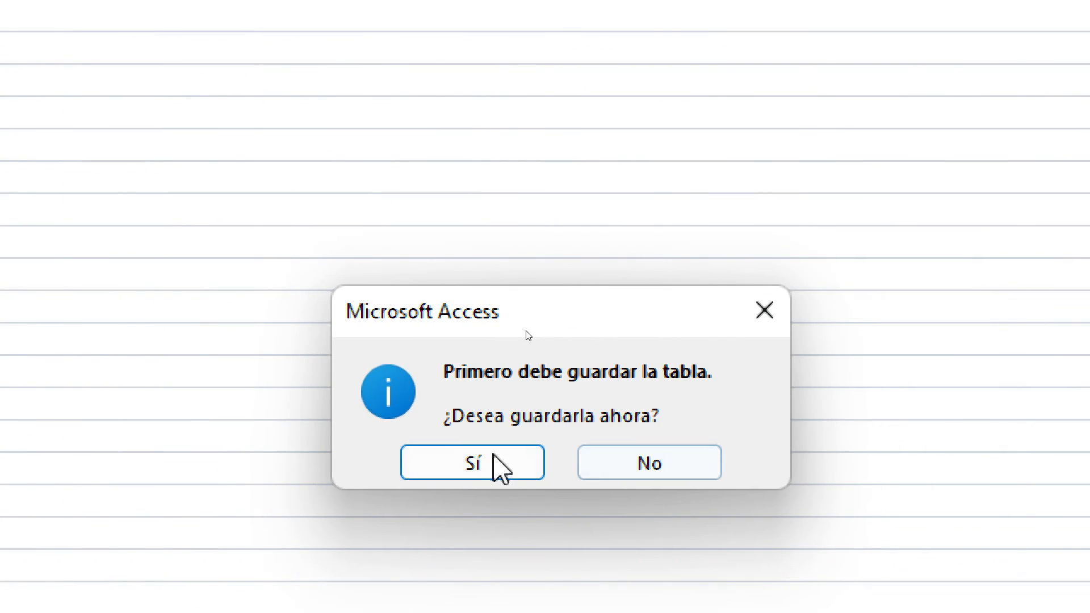
{"action": "left_click", "coordinate": [487, 467]}
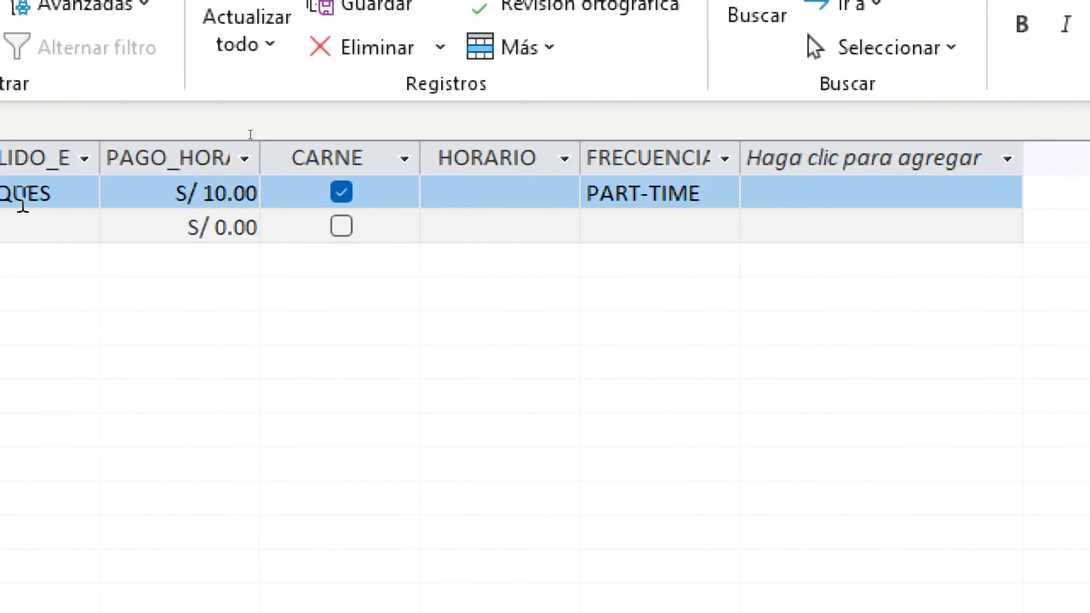
{"action": "left_click", "coordinate": [206, 108]}
Enter BACHILLER in the stylist's HORARIO cell
{"action": "left_click", "coordinate": [735, 198]}
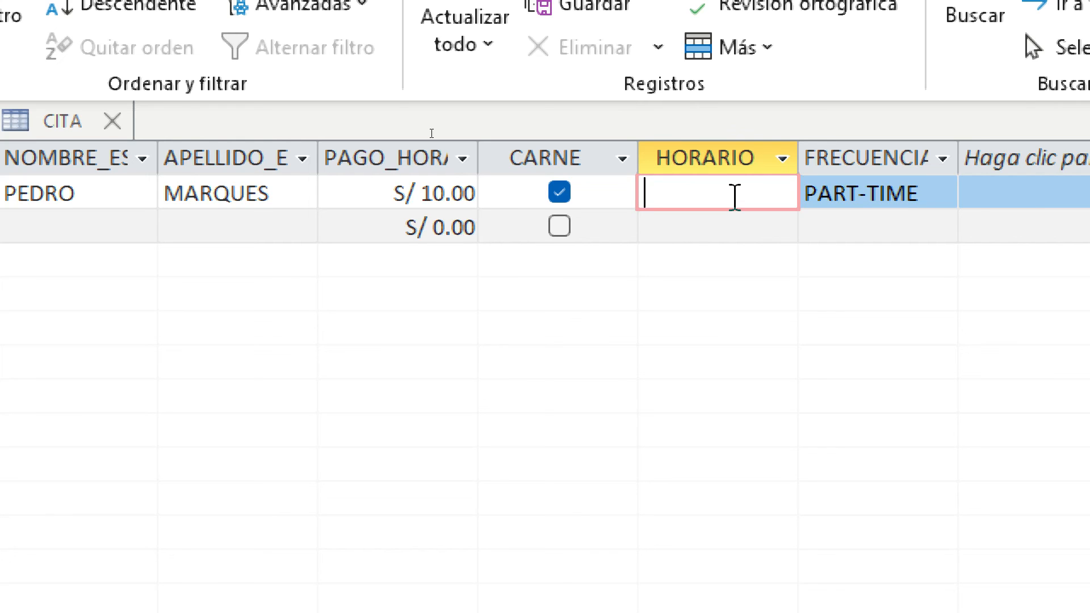
{"action": "type", "text": "BACHI"}
{"action": "key", "text": "BackSpace"}
{"action": "key", "text": "BackSpace"}
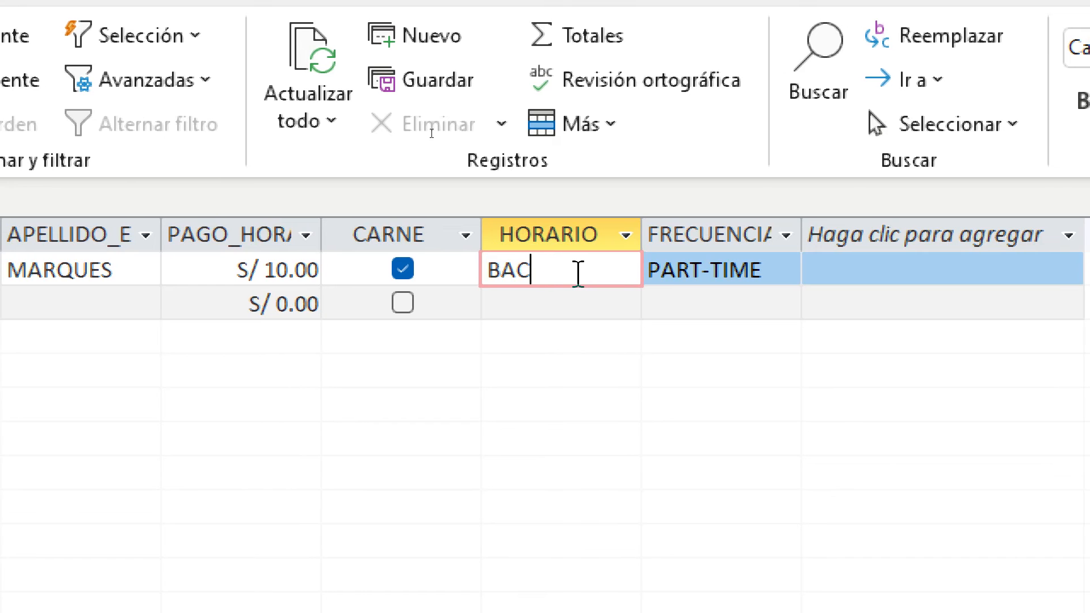
{"action": "key", "text": "BackSpace"}
{"action": "type", "text": "CHILLER"}
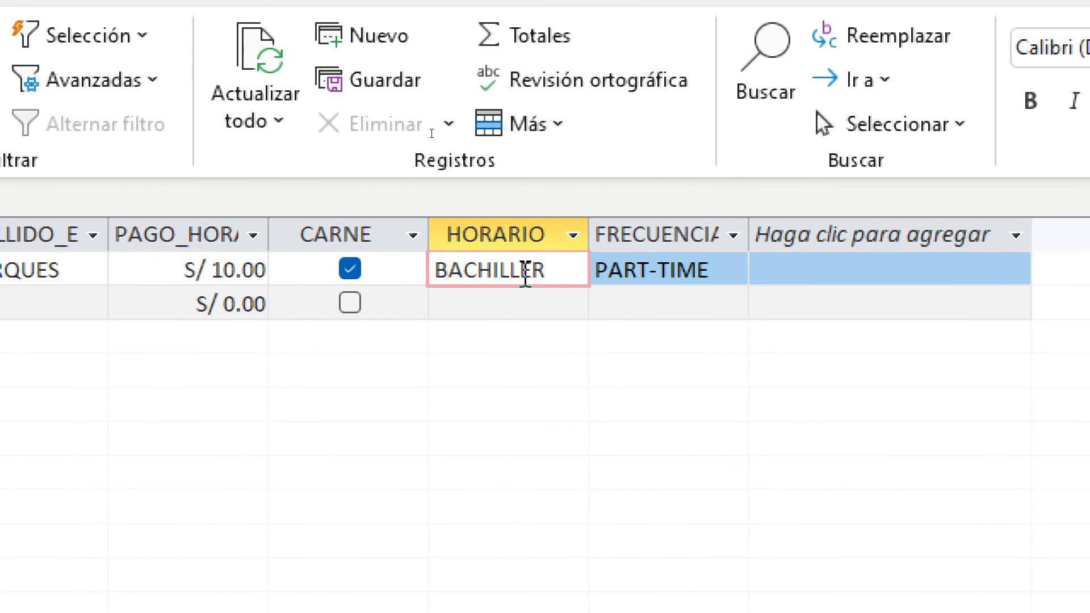
{"action": "left_click", "coordinate": [522, 302]}
{"action": "left_click", "coordinate": [557, 266]}
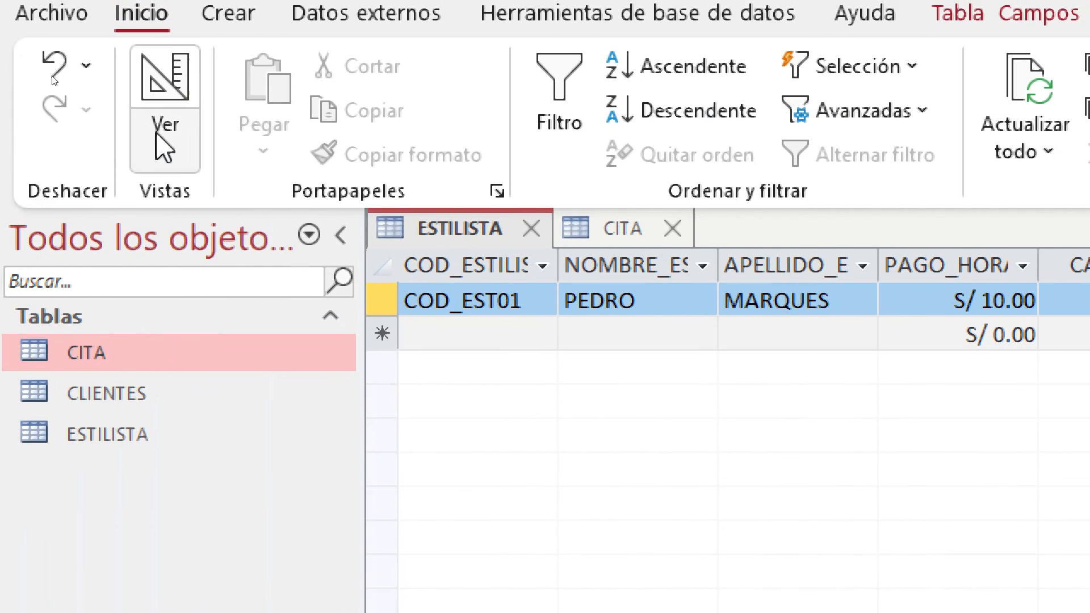
Rename the HORARIO field to ESTUDIOS in design view and save back to datasheet view
{"action": "left_click", "coordinate": [163, 142]}
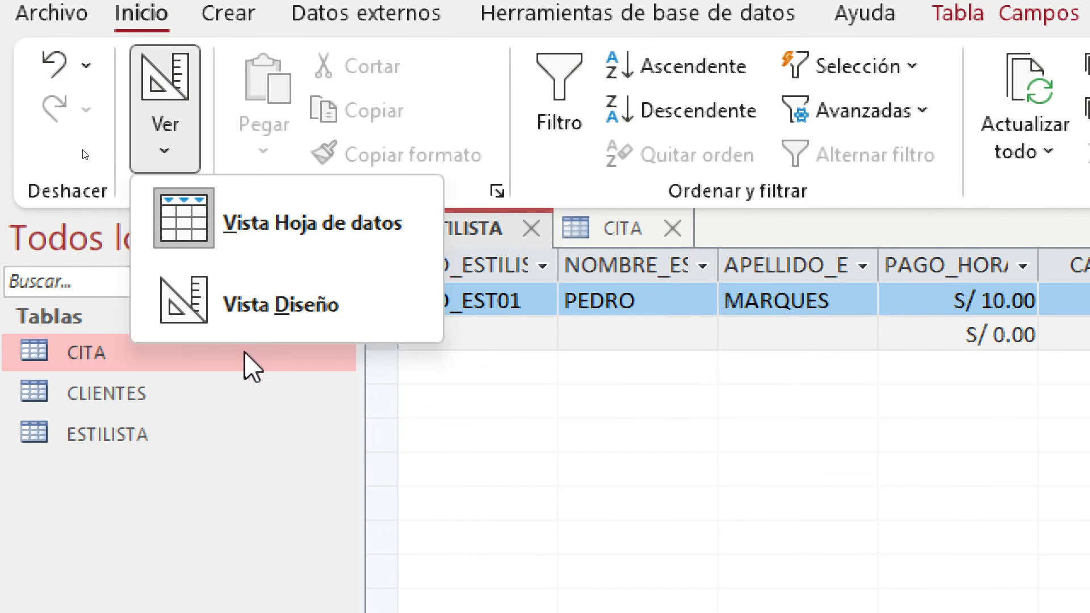
{"action": "left_click", "coordinate": [294, 306]}
{"action": "left_click", "coordinate": [582, 215]}
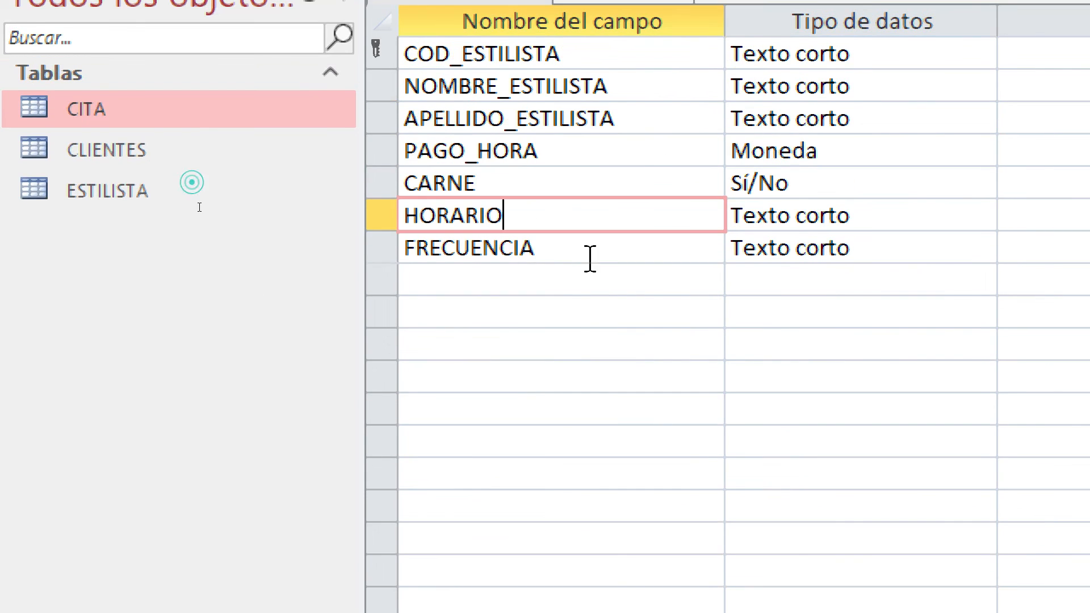
{"action": "key", "text": "BackSpace"}
{"action": "key", "text": "BackSpace"}
{"action": "key", "text": "BackSpace"}
{"action": "key", "text": "BackSpace"}
{"action": "key", "text": "BackSpace"}
{"action": "key", "text": "BackSpace"}
{"action": "key", "text": "BackSpace"}
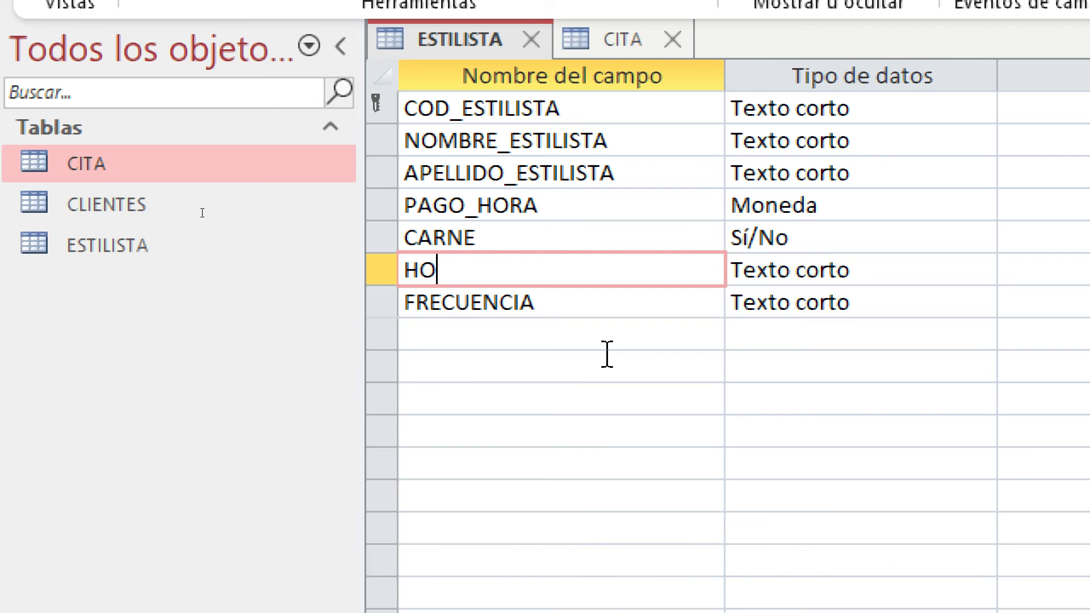
{"action": "type", "text": "ESTUDIOS"}
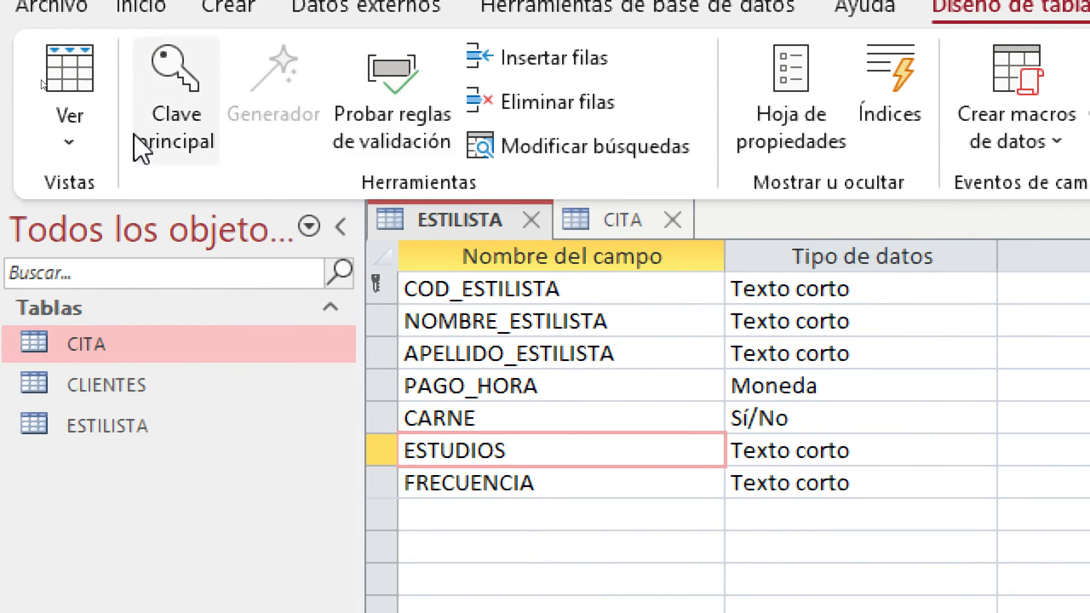
{"action": "left_click", "coordinate": [57, 142]}
{"action": "left_click", "coordinate": [117, 236]}
{"action": "left_click", "coordinate": [555, 492]}
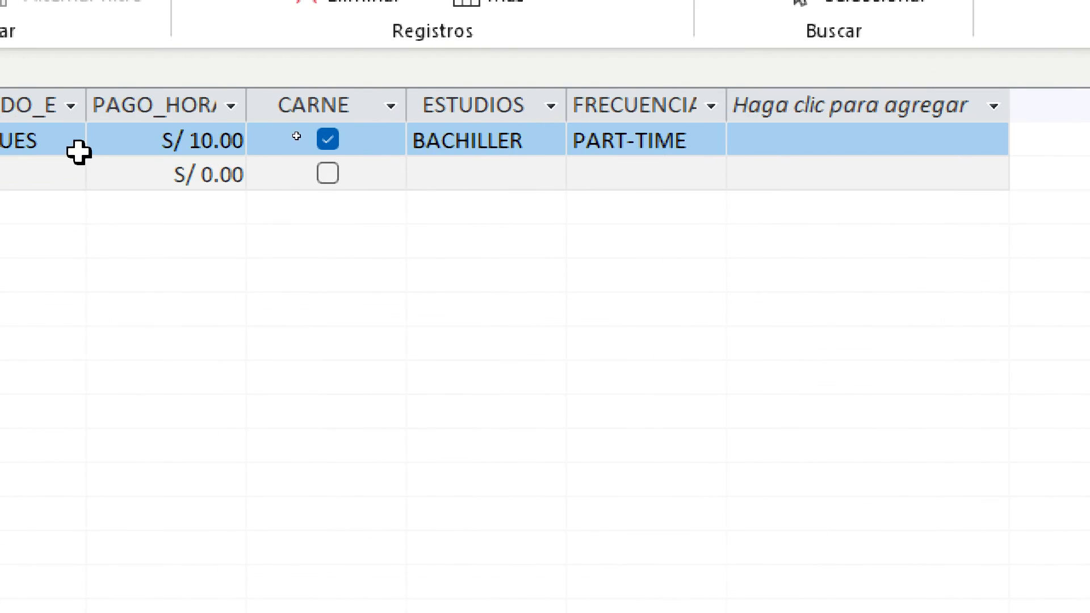
{"action": "left_click", "coordinate": [288, 142]}
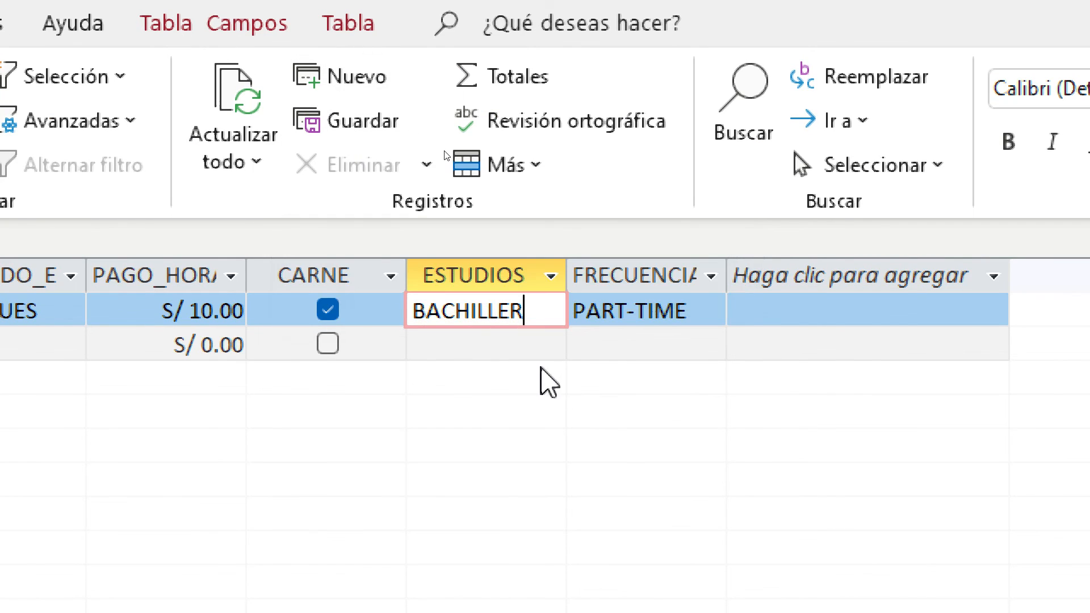
Start a new stylist record with code COD_EST02, correcting the mistyped digits
{"action": "left_click", "coordinate": [361, 346]}
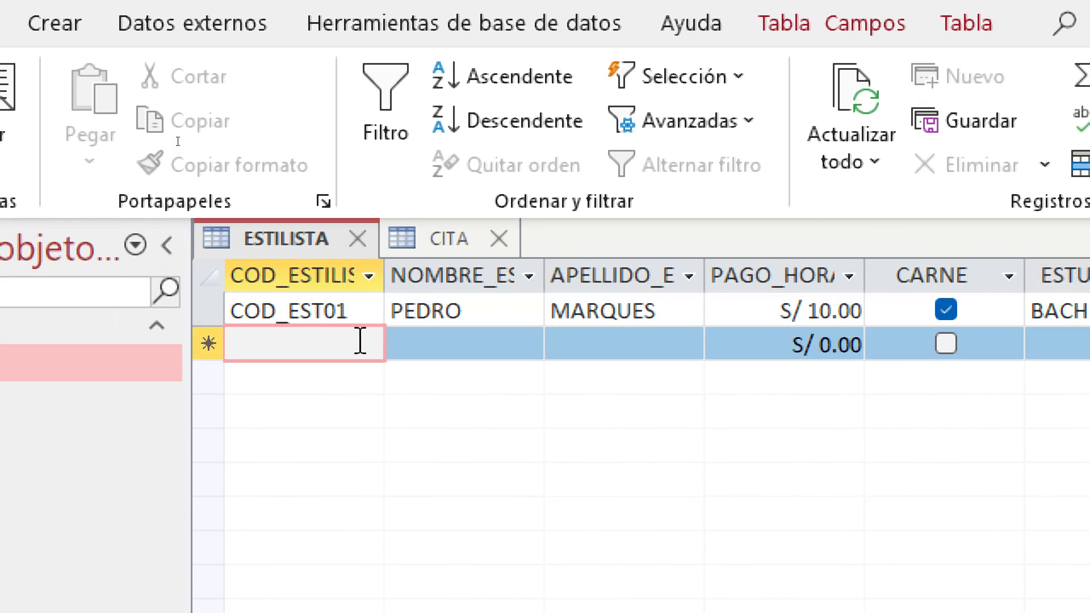
{"action": "type", "text": "COD_EST02"}
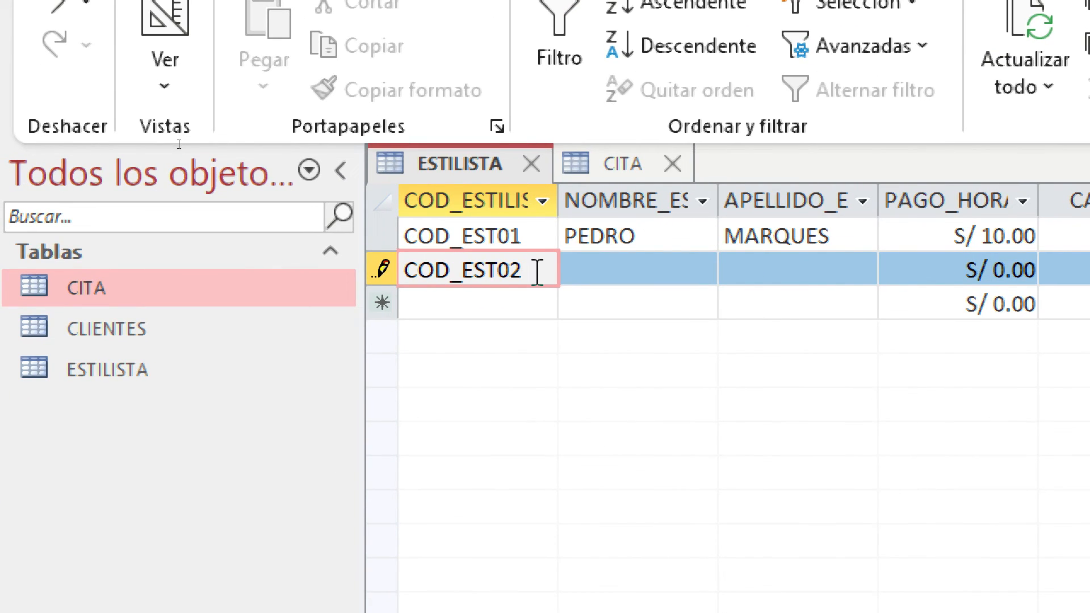
{"action": "left_click", "coordinate": [611, 275]}
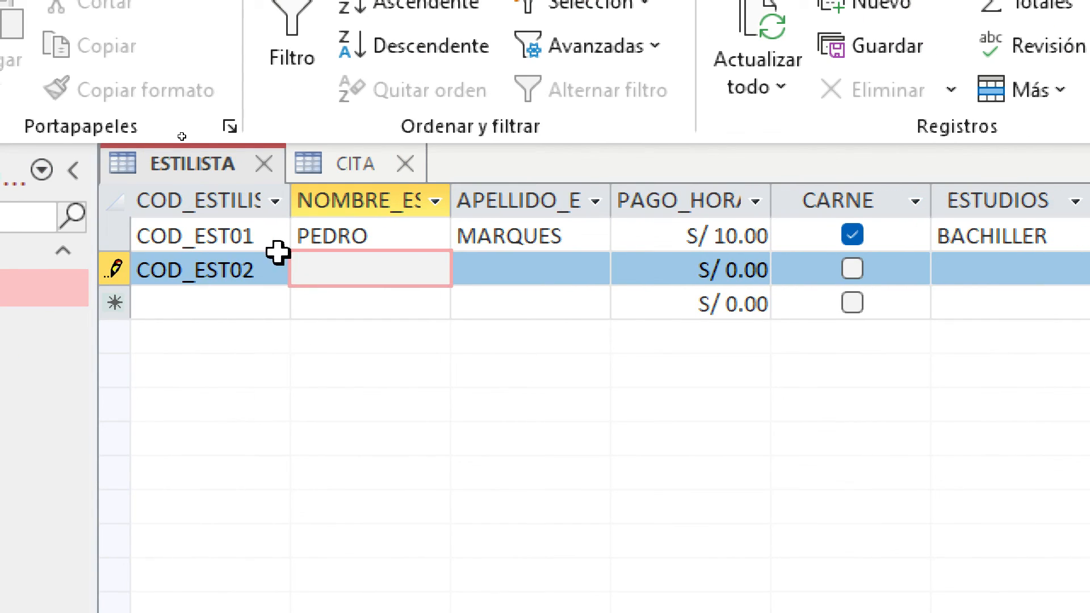
{"action": "left_click", "coordinate": [366, 269]}
{"action": "key", "text": "BackSpace"}
{"action": "type", "text": "145"}
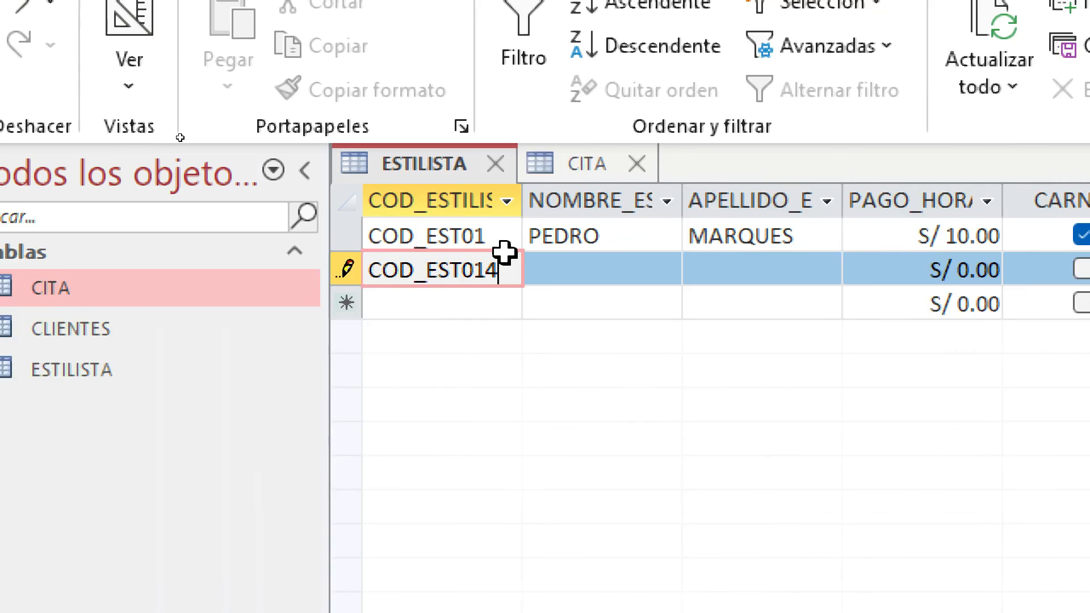
{"action": "key", "text": "BackSpace"}
{"action": "key", "text": "BackSpace"}
{"action": "key", "text": "BackSpace"}
{"action": "type", "text": "2"}
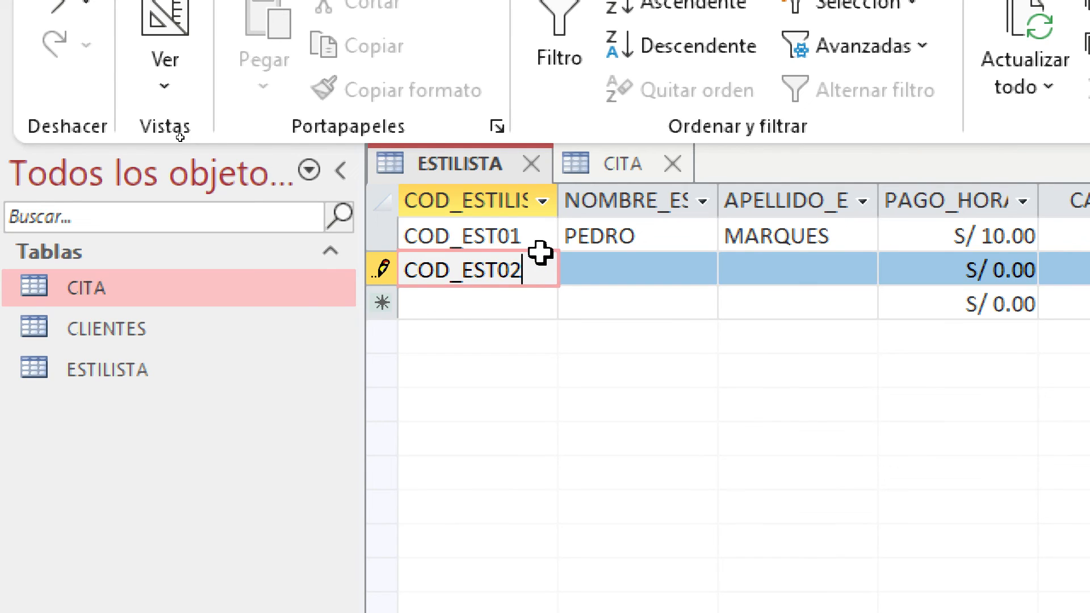
{"action": "left_click", "coordinate": [664, 275]}
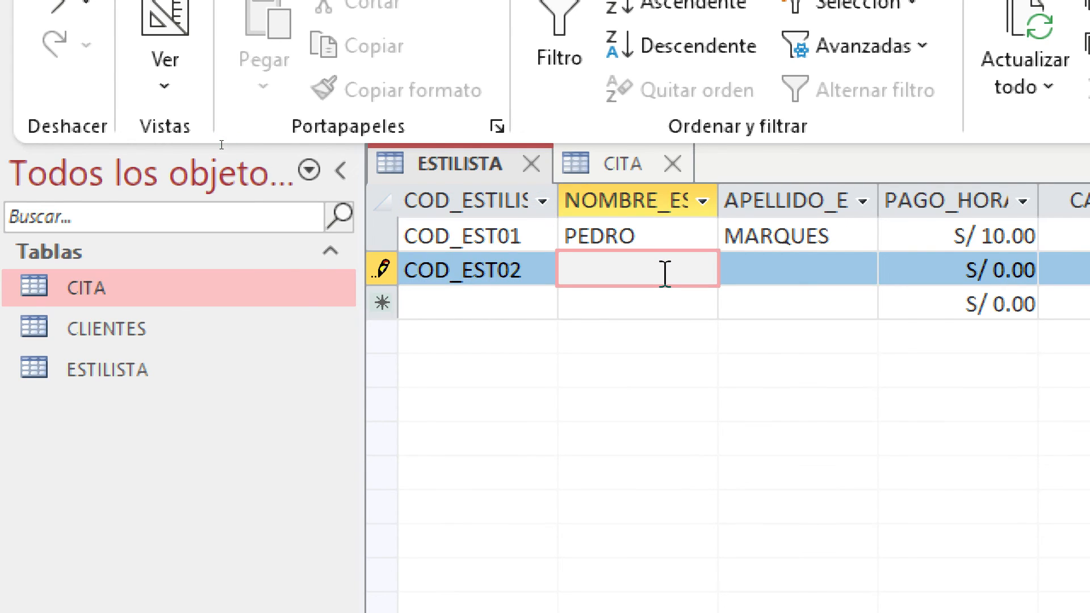
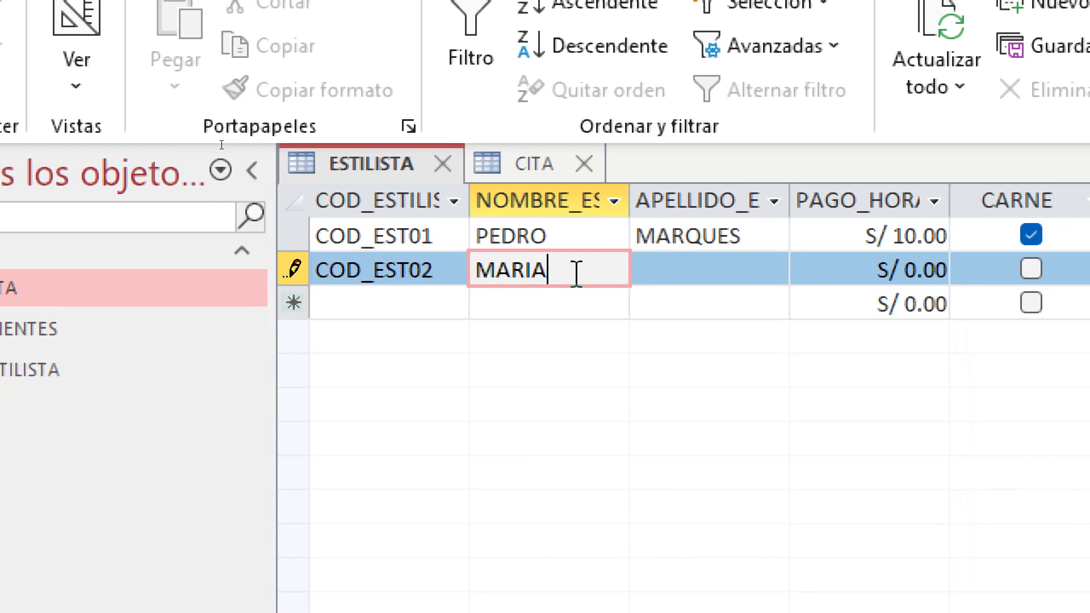
Fill COD_EST02's first name, surname, pay S/ 14.00, studies RECOMENDACIÓN and frequency INTERDIARIO
{"action": "key", "text": "Tab"}
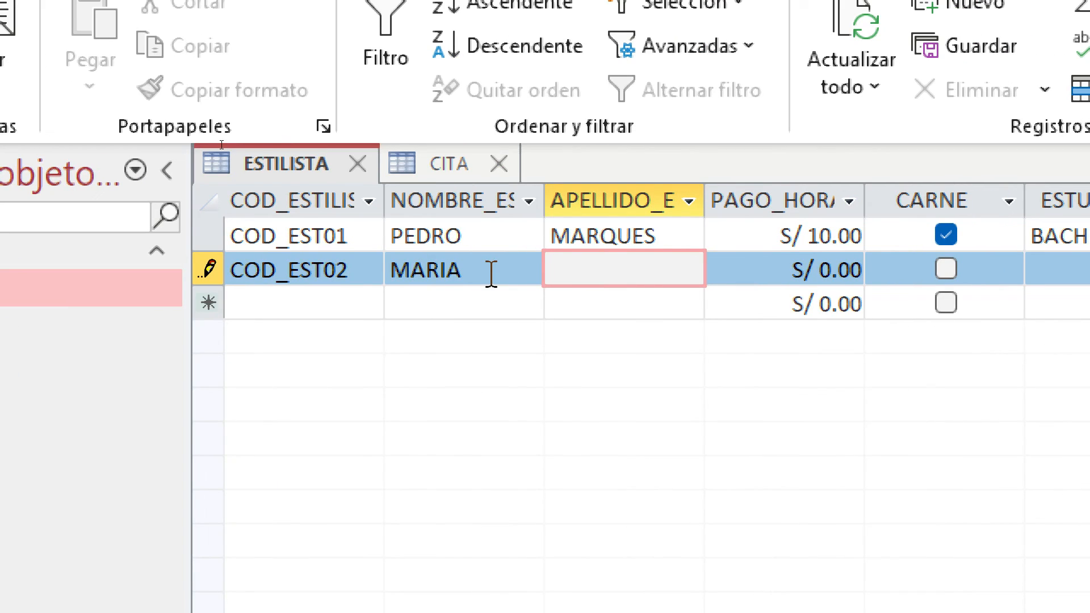
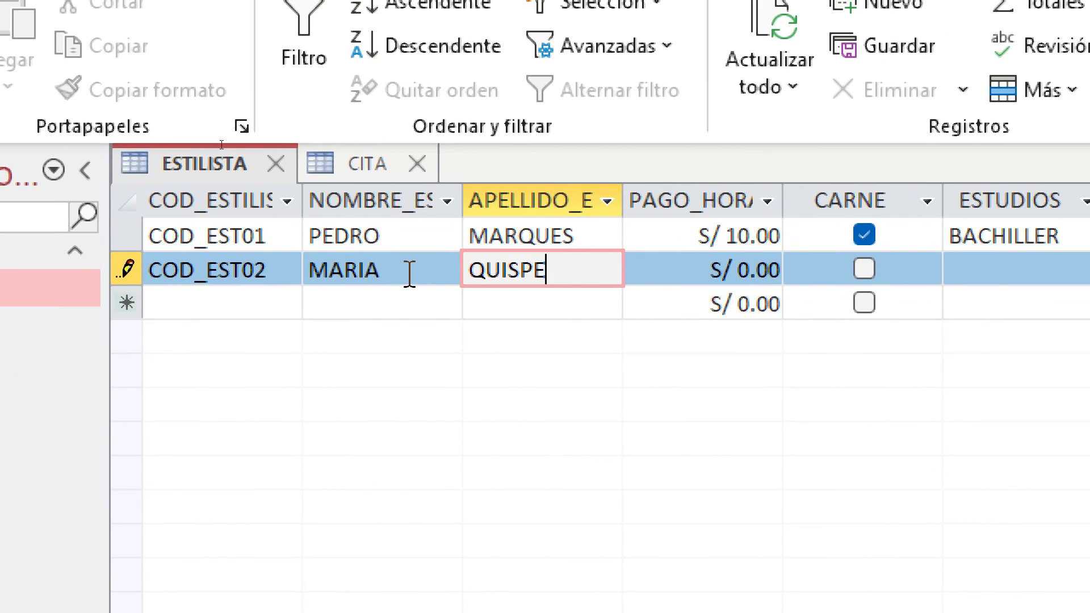
{"action": "key", "text": "Tab"}
{"action": "type", "text": "14"}
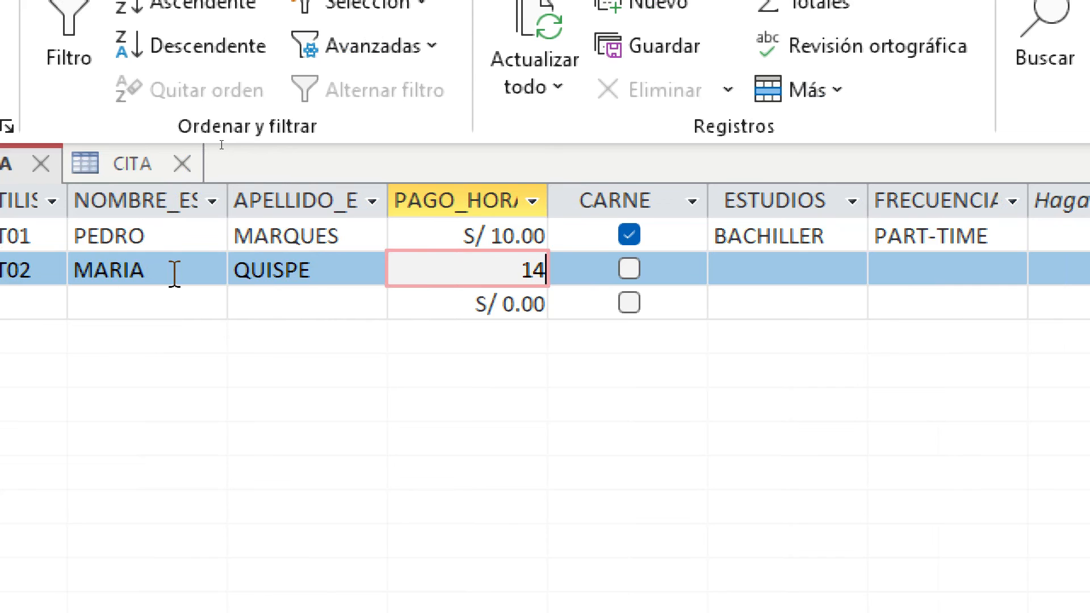
{"action": "key", "text": "Tab"}
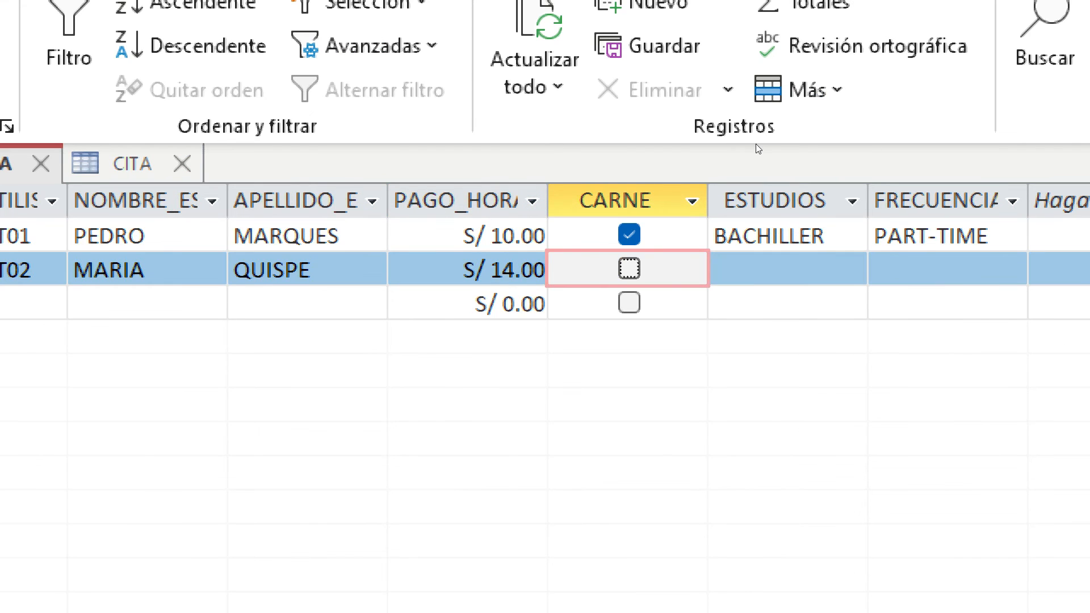
{"action": "left_click", "coordinate": [362, 266]}
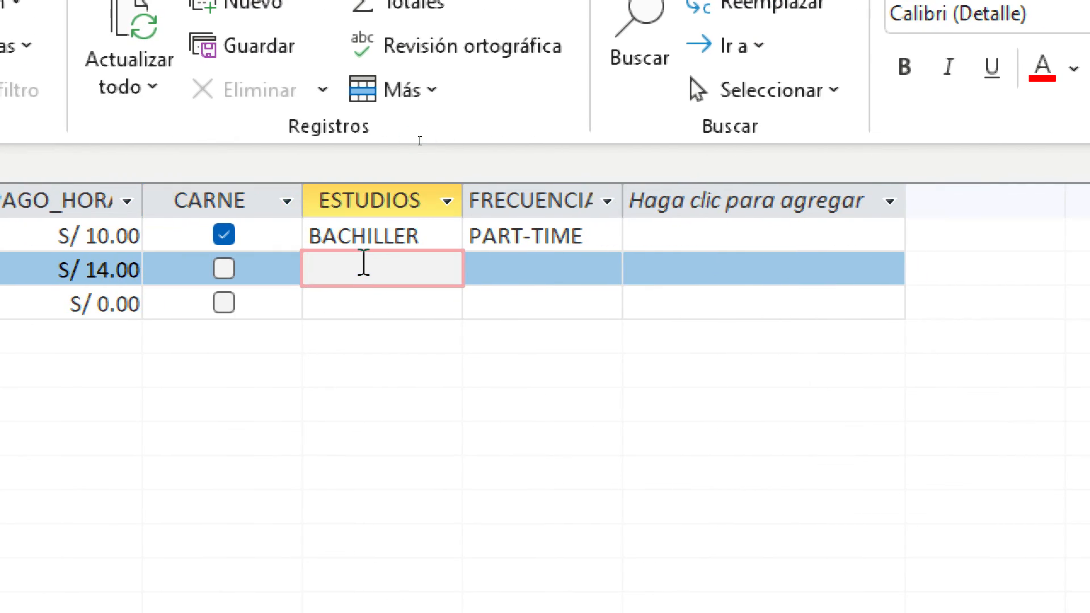
{"action": "type", "text": "RECOMENDACIÓN"}
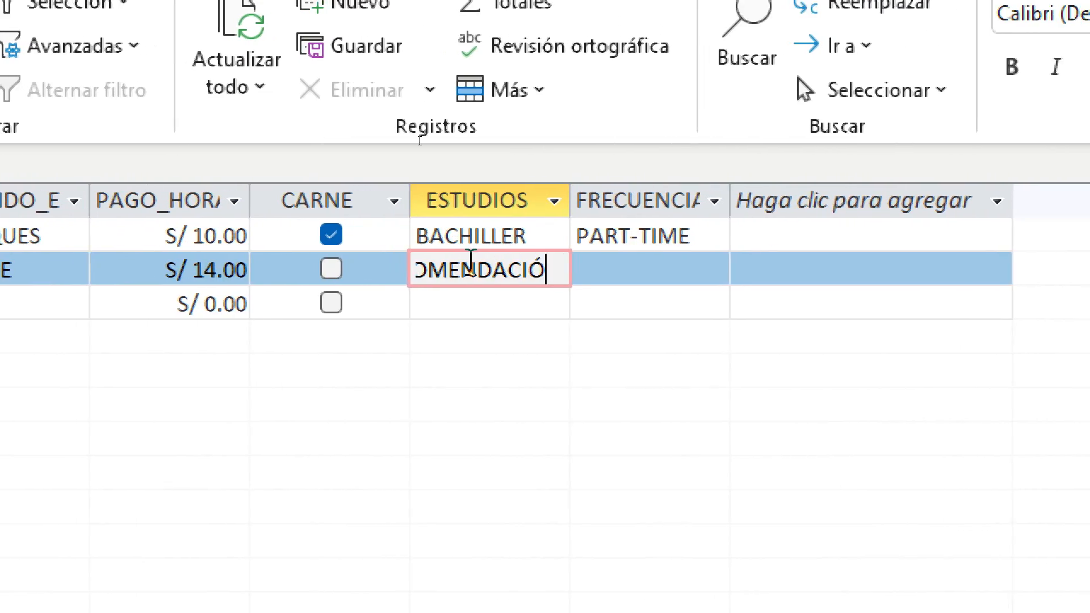
{"action": "key", "text": "Tab"}
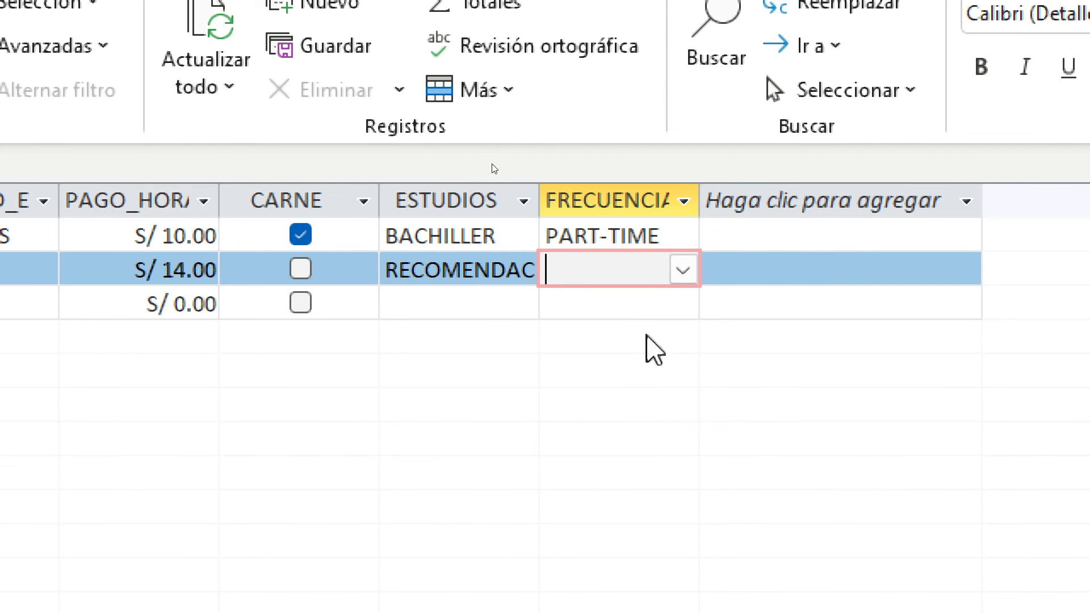
{"action": "left_click", "coordinate": [683, 270]}
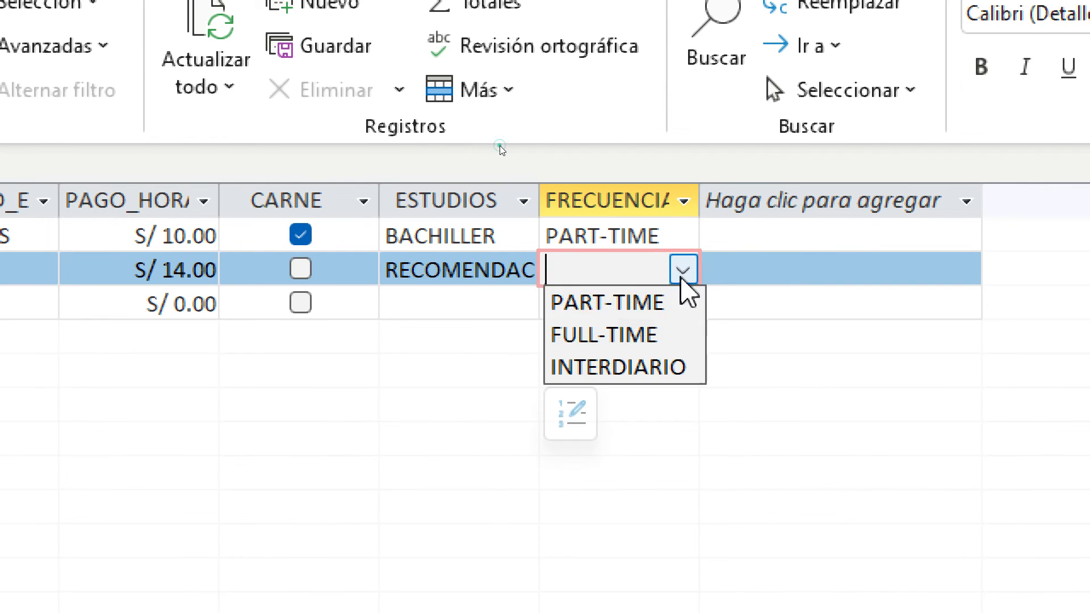
{"action": "left_click", "coordinate": [667, 374]}
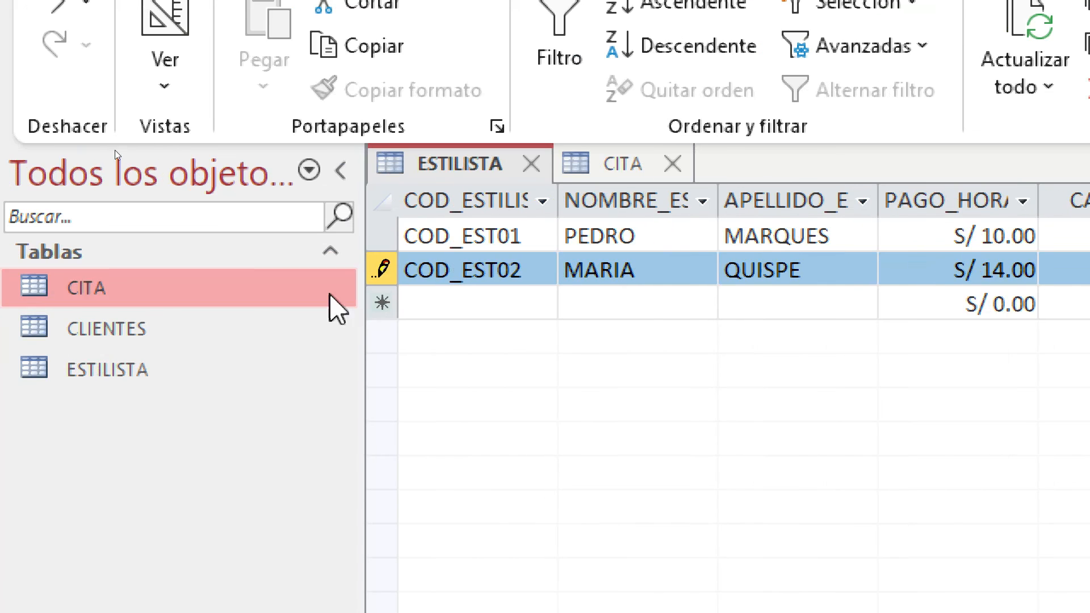
Add stylist COD_EST03 with first name, surname and hourly pay S/ 11.00
{"action": "left_click", "coordinate": [507, 308]}
{"action": "type", "text": "COD"}
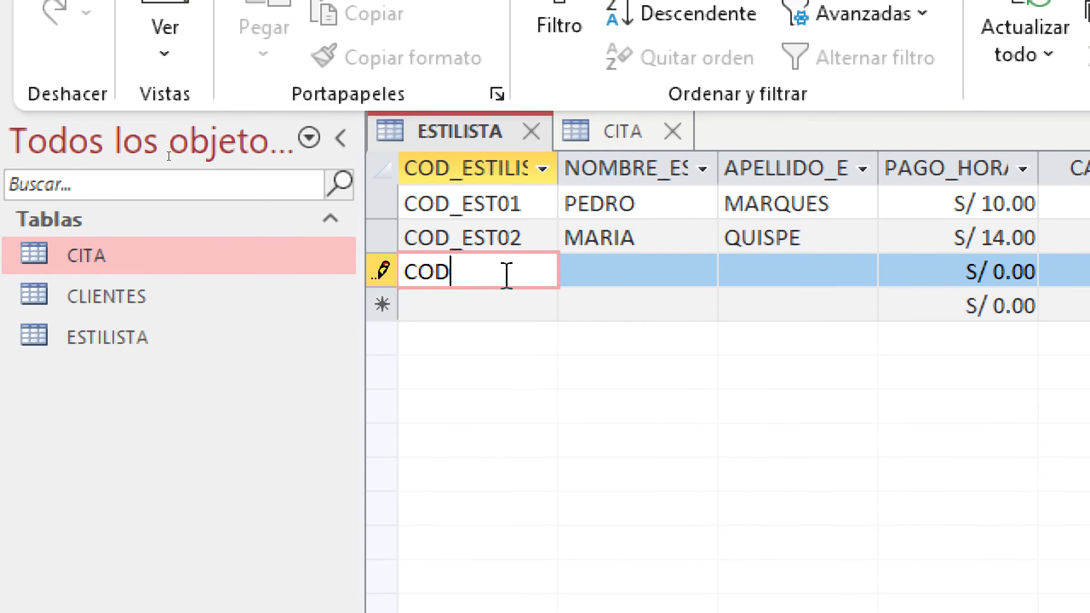
{"action": "type", "text": "_EST03"}
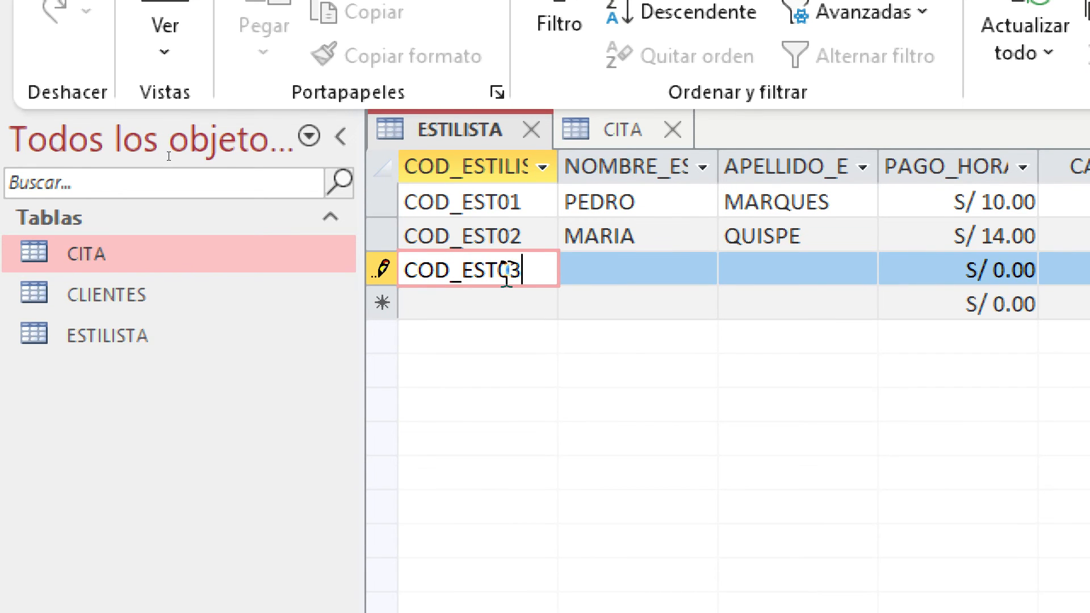
{"action": "key", "text": "Tab"}
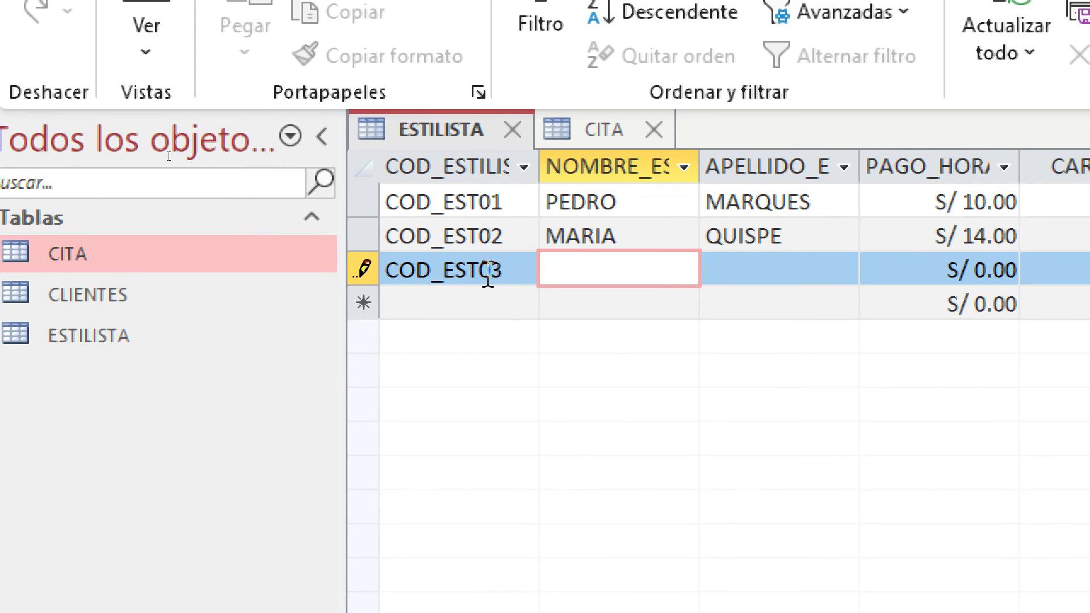
{"action": "key", "text": "Tab"}
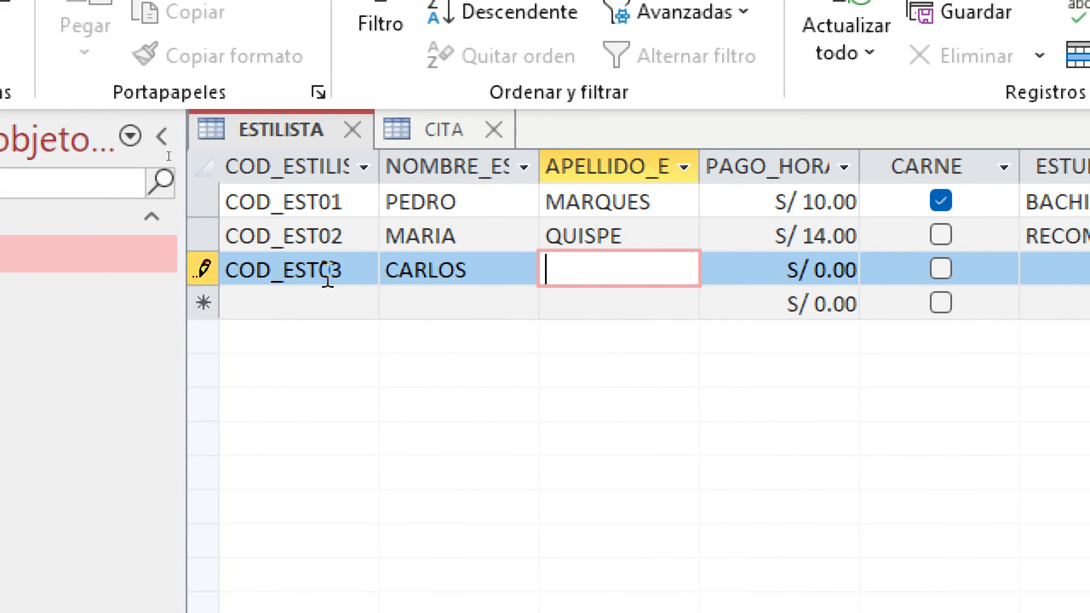
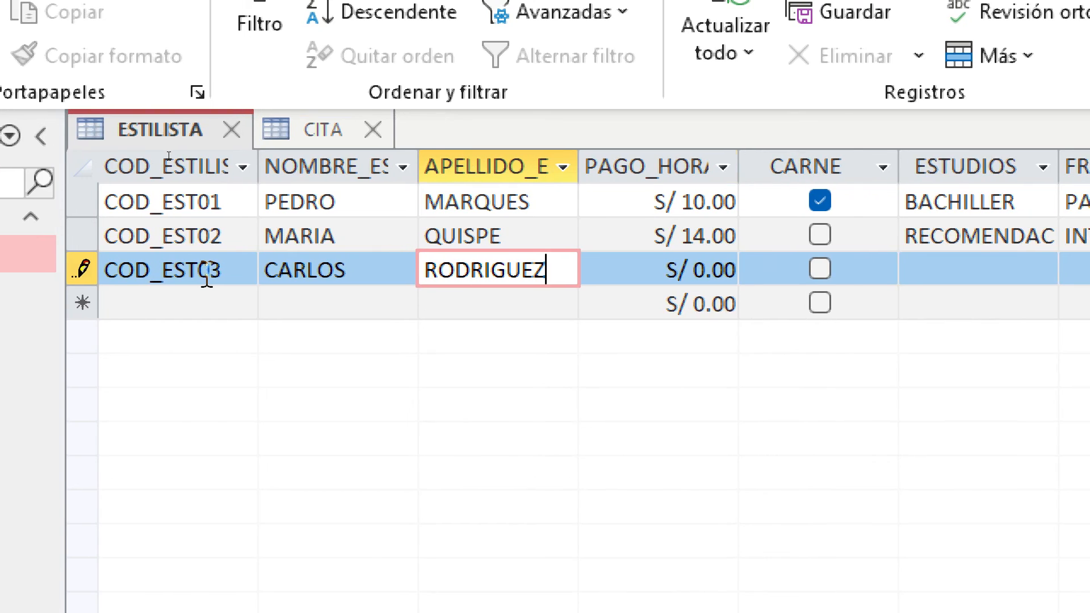
{"action": "key", "text": "Tab"}
{"action": "type", "text": "1"}
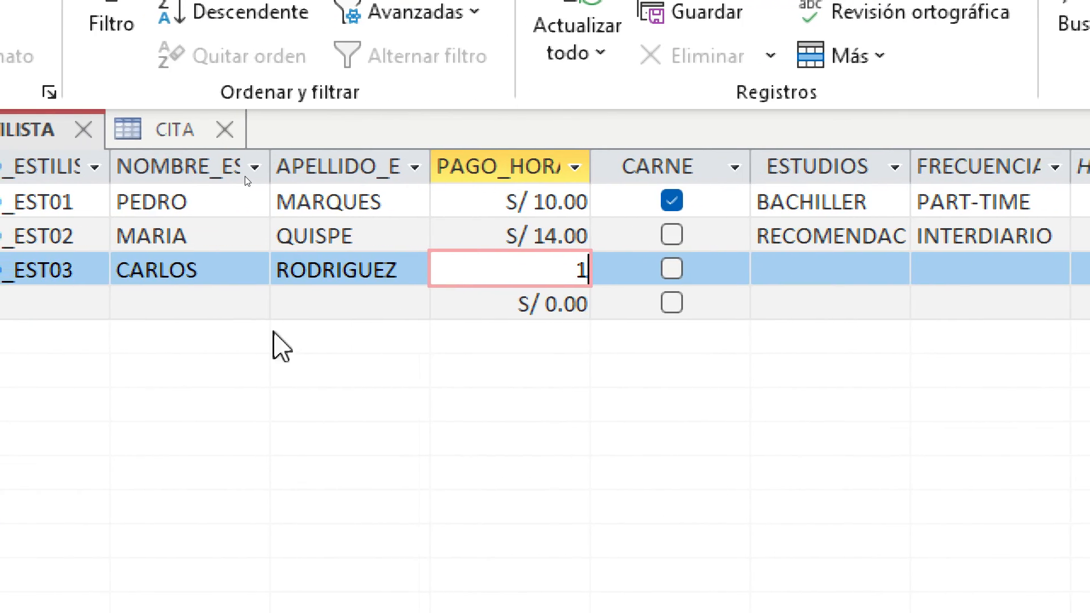
{"action": "type", "text": "1"}
{"action": "key", "text": "Tab"}
Check CARNE for COD_EST03, set studies INSTITUTO and frequency FULL-TIME, and save the record
{"action": "left_click", "coordinate": [672, 268]}
{"action": "left_click", "coordinate": [776, 275]}
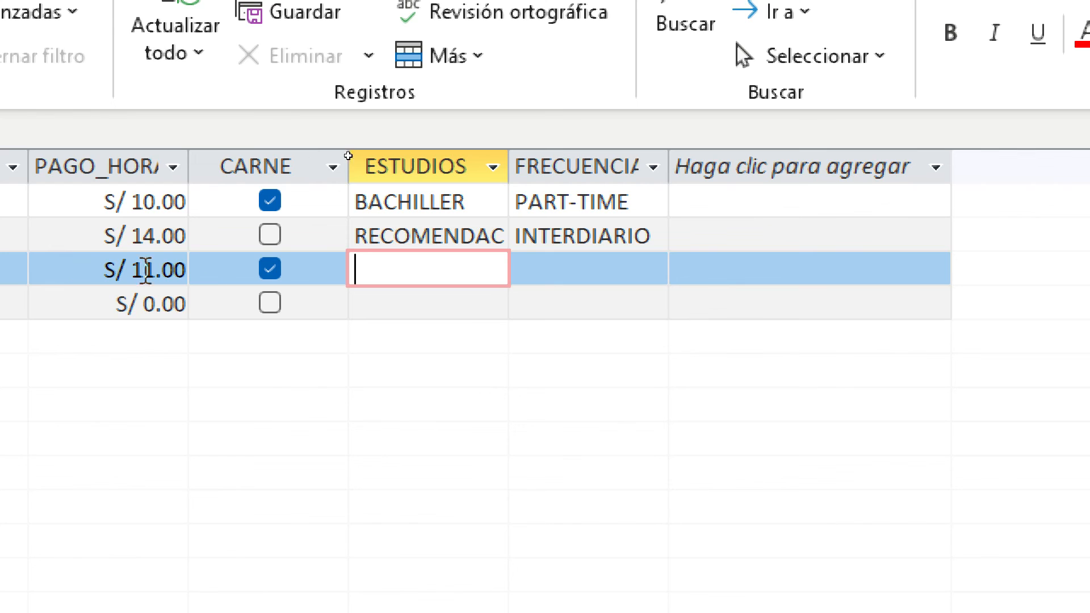
{"action": "type", "text": "IN"}
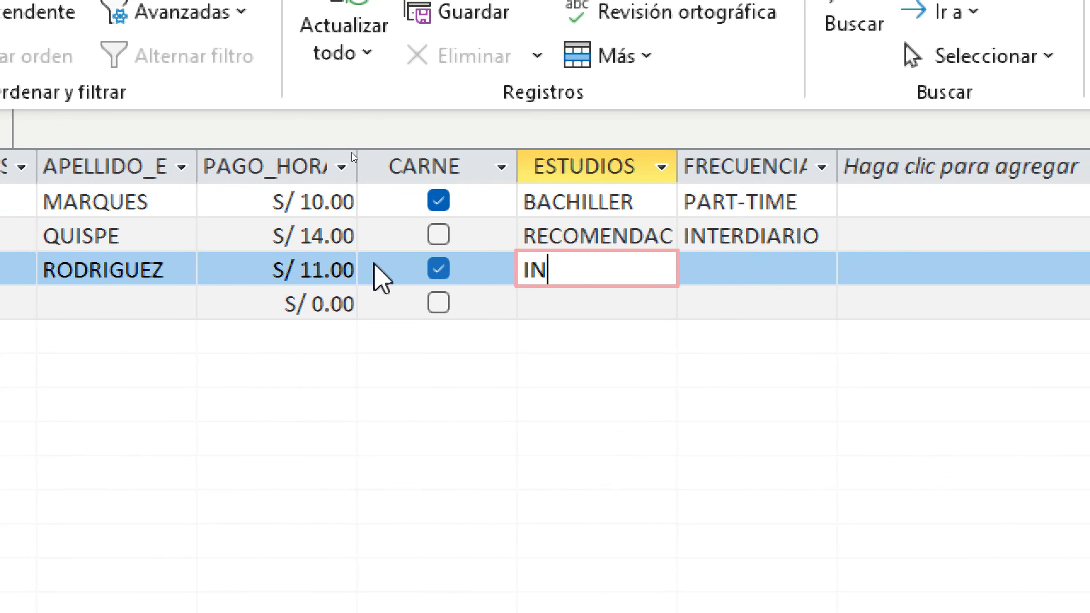
{"action": "type", "text": "STITUTO"}
{"action": "key", "text": "Tab"}
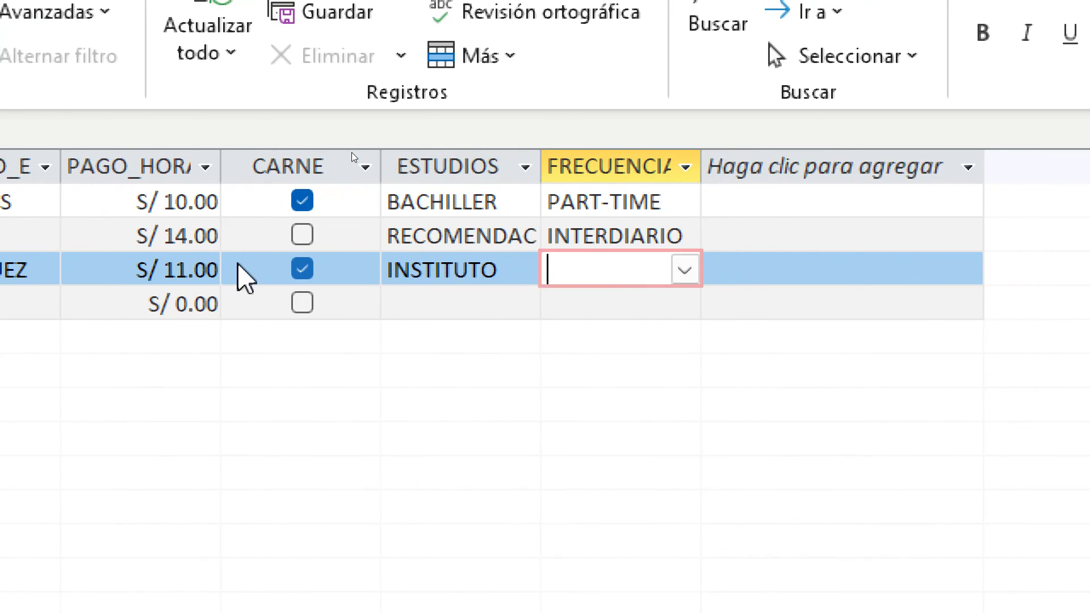
{"action": "left_click", "coordinate": [685, 271]}
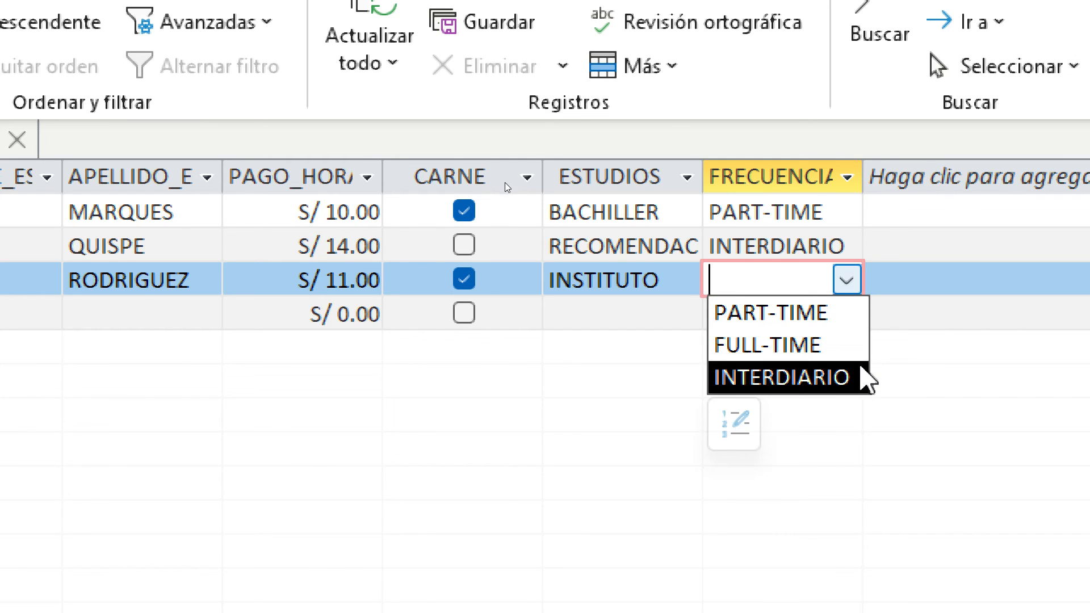
{"action": "left_click", "coordinate": [841, 346]}
{"action": "left_click", "coordinate": [613, 310]}
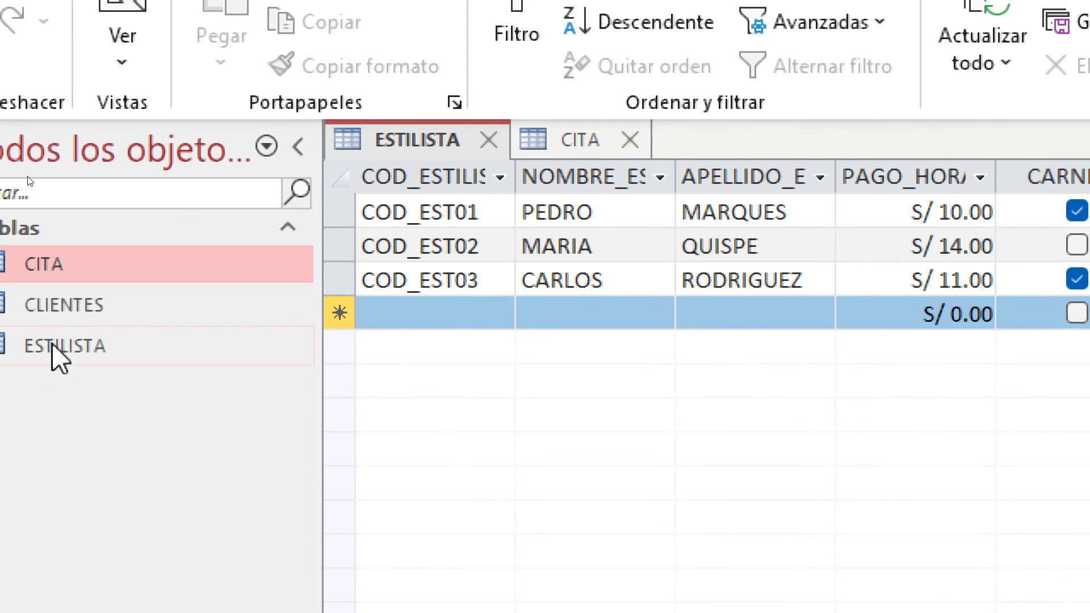
Open the CLIENTES table and enter the first client's code COD, first name and surname
{"action": "double_click", "coordinate": [84, 309]}
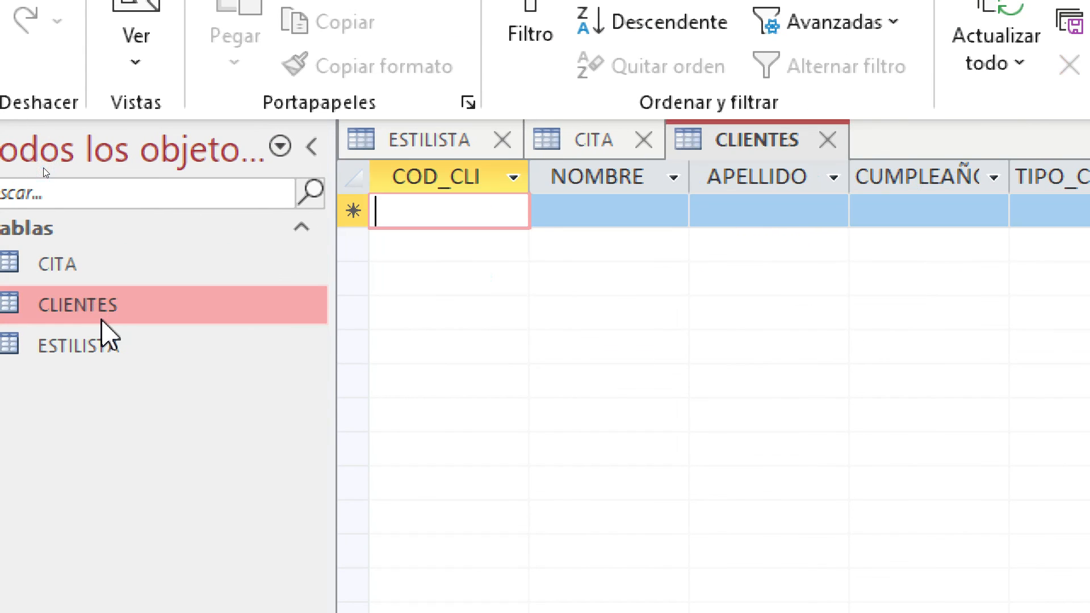
{"action": "left_click", "coordinate": [488, 215]}
{"action": "type", "text": "COD_CLI01"}
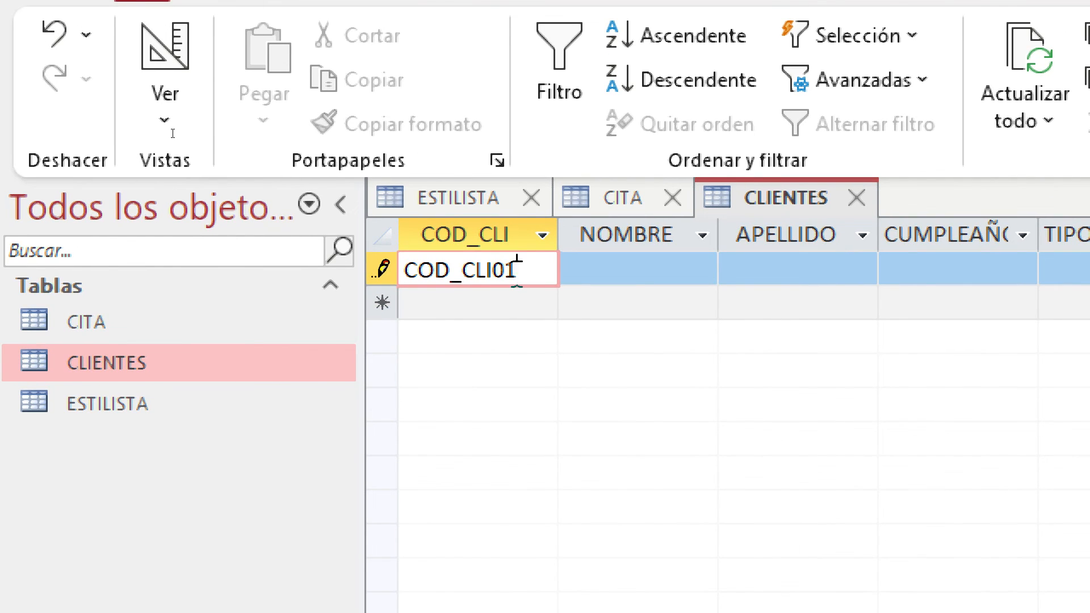
{"action": "left_click", "coordinate": [636, 270]}
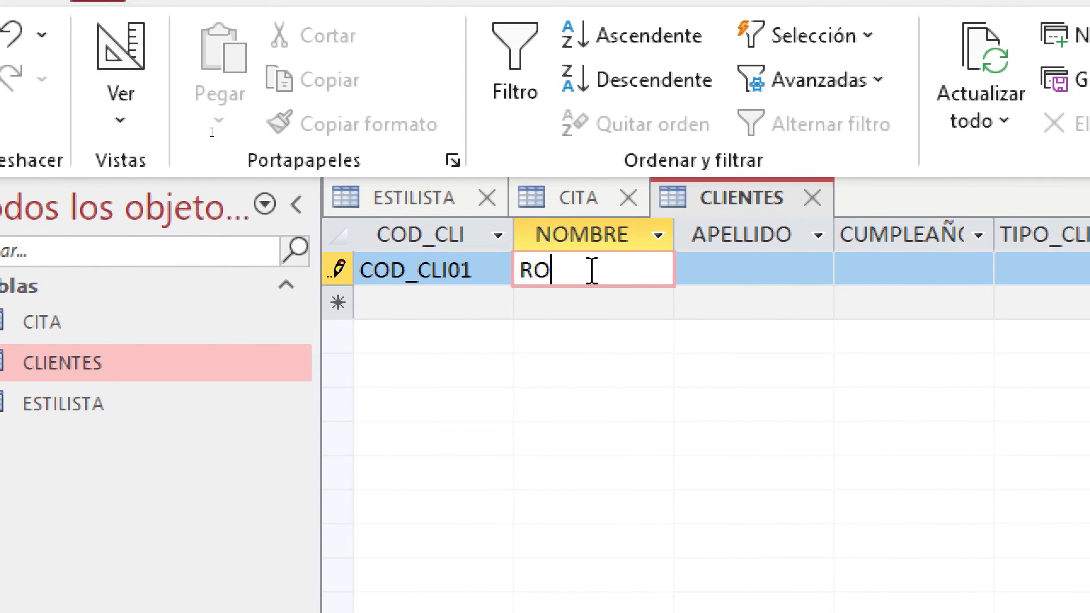
{"action": "key", "text": "Tab"}
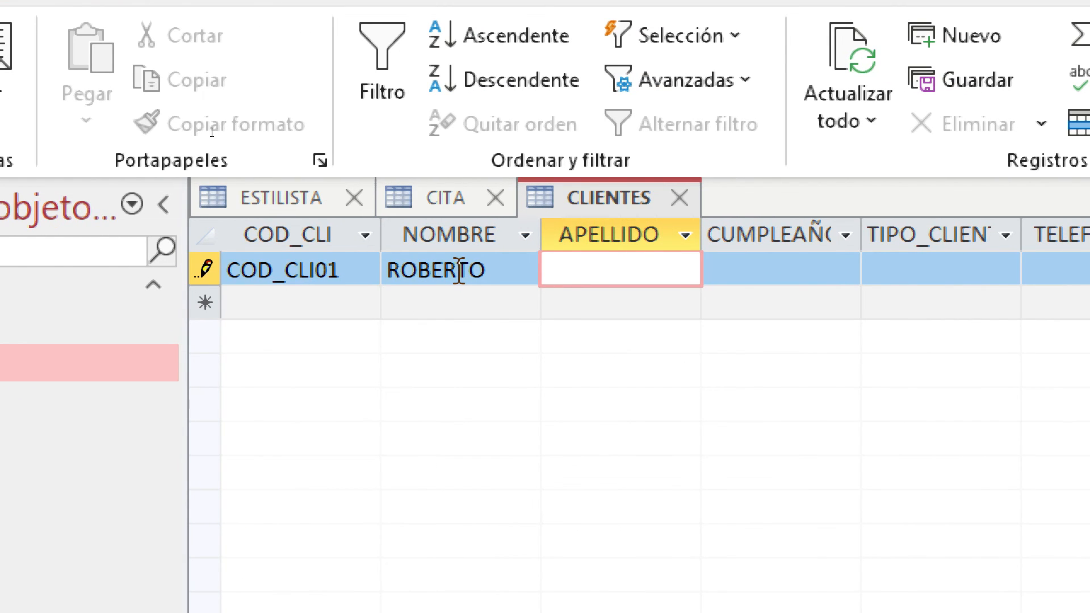
{"action": "key", "text": "Tab"}
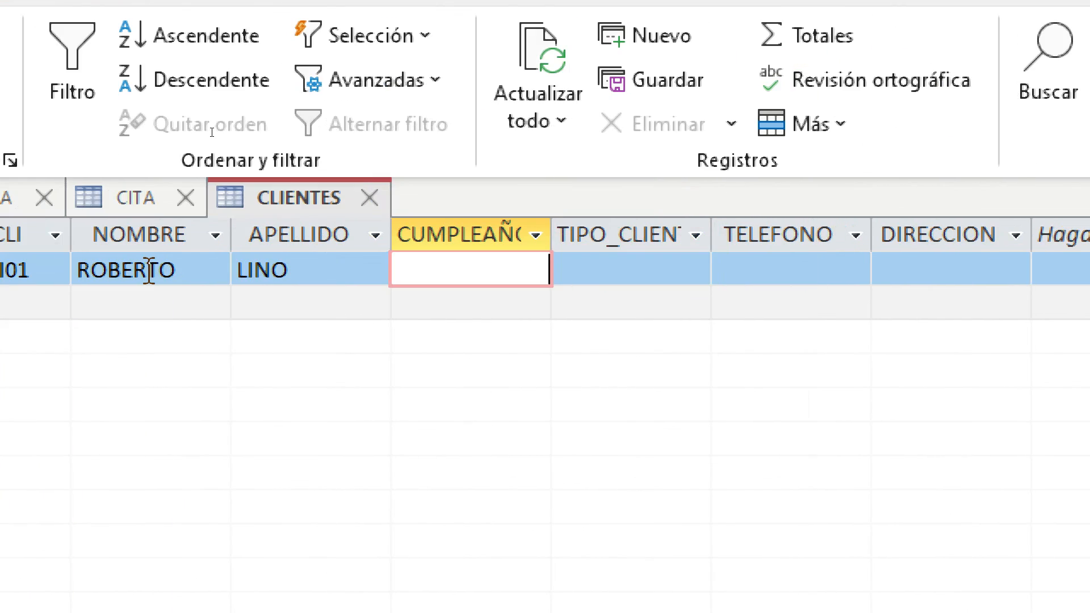
Set the client's birthday to 01/05/2022, type CLASICO, and enter a phone number
{"action": "left_click", "coordinate": [475, 272]}
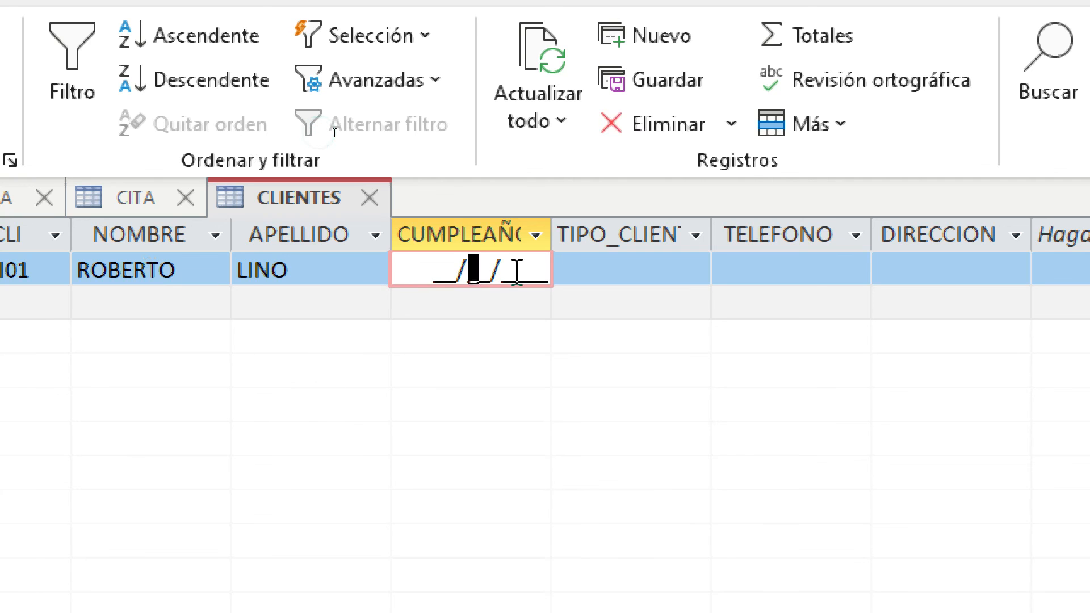
{"action": "left_click", "coordinate": [448, 276]}
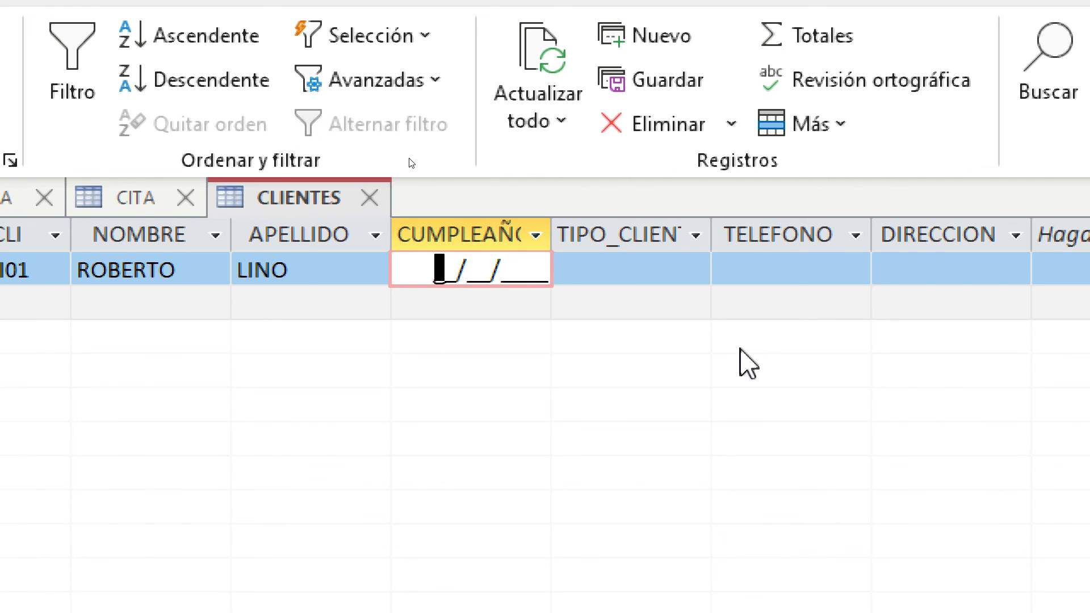
{"action": "type", "text": "0105"}
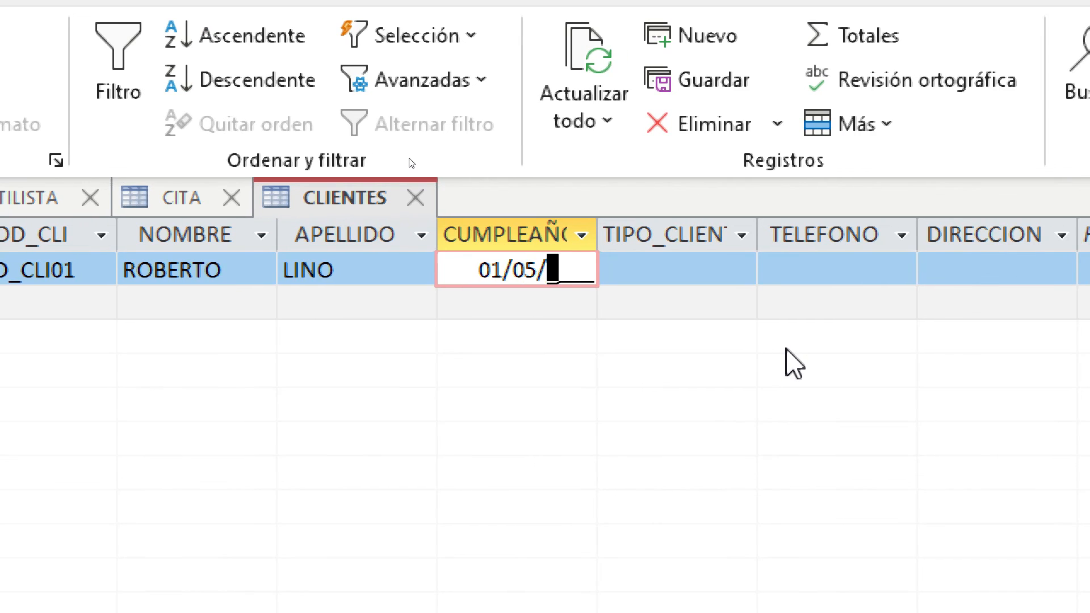
{"action": "type", "text": "2022"}
{"action": "key", "text": "Down"}
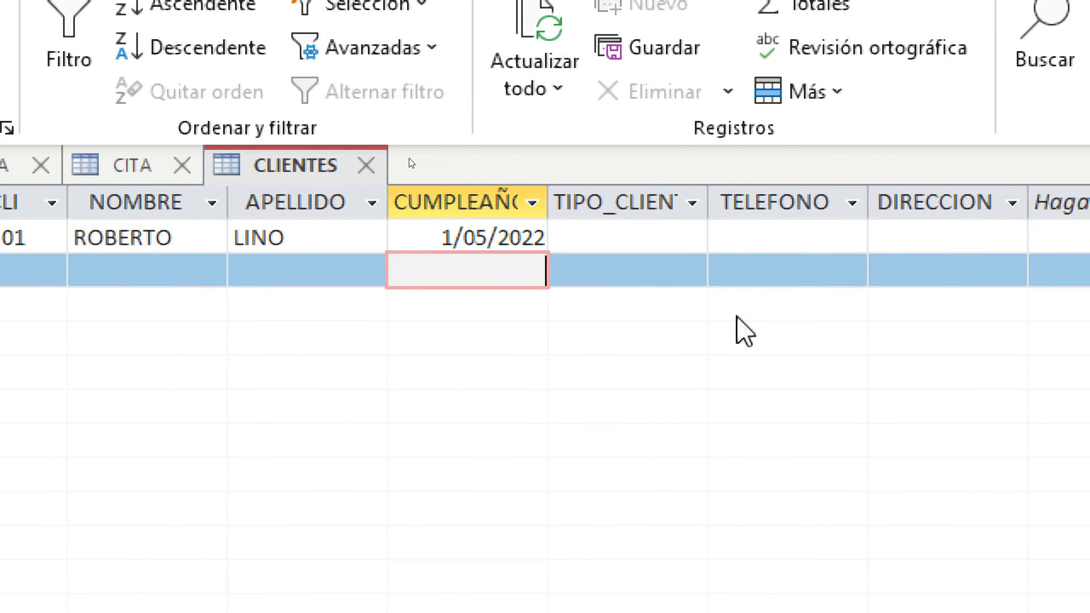
{"action": "key", "text": "Up"}
{"action": "key", "text": "Tab"}
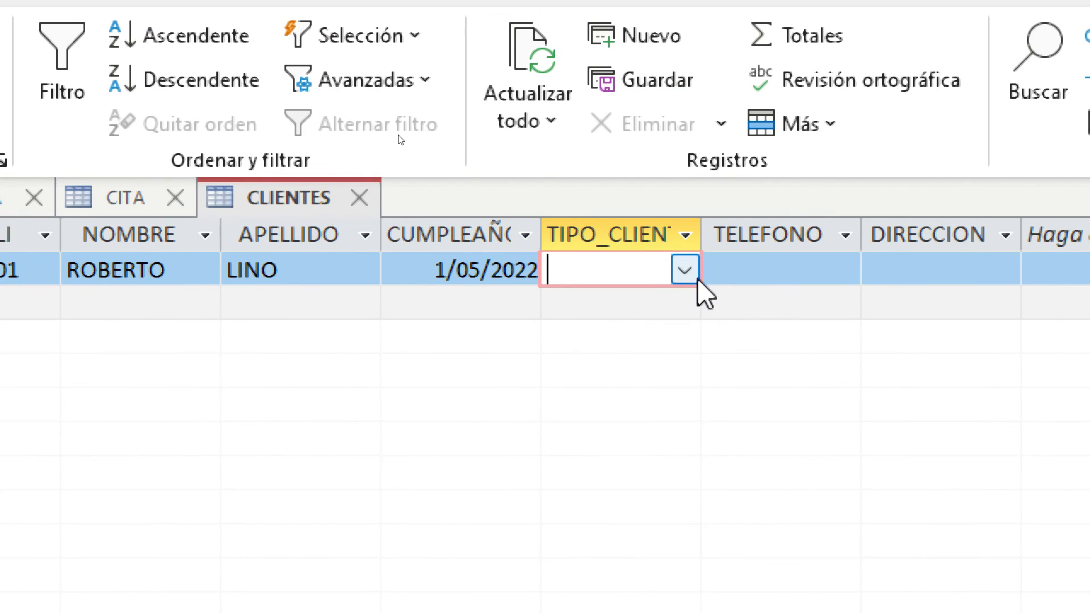
{"action": "left_click", "coordinate": [685, 274]}
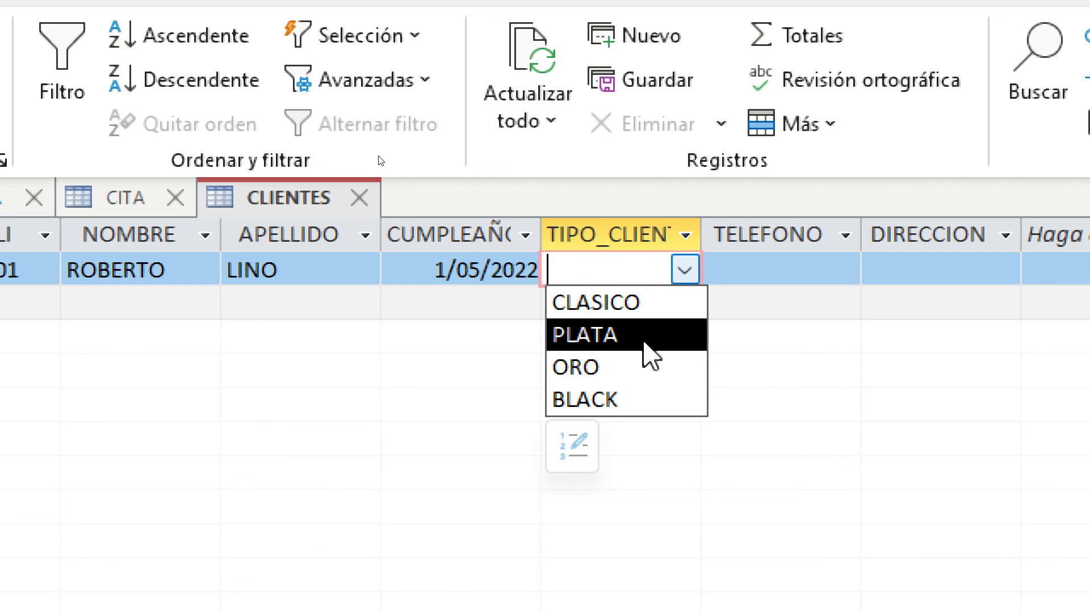
{"action": "left_click", "coordinate": [641, 303]}
{"action": "key", "text": "Tab"}
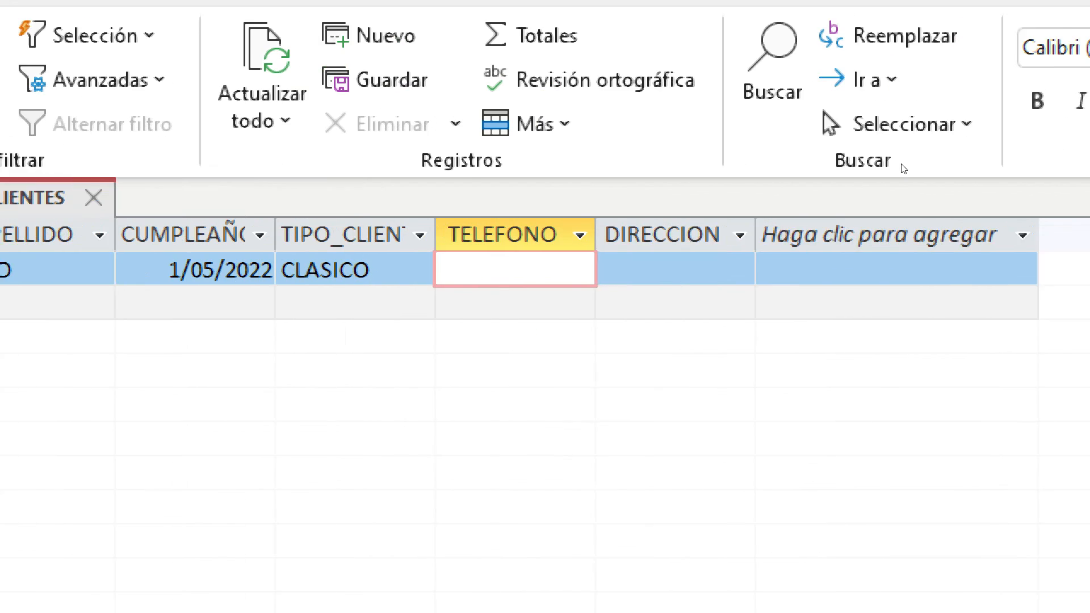
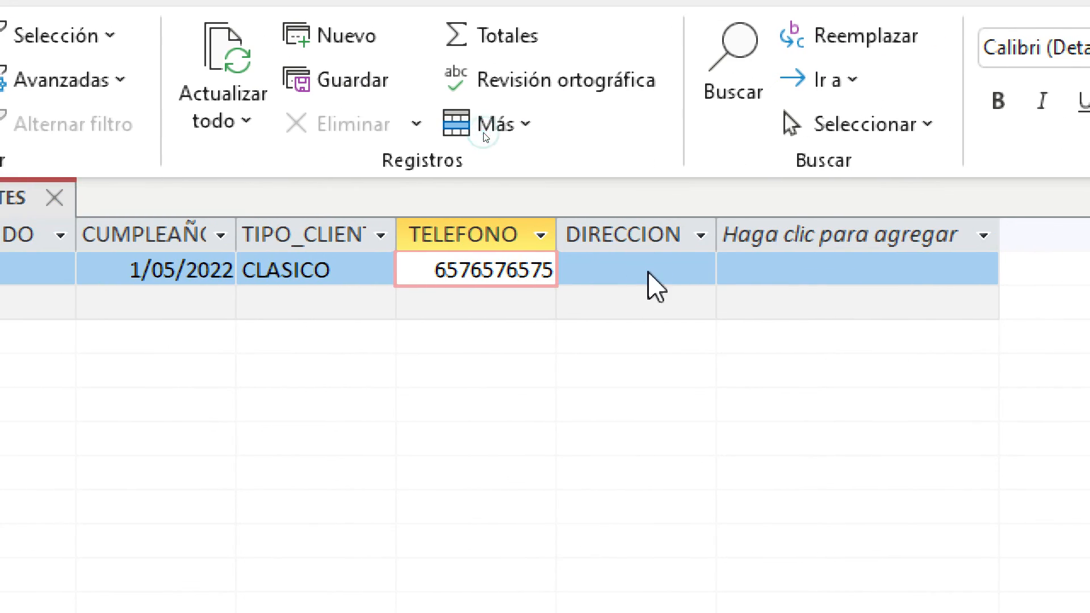
{"action": "left_click", "coordinate": [647, 284]}
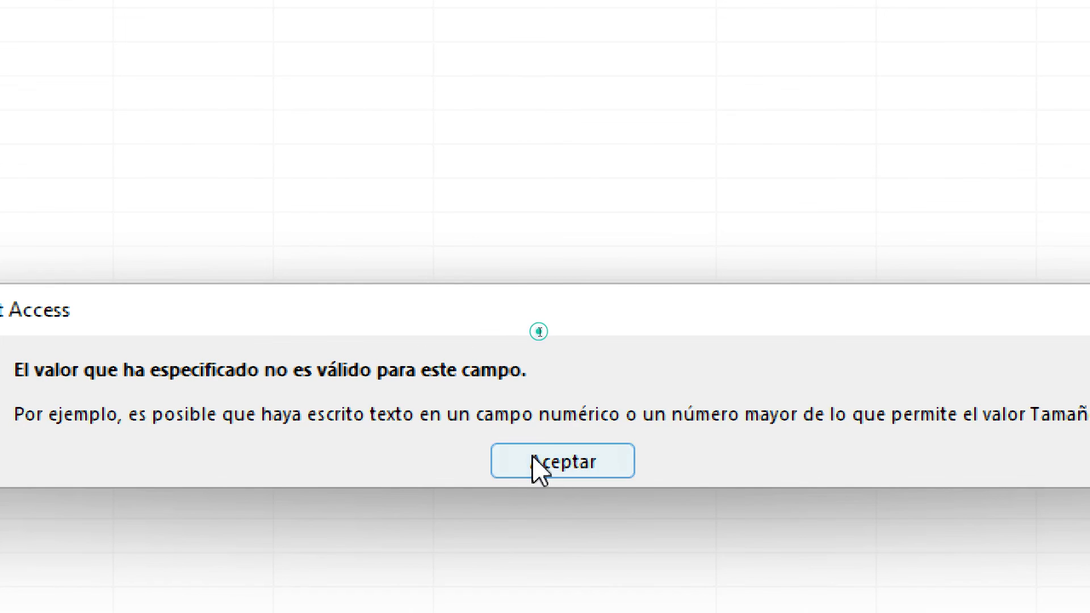
Dismiss the invalid-value error and replace the phone with a shorter accepted number
{"action": "left_click", "coordinate": [537, 462]}
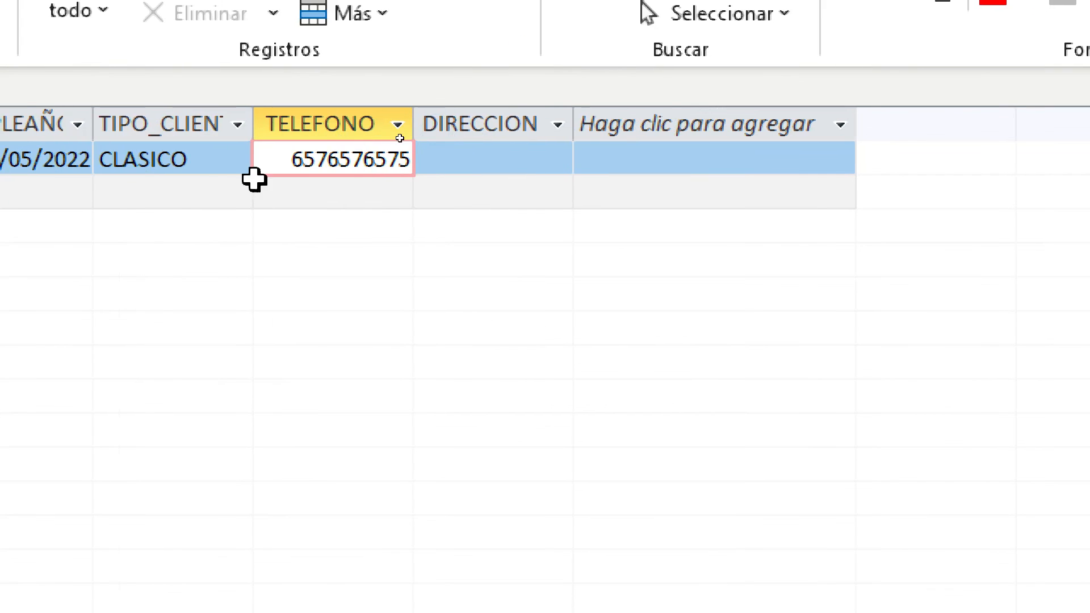
{"action": "left_click_drag", "start_coordinate": [292, 159], "coordinate": [416, 155]}
{"action": "key", "text": "BackSpace"}
{"action": "left_click", "coordinate": [390, 195]}
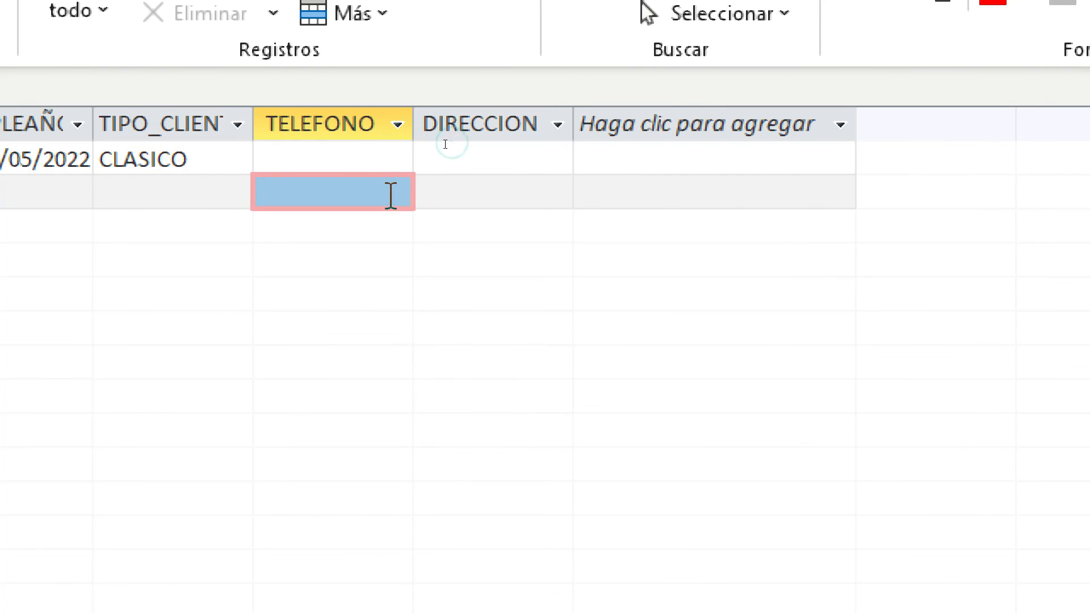
{"action": "left_click", "coordinate": [390, 160]}
{"action": "type", "text": "6776"}
{"action": "left_click", "coordinate": [379, 190]}
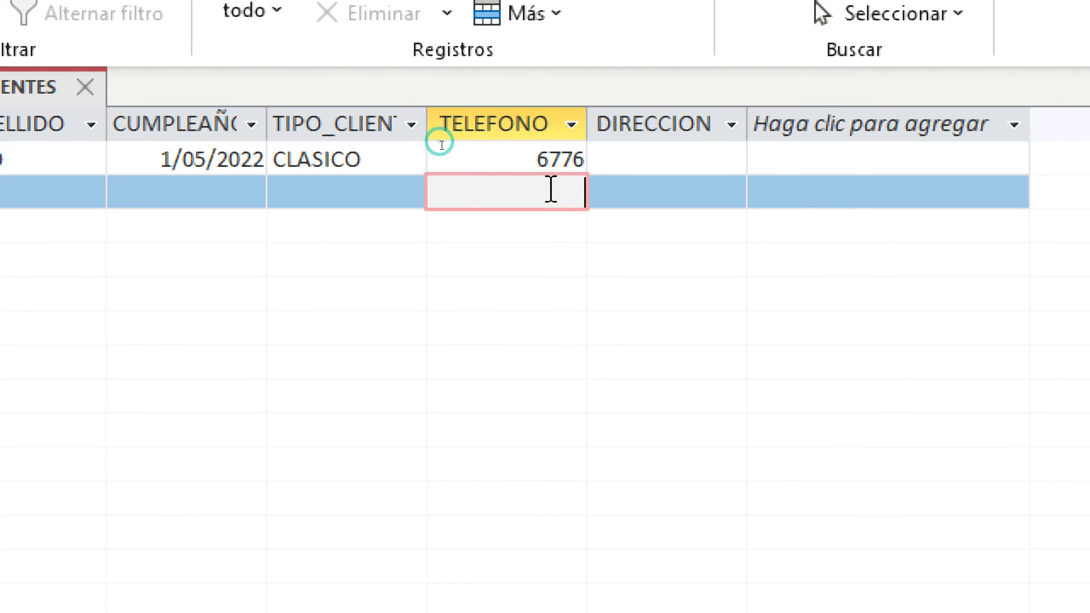
{"action": "left_click", "coordinate": [547, 159]}
{"action": "type", "text": "7777"}
{"action": "left_click", "coordinate": [546, 190]}
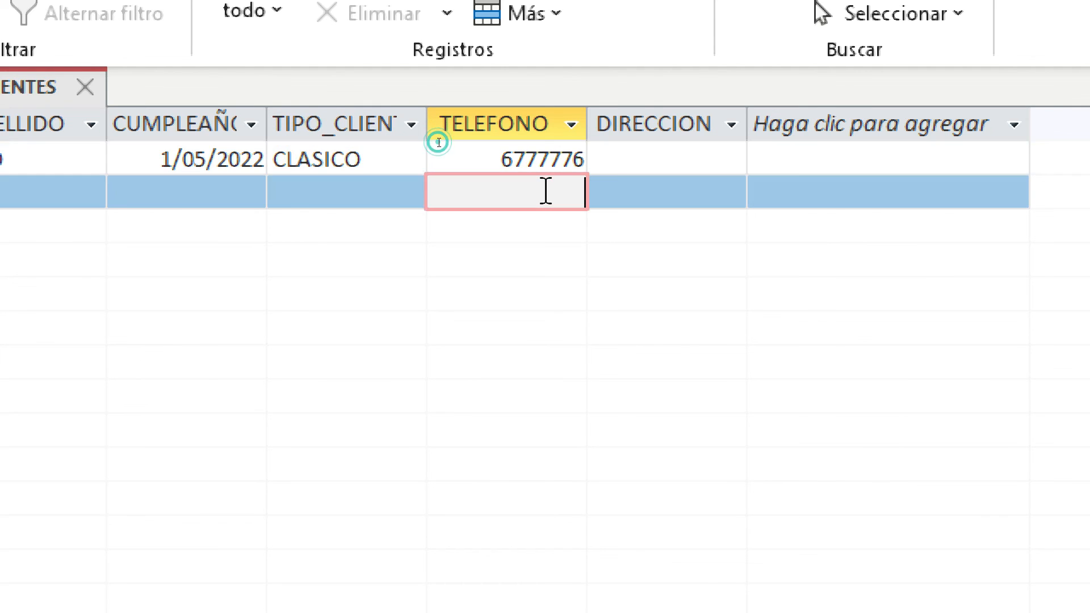
Fill in the first client's address and start a second client record with code COD
{"action": "left_click", "coordinate": [657, 153]}
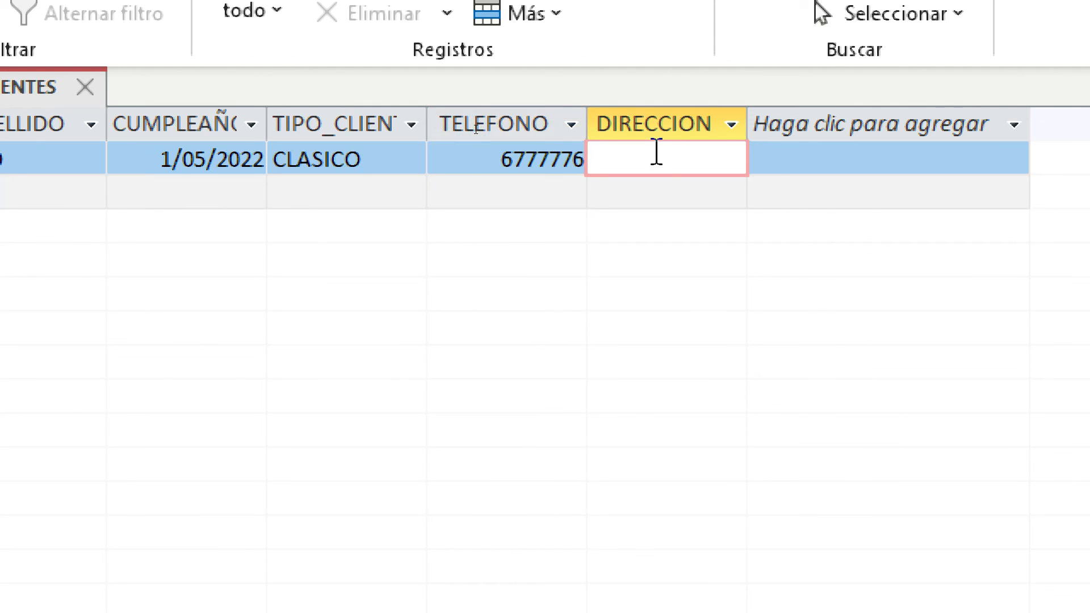
{"action": "type", "text": "LIMA"}
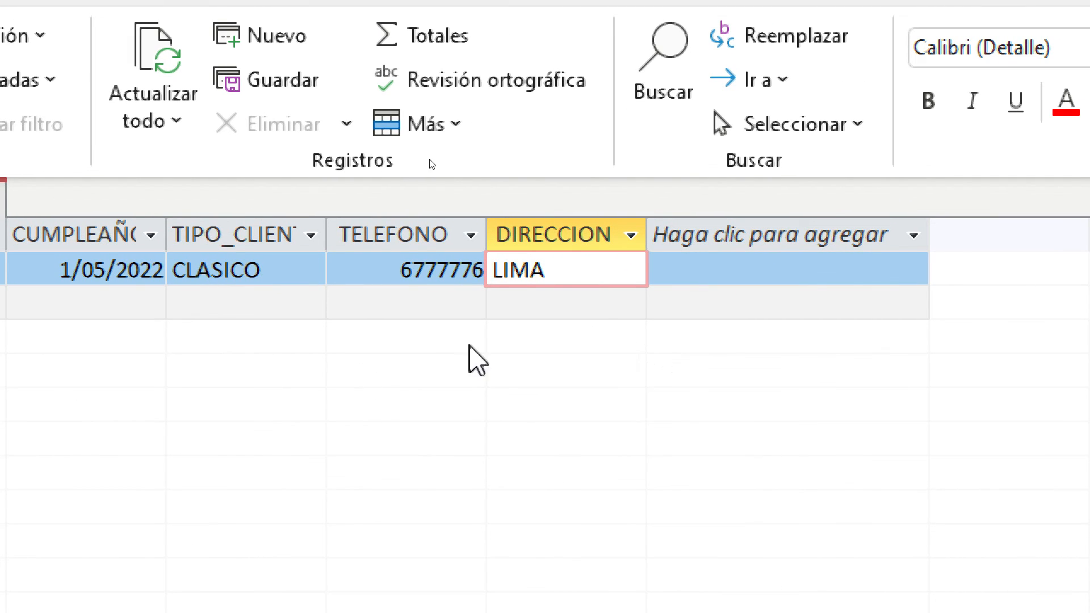
{"action": "left_click", "coordinate": [306, 303]}
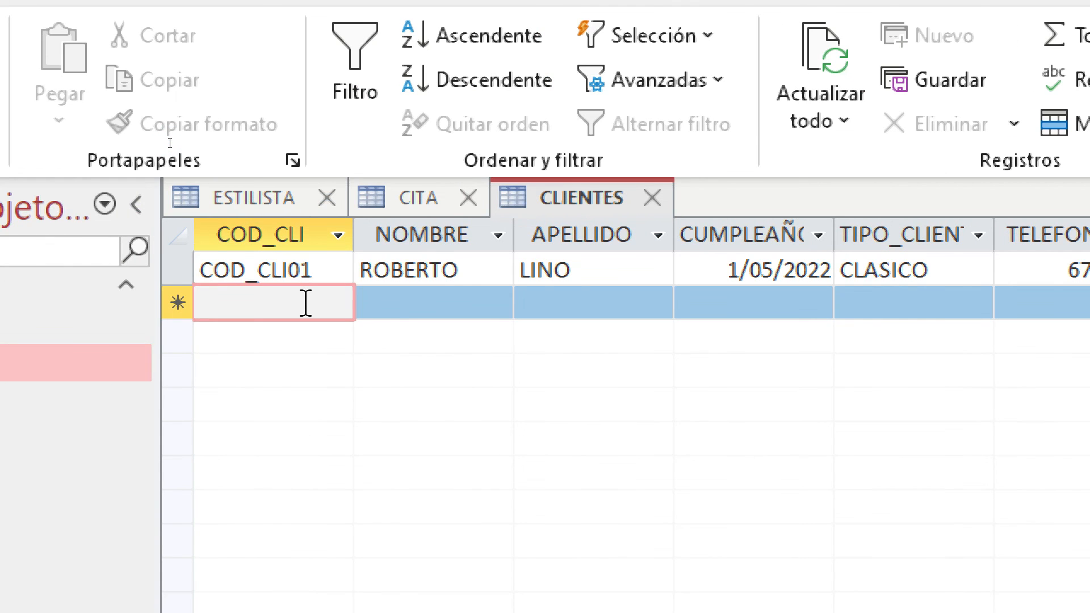
{"action": "type", "text": "COD_CLI02"}
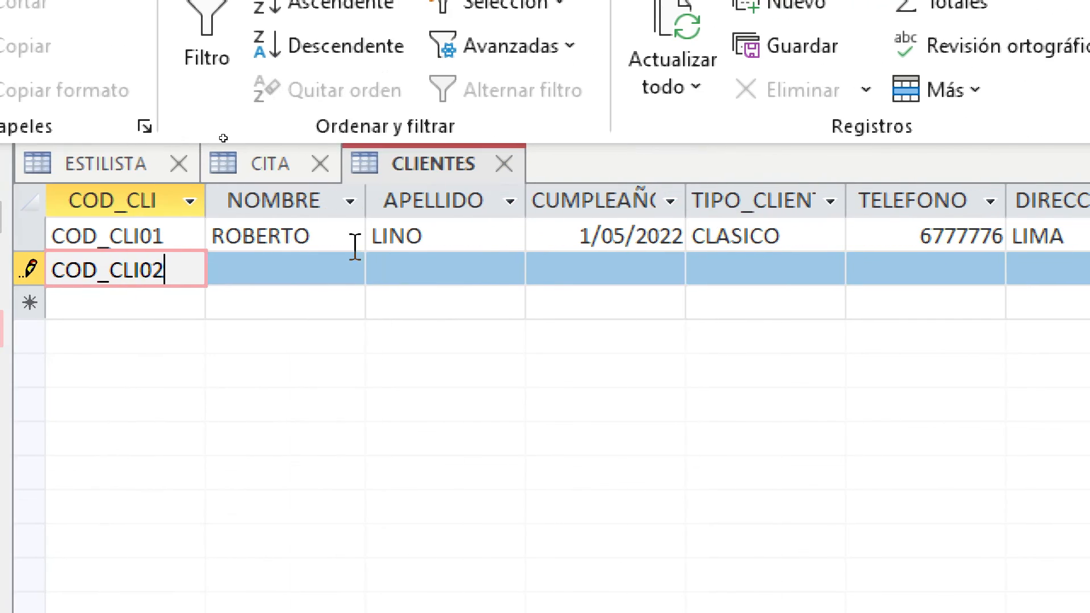
Enter the second client's first name, surname and birthday 20/08/2022
{"action": "left_click", "coordinate": [619, 271]}
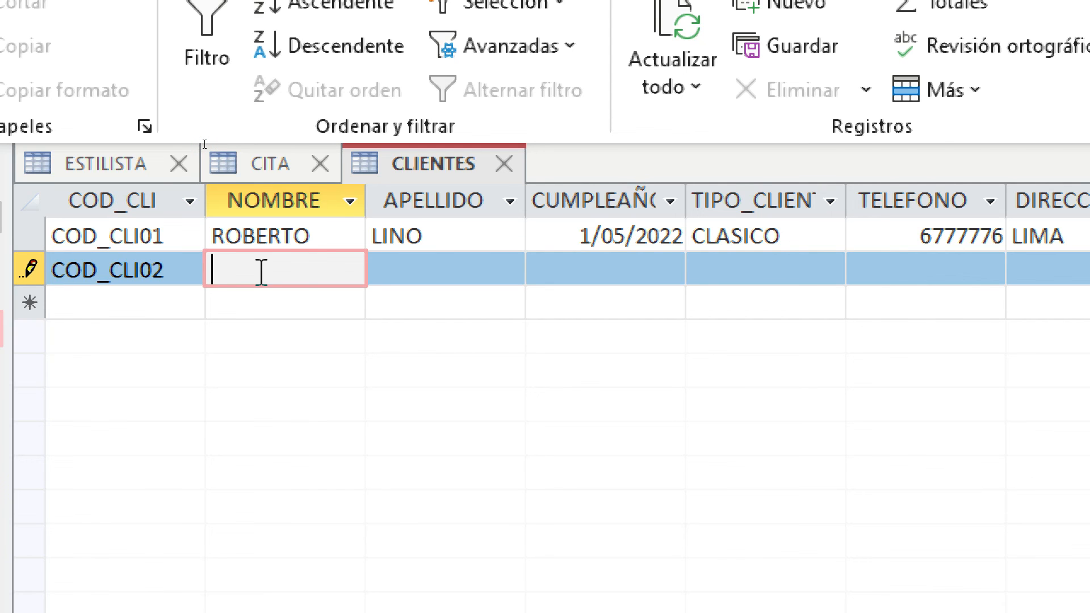
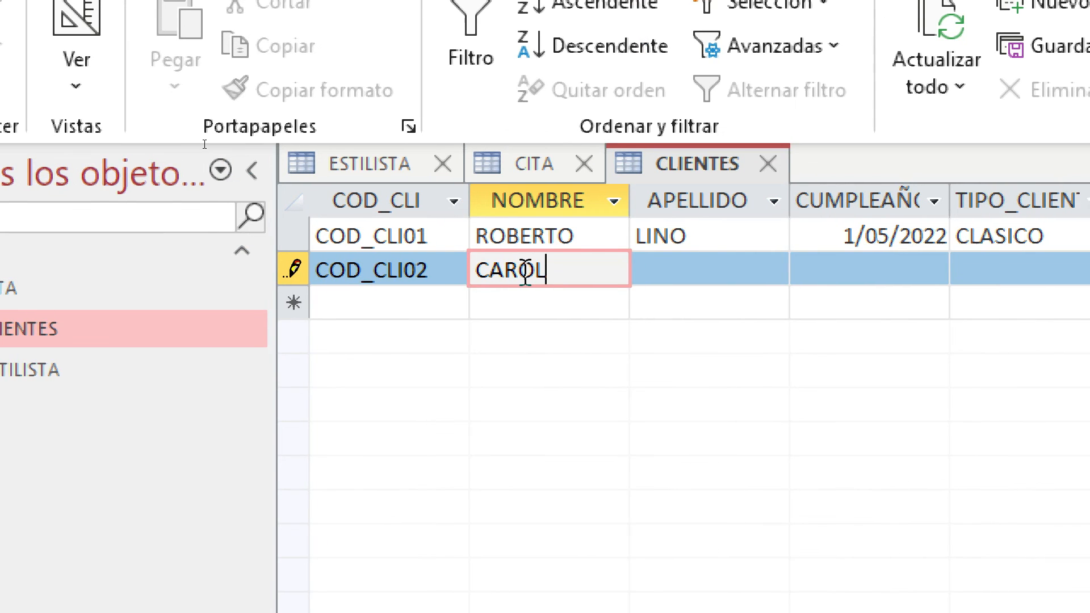
{"action": "key", "text": "Tab"}
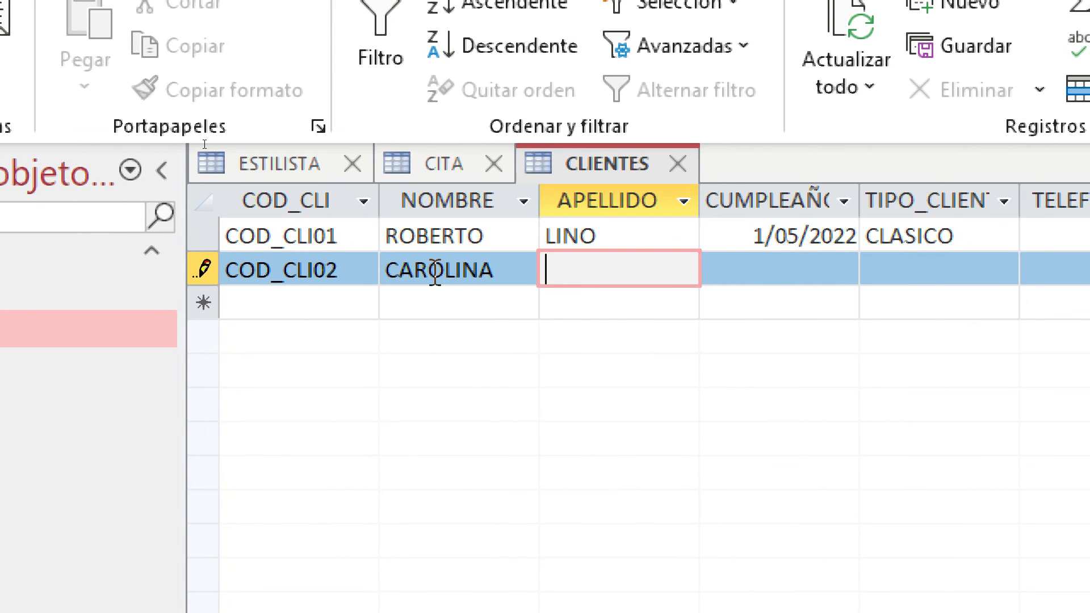
{"action": "key", "text": "Tab"}
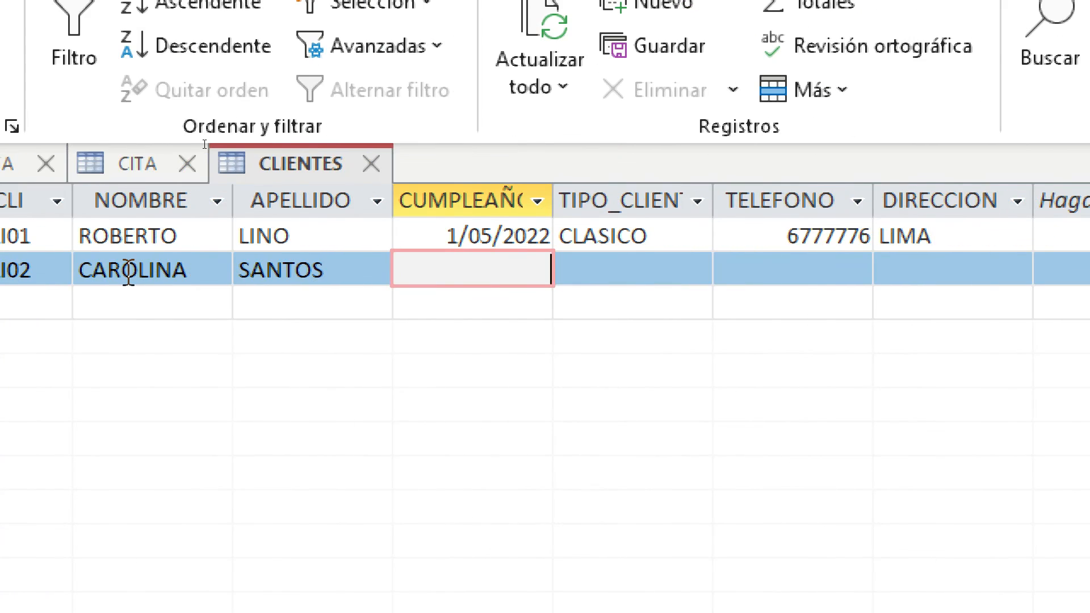
{"action": "type", "text": "0"}
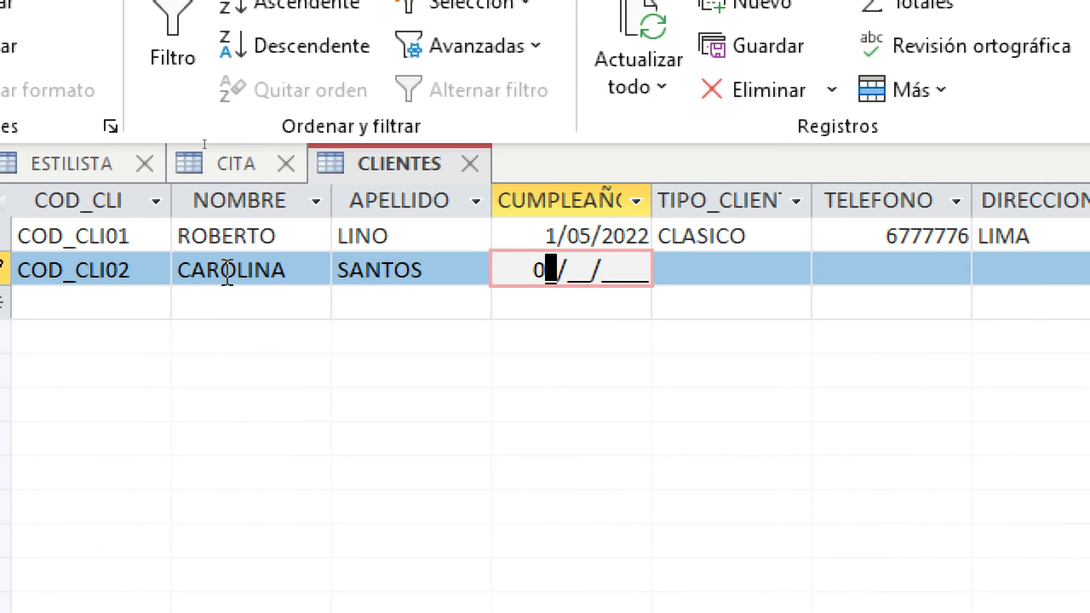
{"action": "type", "text": "4"}
{"action": "key", "text": "BackSpace"}
{"action": "key", "text": "BackSpace"}
{"action": "type", "text": "20"}
{"action": "type", "text": "07"}
{"action": "key", "text": "BackSpace"}
{"action": "type", "text": "8/2022"}
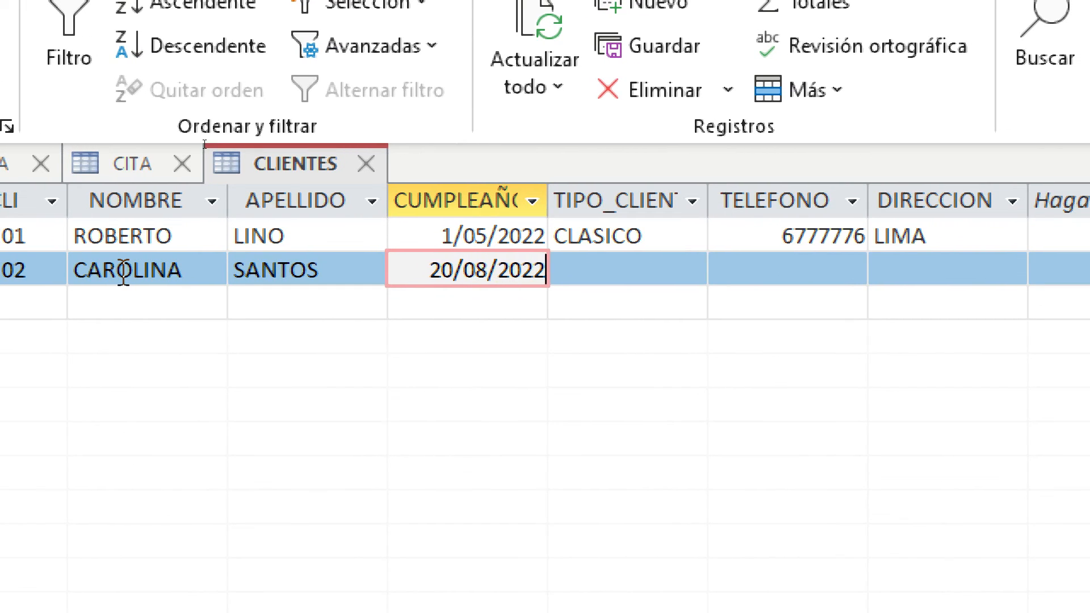
{"action": "key", "text": "Tab"}
Set client type ORO and fill in the second client's phone number and address
{"action": "left_click", "coordinate": [683, 270]}
{"action": "left_click", "coordinate": [683, 363]}
{"action": "left_click", "coordinate": [810, 273]}
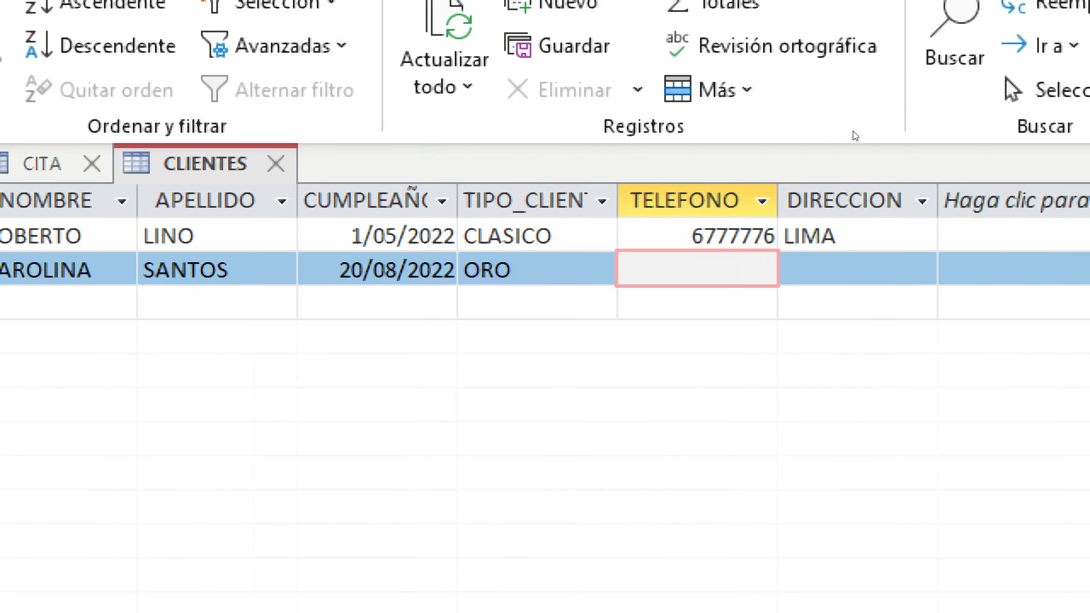
{"action": "type", "text": "67674674"}
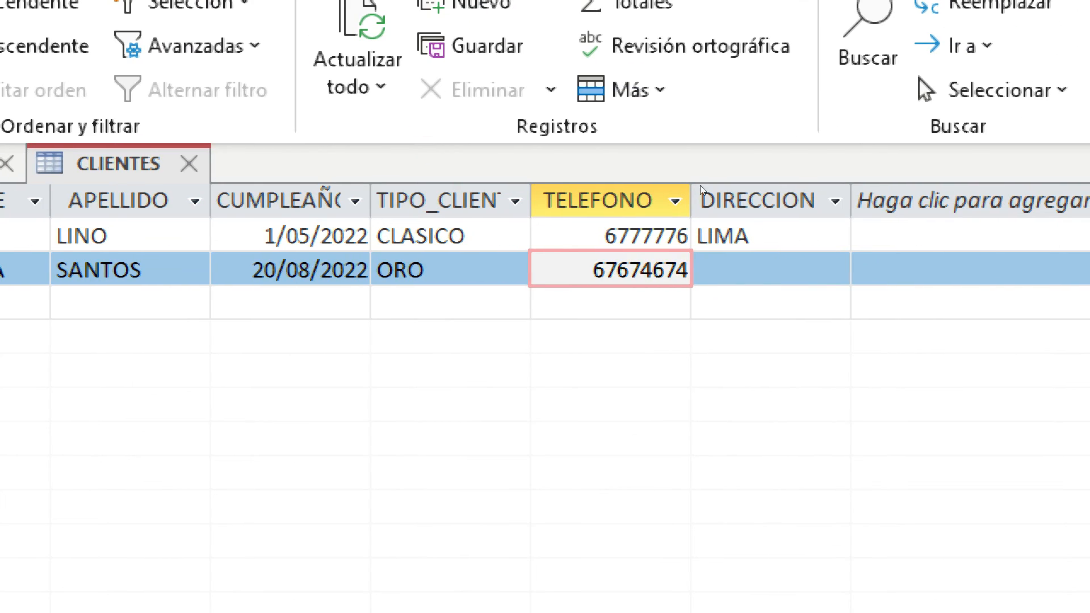
{"action": "key", "text": "Tab"}
{"action": "left_click", "coordinate": [762, 274]}
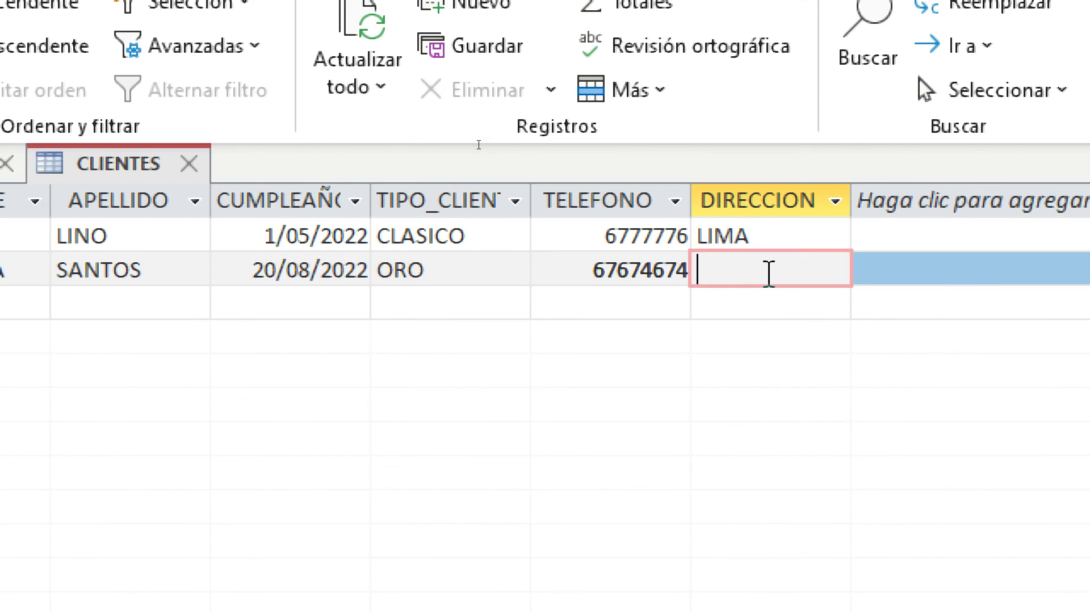
{"action": "type", "text": "SANJUA"}
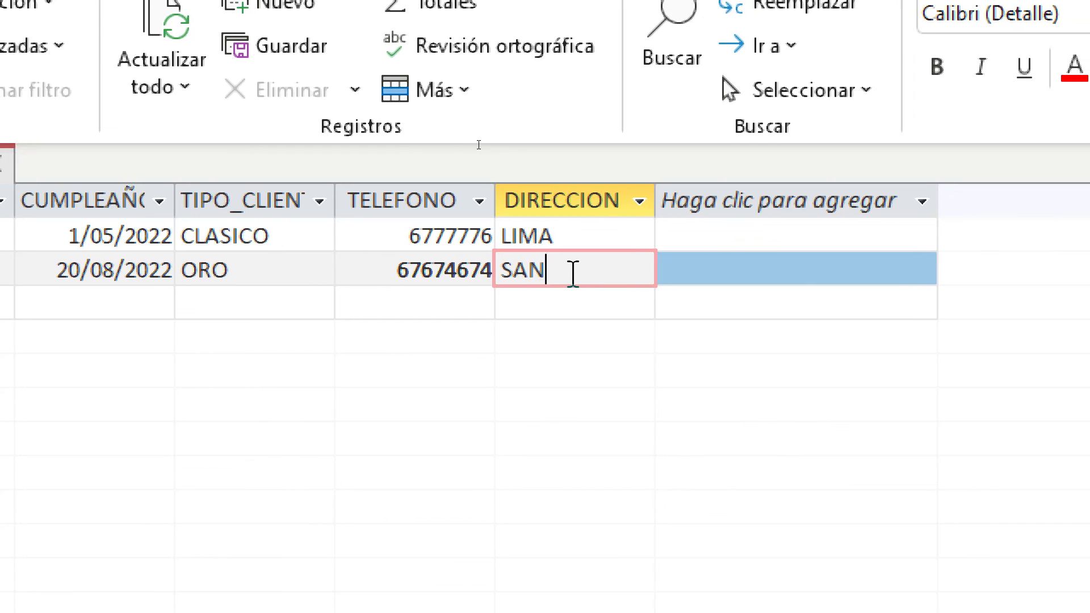
{"action": "type", "text": "N"}
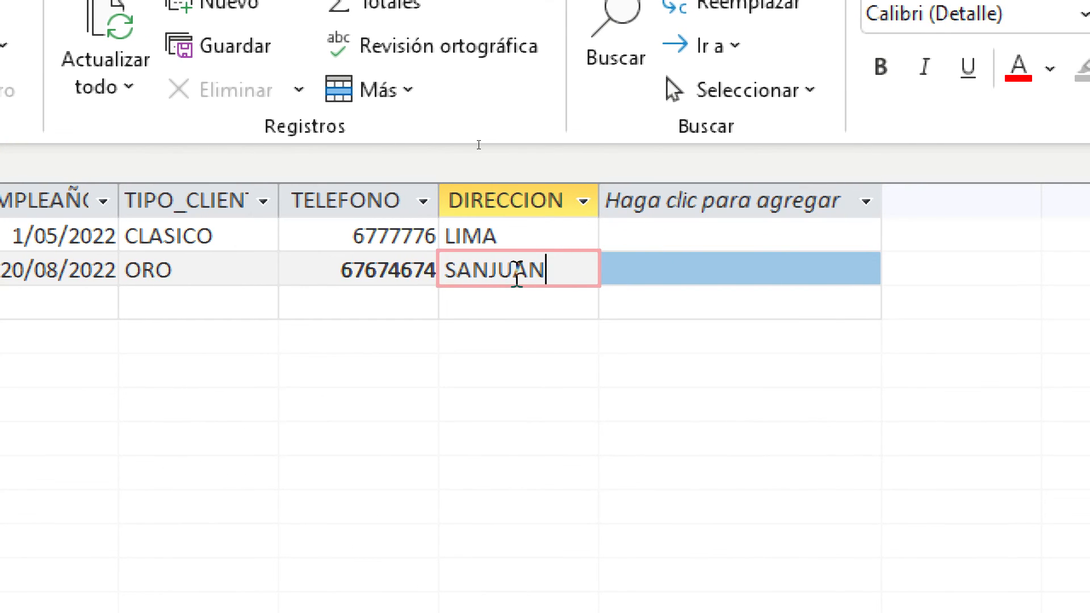
{"action": "type", "text": "MIRAFLORES"}
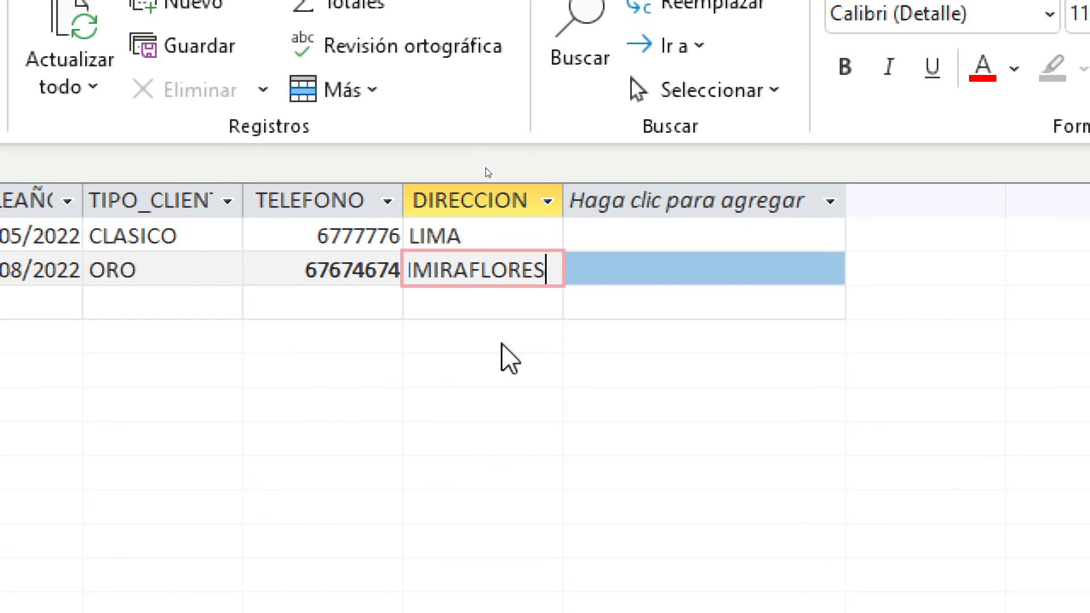
{"action": "left_click", "coordinate": [528, 304]}
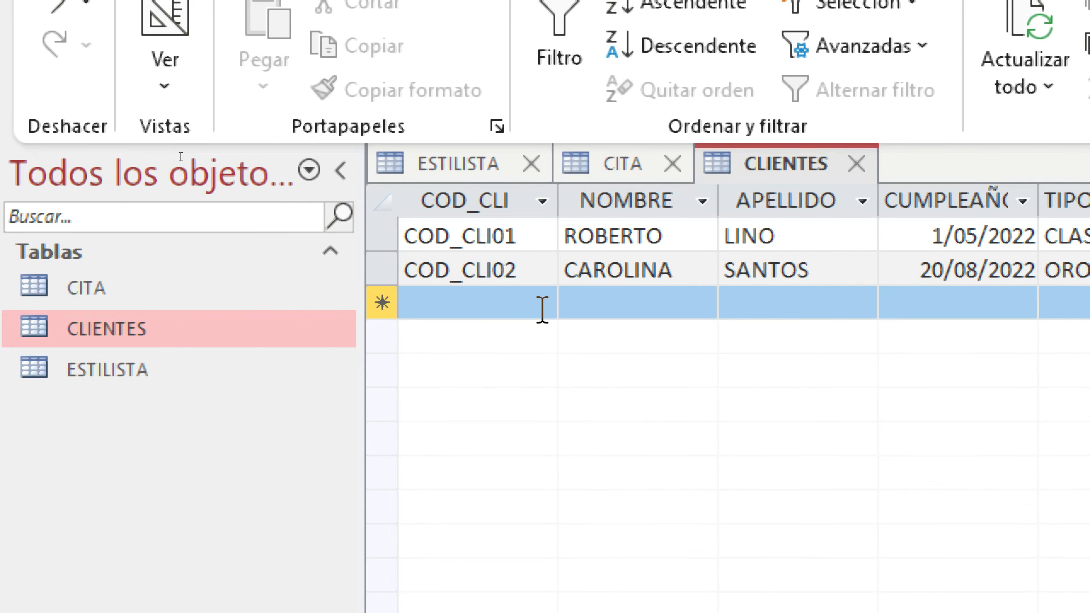
Enter client code COD_CLI03, the client's first name and surname, and birthday 01/04/2022
{"action": "left_click", "coordinate": [542, 310]}
{"action": "type", "text": "COD_CLI03"}
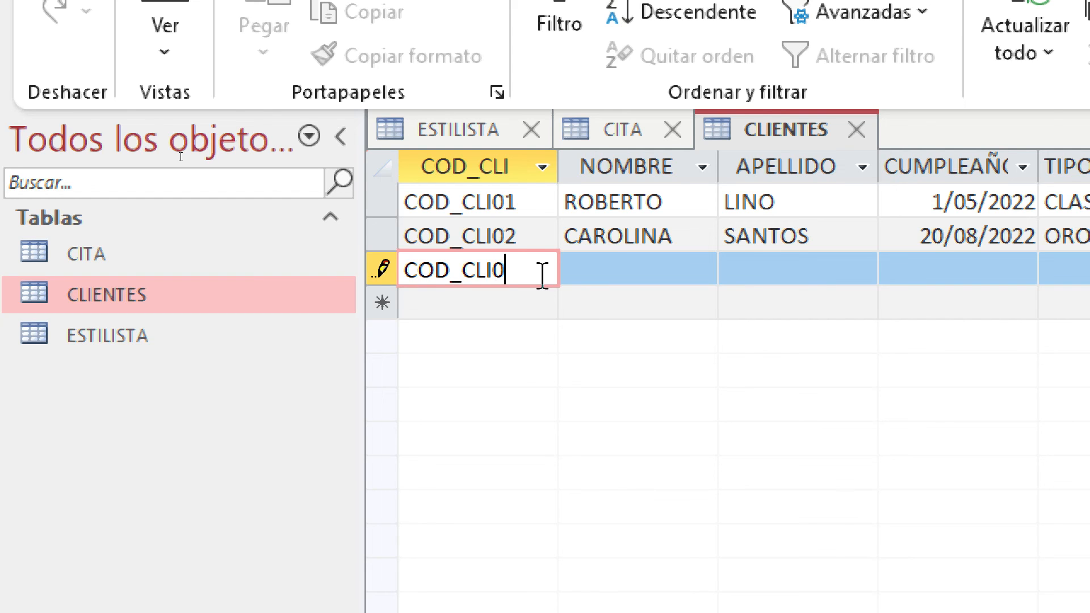
{"action": "key", "text": "Up"}
{"action": "key", "text": "Down"}
{"action": "key", "text": "Tab"}
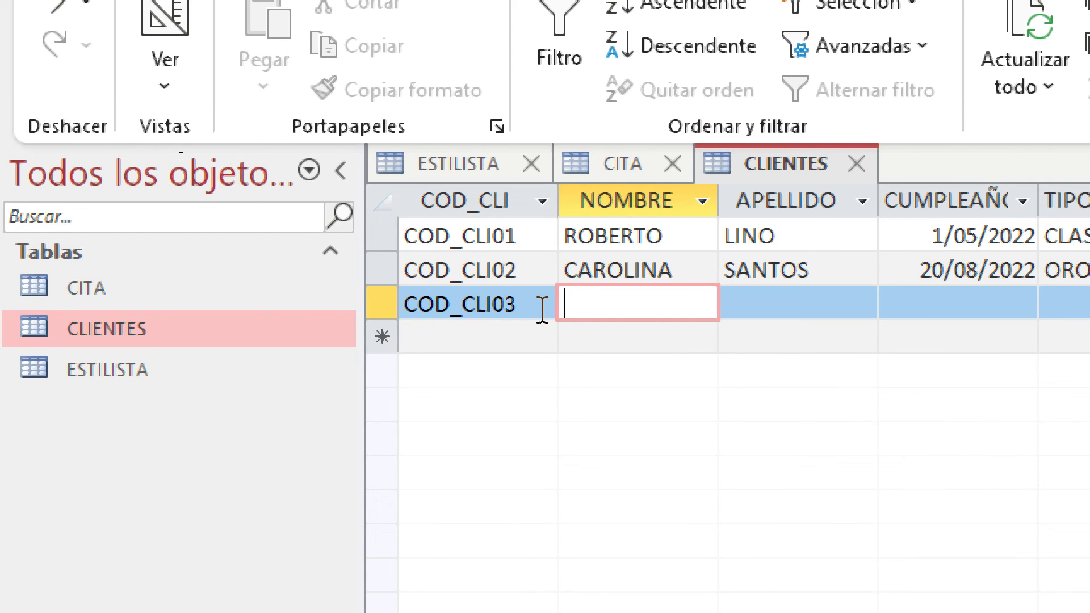
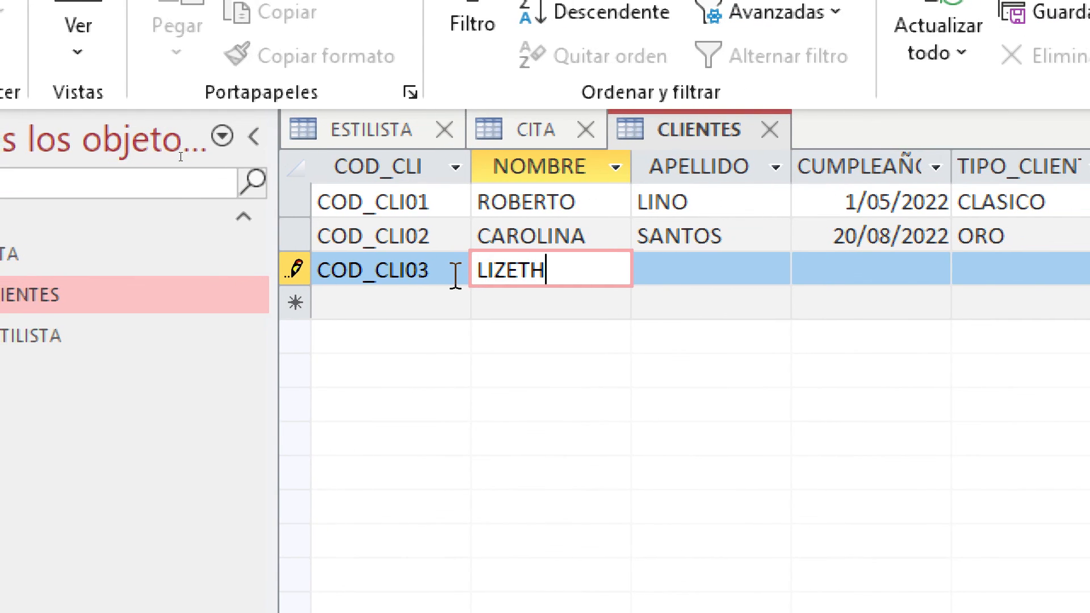
{"action": "key", "text": "Tab"}
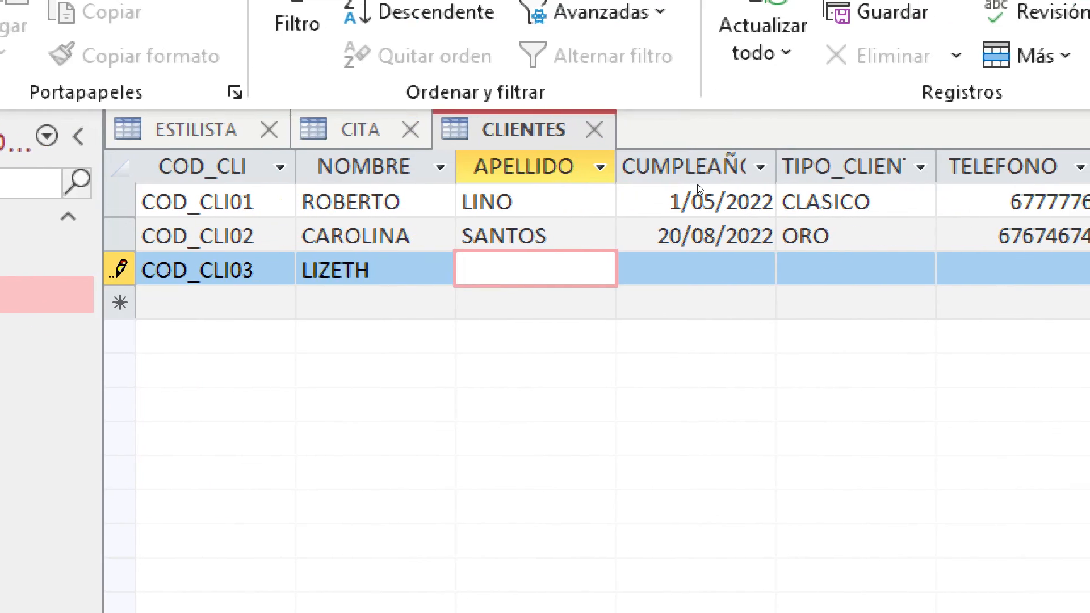
{"action": "key", "text": "Tab"}
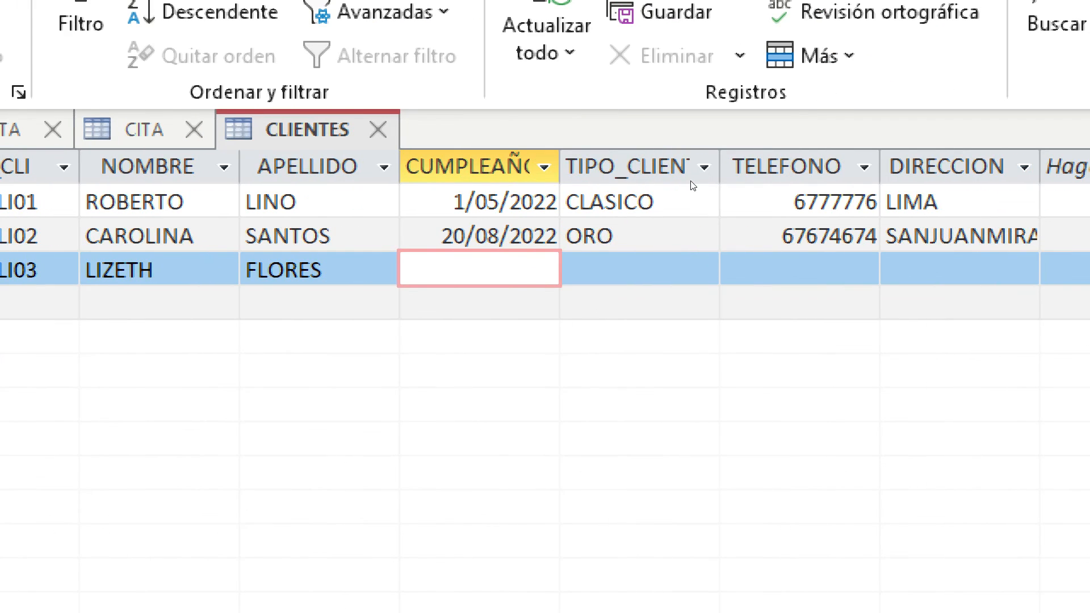
{"action": "type", "text": "0104"}
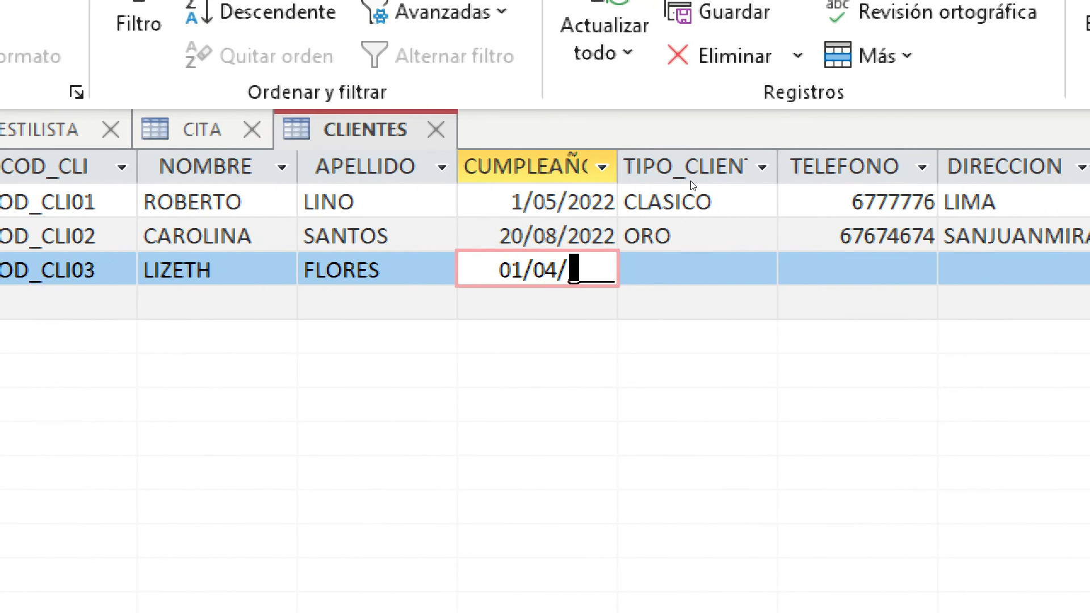
{"action": "type", "text": "2022"}
{"action": "key", "text": "Tab"}
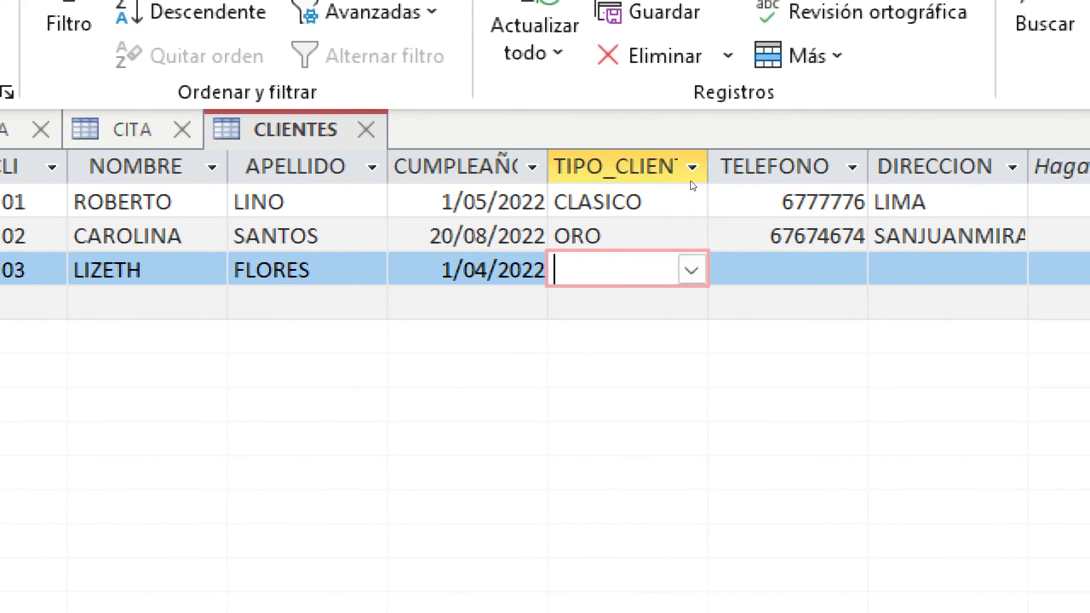
Set client type BLACK, fill in the phone number and address, and commit the record
{"action": "left_click", "coordinate": [683, 270]}
{"action": "left_click", "coordinate": [673, 403]}
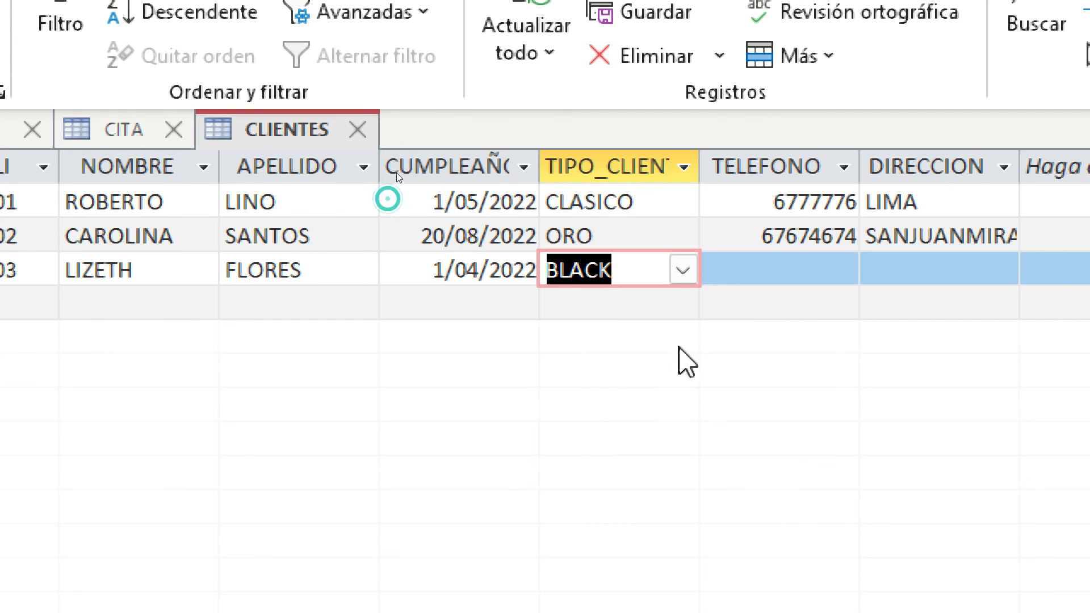
{"action": "left_click", "coordinate": [781, 244]}
{"action": "left_click", "coordinate": [798, 267]}
{"action": "type", "text": "6765765"}
{"action": "key", "text": "Tab"}
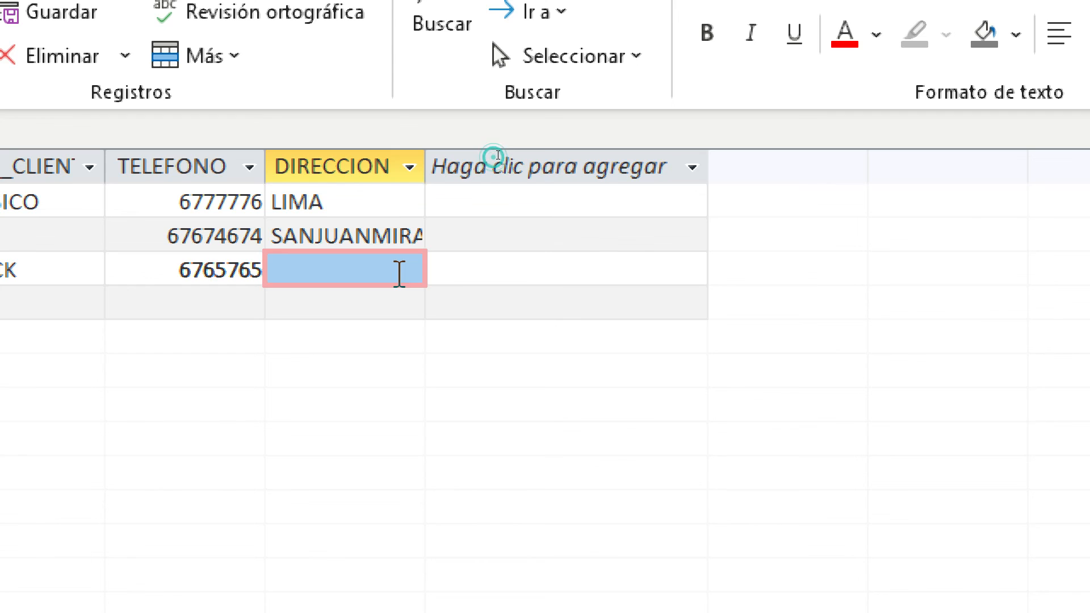
{"action": "left_click", "coordinate": [392, 271]}
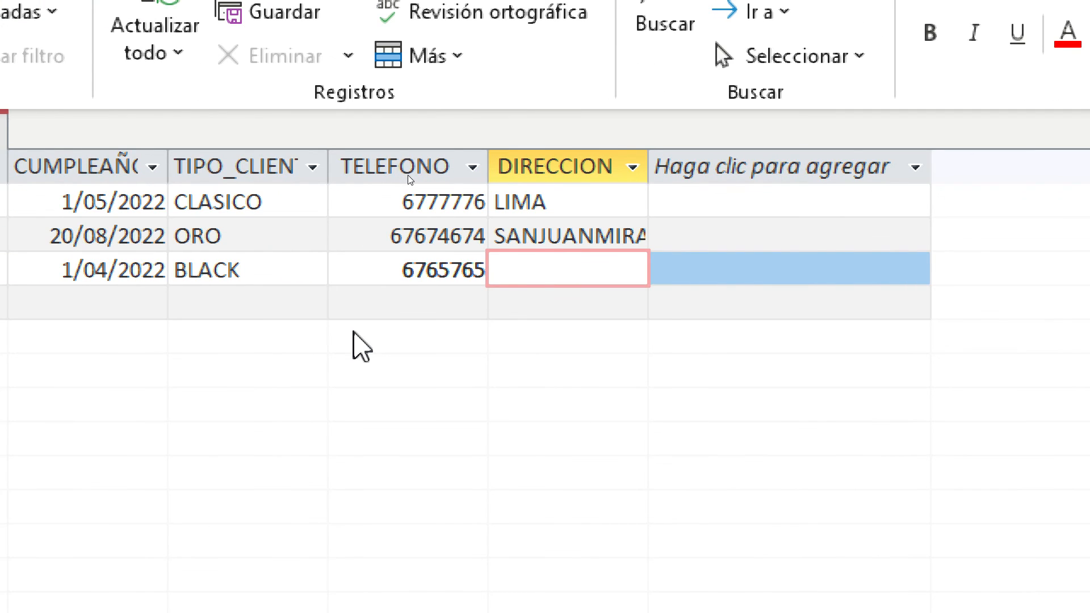
{"action": "type", "text": "CHOSICA"}
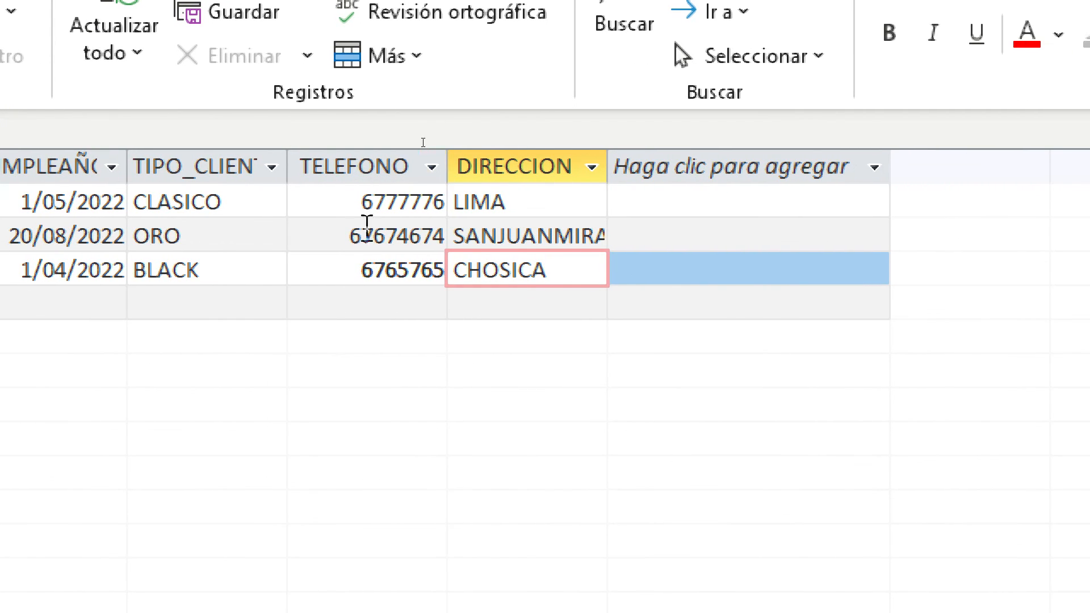
{"action": "left_click", "coordinate": [408, 304]}
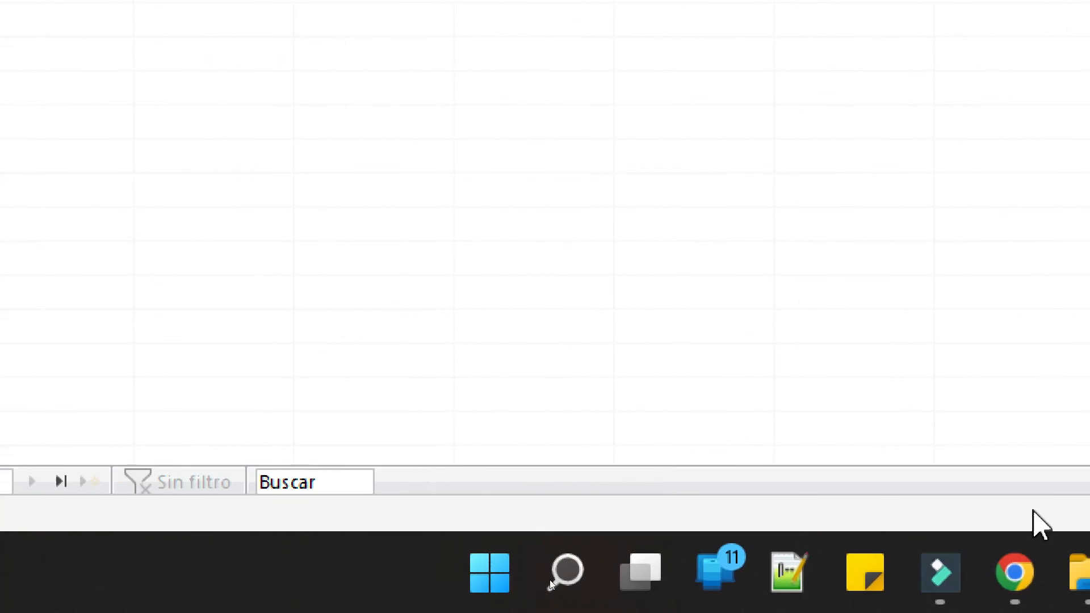
Close the Magnifier and open the ESTILISTA table's datasheet
{"action": "right_click", "coordinate": [1037, 569]}
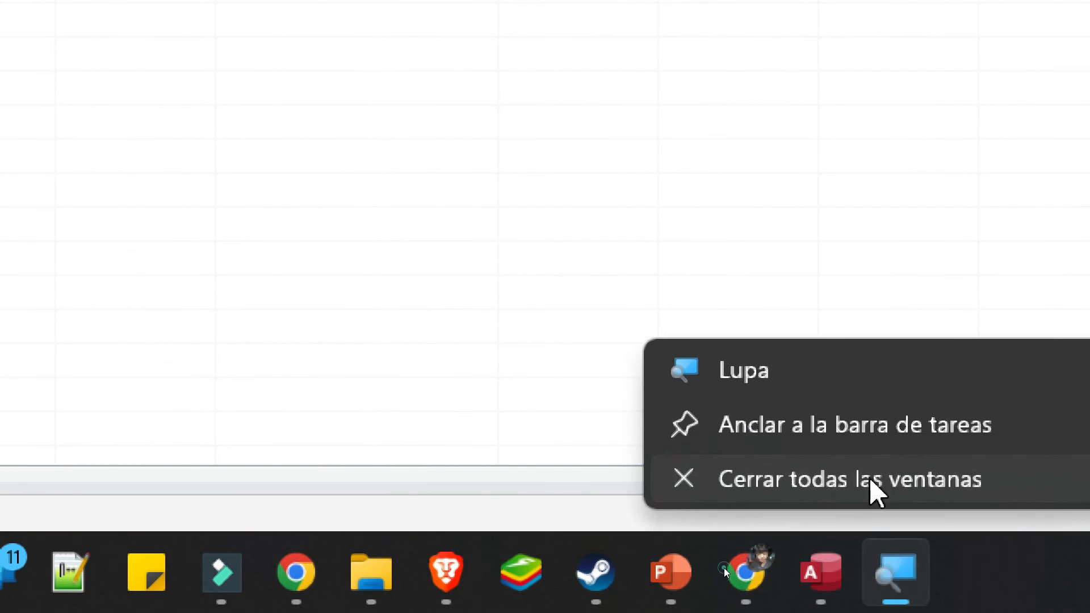
{"action": "left_click", "coordinate": [1007, 481]}
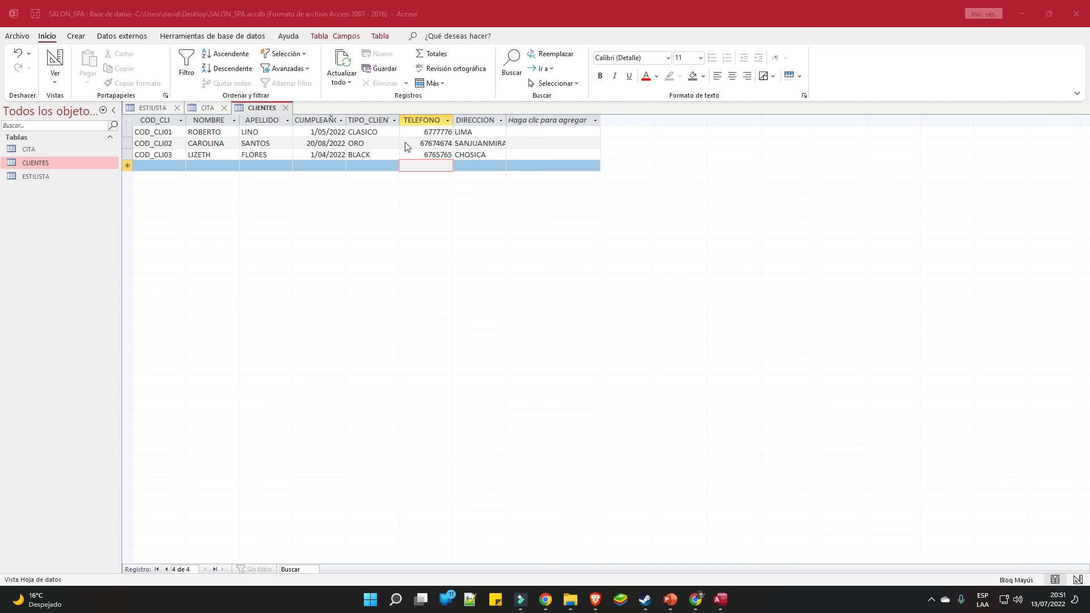
{"action": "double_click", "coordinate": [36, 176]}
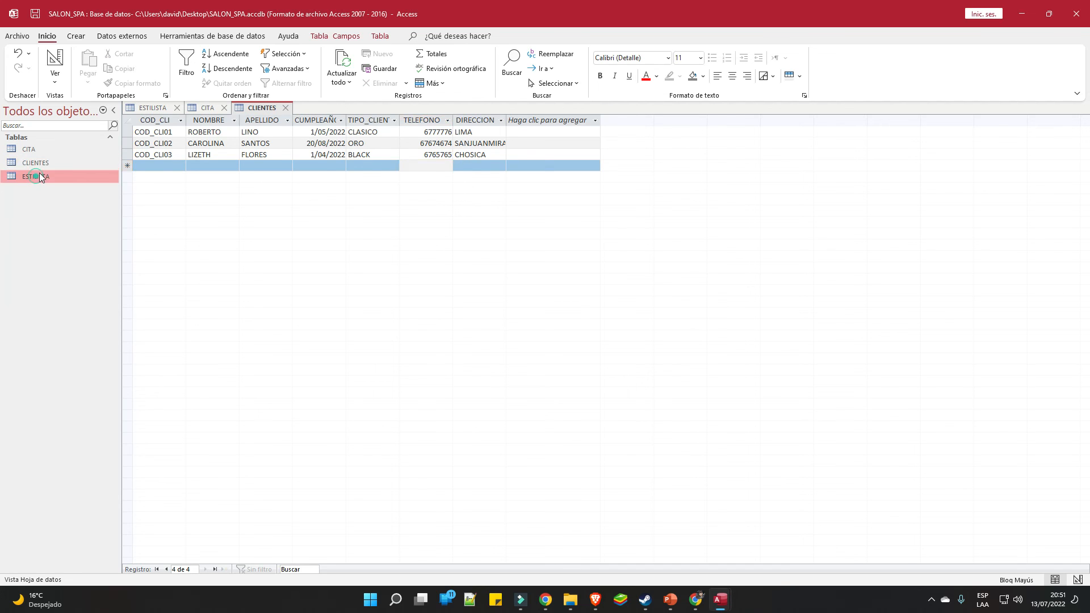
{"action": "left_click", "coordinate": [483, 132]}
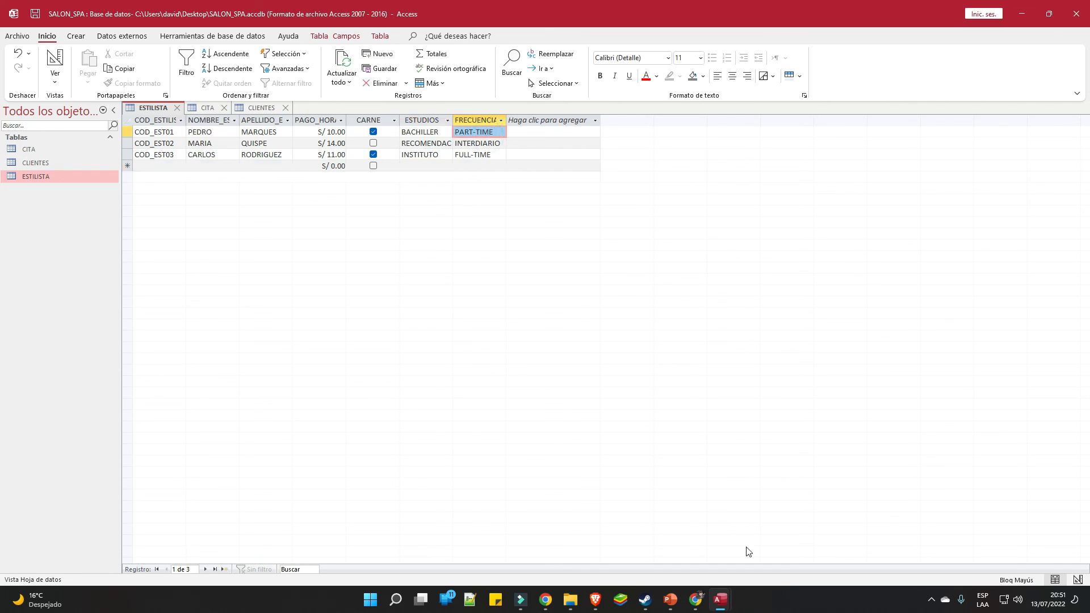
Relaunch the Lupa magnifier from Start search and select the INTERDIARIO frequency value
{"action": "left_click", "coordinate": [370, 603]}
{"action": "type", "text": "LU"}
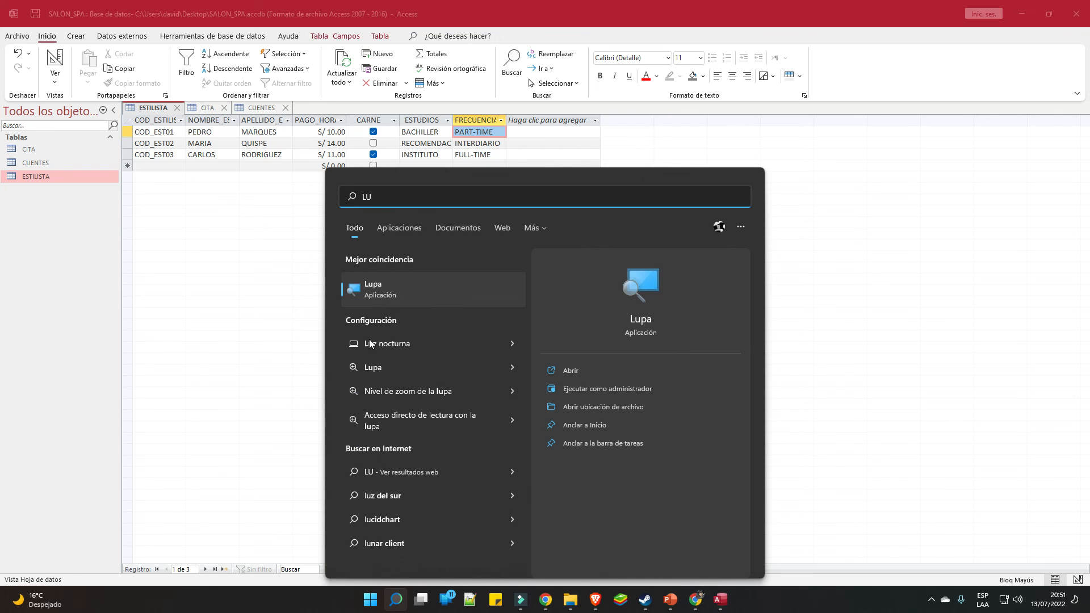
{"action": "left_click", "coordinate": [402, 292]}
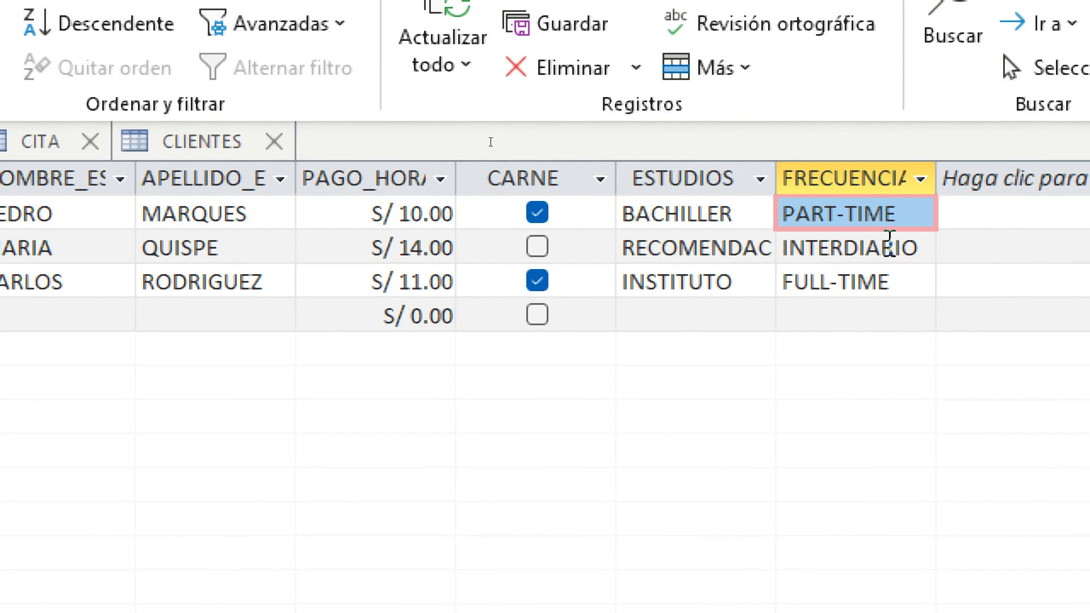
{"action": "left_click", "coordinate": [889, 243]}
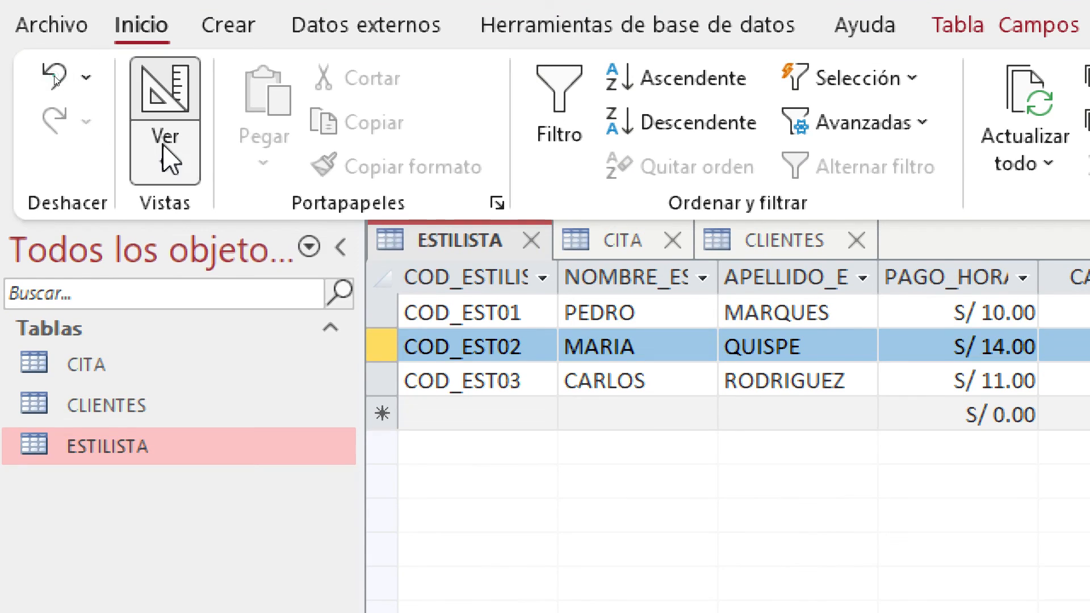
Switch ESTILISTA to Vista Diseño and start the Asistente para búsqueda for FRECUENCIA
{"action": "left_click", "coordinate": [167, 156]}
{"action": "left_click", "coordinate": [276, 317]}
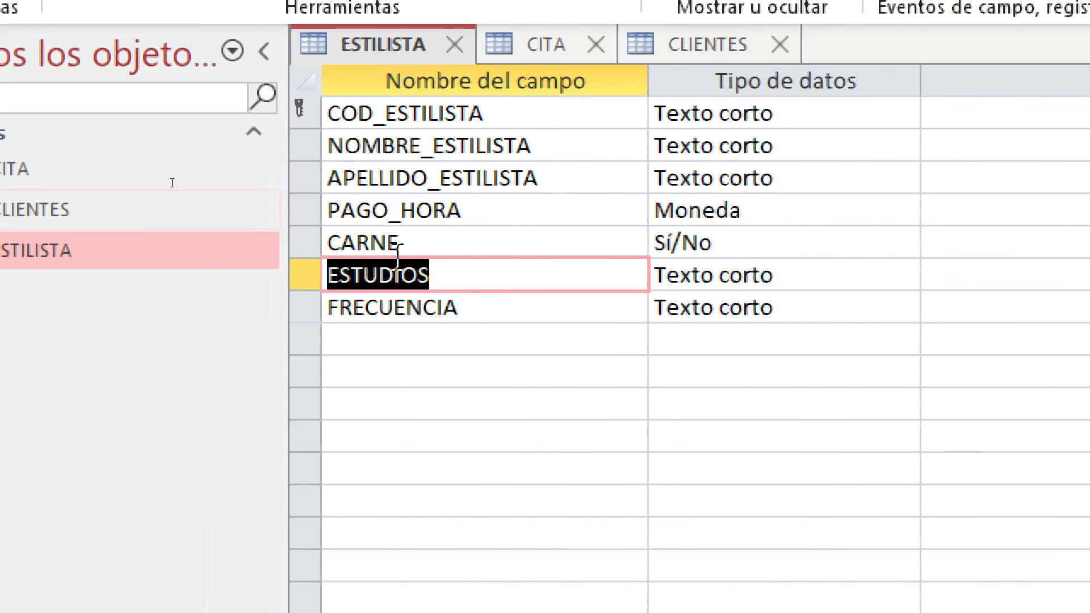
{"action": "left_click", "coordinate": [760, 307]}
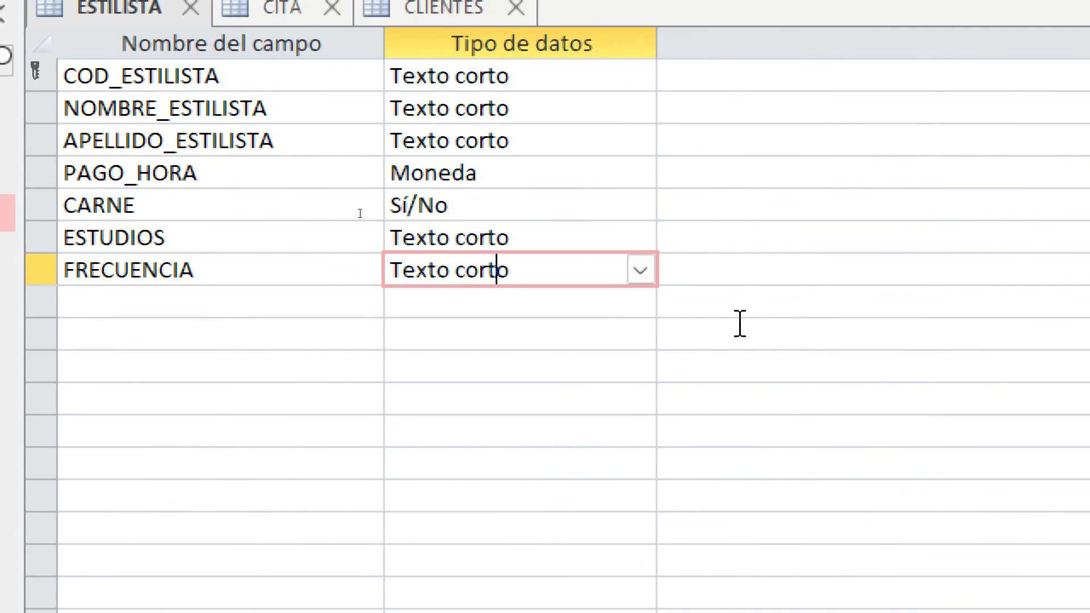
{"action": "left_click", "coordinate": [640, 271]}
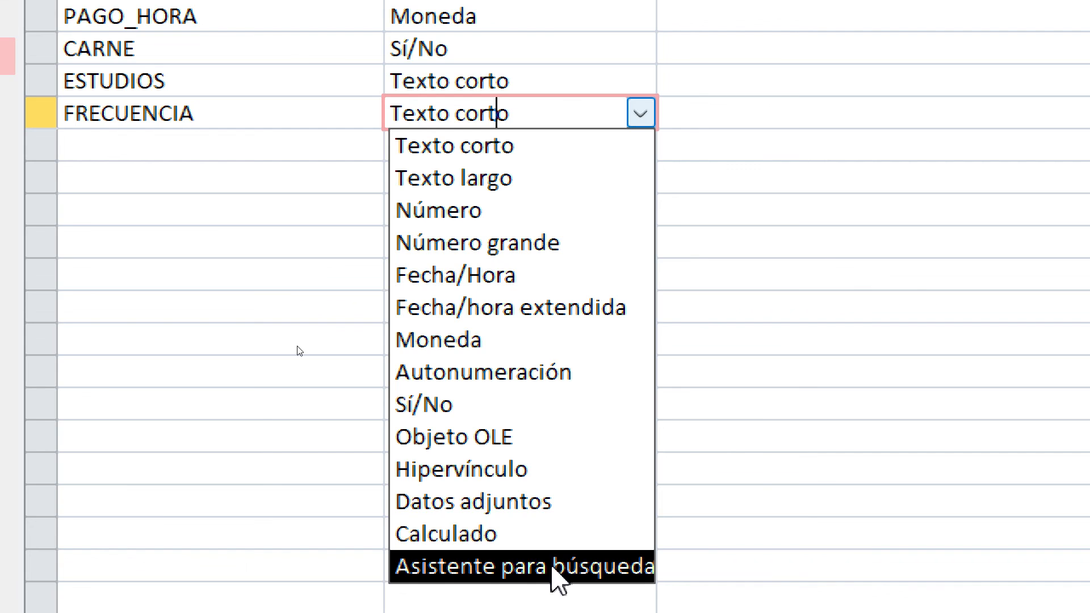
{"action": "left_click", "coordinate": [559, 573]}
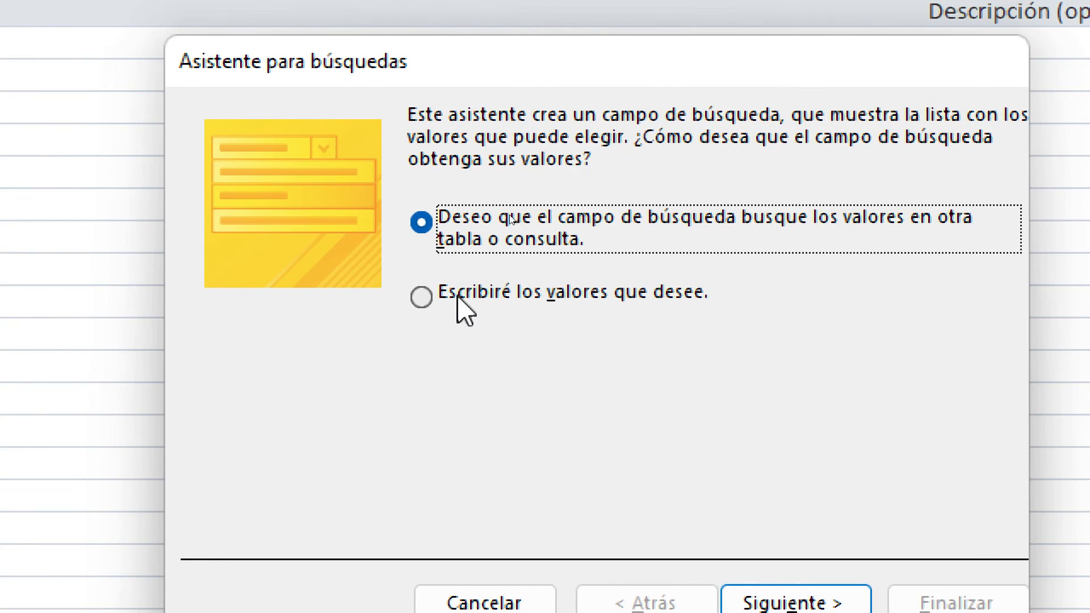
Choose 'Escribiré los valores', advance to the value-entry page, then cancel the wizard
{"action": "left_click", "coordinate": [457, 300]}
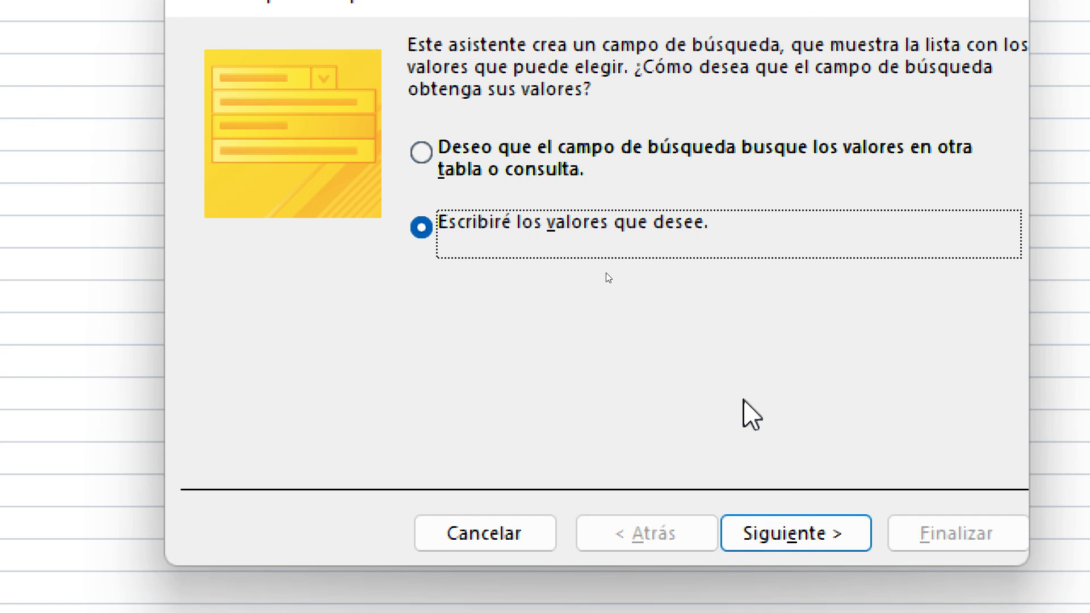
{"action": "key", "text": "Tab"}
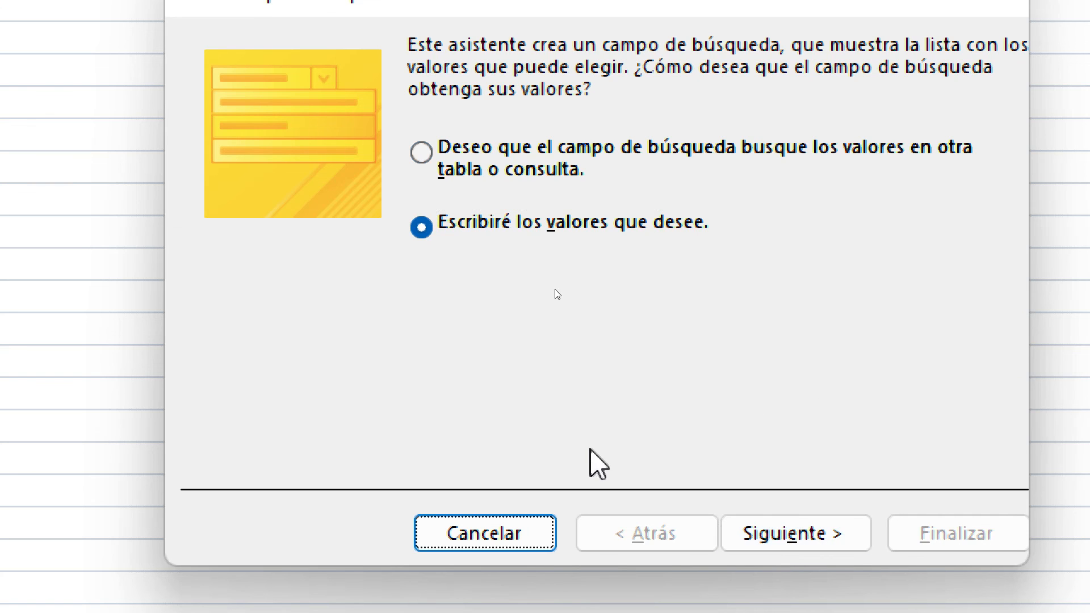
{"action": "left_click", "coordinate": [789, 535]}
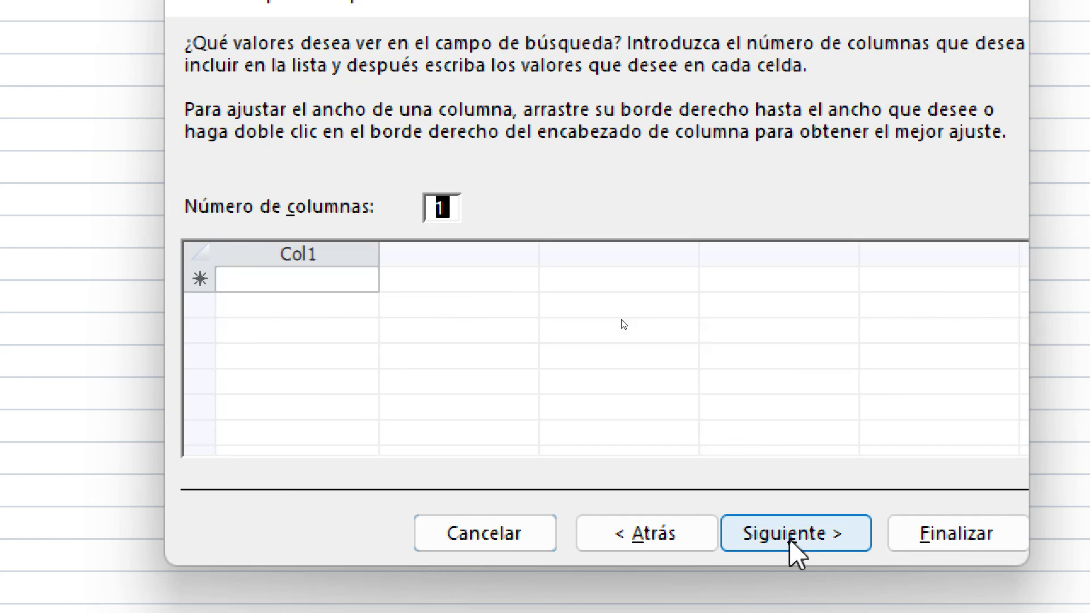
{"action": "left_click", "coordinate": [253, 287]}
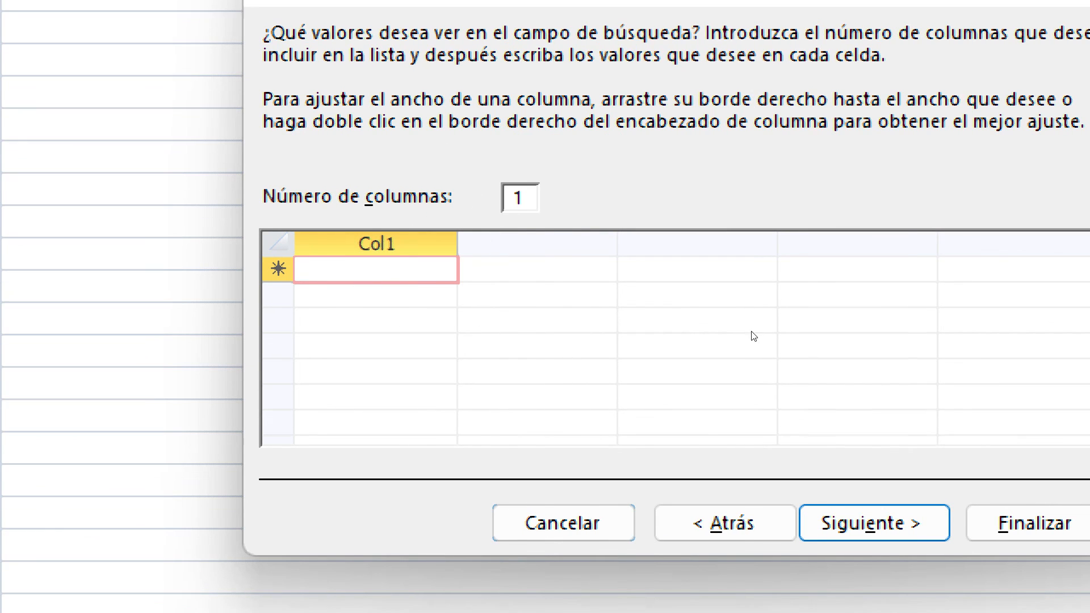
{"action": "left_click", "coordinate": [618, 514]}
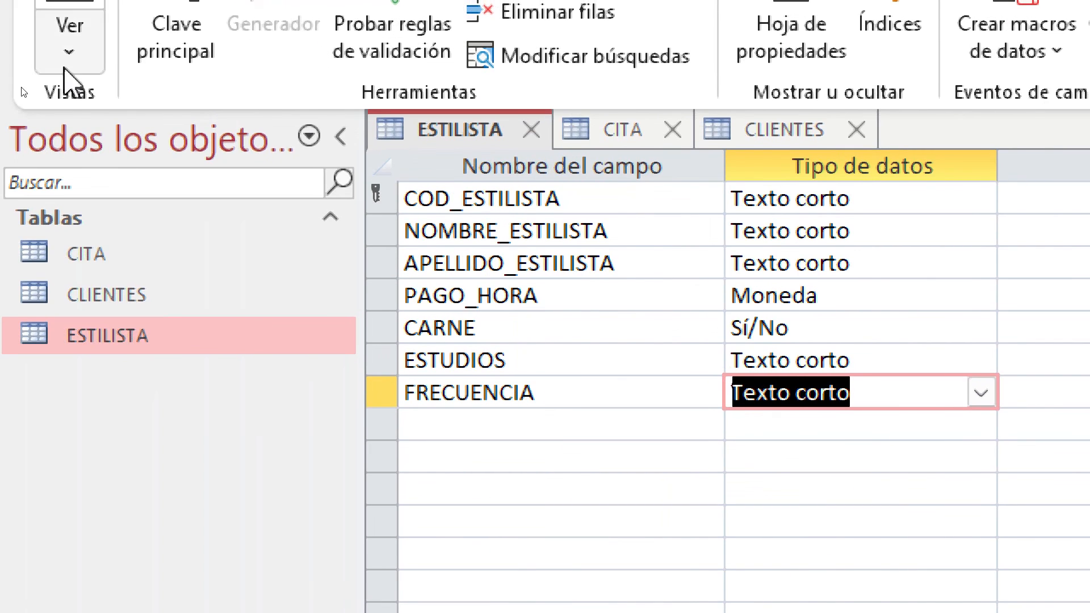
Leave FRECUENCIA's data type as Texto corto
{"action": "left_click", "coordinate": [981, 393]}
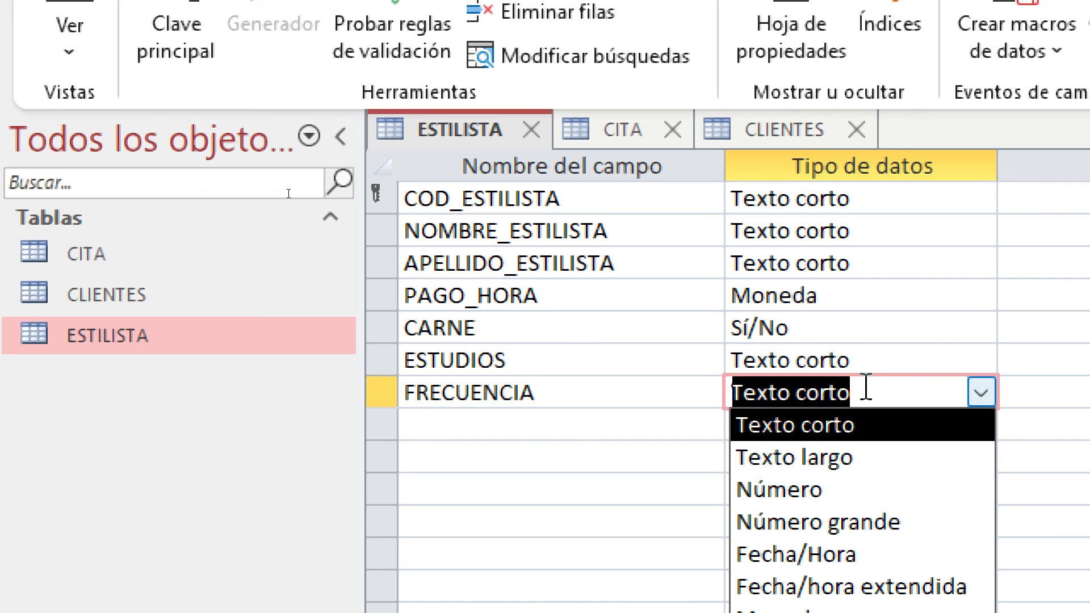
{"action": "left_click", "coordinate": [888, 366]}
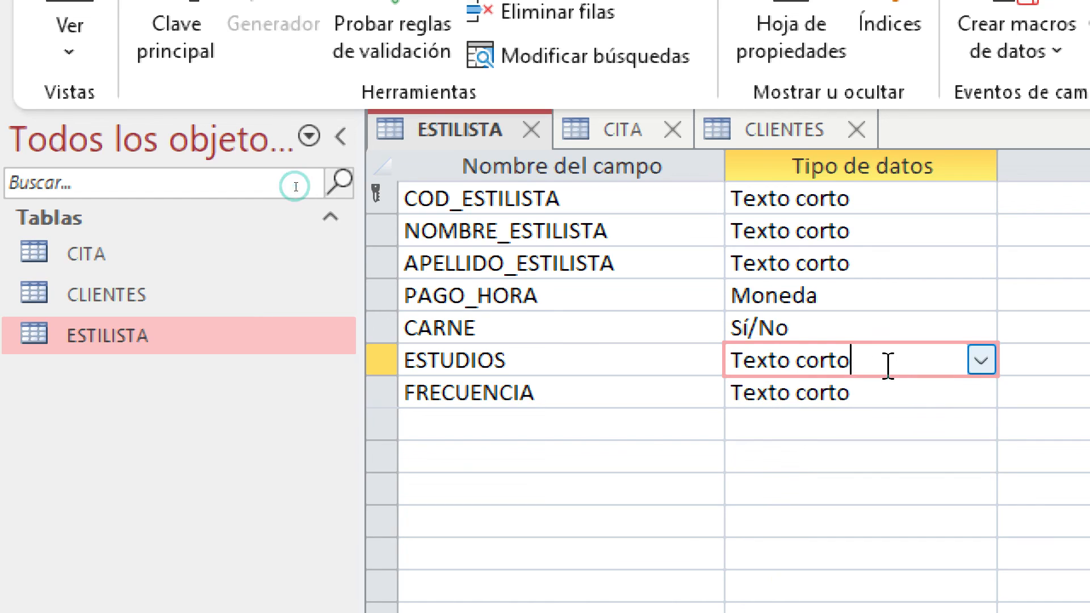
{"action": "left_click", "coordinate": [830, 393]}
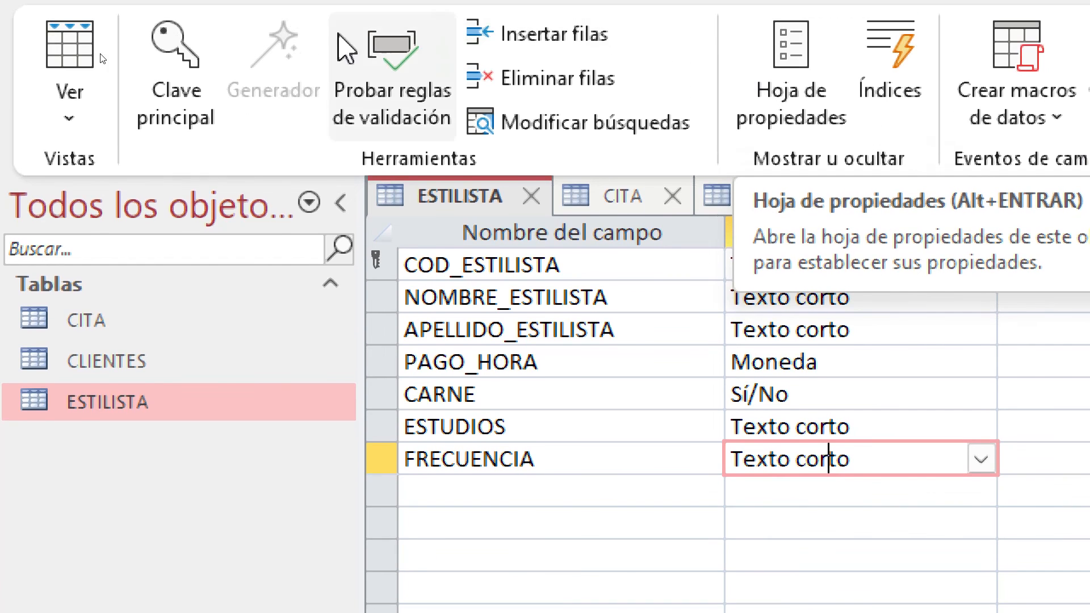
{"action": "left_click", "coordinate": [51, 55]}
{"action": "left_click", "coordinate": [159, 187]}
Return ESTILISTA to datasheet view, answering Sí to save the table
{"action": "left_click", "coordinate": [37, 98]}
{"action": "left_click", "coordinate": [154, 198]}
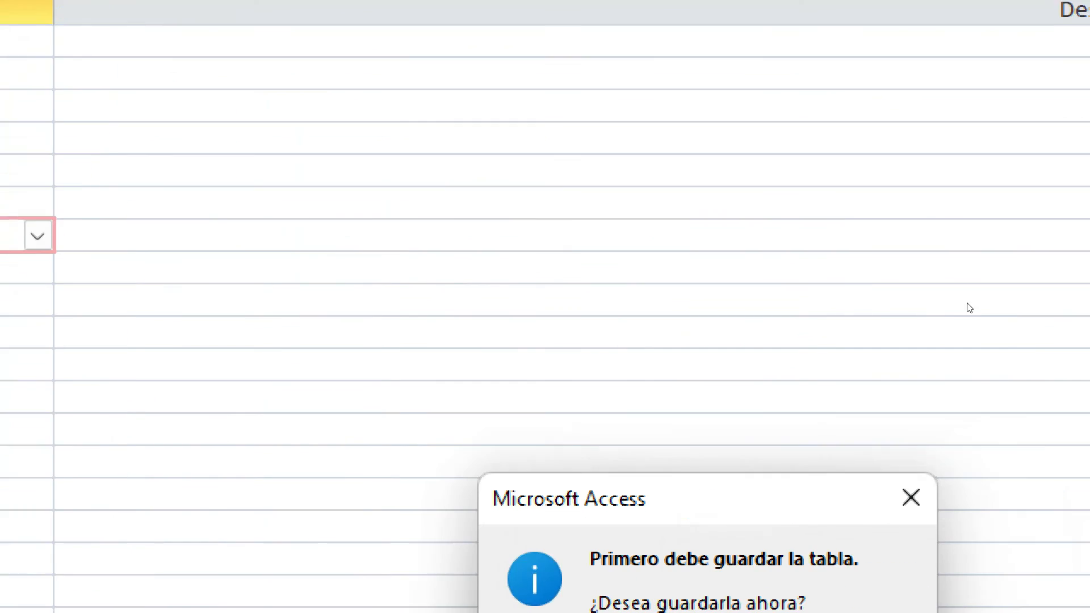
{"action": "left_click", "coordinate": [633, 542]}
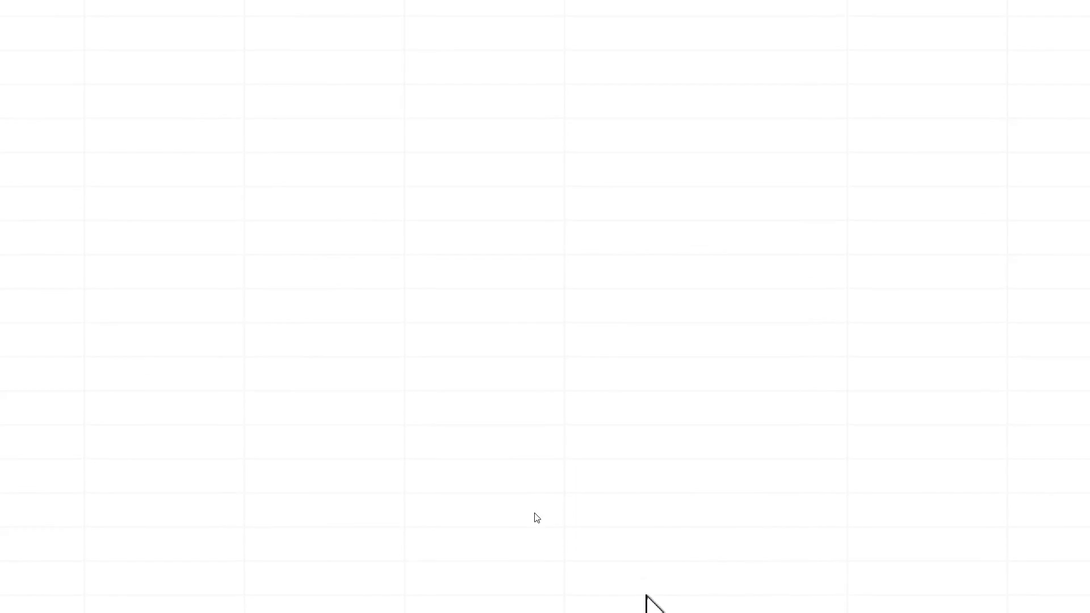
Close the Magnifier and switch to the empty CITA table
{"action": "right_click", "coordinate": [816, 582]}
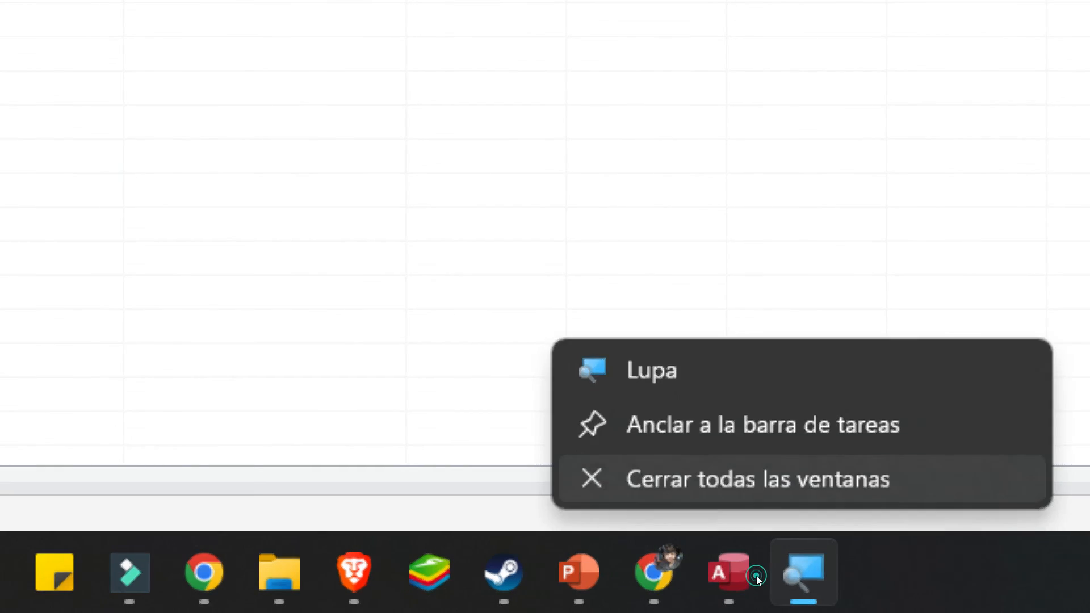
{"action": "left_click", "coordinate": [795, 492]}
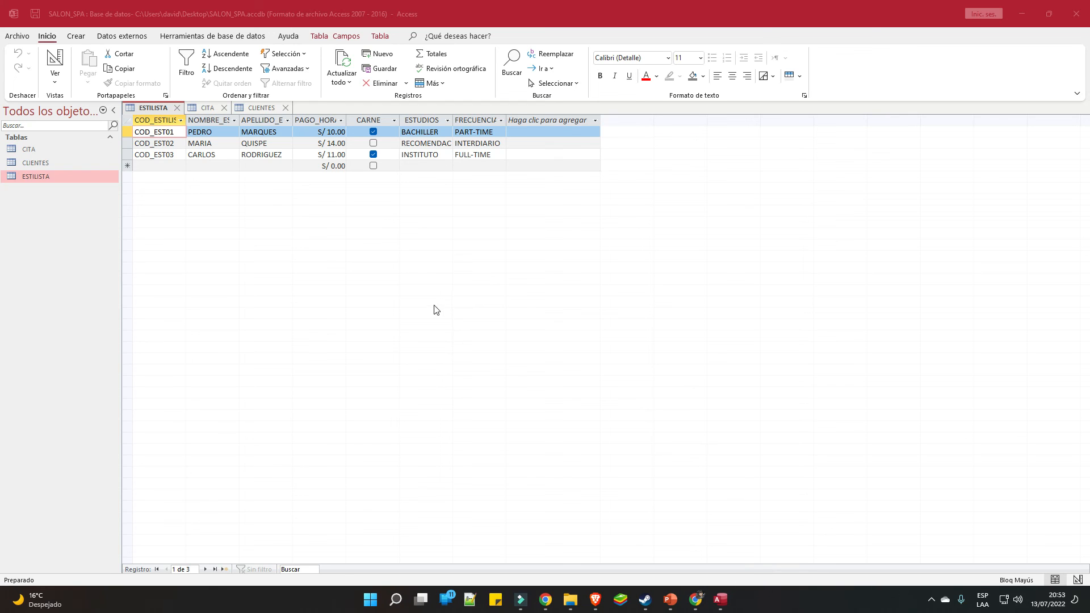
{"action": "left_click", "coordinate": [207, 108]}
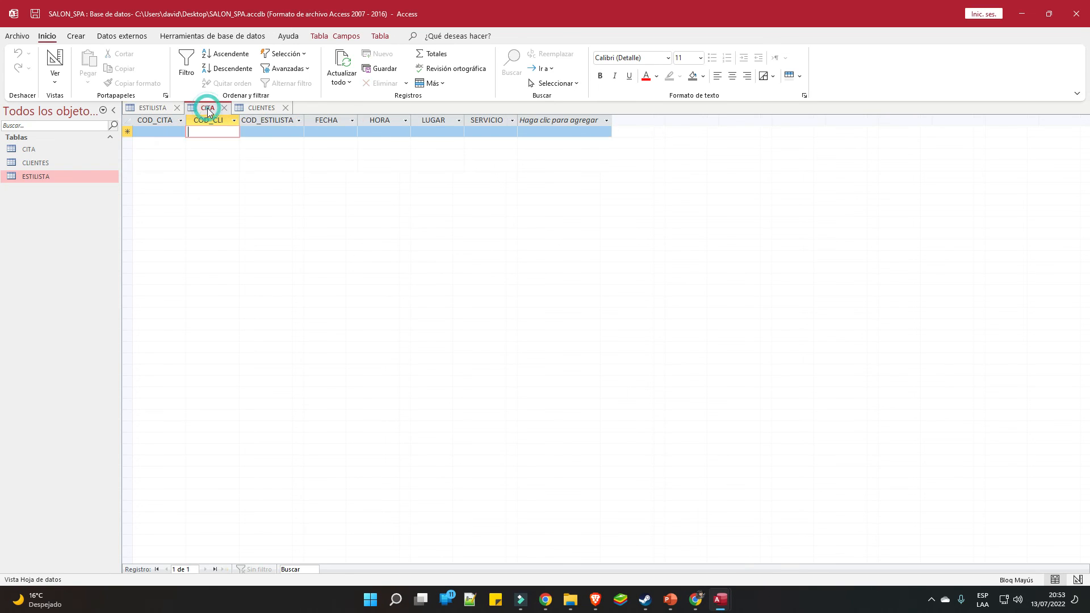
Search 'LU' in Start and launch the Lupa magnifier app
{"action": "left_click", "coordinate": [370, 599]}
{"action": "type", "text": "LI"}
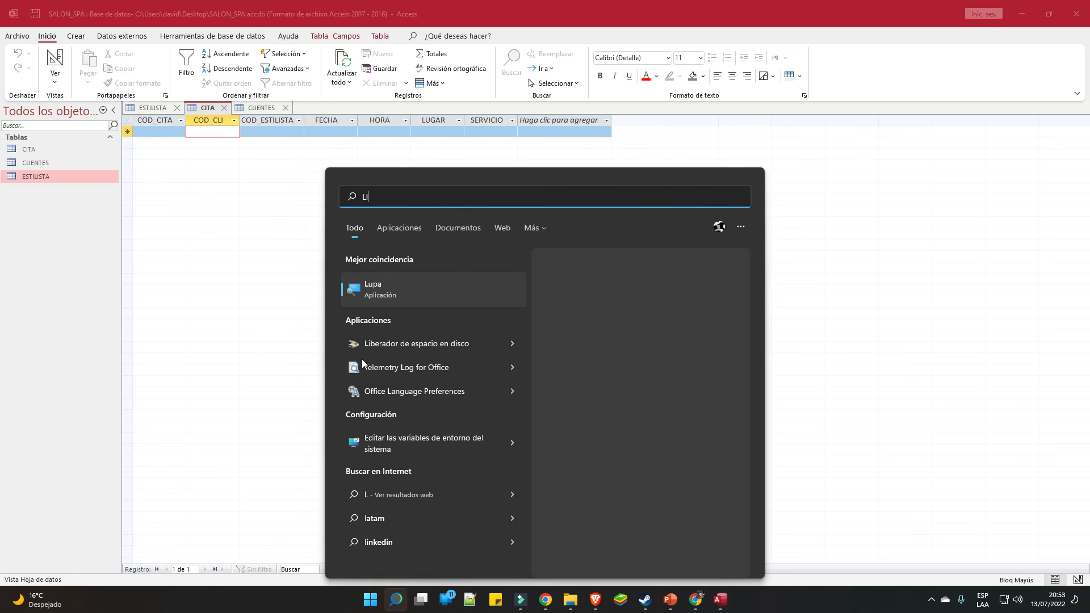
{"action": "key", "text": "BackSpace"}
{"action": "key", "text": "BackSpace"}
{"action": "type", "text": "Ñ"}
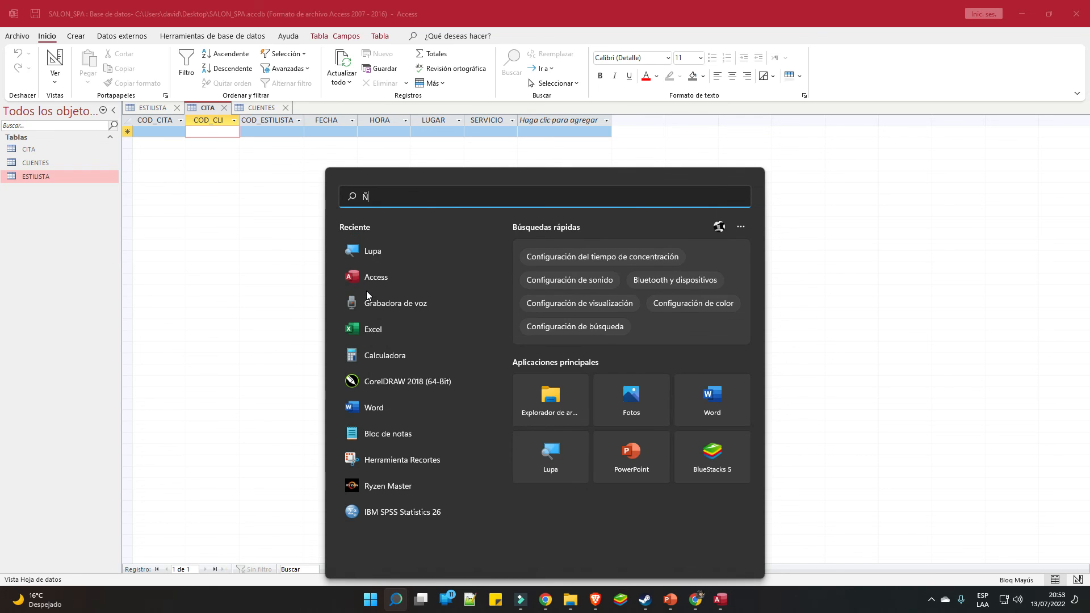
{"action": "type", "text": "U"}
{"action": "key", "text": "BackSpace"}
{"action": "key", "text": "BackSpace"}
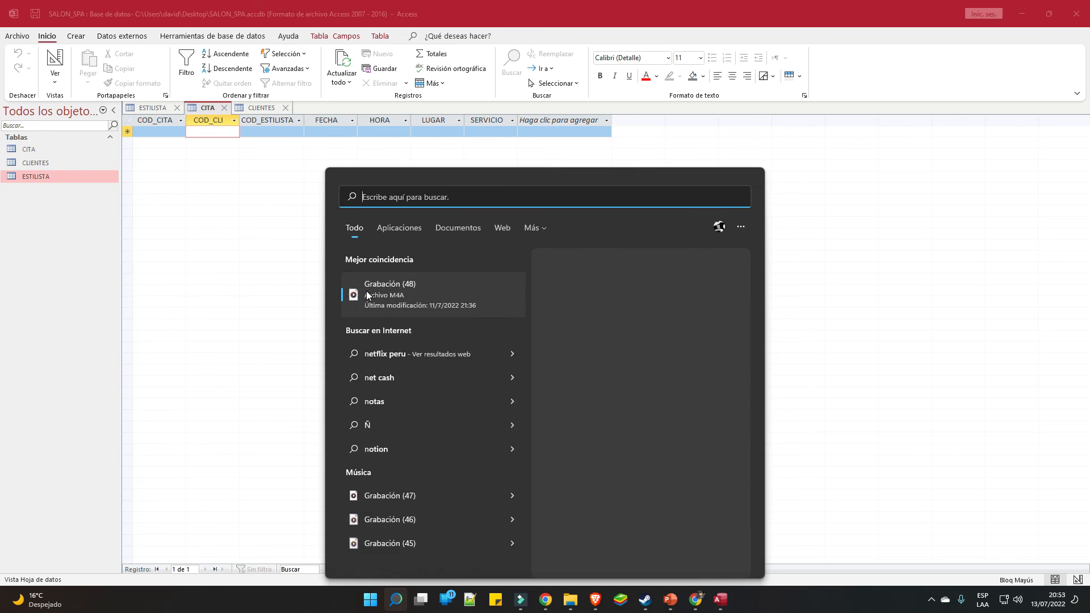
{"action": "type", "text": "LU"}
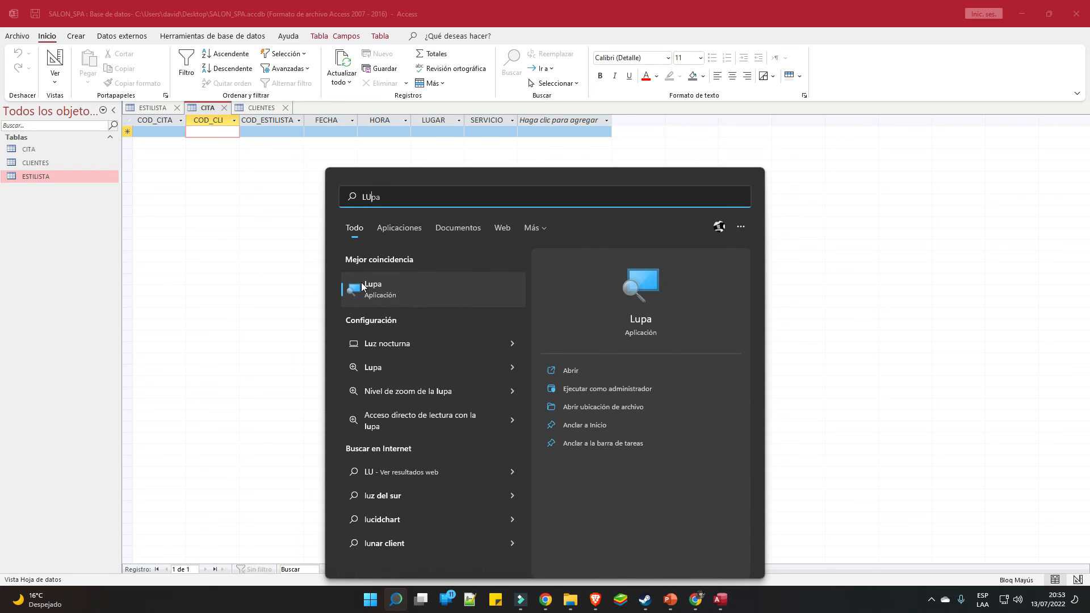
{"action": "left_click", "coordinate": [363, 287]}
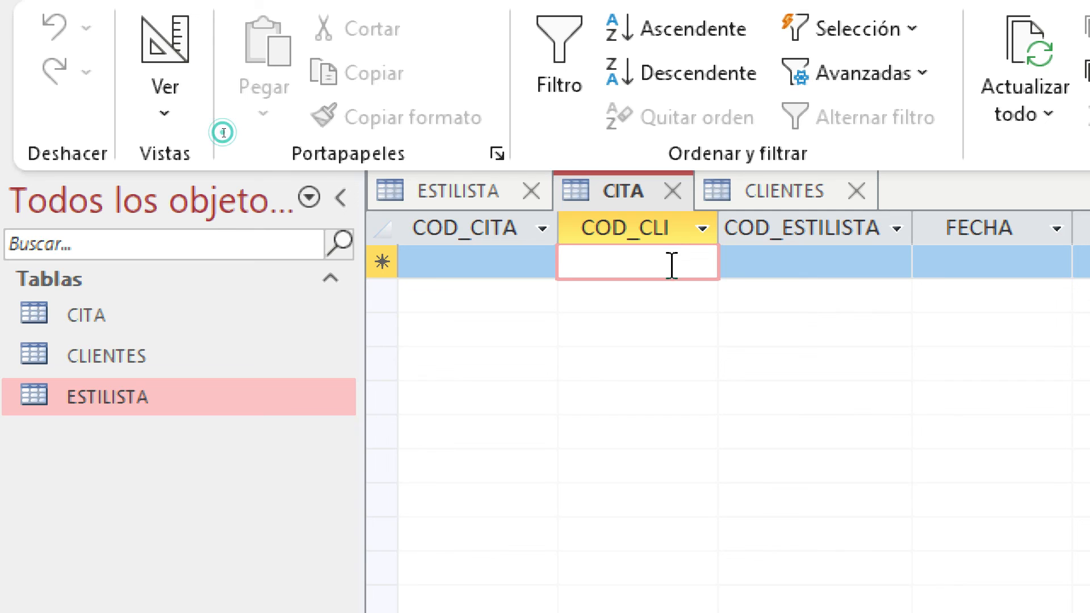
Enter COD_CITA01 as the first appointment's code, then check client codes in CLIENTES
{"action": "left_click", "coordinate": [796, 270]}
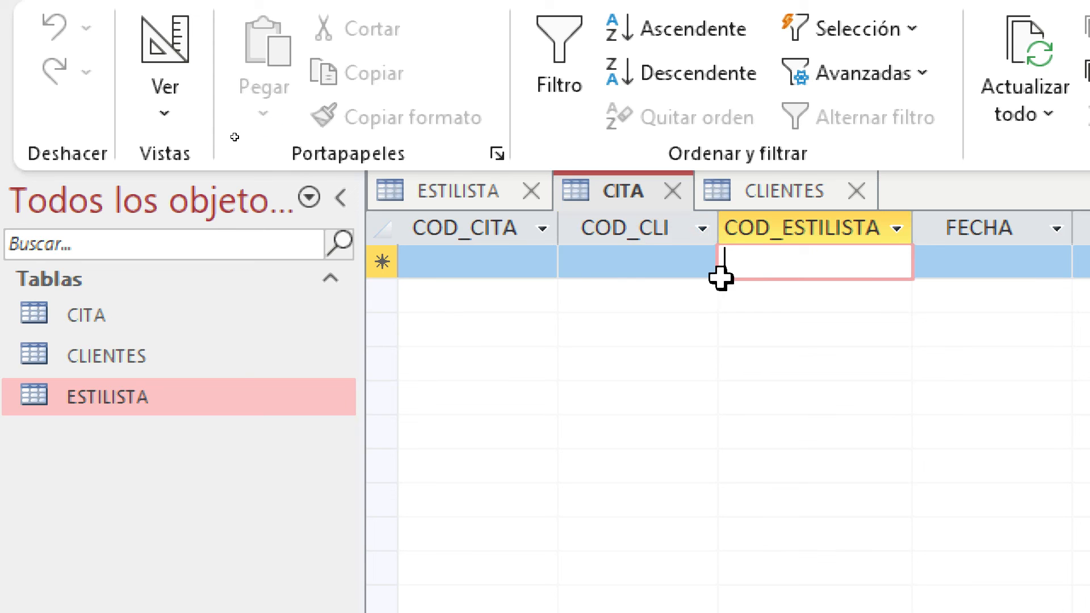
{"action": "left_click", "coordinate": [680, 272]}
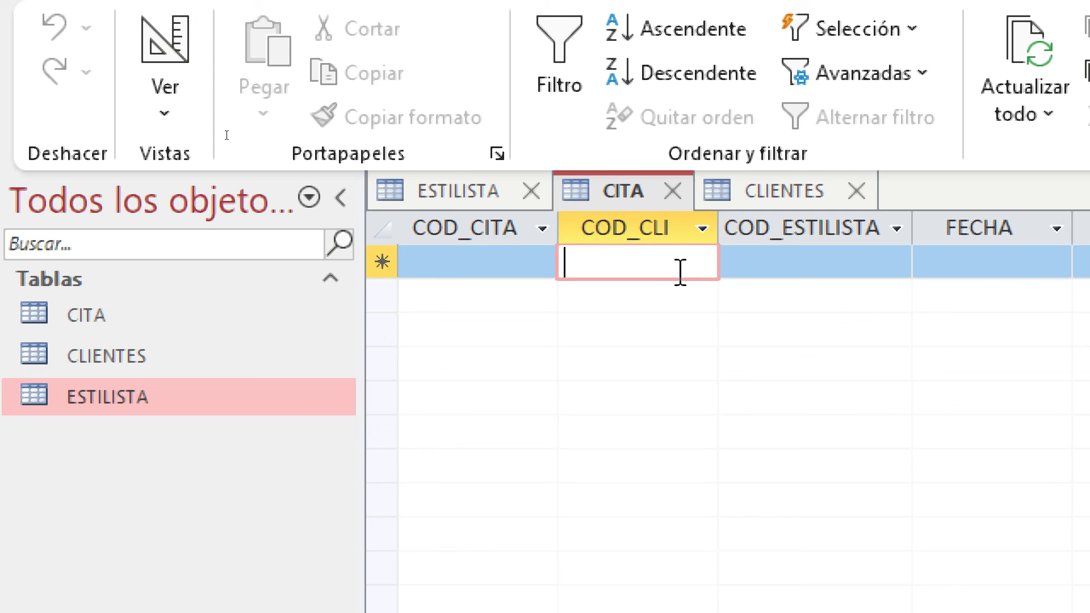
{"action": "left_click", "coordinate": [509, 261]}
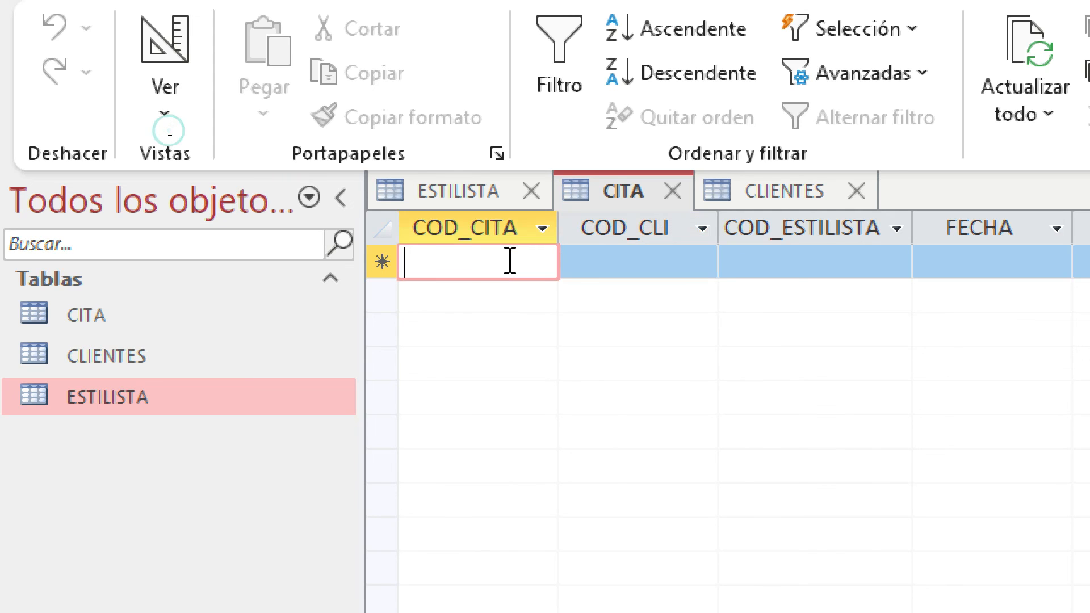
{"action": "type", "text": "COD_C"}
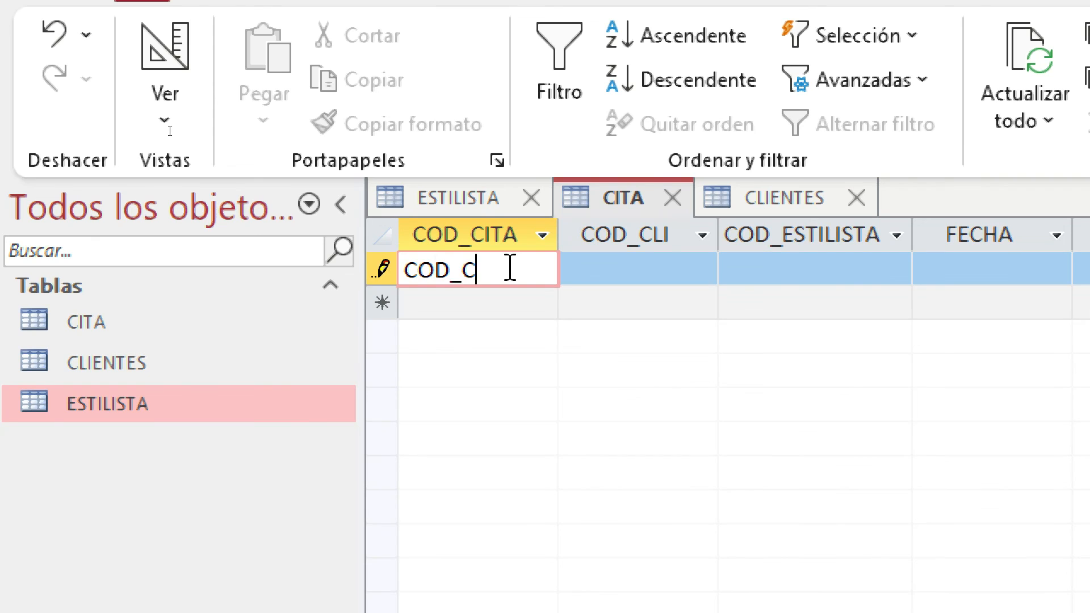
{"action": "type", "text": "ITA01"}
{"action": "left_click", "coordinate": [679, 275]}
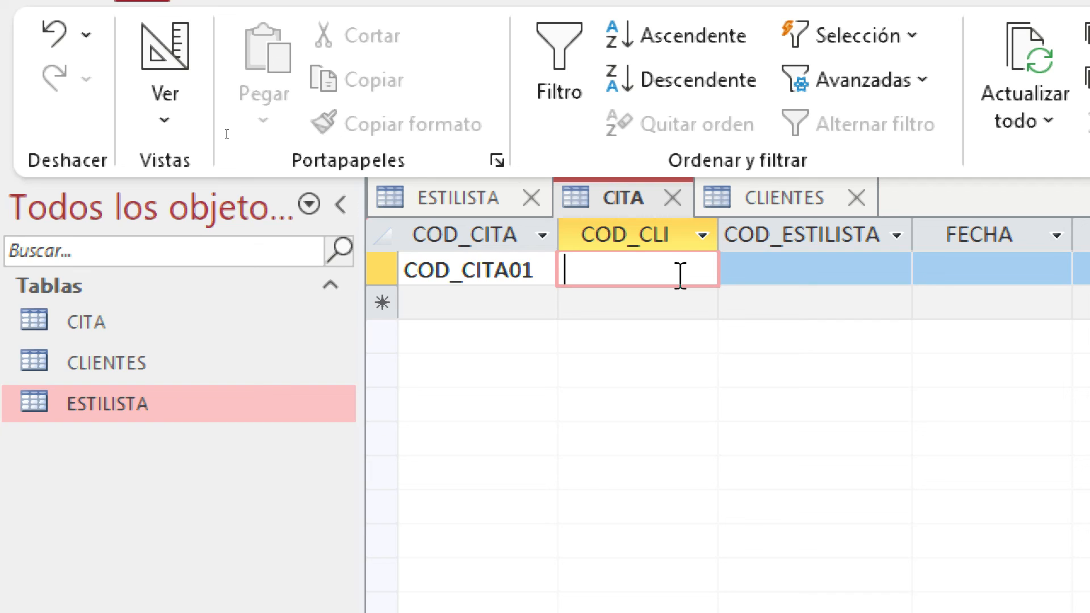
{"action": "left_click", "coordinate": [801, 204]}
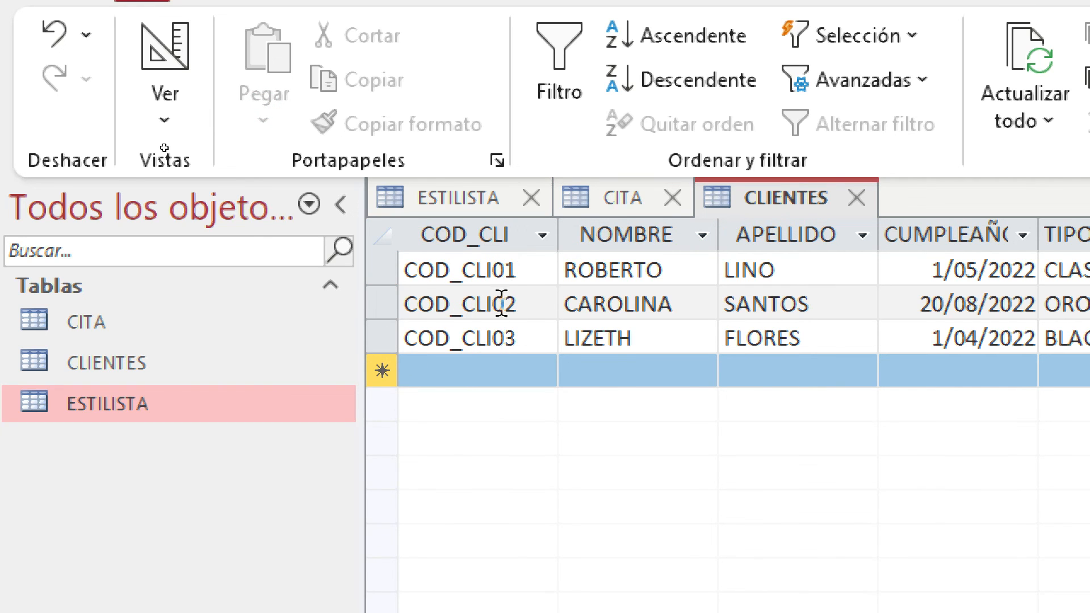
Type client code COD_CLI20 in the first CITA record and compare it with CLIENTES
{"action": "left_click", "coordinate": [636, 203]}
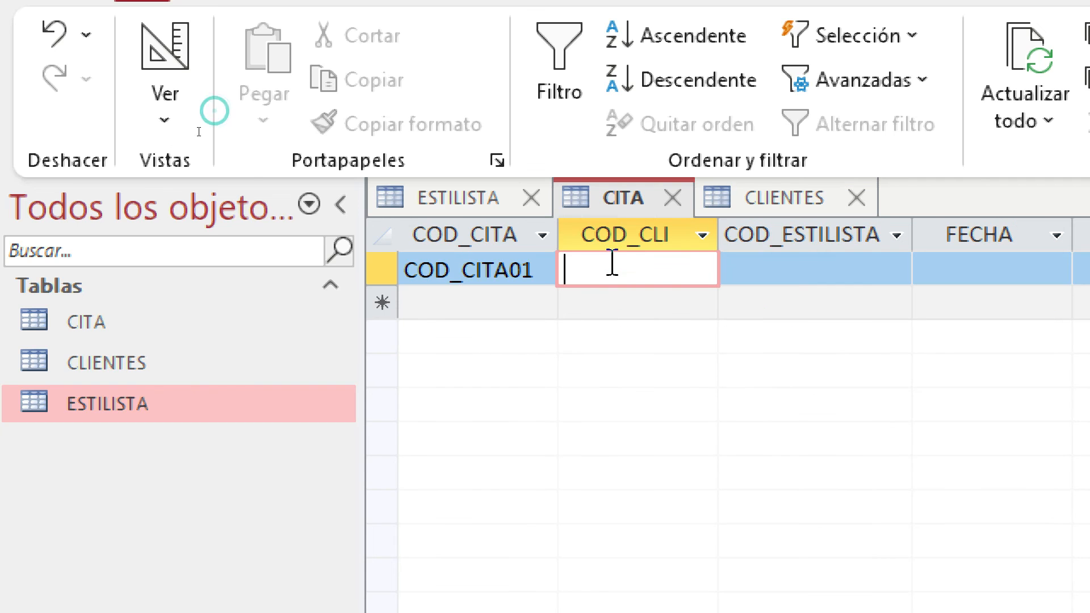
{"action": "type", "text": "COD"}
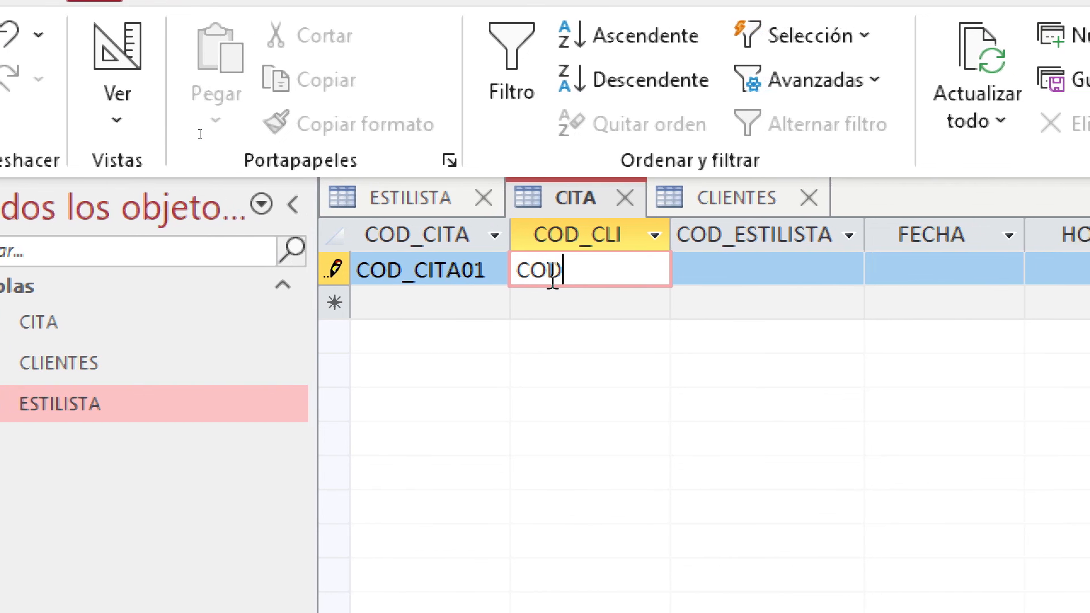
{"action": "type", "text": "_CLI"}
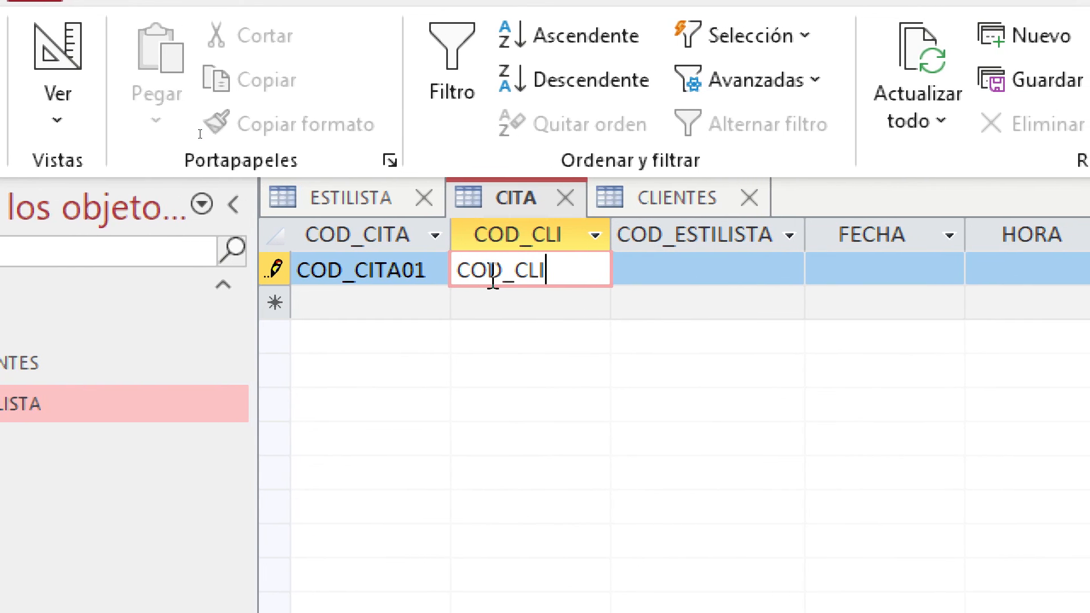
{"action": "type", "text": "20"}
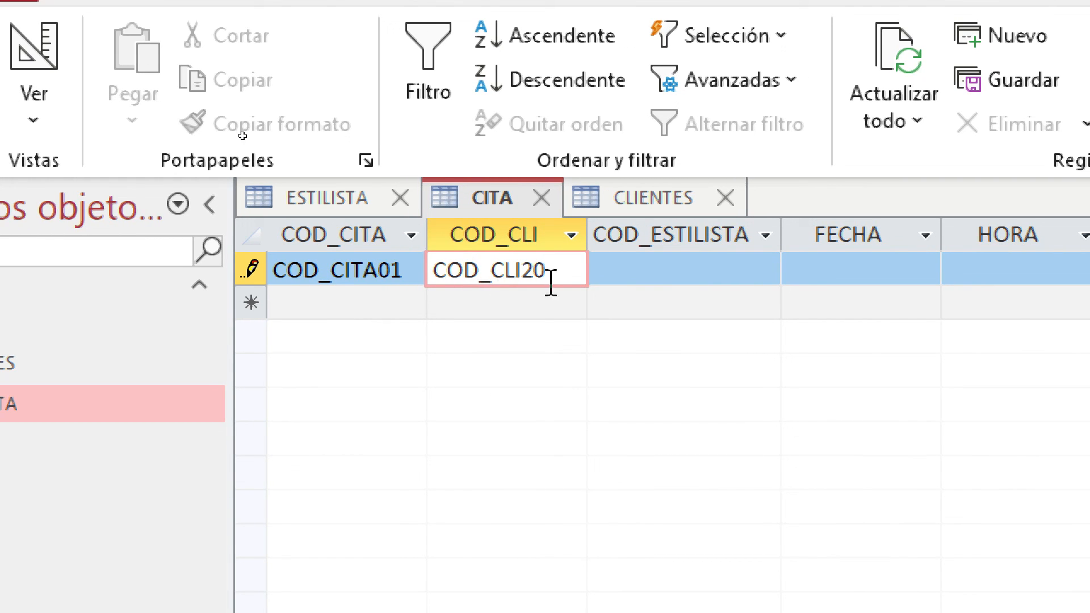
{"action": "left_click", "coordinate": [665, 309]}
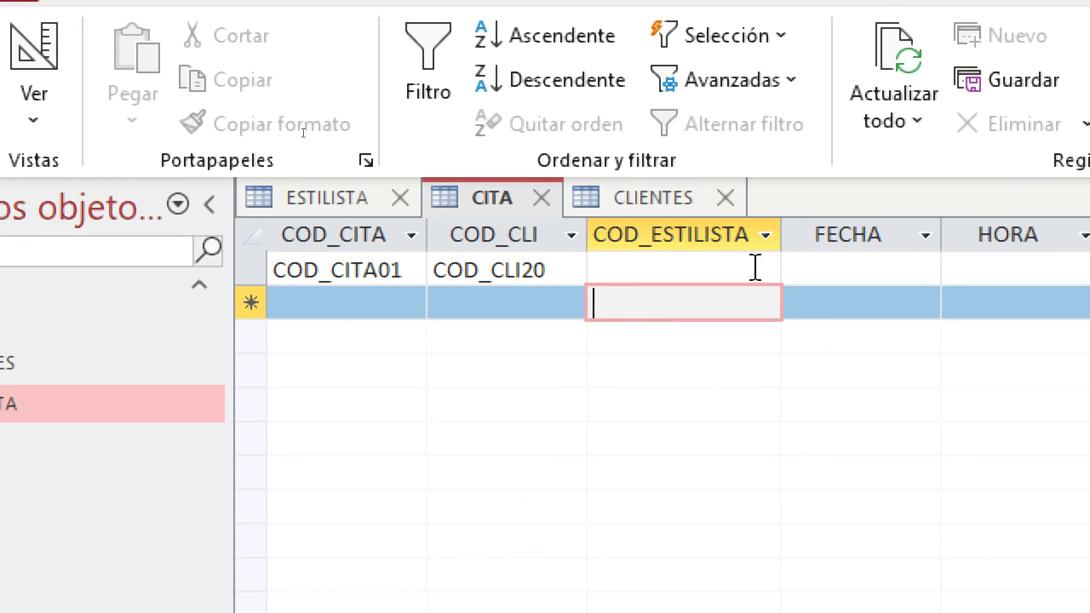
{"action": "left_click", "coordinate": [549, 278]}
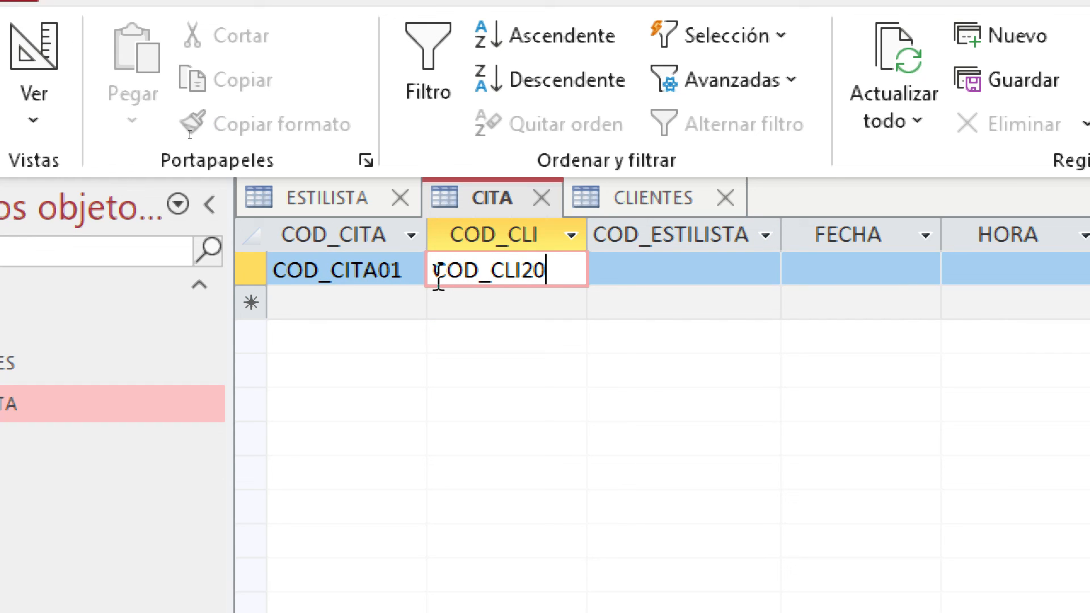
{"action": "left_click", "coordinate": [672, 199]}
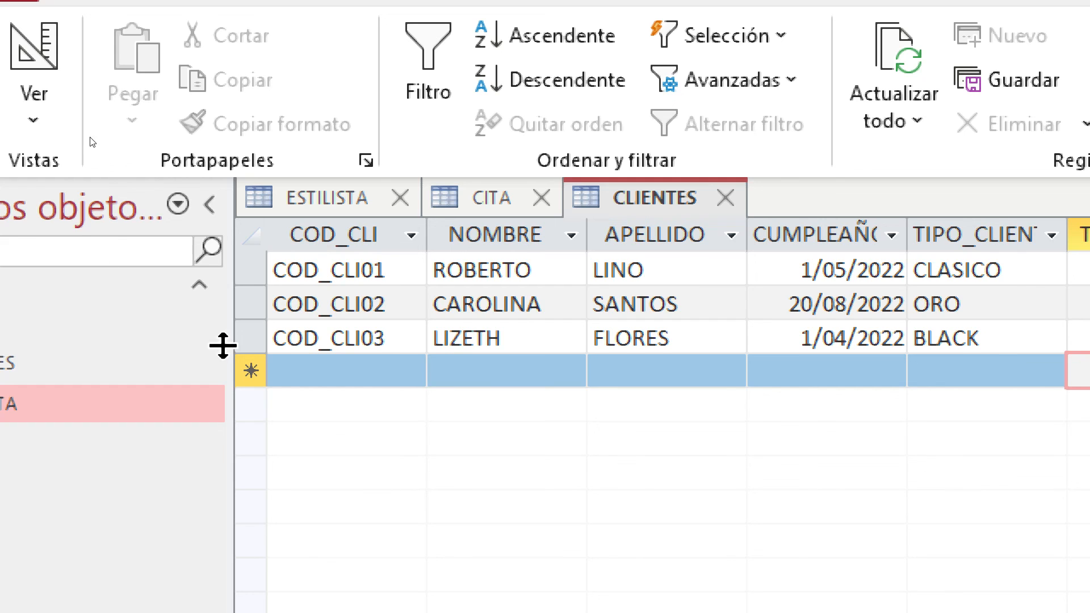
{"action": "left_click", "coordinate": [518, 200]}
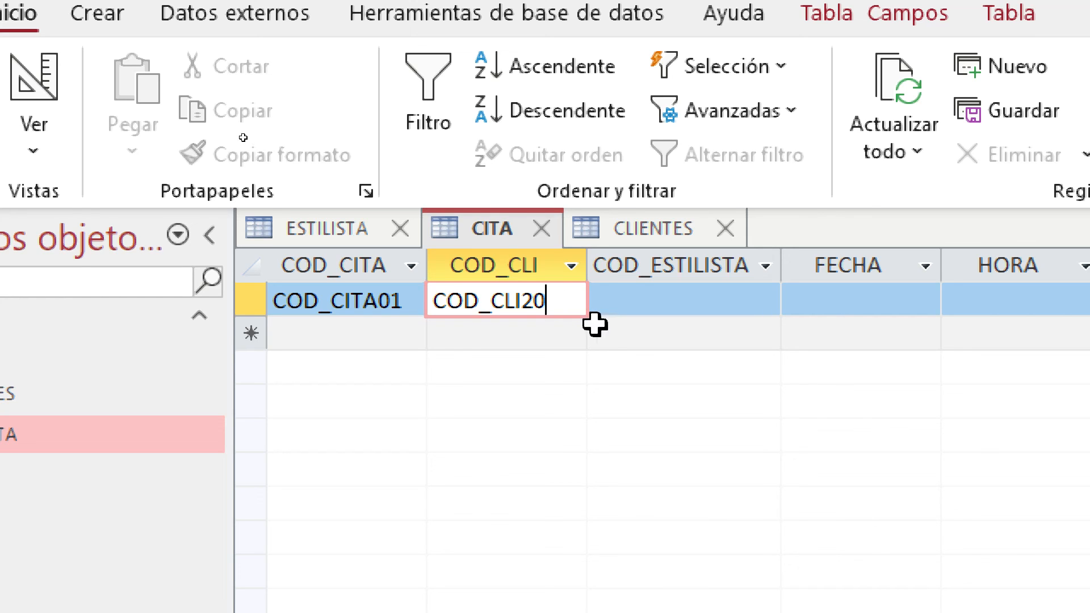
Correct the appointment's client code to COD_CLI01, rechecking it against CLIENTES
{"action": "key", "text": "BackSpace"}
{"action": "key", "text": "BackSpace"}
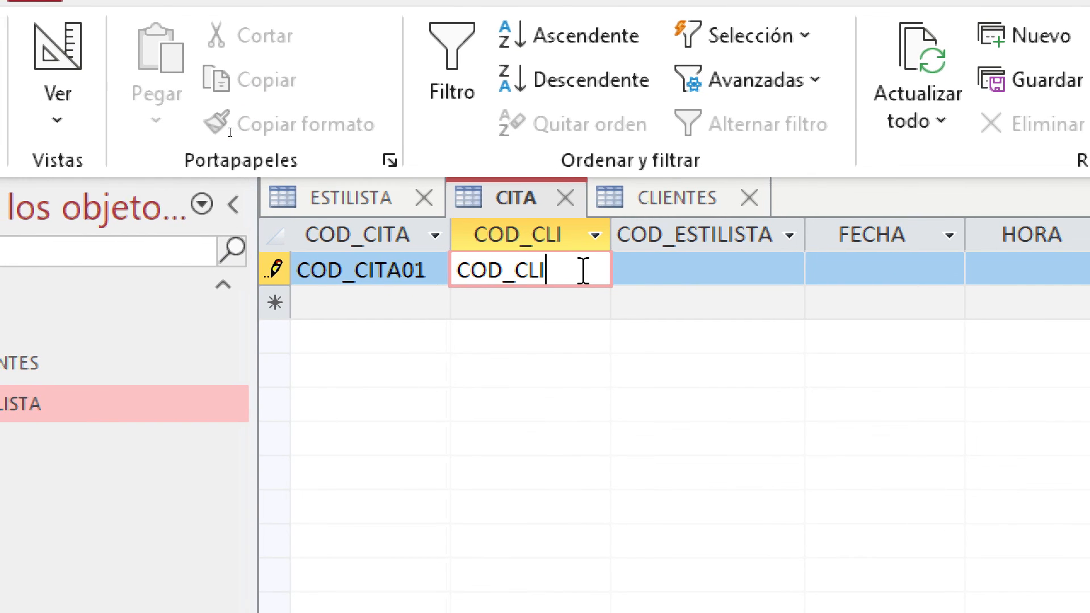
{"action": "type", "text": "0"}
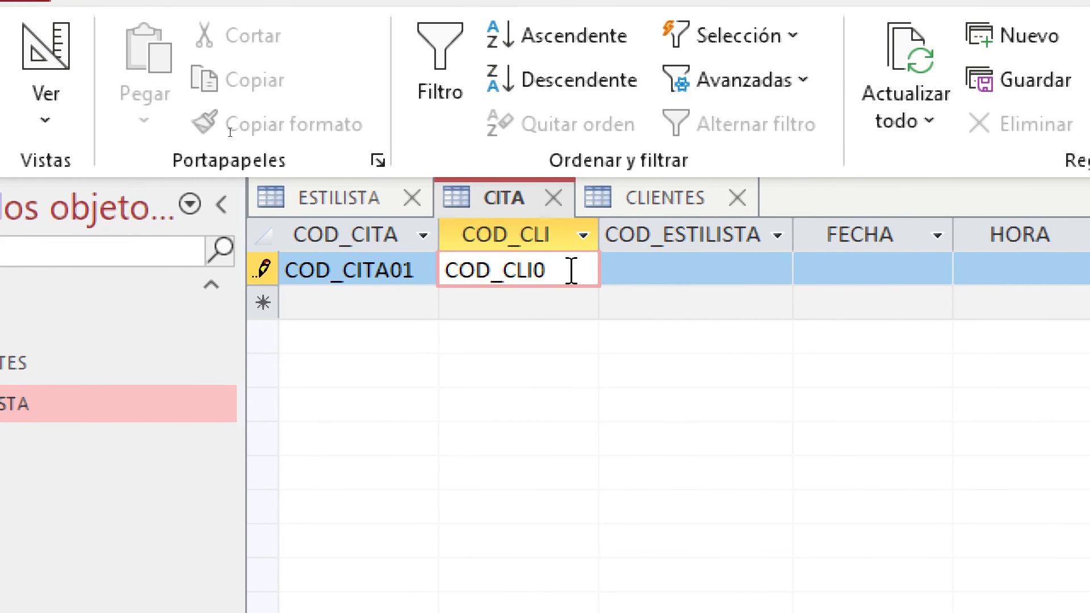
{"action": "type", "text": "1"}
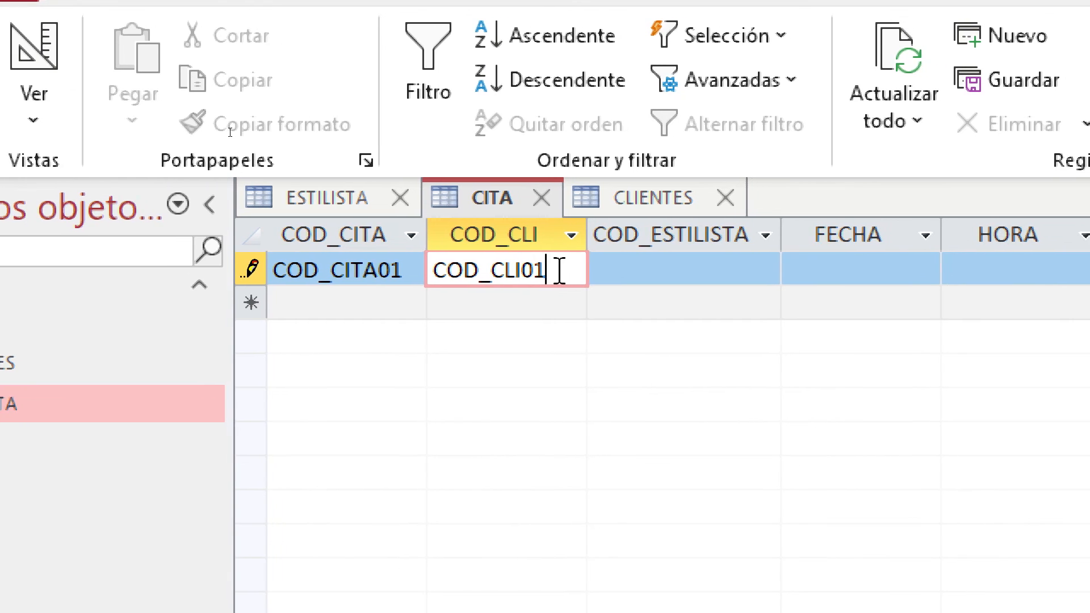
{"action": "left_click", "coordinate": [643, 205]}
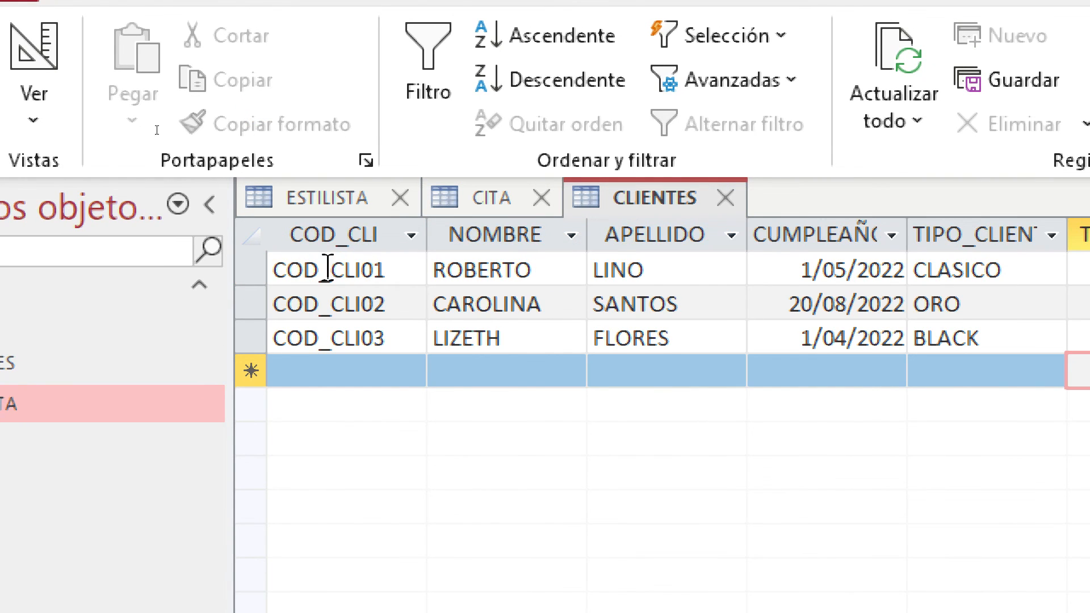
{"action": "left_click", "coordinate": [525, 194]}
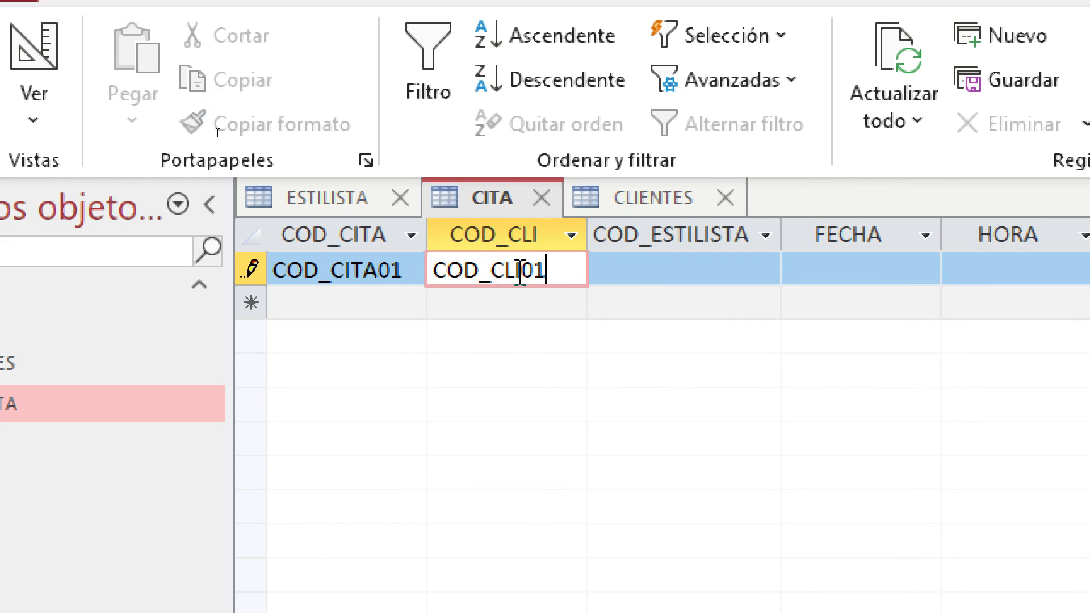
{"action": "left_click", "coordinate": [664, 281]}
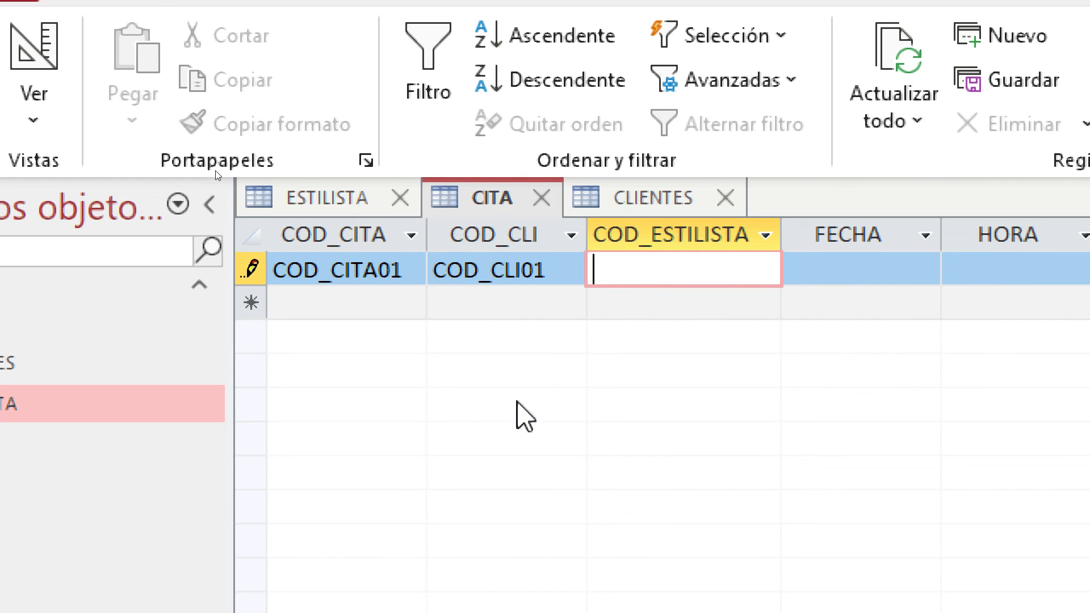
Look up stylist codes and enter COD_ESTI25 as the appointment's stylist code
{"action": "left_click", "coordinate": [329, 205]}
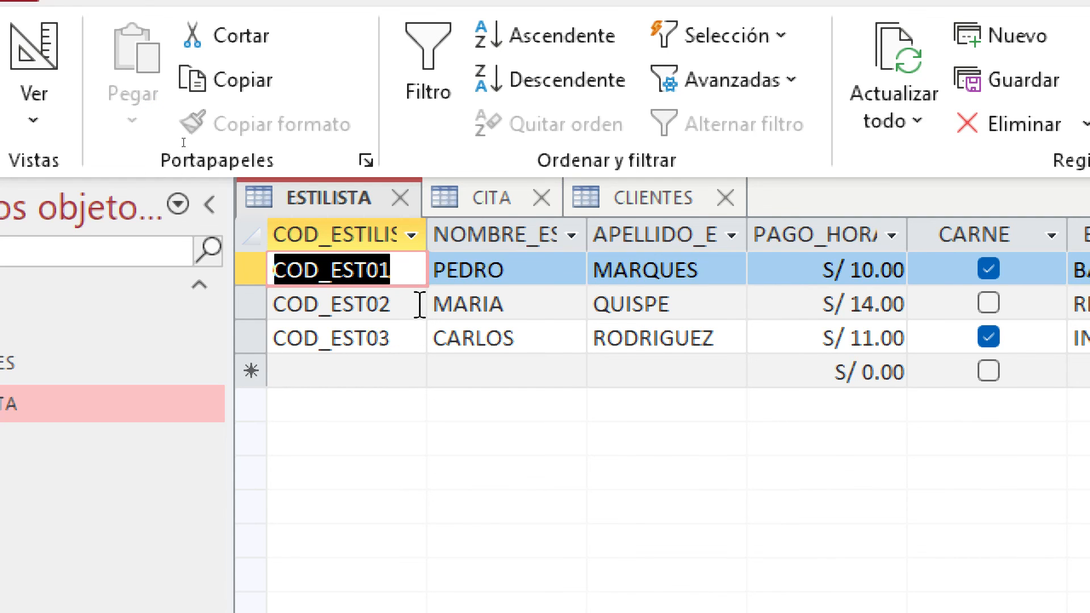
{"action": "left_click", "coordinate": [528, 205]}
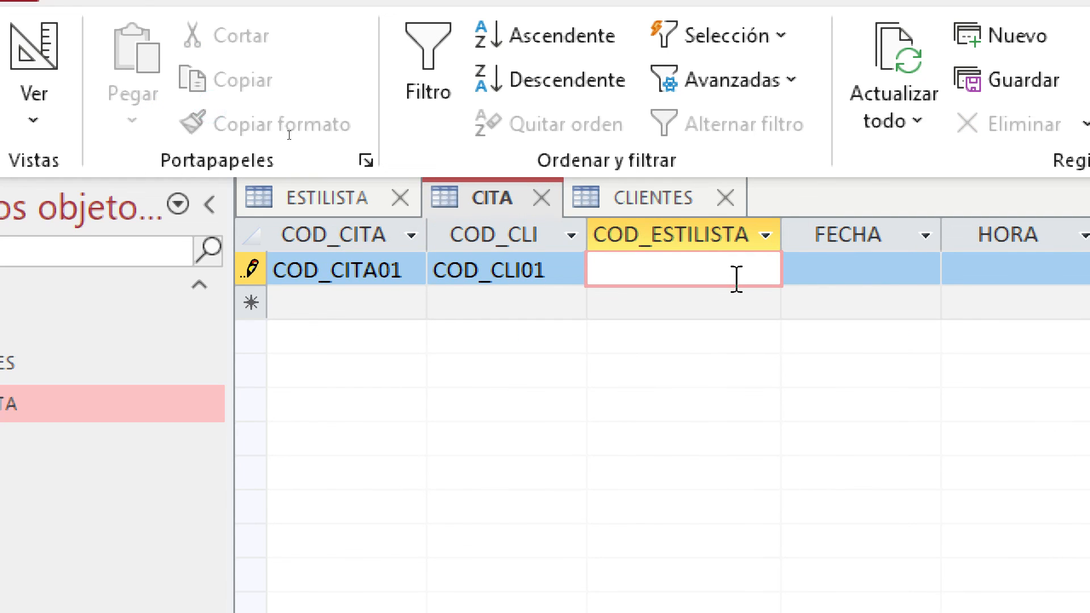
{"action": "type", "text": "COD_ESTI"}
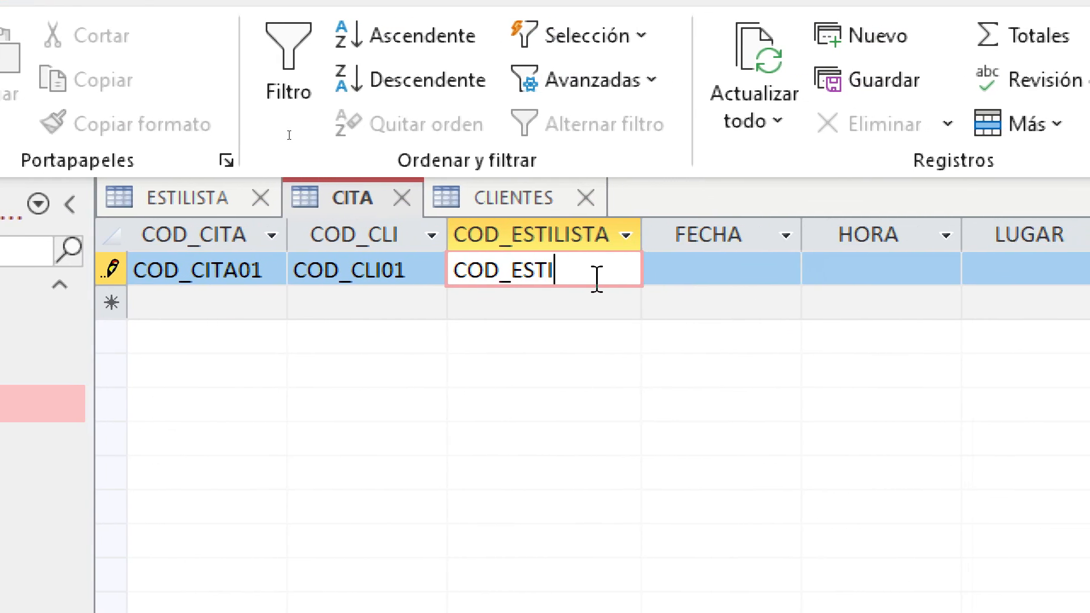
{"action": "type", "text": "0"}
{"action": "key", "text": "BackSpace"}
{"action": "type", "text": "25"}
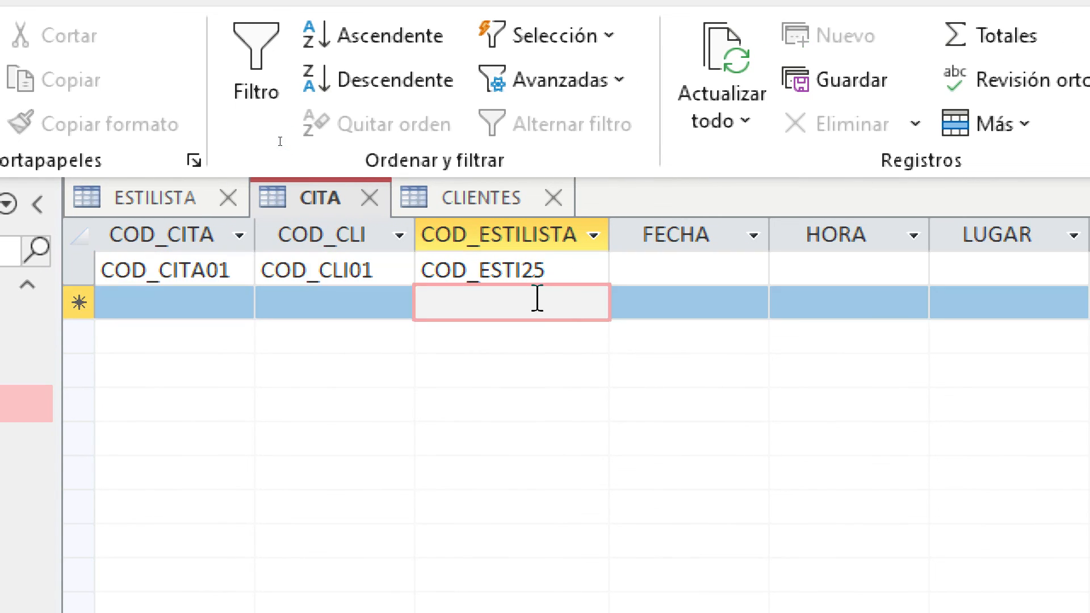
{"action": "left_click", "coordinate": [550, 276]}
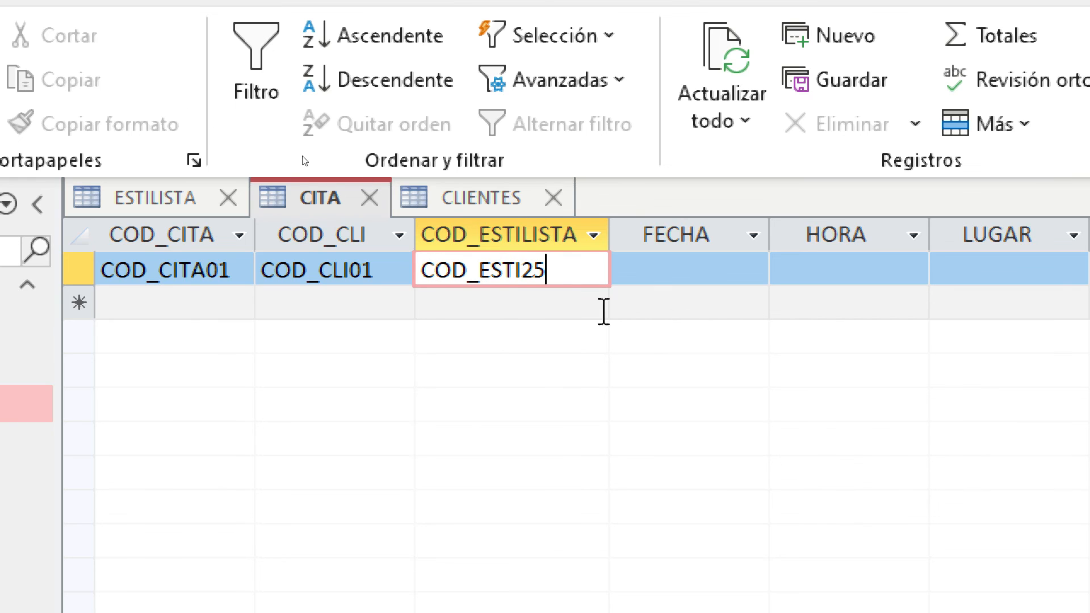
Recheck ESTILISTA codes and correct the stylist code to COD_ESTI01
{"action": "left_click", "coordinate": [135, 198]}
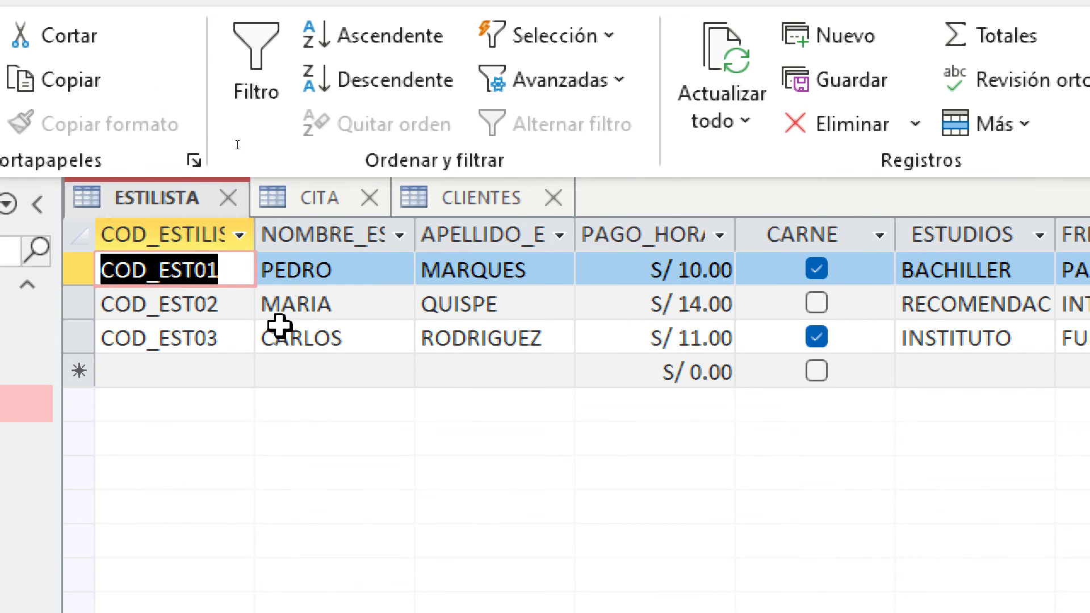
{"action": "left_click", "coordinate": [335, 212]}
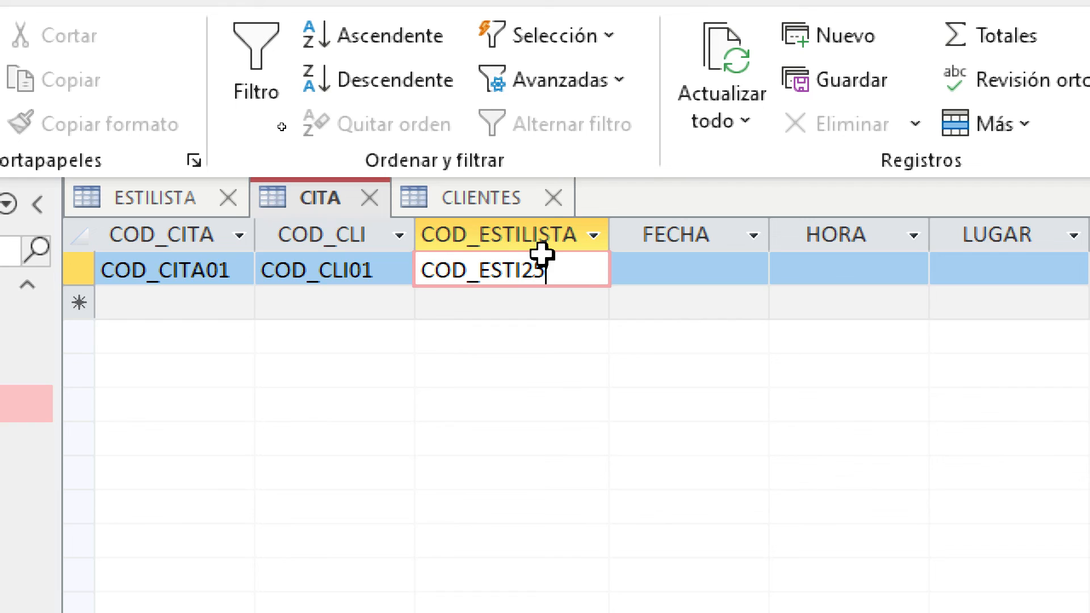
{"action": "key", "text": "BackSpace"}
{"action": "key", "text": "BackSpace"}
{"action": "type", "text": "01"}
{"action": "left_click", "coordinate": [696, 265]}
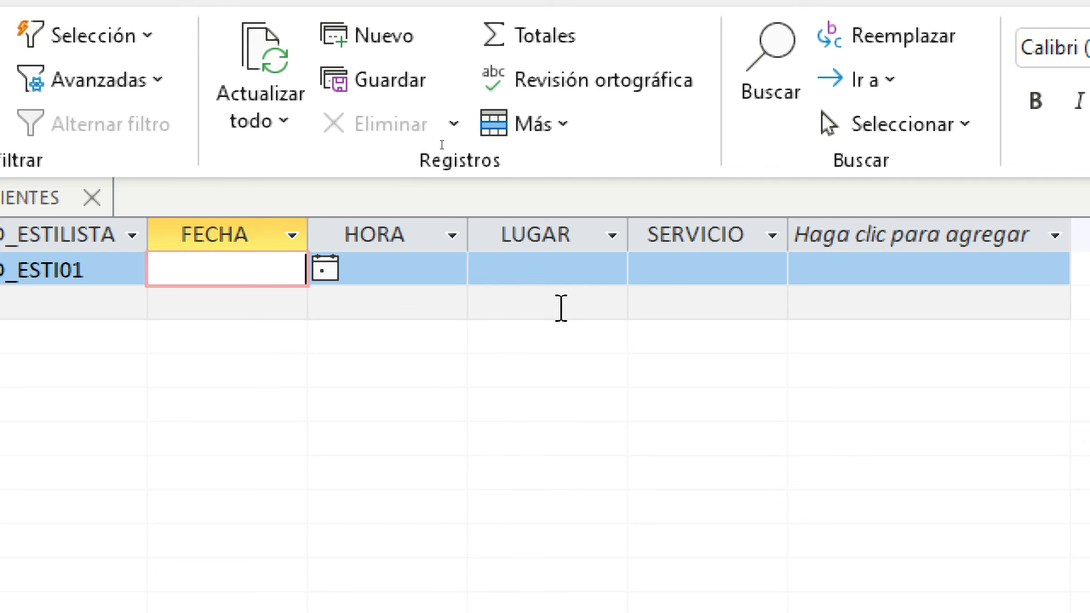
Set the appointment's FECHA to 13/07/2022 and HORA to 13:00
{"action": "left_click", "coordinate": [327, 270]}
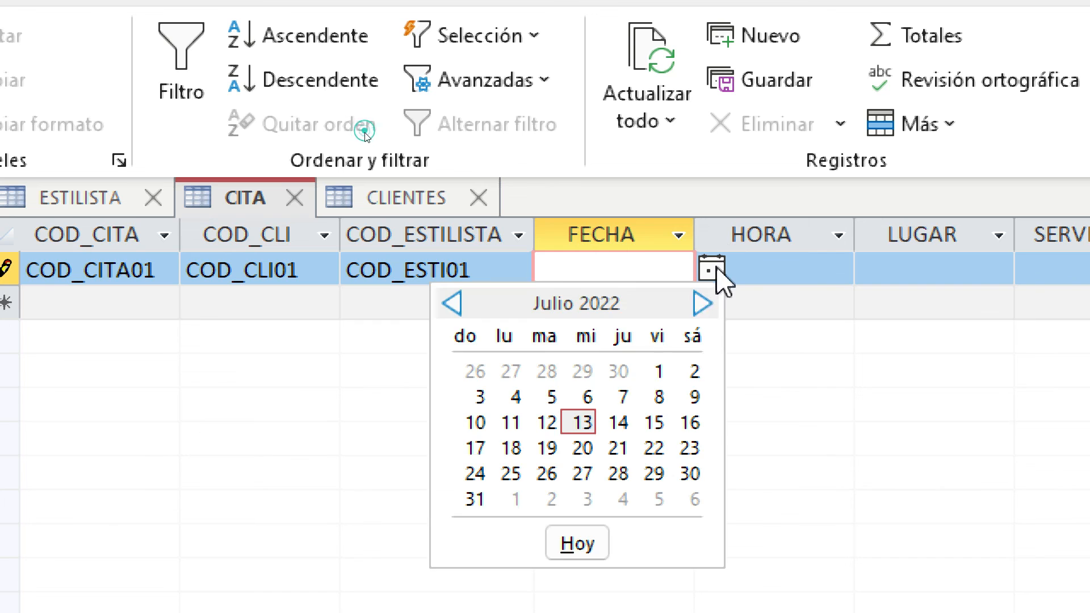
{"action": "left_click", "coordinate": [578, 423]}
{"action": "left_click", "coordinate": [828, 273]}
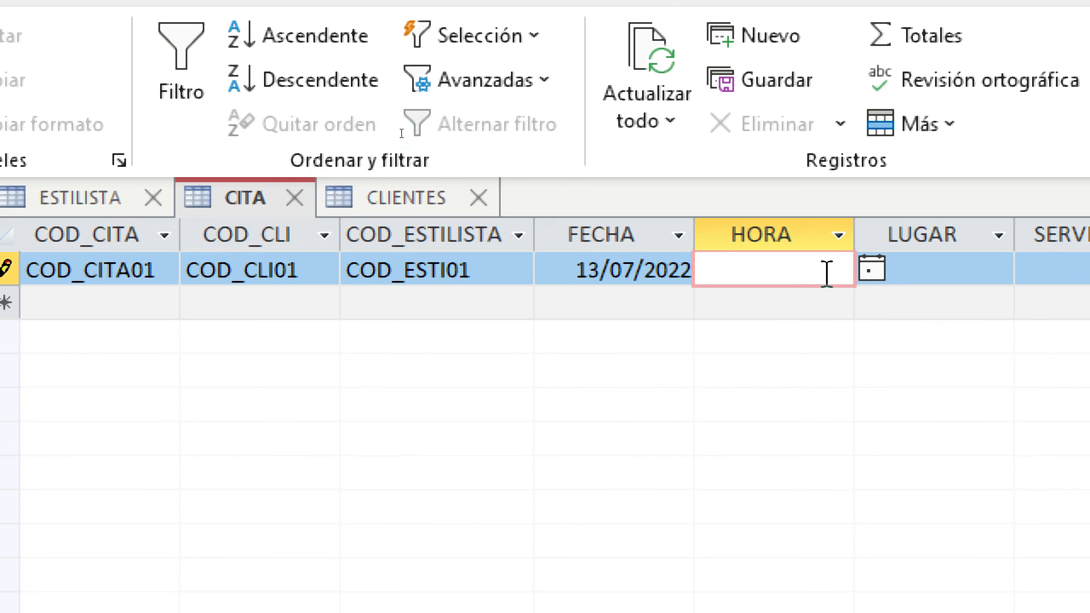
{"action": "type", "text": "13:00"}
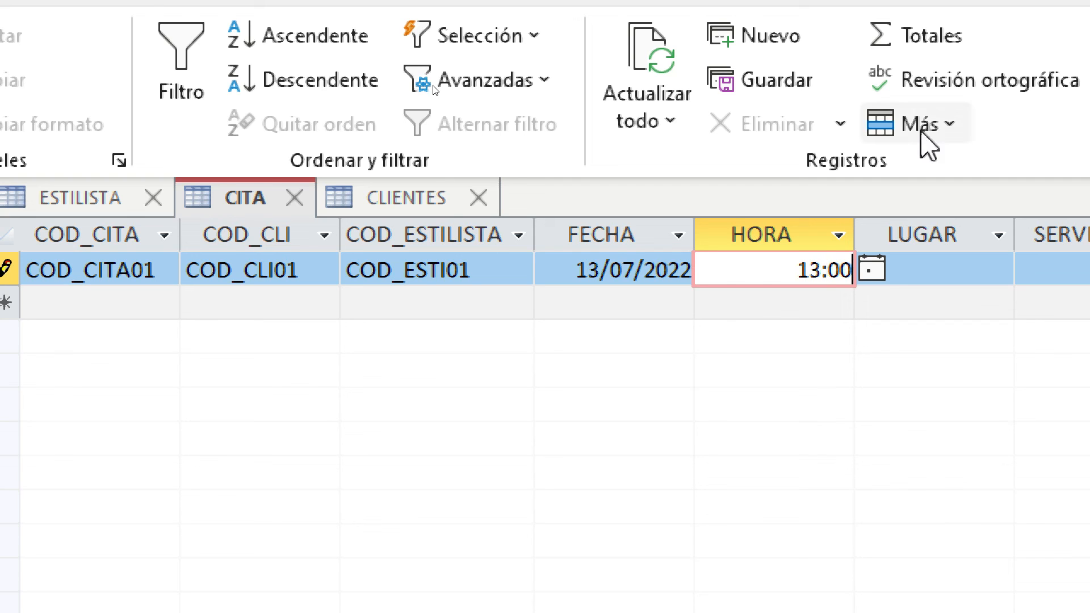
{"action": "left_click", "coordinate": [965, 266]}
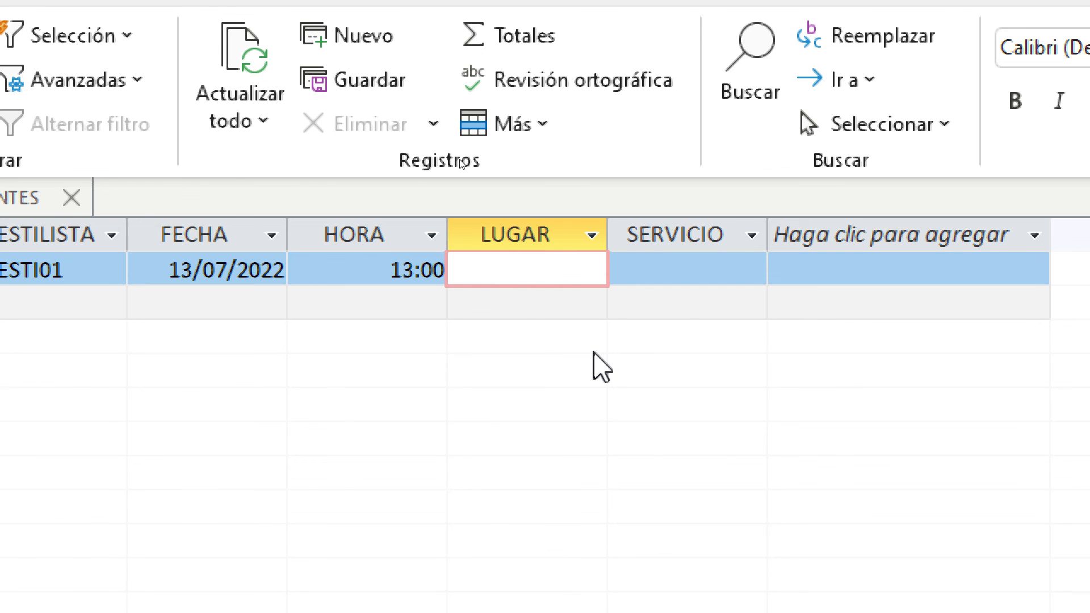
Enter LUGAR SANISIDRO and SERVICIO CORTE_CABELLO, then save the appointment record
{"action": "type", "text": "SANISID"}
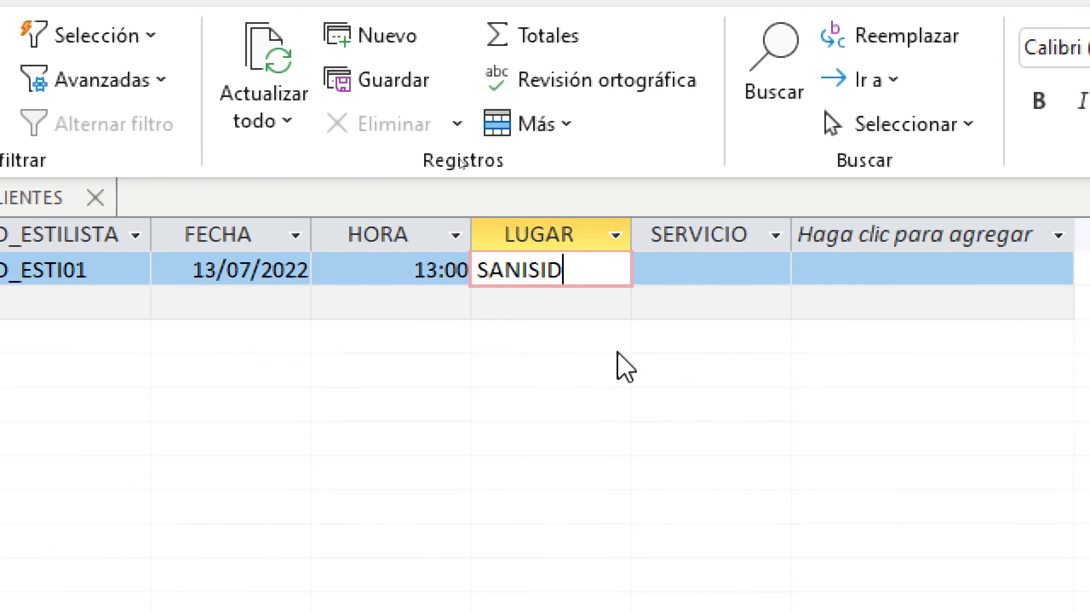
{"action": "type", "text": "RO"}
{"action": "left_click", "coordinate": [695, 265]}
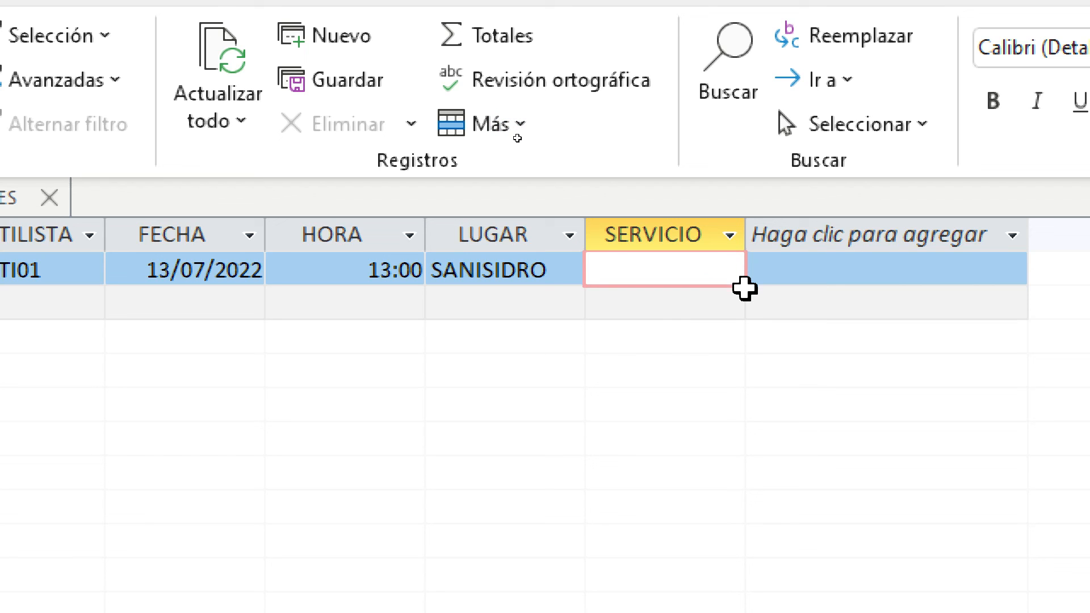
{"action": "type", "text": "CORTE_CA"}
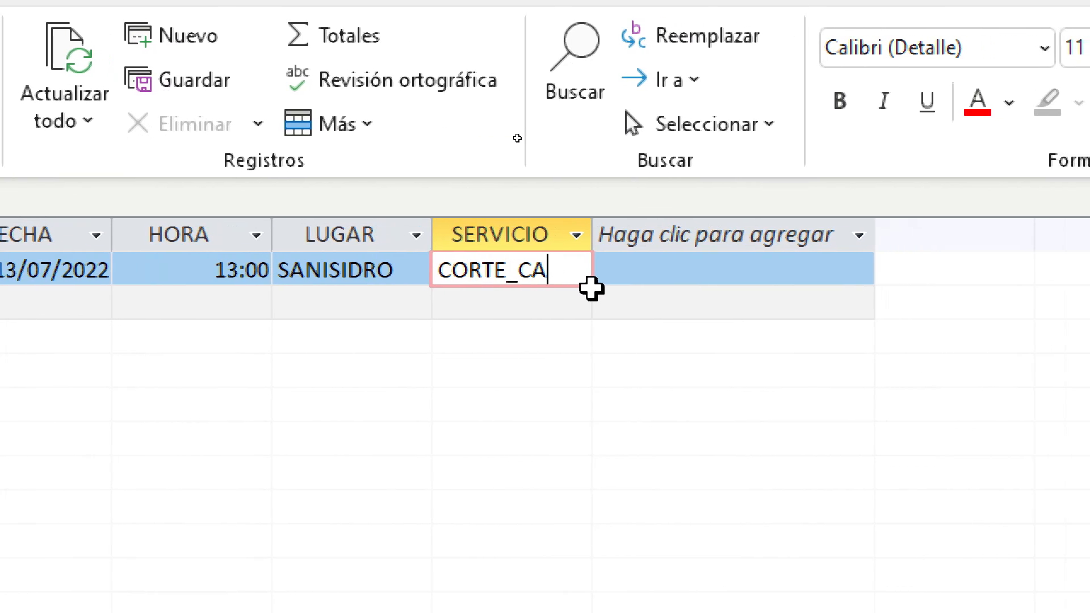
{"action": "type", "text": "BELLO"}
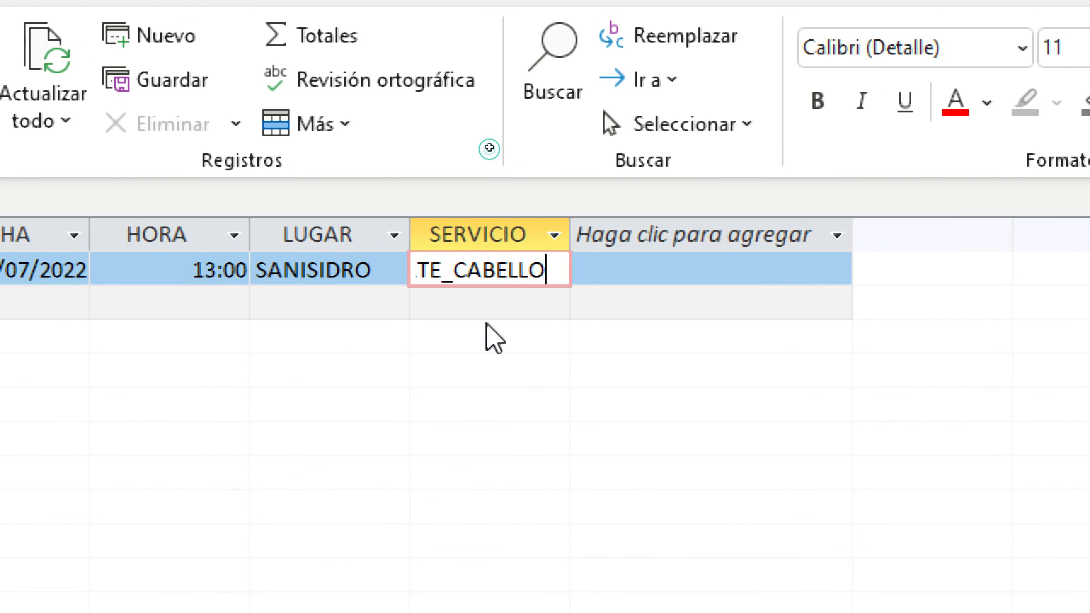
{"action": "left_click", "coordinate": [495, 303]}
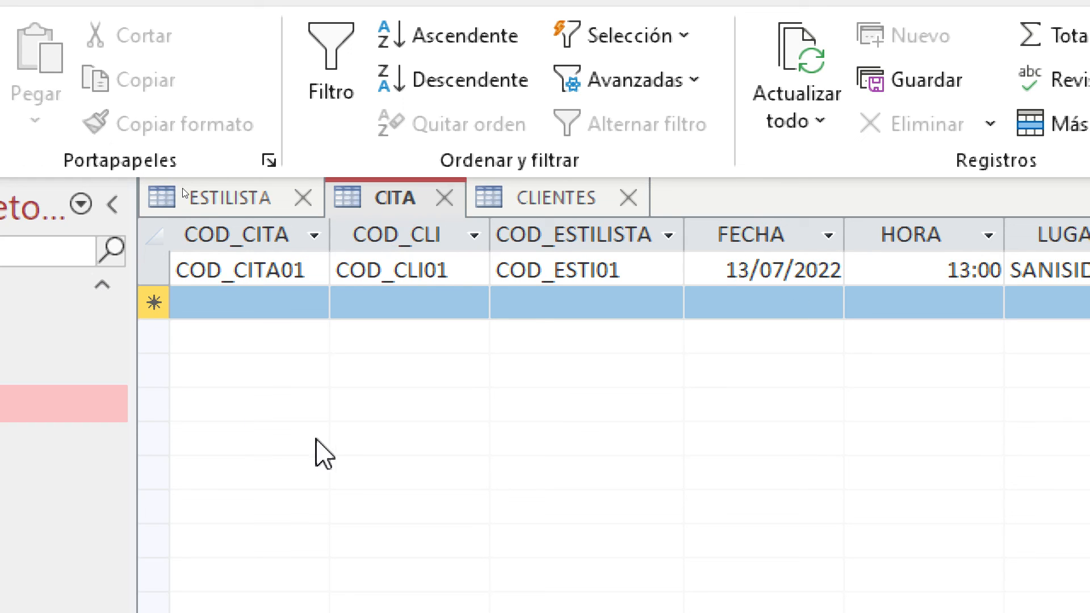
{"action": "left_click", "coordinate": [603, 275]}
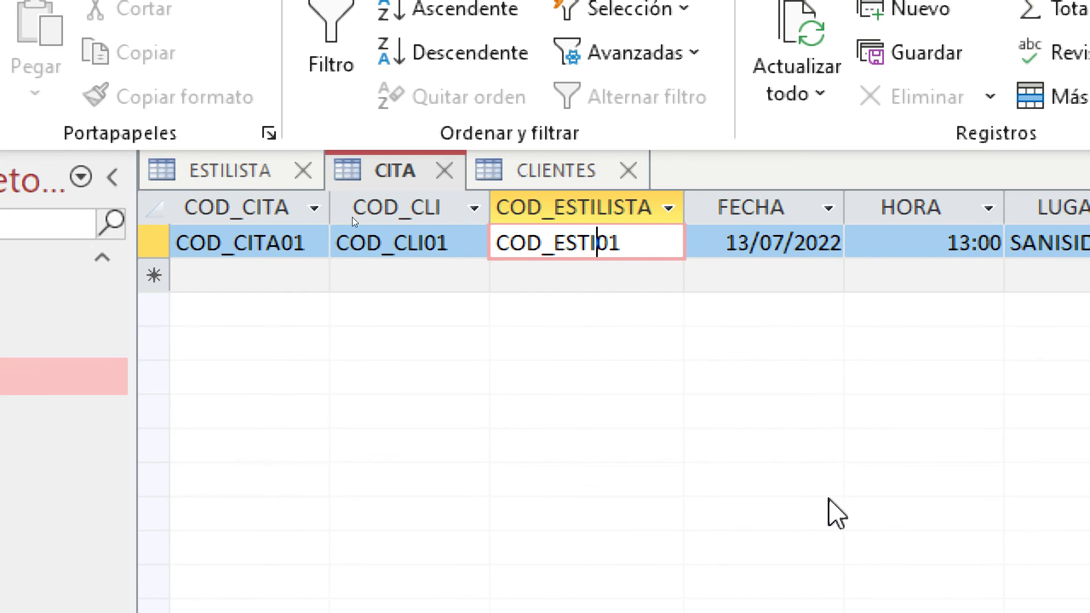
{"action": "right_click", "coordinate": [803, 582]}
{"action": "left_click", "coordinate": [834, 483]}
{"action": "mouse_move", "coordinate": [724, 596]}
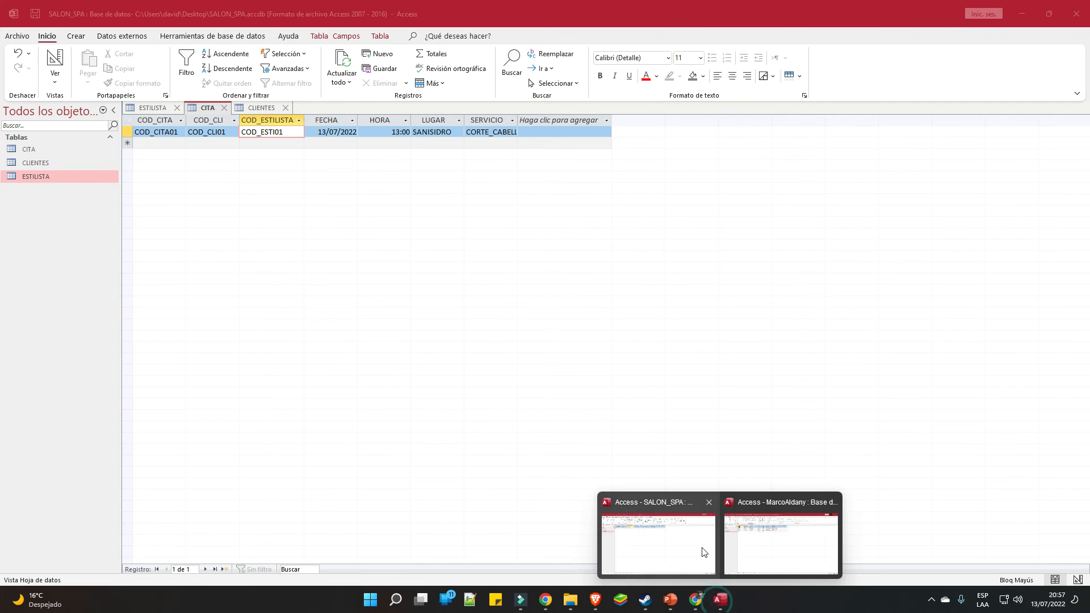
{"action": "left_click", "coordinate": [750, 547]}
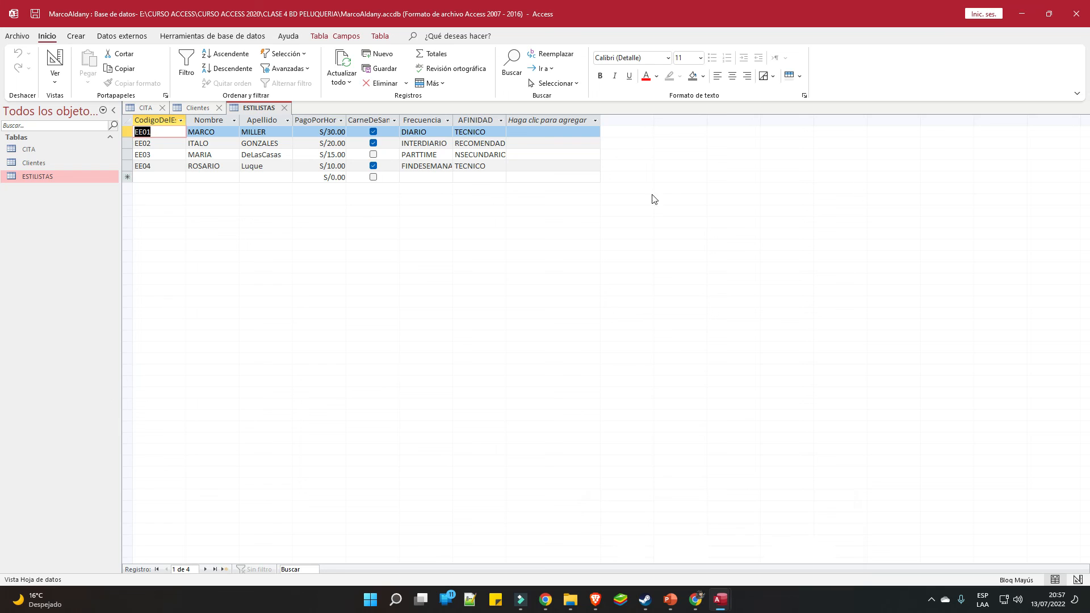
{"action": "left_click", "coordinate": [203, 108]}
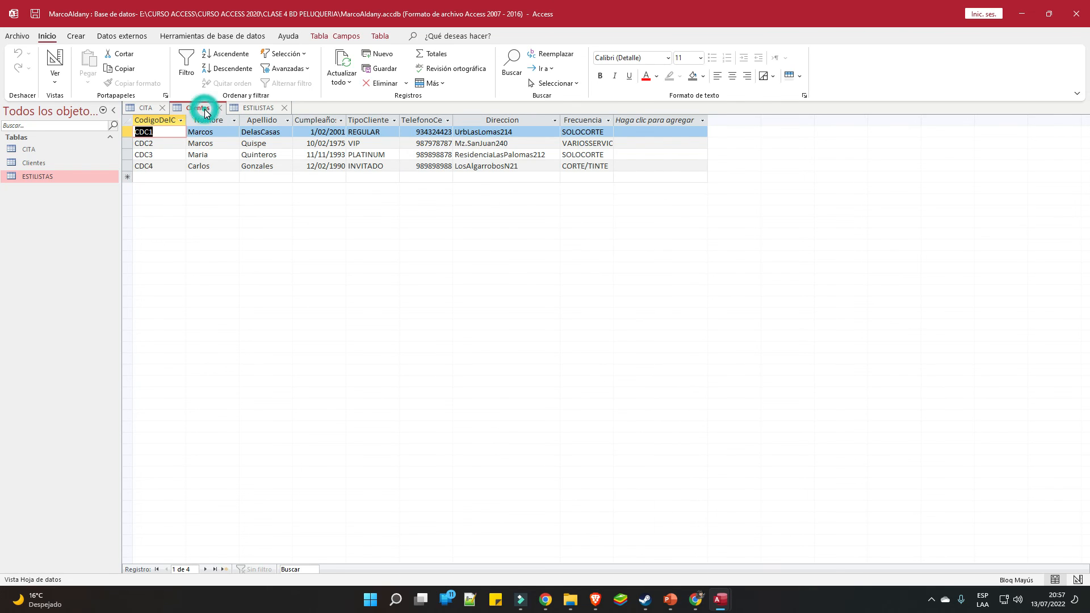
{"action": "left_click", "coordinate": [246, 37]}
{"action": "left_click", "coordinate": [327, 38]}
{"action": "left_click", "coordinate": [291, 37]}
{"action": "left_click", "coordinate": [343, 37]}
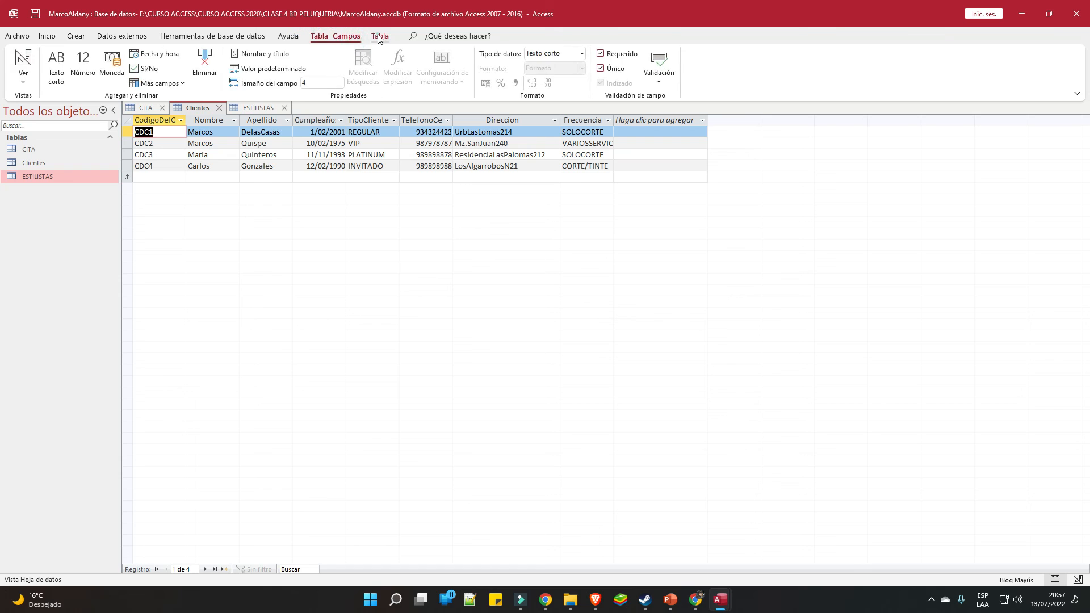
{"action": "left_click", "coordinate": [379, 37]}
{"action": "left_click", "coordinate": [335, 64]}
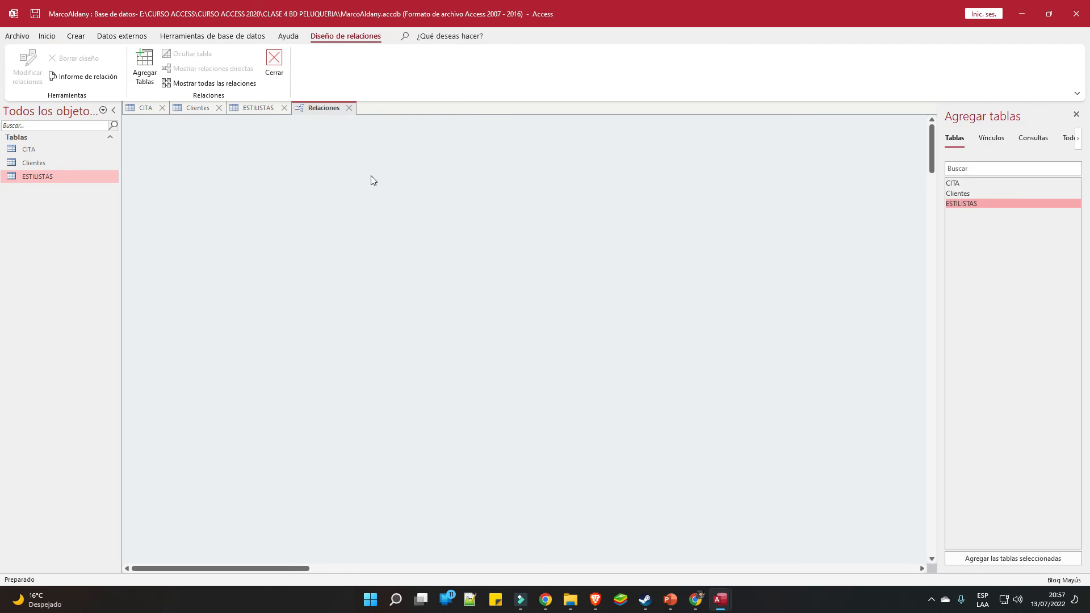
{"action": "left_click", "coordinate": [958, 182]}
{"action": "double_click", "coordinate": [957, 182]}
{"action": "double_click", "coordinate": [959, 193]}
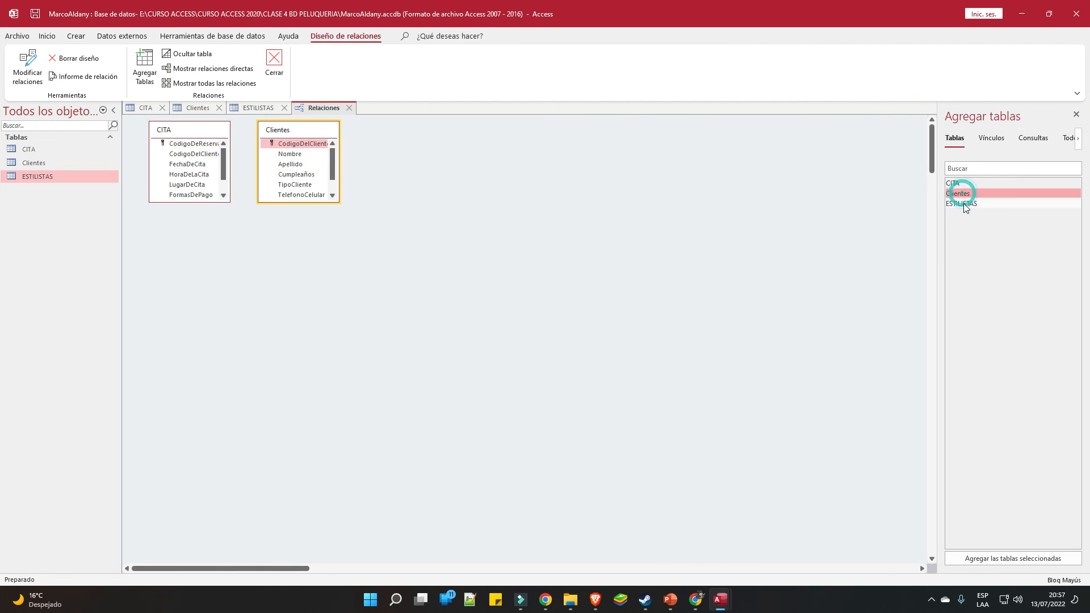
{"action": "double_click", "coordinate": [961, 204]}
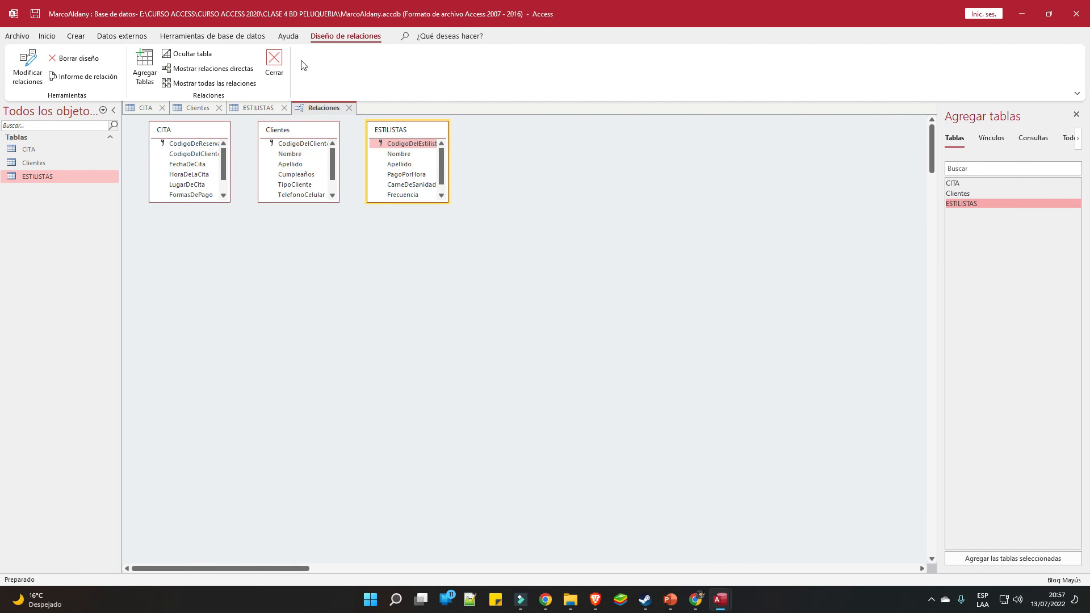
{"action": "left_click", "coordinate": [274, 64]}
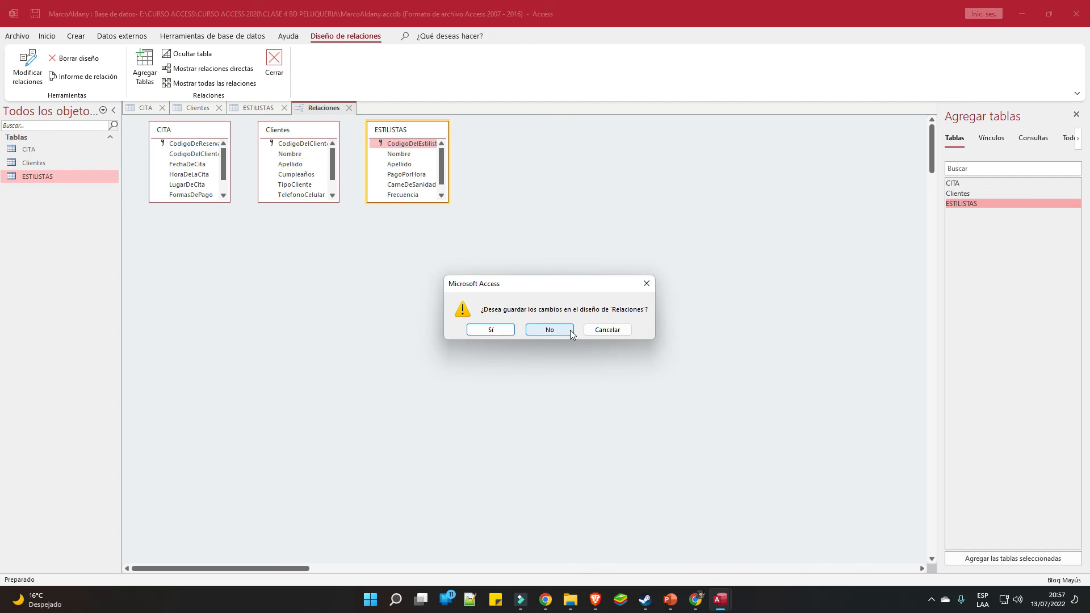
{"action": "left_click", "coordinate": [568, 330]}
{"action": "left_click", "coordinate": [572, 602]}
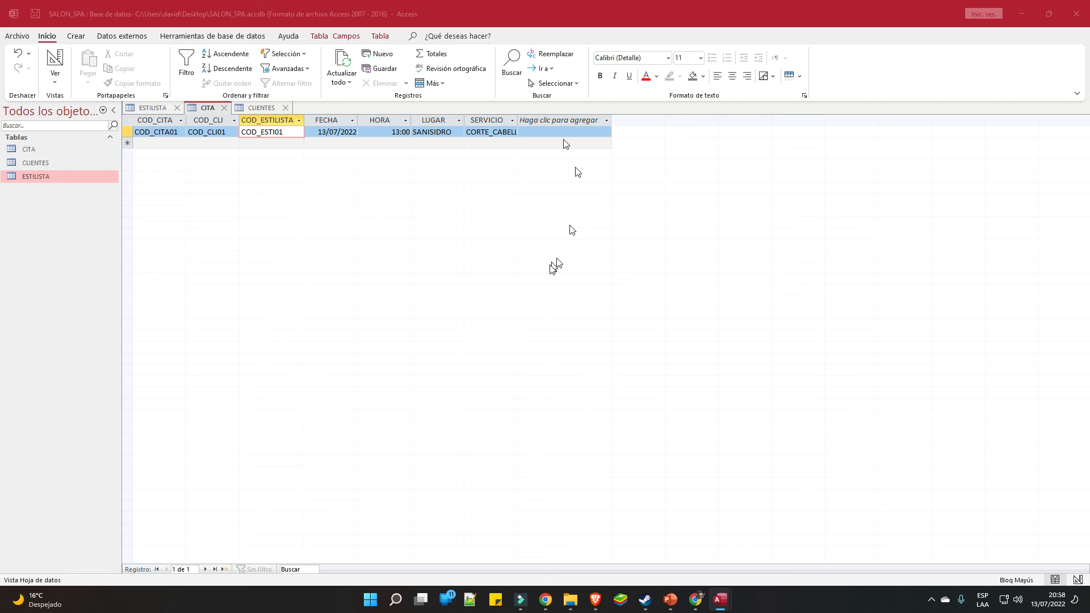
Glance at CLIENTES and CITA, then bring the other salon database's Clientes window forward
{"action": "left_click", "coordinate": [852, 37]}
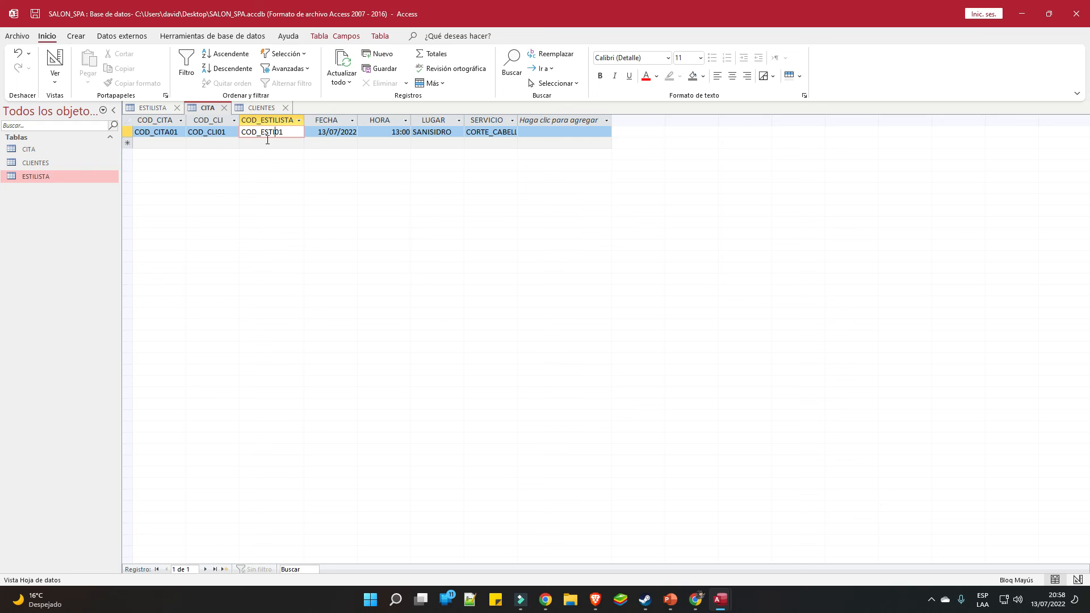
{"action": "left_click", "coordinate": [263, 108]}
{"action": "left_click", "coordinate": [196, 107]}
{"action": "mouse_move", "coordinate": [729, 602]}
{"action": "left_click", "coordinate": [738, 530]}
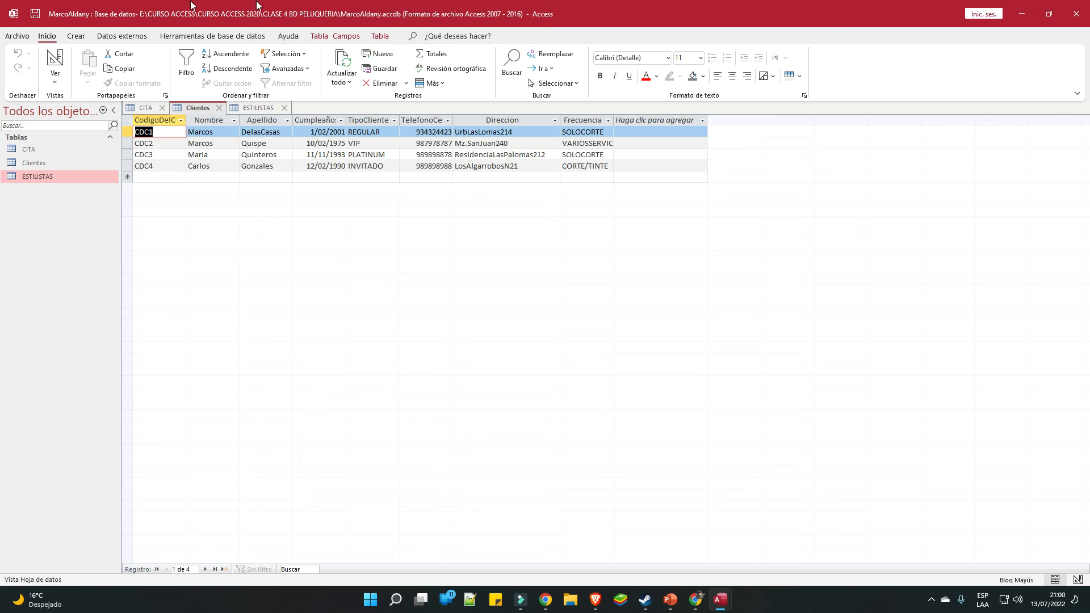
{"action": "left_click", "coordinate": [114, 1]}
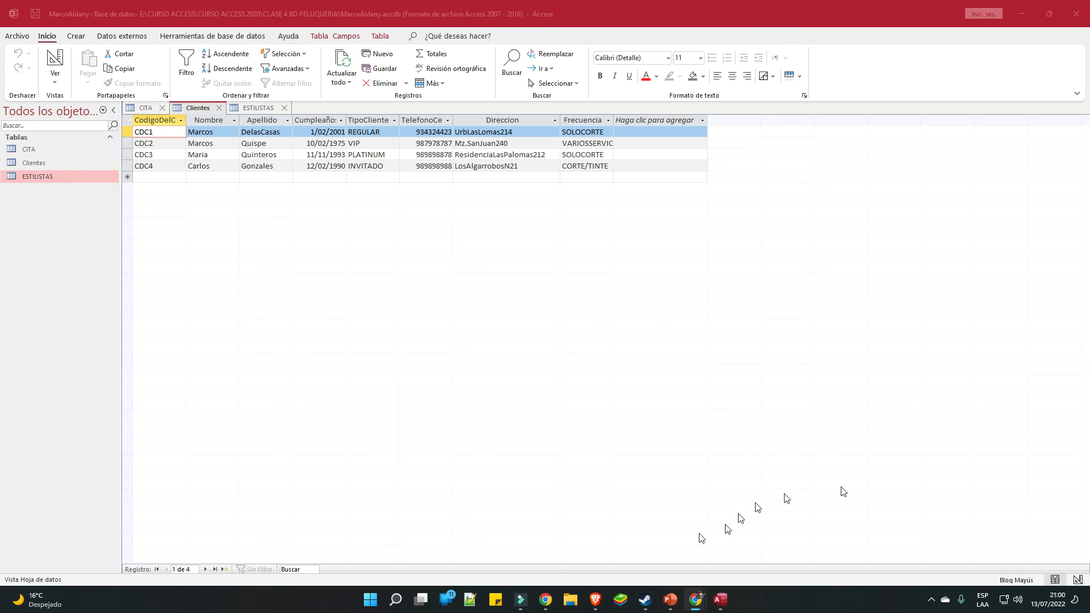